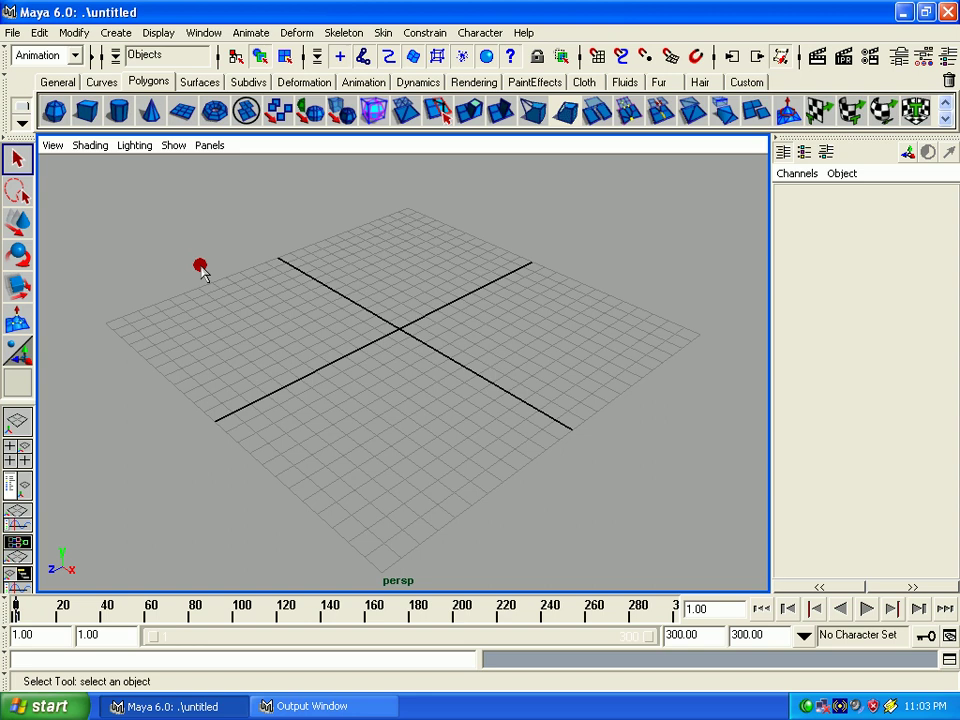
Tear off the Modify menu and park the floating panel right of the viewport
left_click(72, 34)
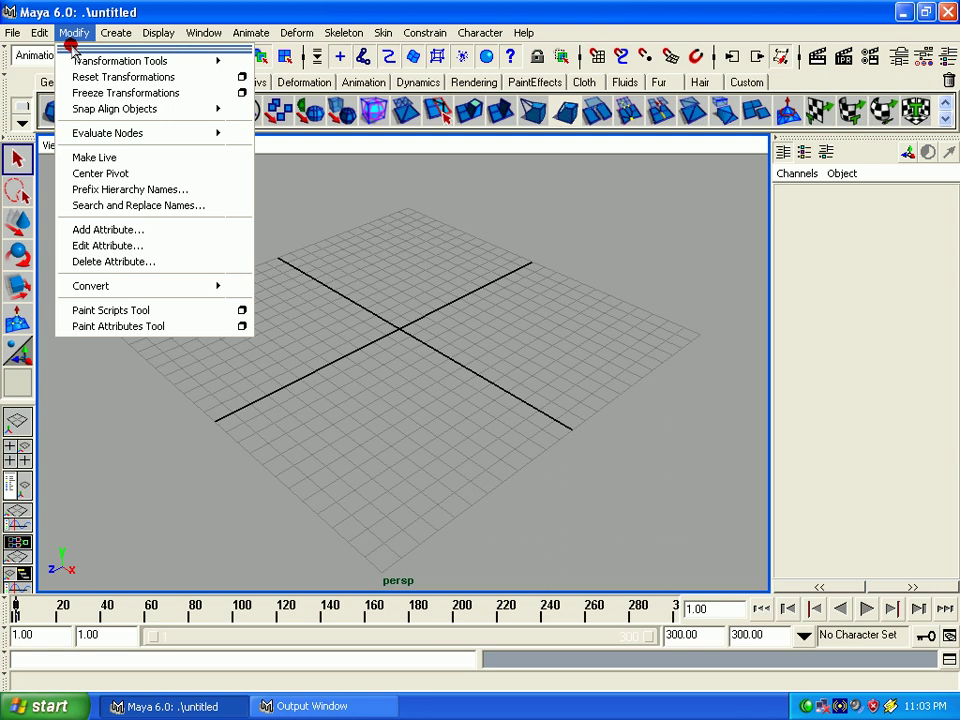
left_click(72, 46)
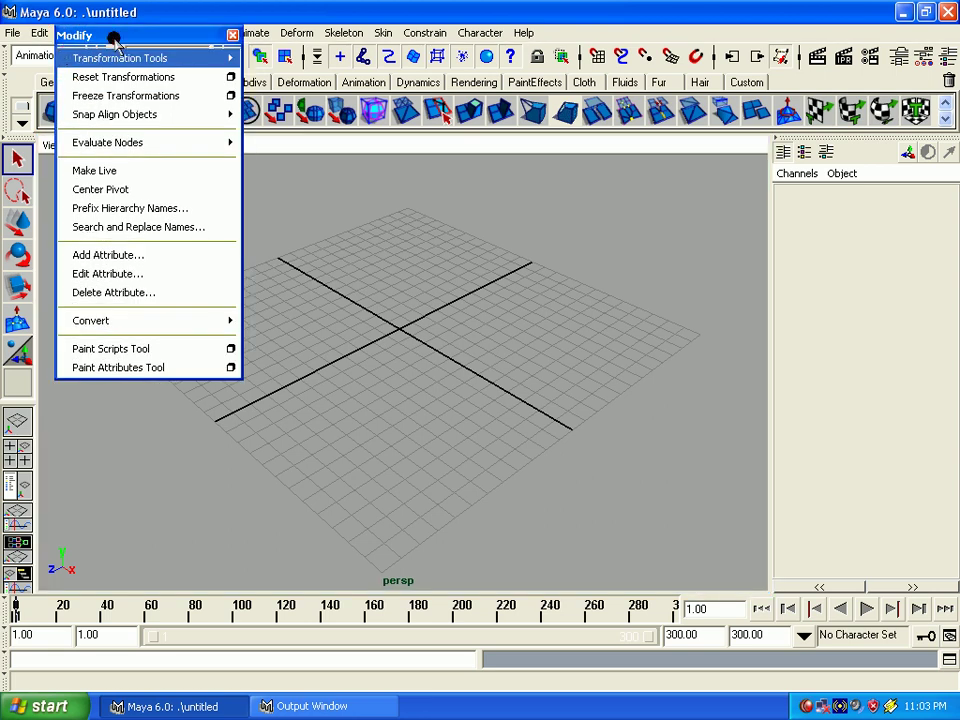
left_click_drag(71, 32, 672, 152)
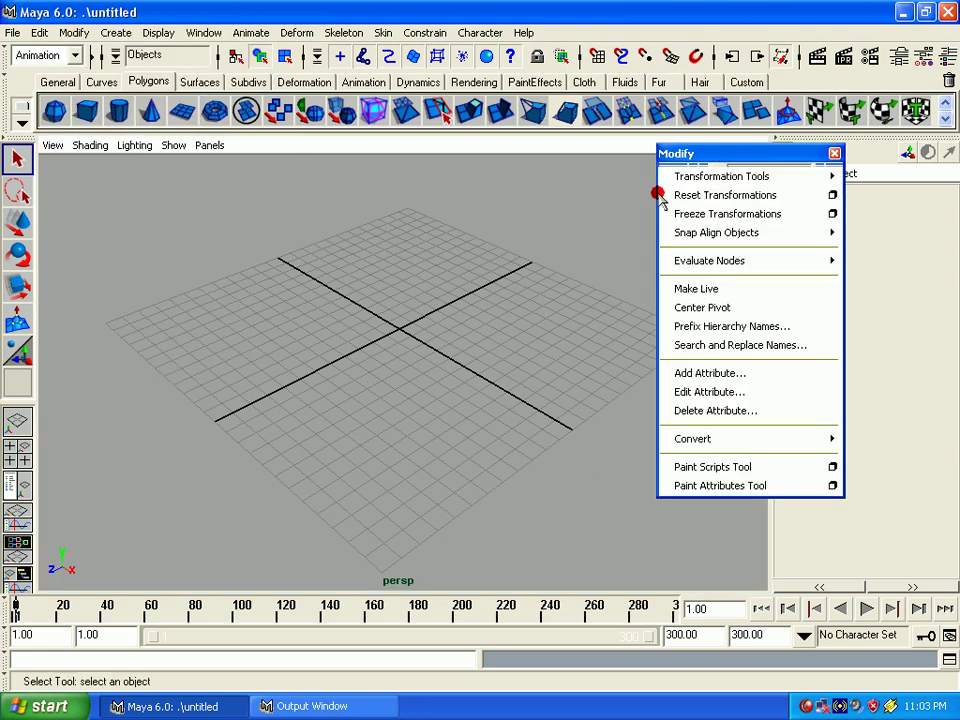
Browse the Transformation Tools submenu in the torn-off Modify panel
left_click(707, 177)
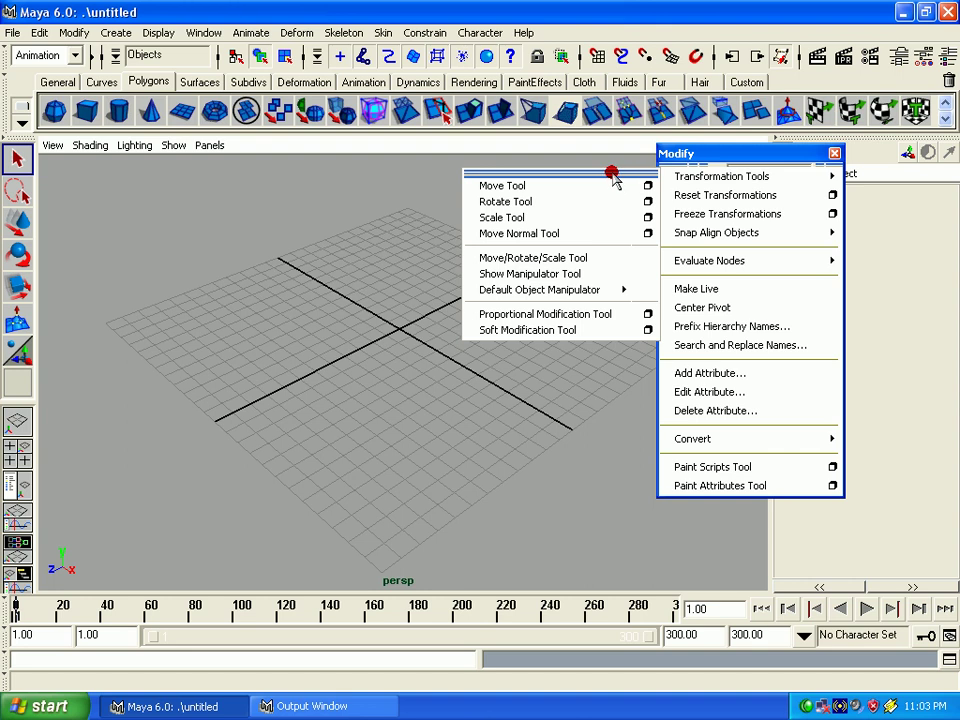
left_click(731, 176)
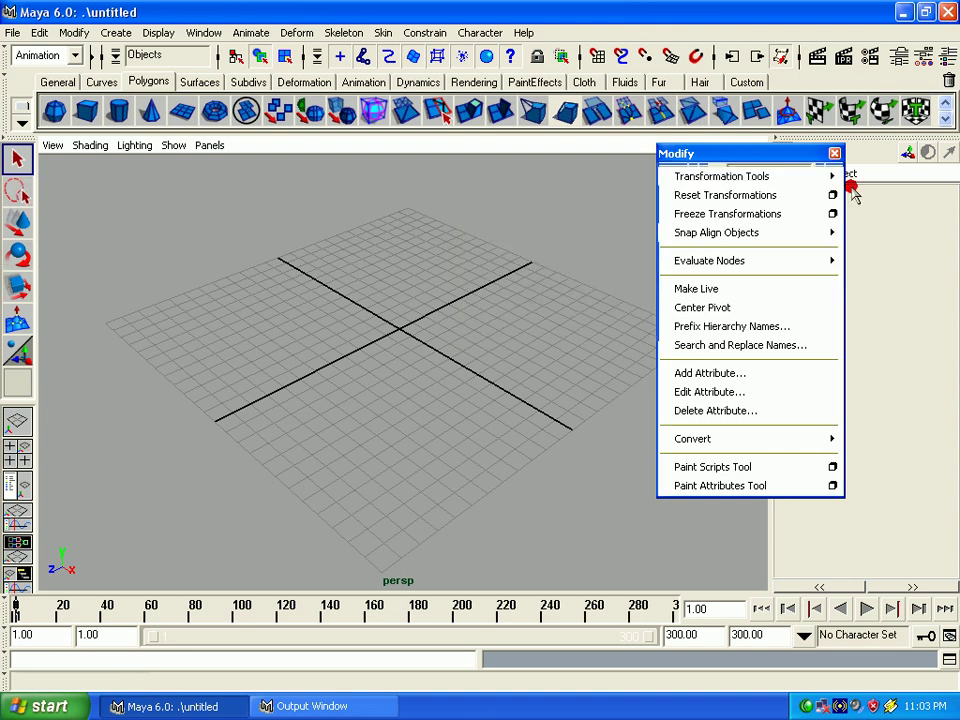
left_click(670, 181)
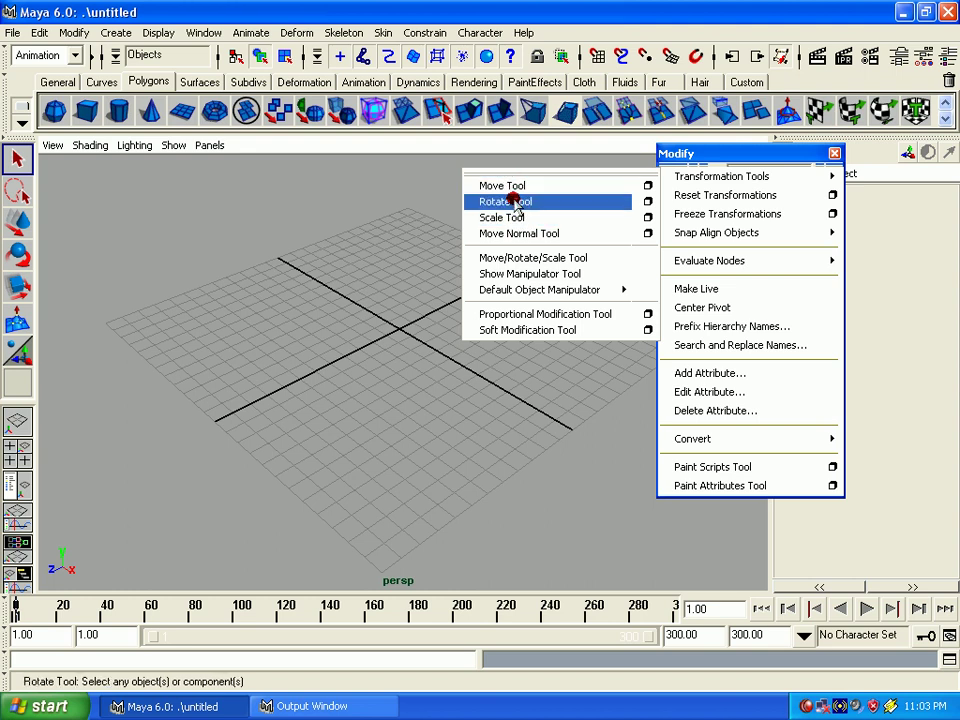
left_click(203, 200)
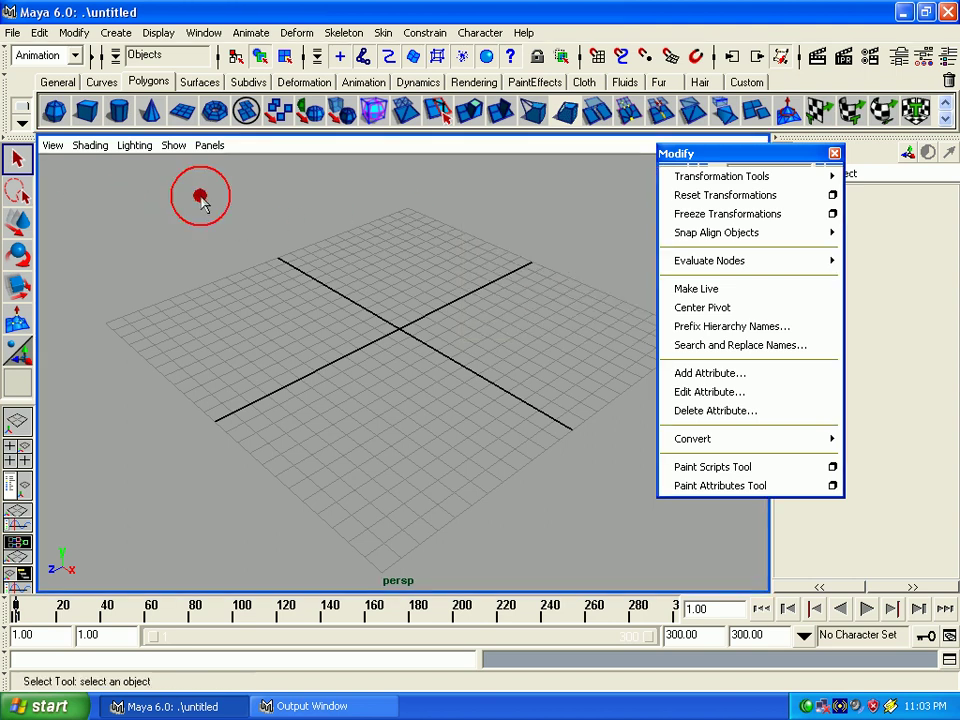
Create a polygon sphere at the grid origin from the shelf
left_click(55, 111)
key("ctrl+z")
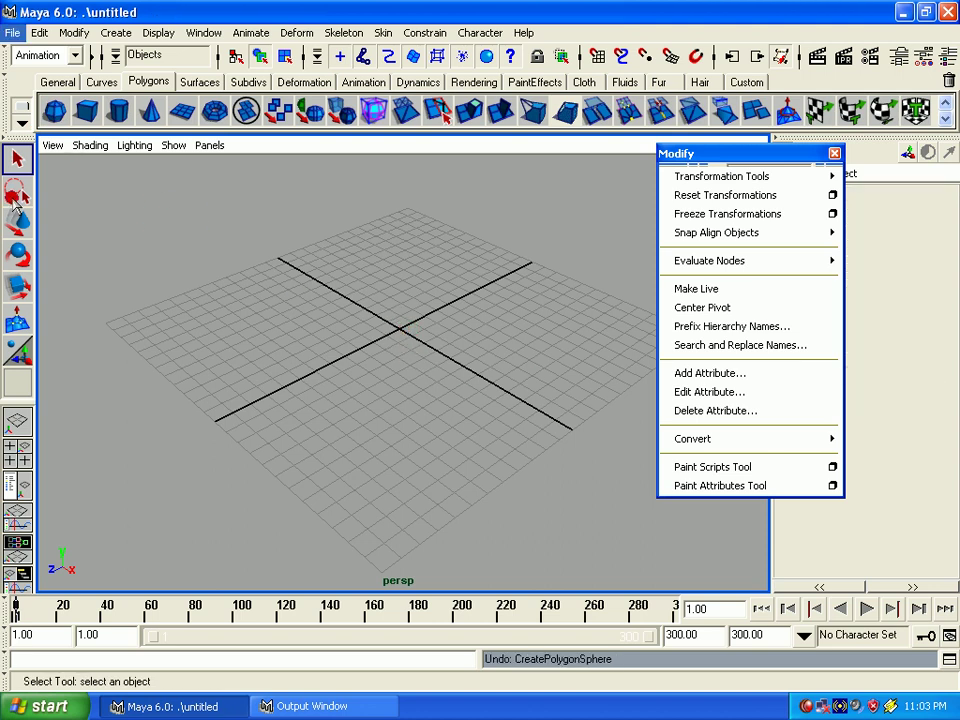
left_click(55, 111)
Tear off the Transformation Tools submenu as a floating panel and move it aside
right_click_drag(557, 536, 620, 530, "alt")
left_click(721, 176)
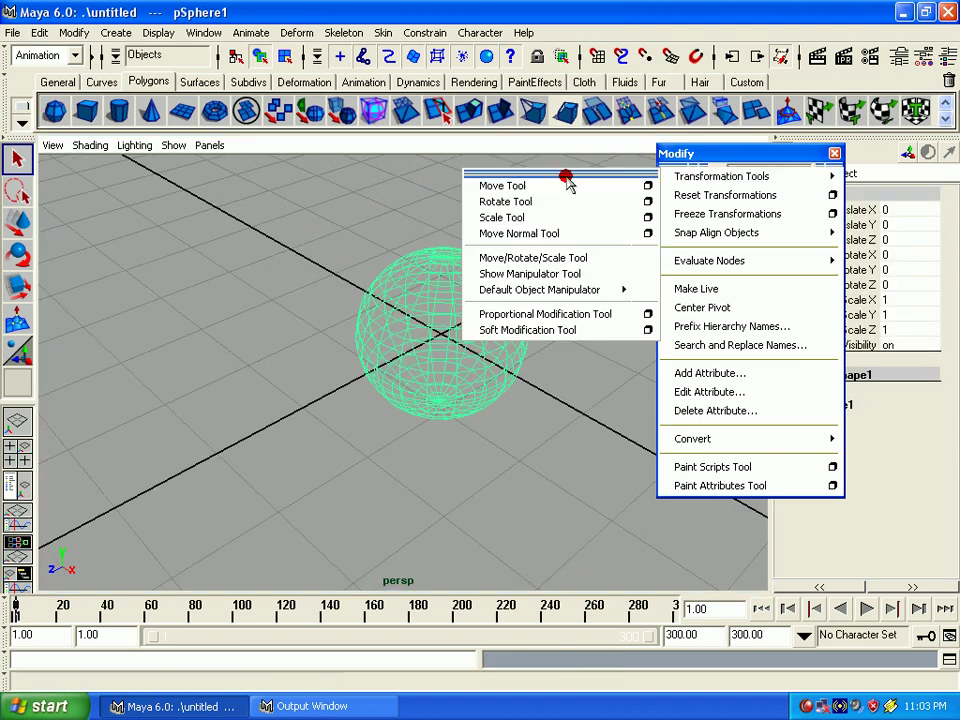
left_click(566, 177)
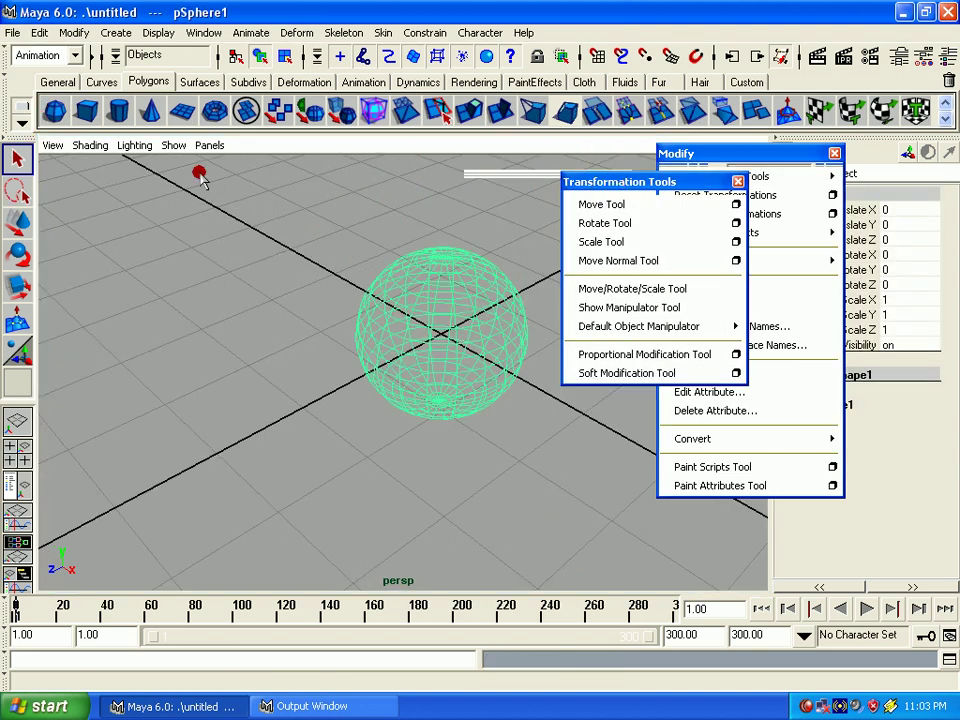
left_click_drag(200, 176, 200, 177)
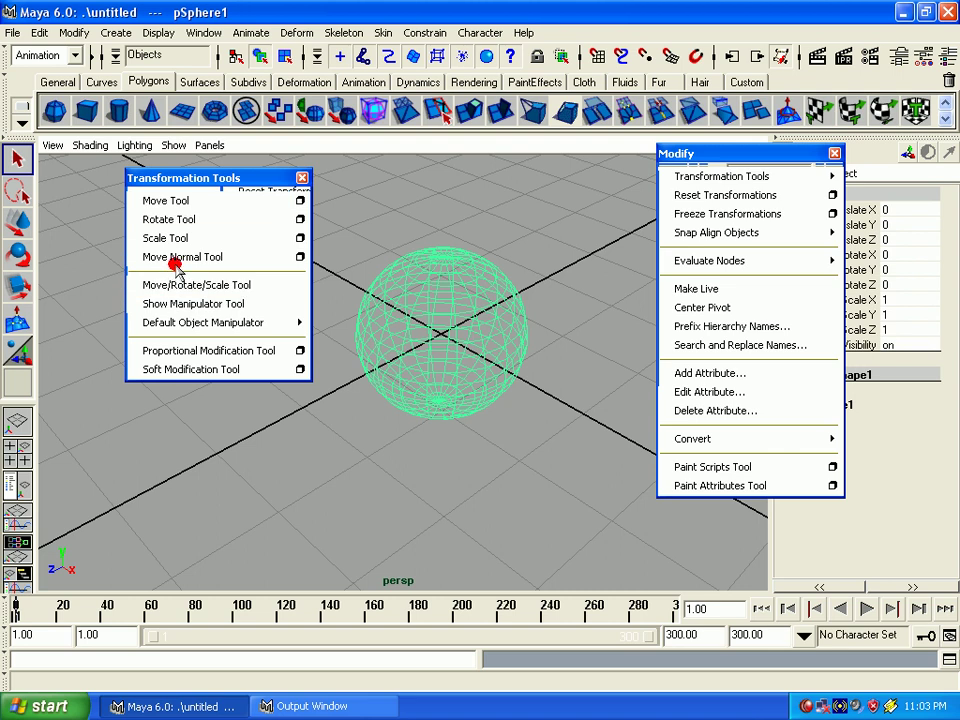
left_click(176, 262)
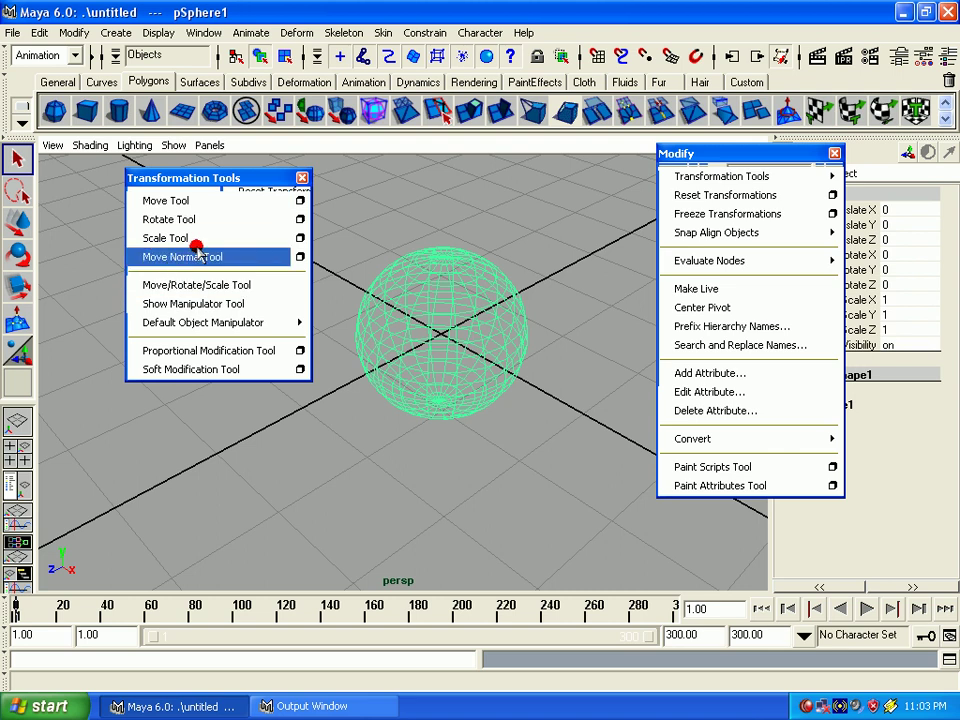
left_click_drag(169, 176, 126, 177)
left_click(455, 302)
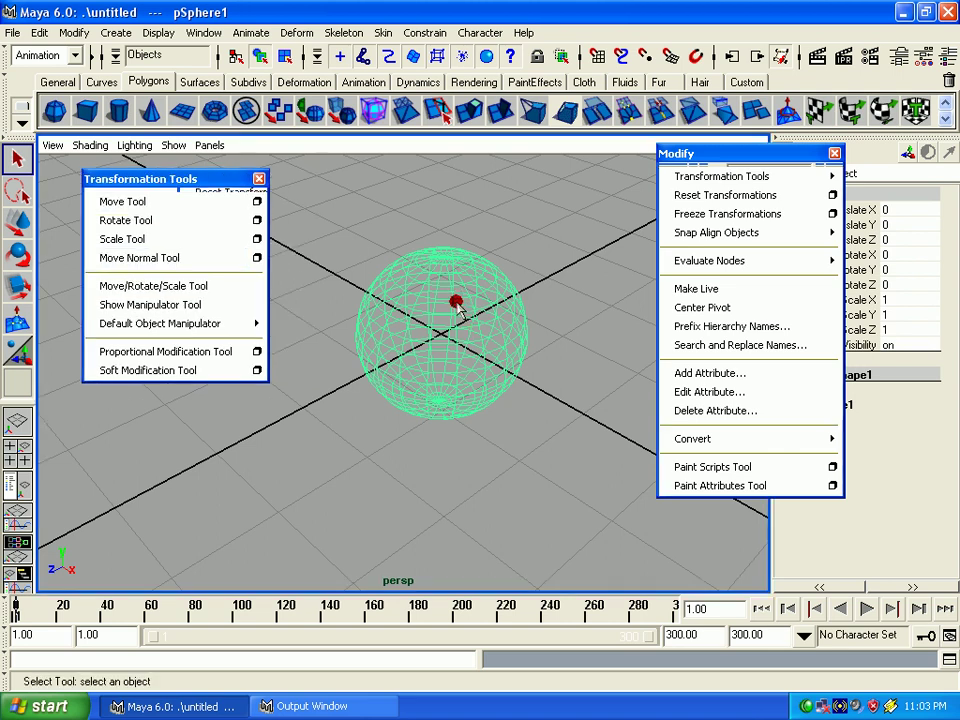
Switch the sphere to vertex mode and select the column of right-side vertices
right_click_drag(456, 304, 447, 302)
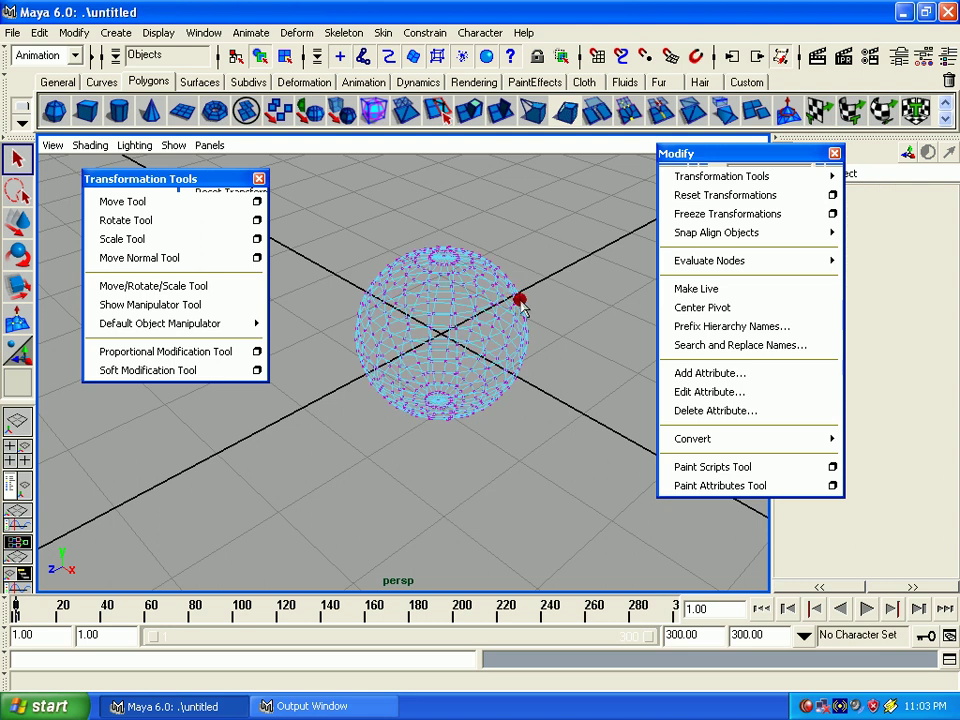
left_click_drag(495, 268, 567, 358)
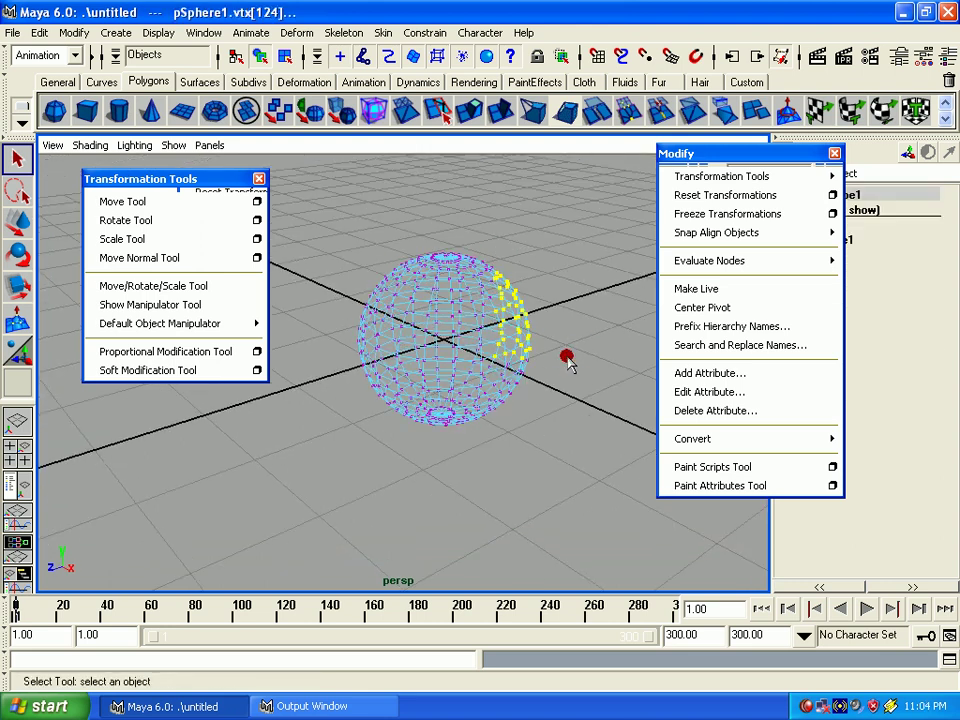
left_click(74, 55)
Switch to the Modeling menu set, apply Vertex Normal Edit, and smooth-shade the sphere
left_click(40, 88)
left_click(463, 35)
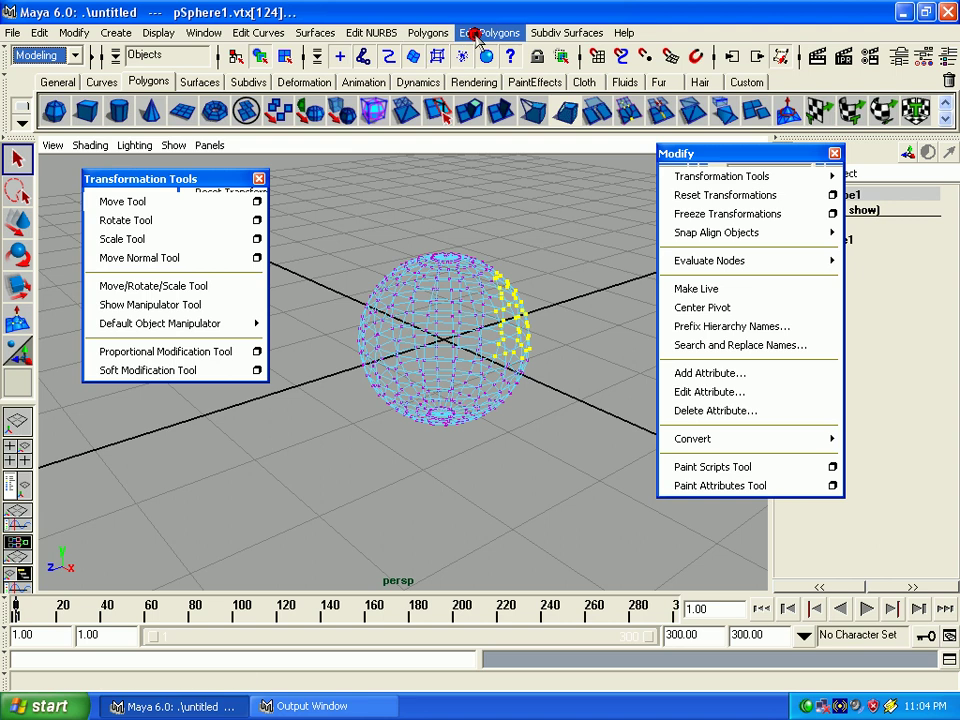
mouse_move(476, 36)
left_mouse_down()
mouse_move(545, 626)
mouse_move(533, 602)
mouse_move(686, 645)
mouse_move(690, 608)
left_mouse_up()
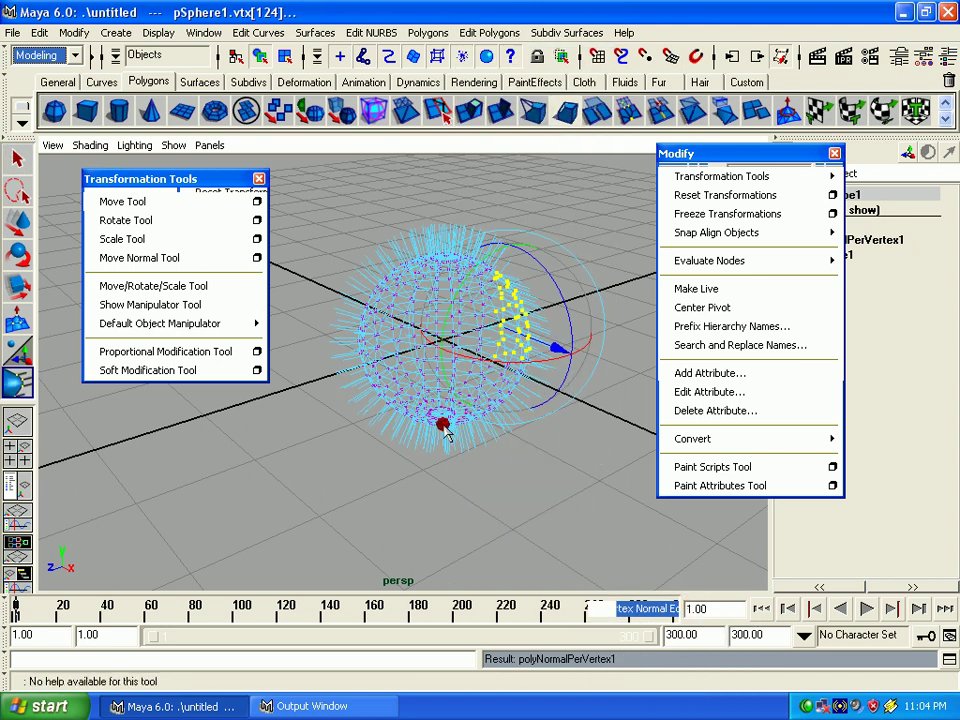
mouse_move(447, 398)
left_mouse_down("alt")
mouse_move(525, 407)
mouse_move(463, 446)
mouse_move(544, 454)
mouse_move(333, 282)
left_mouse_up("alt")
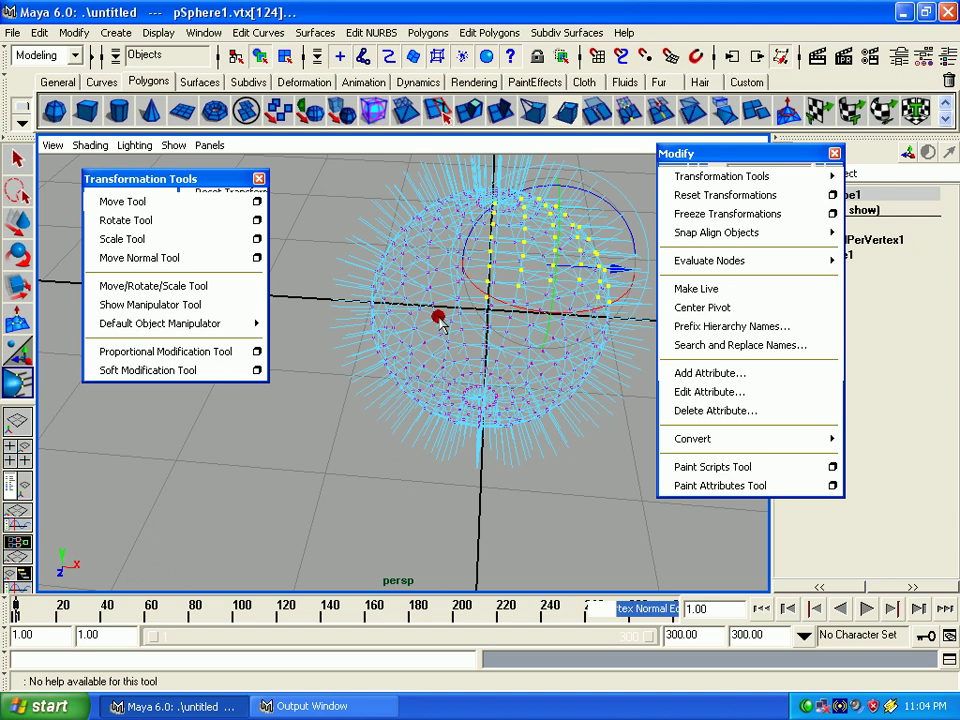
mouse_move(437, 317)
left_mouse_down("alt")
mouse_move(452, 266)
mouse_move(455, 302)
mouse_move(514, 349)
mouse_move(536, 349)
mouse_move(478, 313)
mouse_move(445, 362)
left_mouse_up("alt")
key("5")
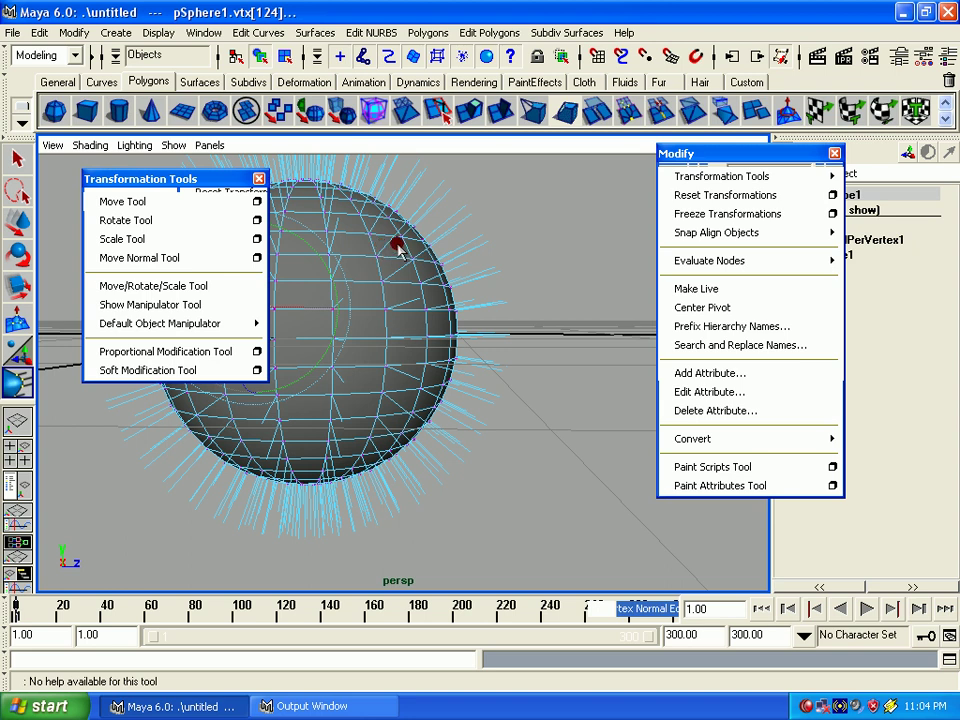
With the Move Normal Tool, move vertex 312 to -0.447, 0.818, 0.365
mouse_move(388, 256)
left_mouse_down("alt")
mouse_move(375, 289)
mouse_move(429, 371)
mouse_move(364, 369)
left_mouse_up("alt")
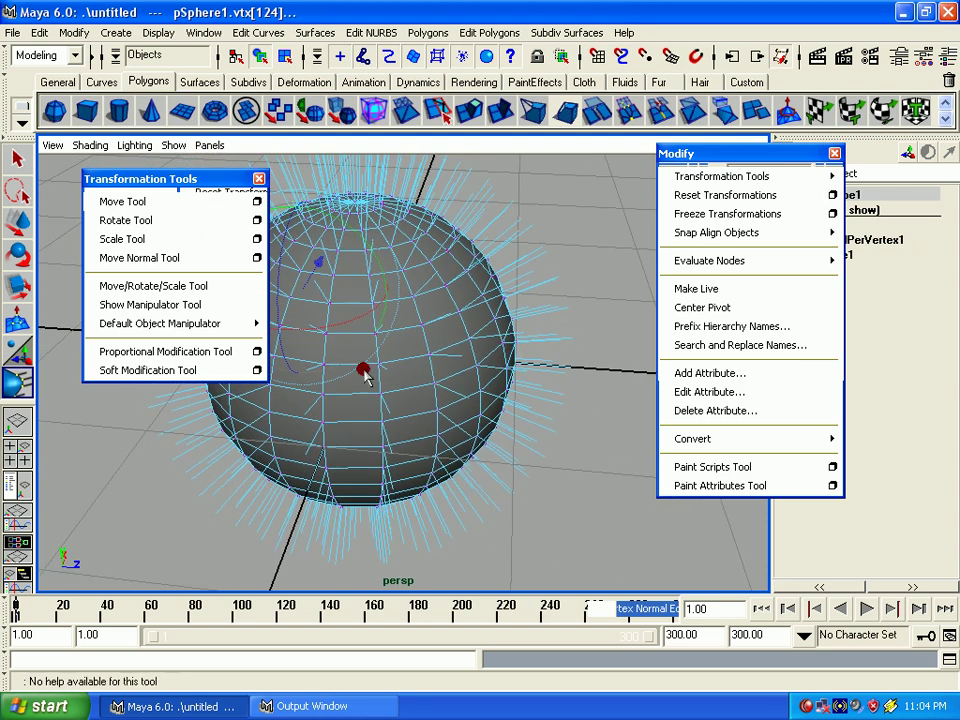
left_click_drag(232, 318, 192, 262)
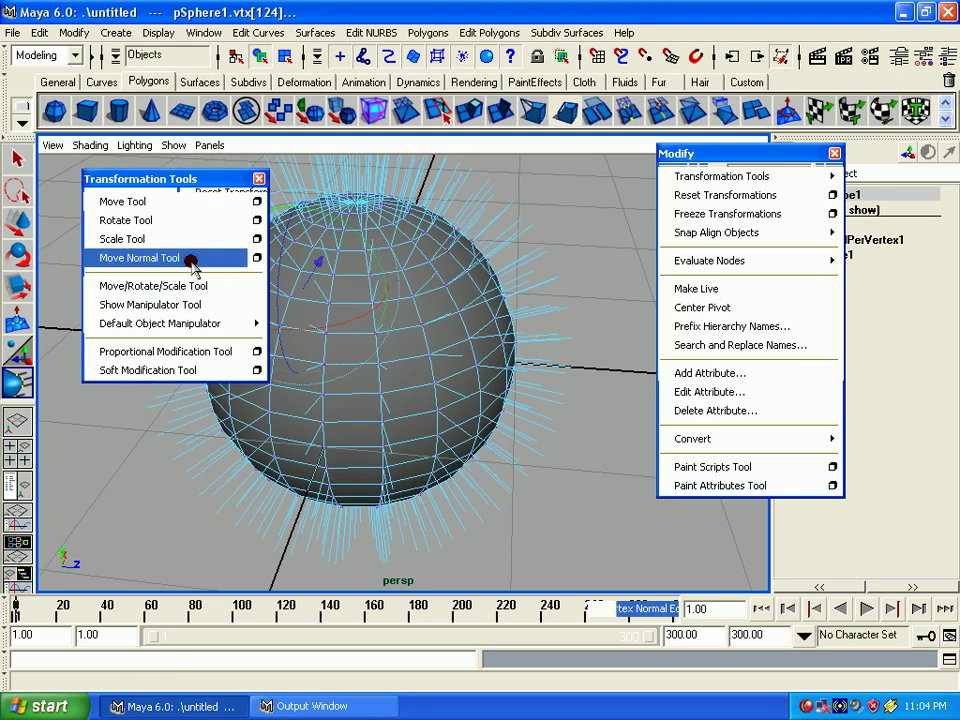
left_click(192, 262)
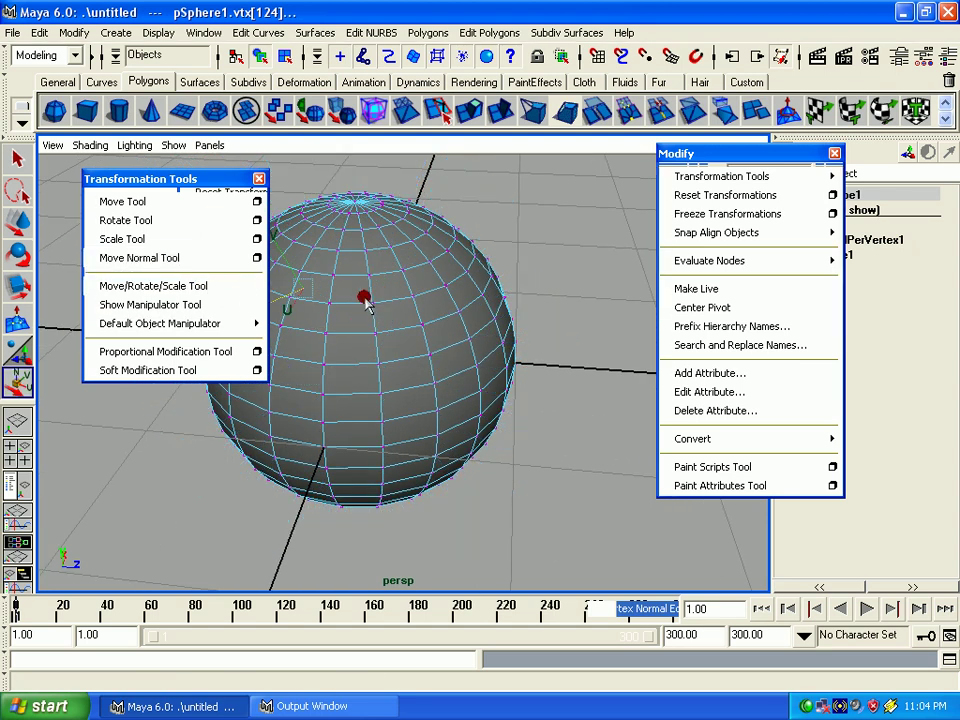
mouse_move(364, 298)
left_mouse_down("alt")
mouse_move(422, 291)
mouse_move(424, 268)
left_mouse_up("alt")
left_click(423, 272)
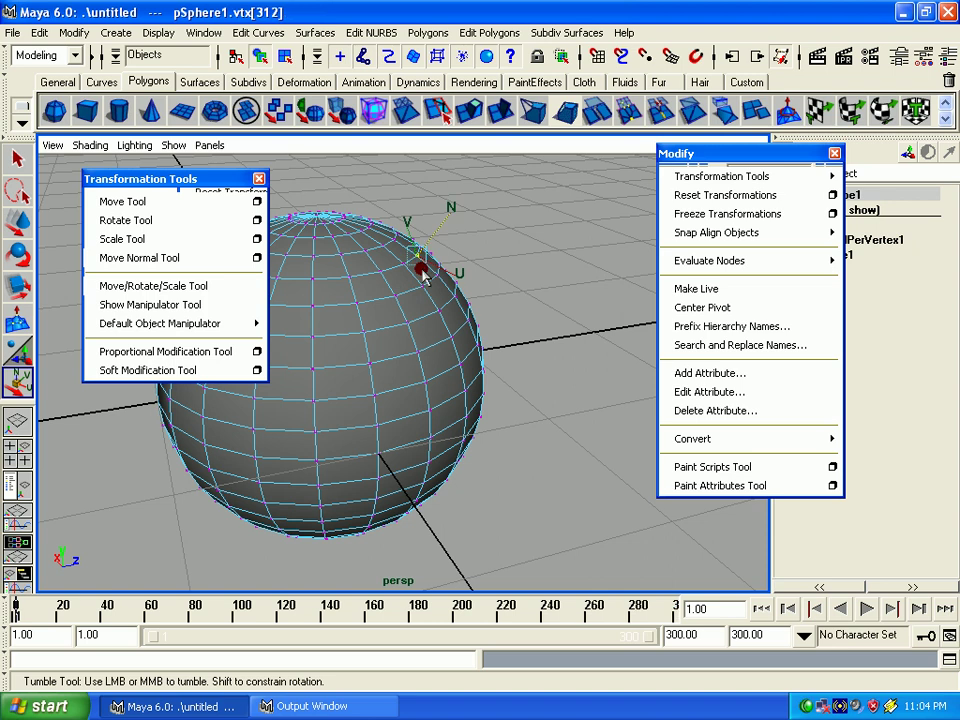
mouse_move(414, 261)
right_mouse_down("alt")
mouse_move(489, 433)
mouse_move(514, 296)
right_mouse_up("alt")
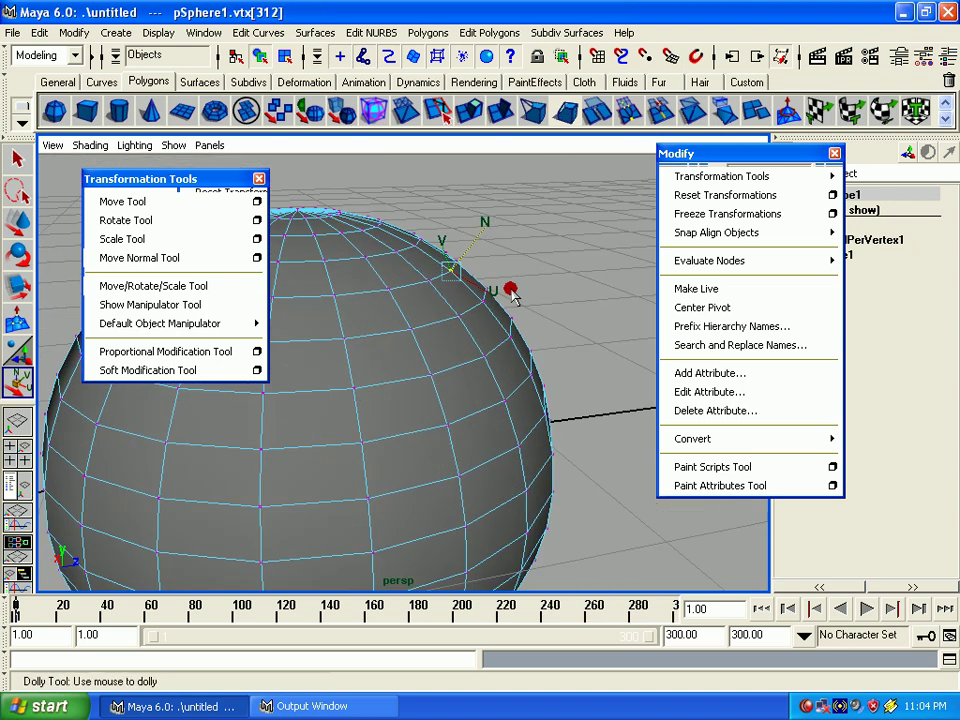
mouse_move(462, 310)
left_mouse_down("alt")
mouse_move(405, 339)
mouse_move(426, 339)
mouse_move(482, 296)
mouse_move(476, 250)
mouse_move(520, 208)
mouse_move(478, 258)
mouse_move(480, 279)
mouse_move(452, 272)
mouse_move(457, 283)
mouse_move(424, 253)
mouse_move(446, 229)
mouse_move(440, 268)
left_mouse_up("alt")
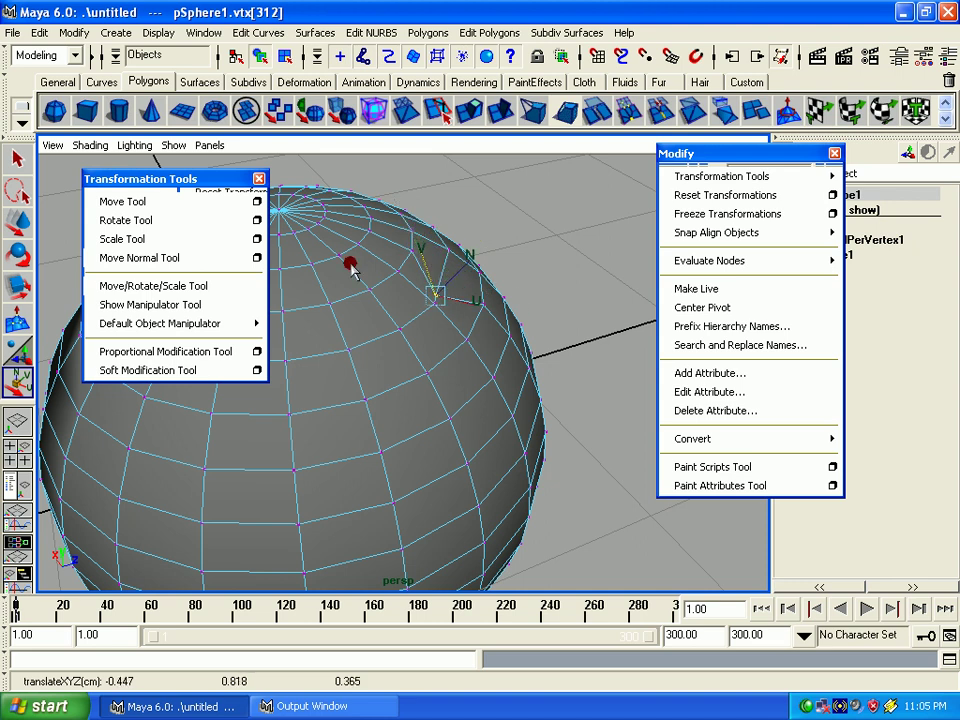
Select the whole sphere, frame it, and nudge it slightly along X
left_click(225, 257)
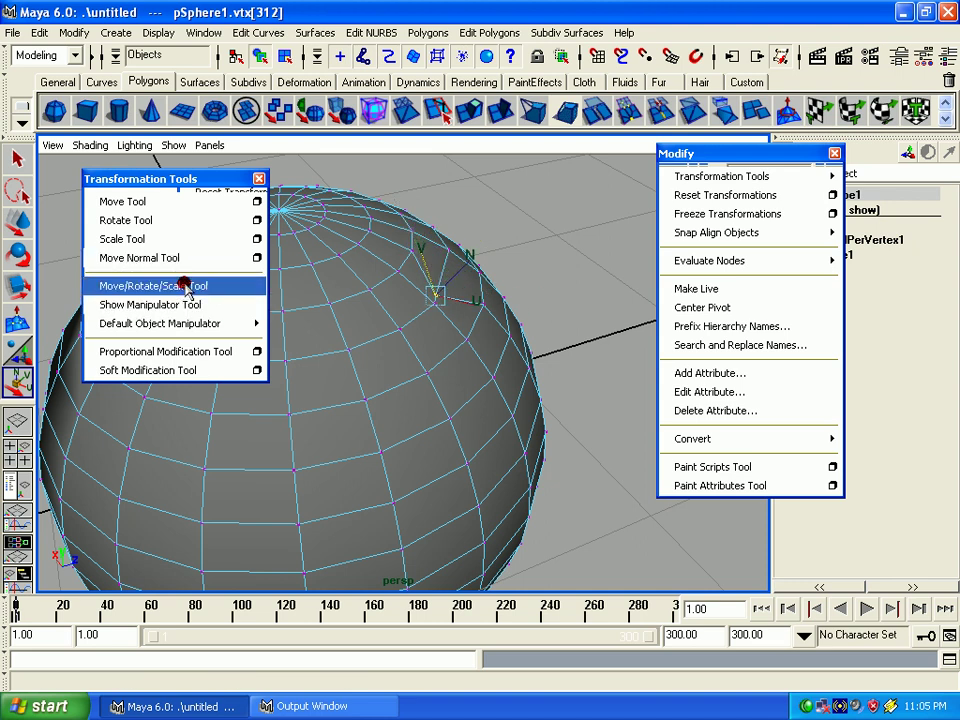
left_click(422, 228)
mouse_move(422, 228)
right_mouse_down()
mouse_move(439, 214)
mouse_move(455, 312)
right_mouse_up()
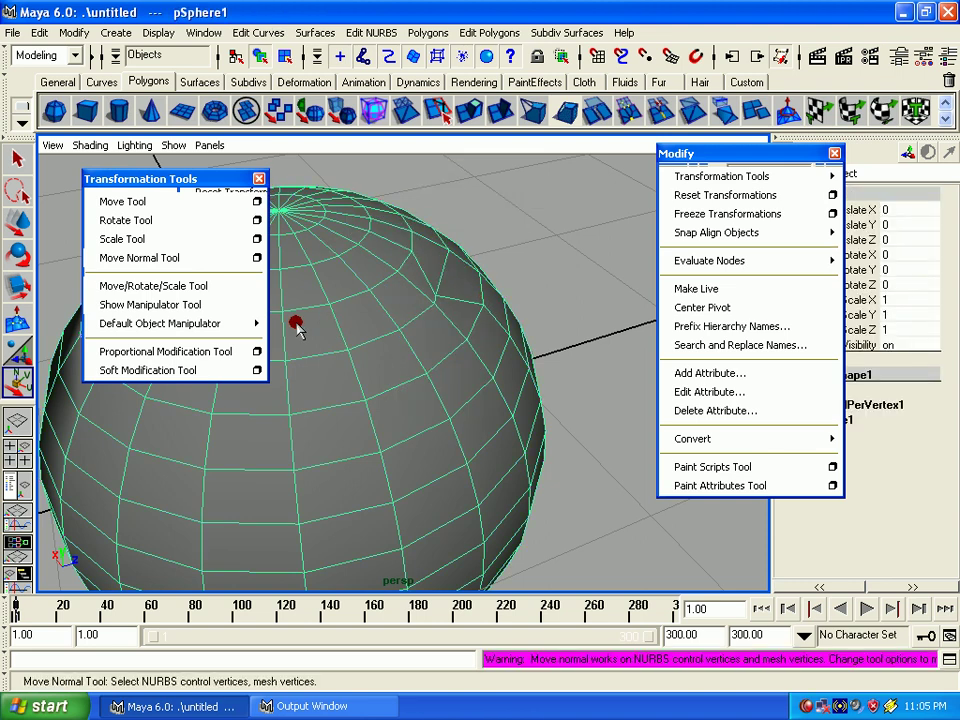
key("f")
left_click(252, 285)
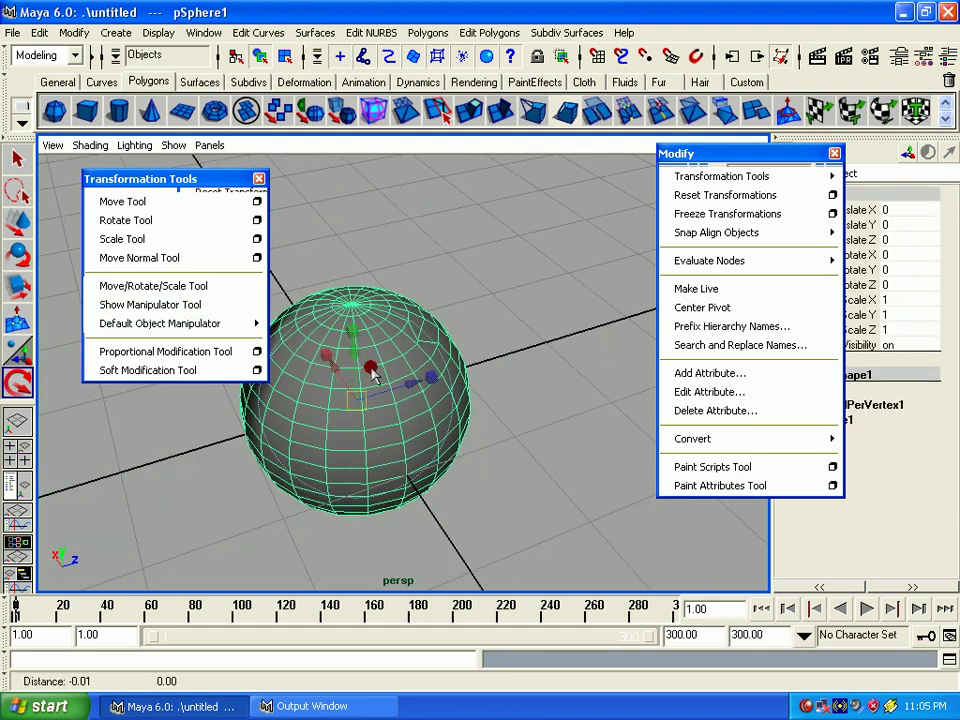
middle_click_drag(372, 372, 452, 330, "alt")
mouse_move(408, 335)
left_mouse_down()
mouse_move(435, 349)
mouse_move(431, 364)
mouse_move(400, 318)
left_mouse_up()
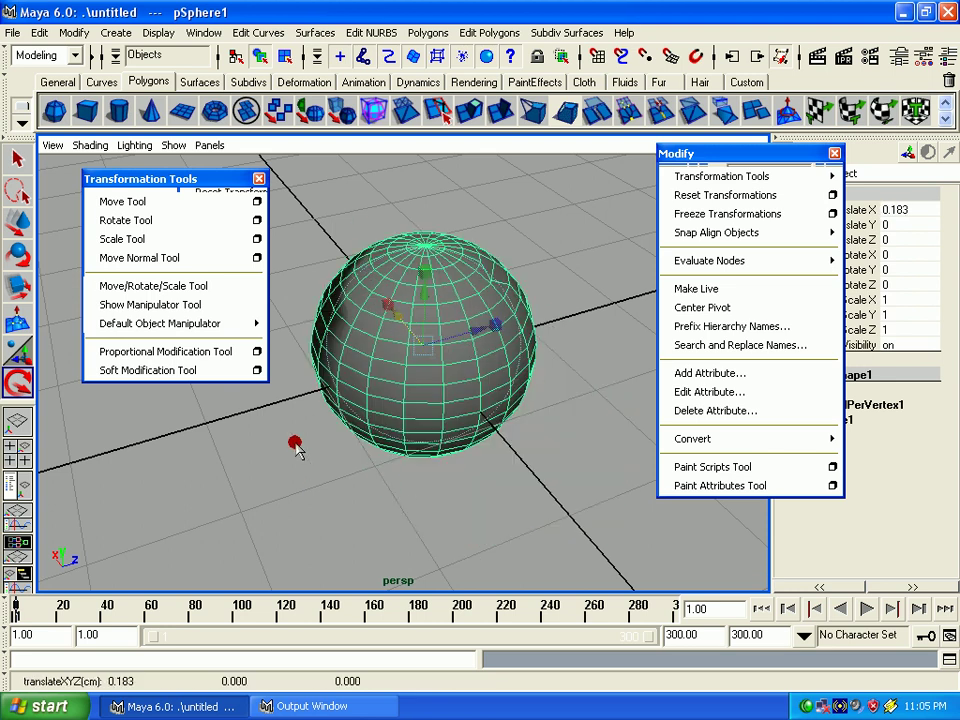
Rotate the sphere to -18.057, 0.703, 2.155, move it to X 0.662, and scale to 0.991
key("e")
mouse_move(343, 349)
left_mouse_down()
mouse_move(337, 370)
mouse_move(386, 366)
mouse_move(424, 388)
mouse_move(415, 393)
left_mouse_up()
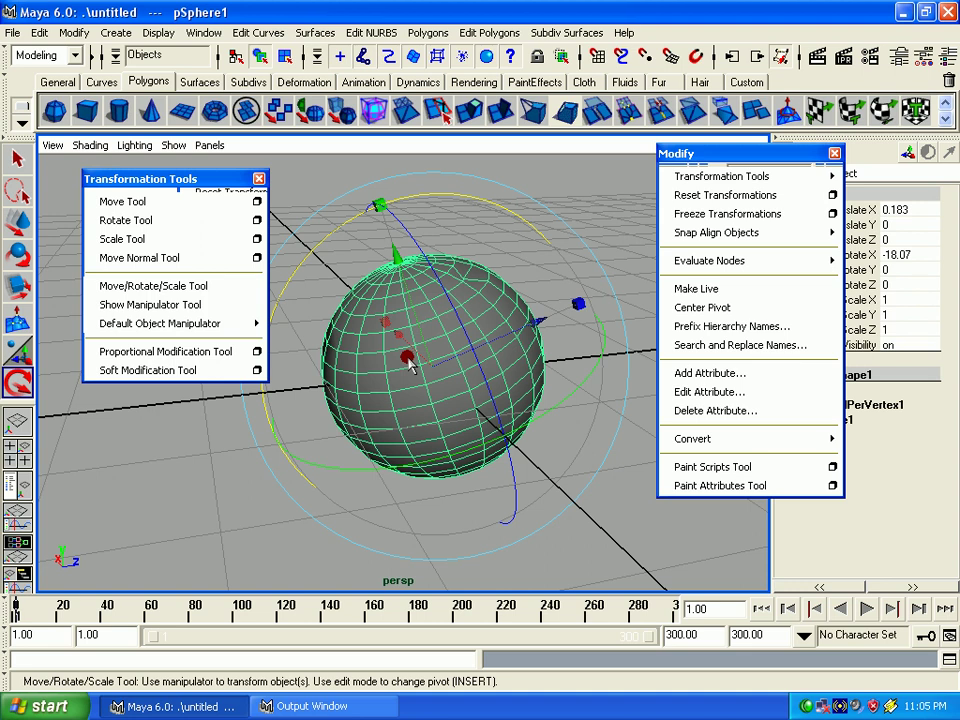
mouse_move(446, 290)
left_mouse_down()
mouse_move(456, 338)
mouse_move(447, 297)
left_mouse_up()
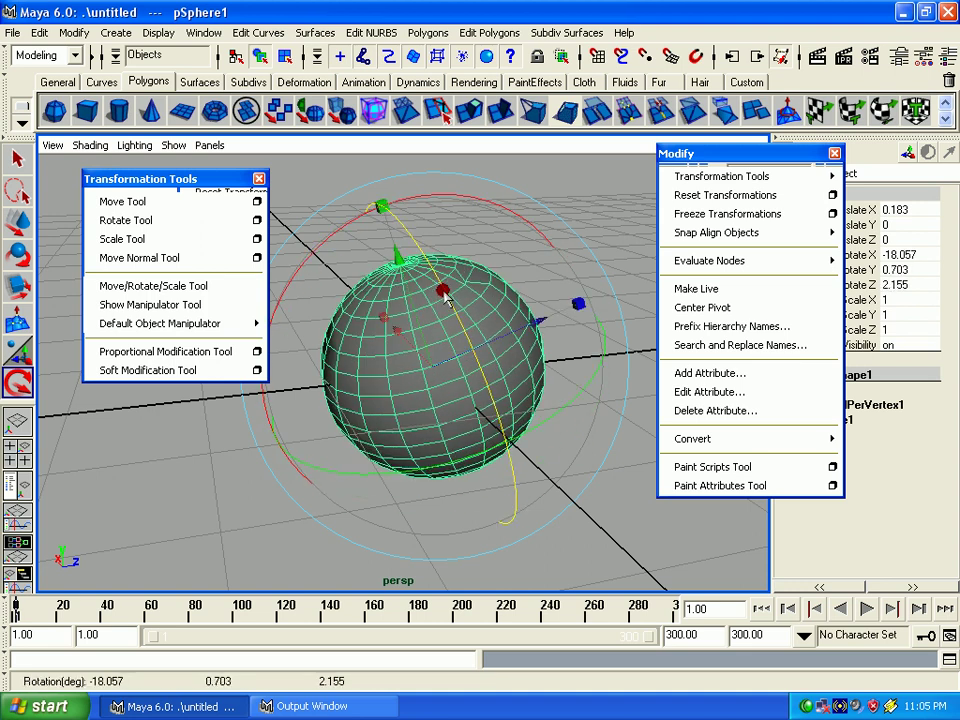
key("w")
left_click_drag(397, 340, 495, 315)
key("r")
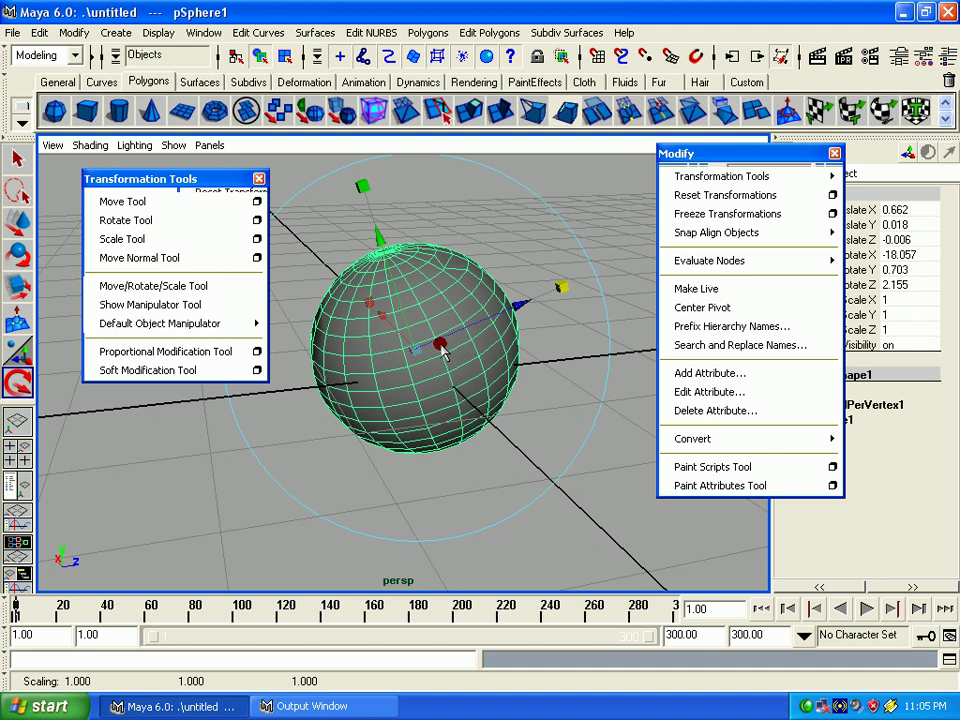
mouse_move(418, 352)
left_mouse_down()
mouse_move(336, 429)
mouse_move(516, 272)
mouse_move(375, 386)
mouse_move(478, 294)
mouse_move(417, 344)
left_mouse_up()
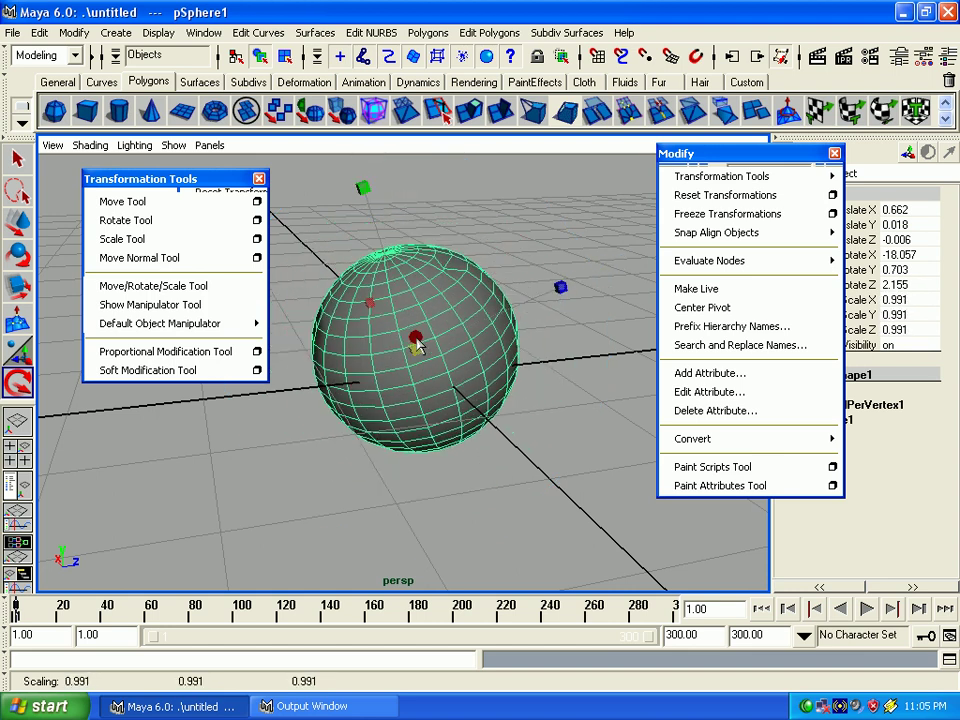
Add a soft modification to the sphere and pull its handle to -0.106, 0.143, 0.513
left_click(150, 370)
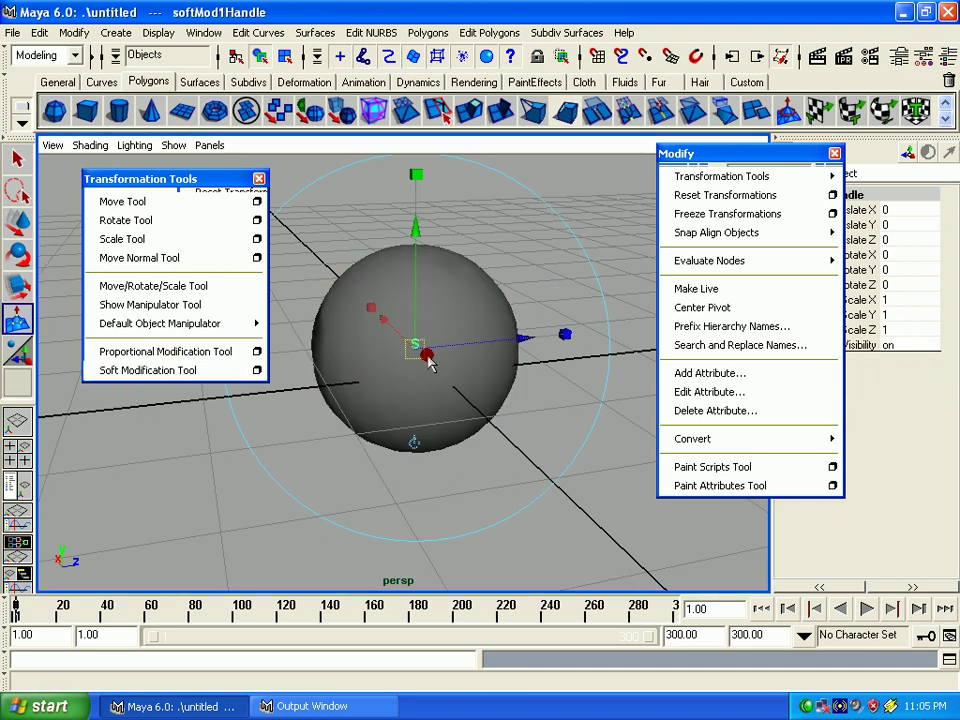
mouse_move(425, 355)
left_mouse_down()
mouse_move(512, 315)
mouse_move(484, 352)
left_mouse_up()
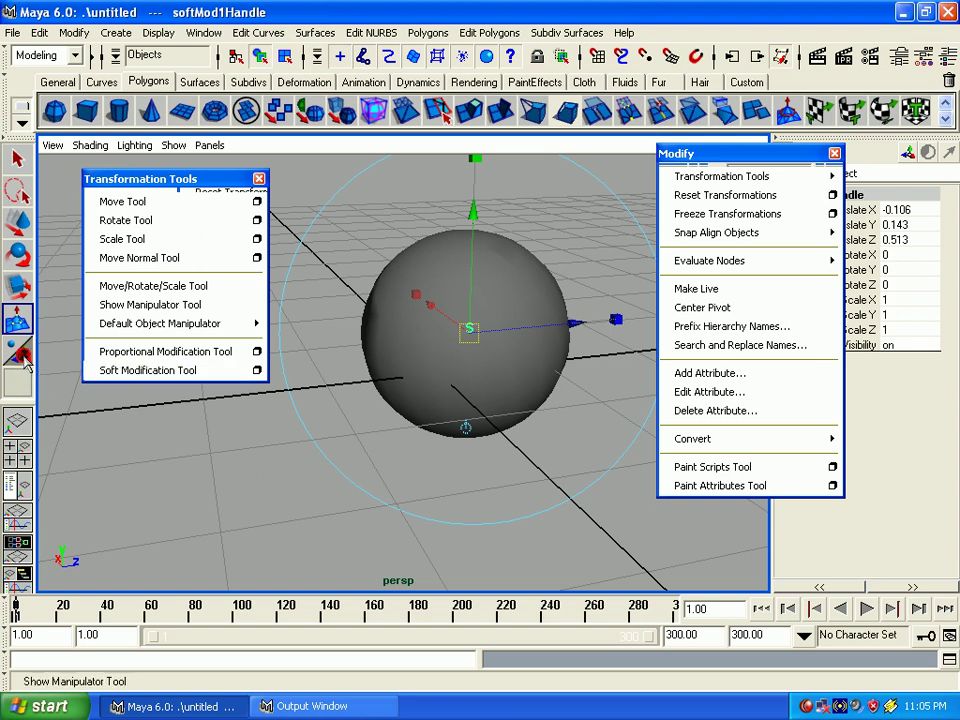
left_click(150, 304)
left_click(468, 432)
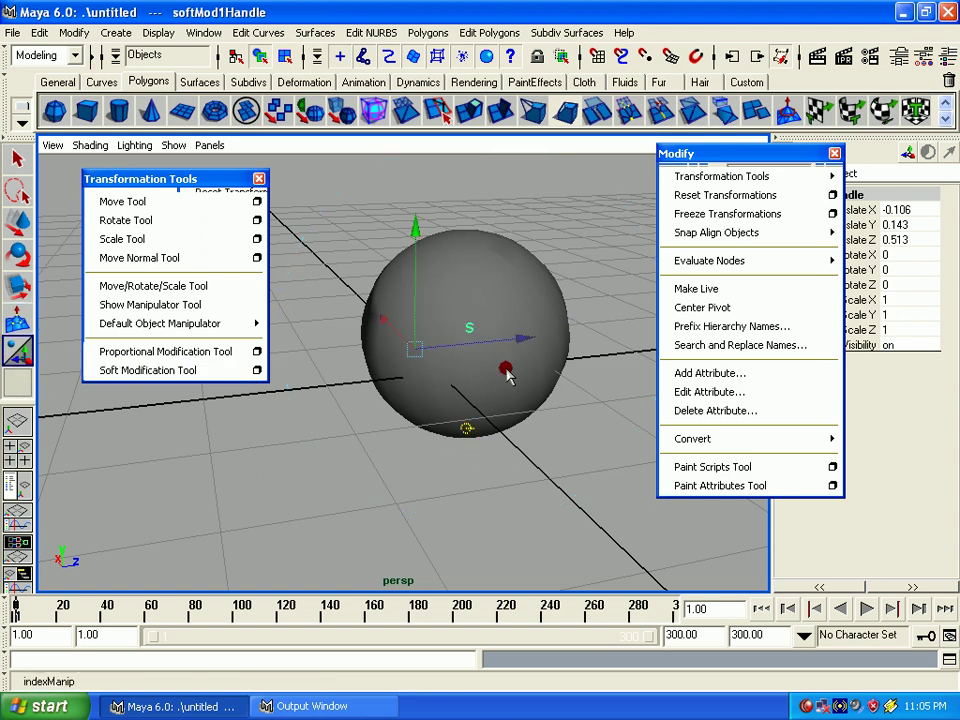
Reselect the sphere in select mode and bring back its manipulators
left_click(471, 338)
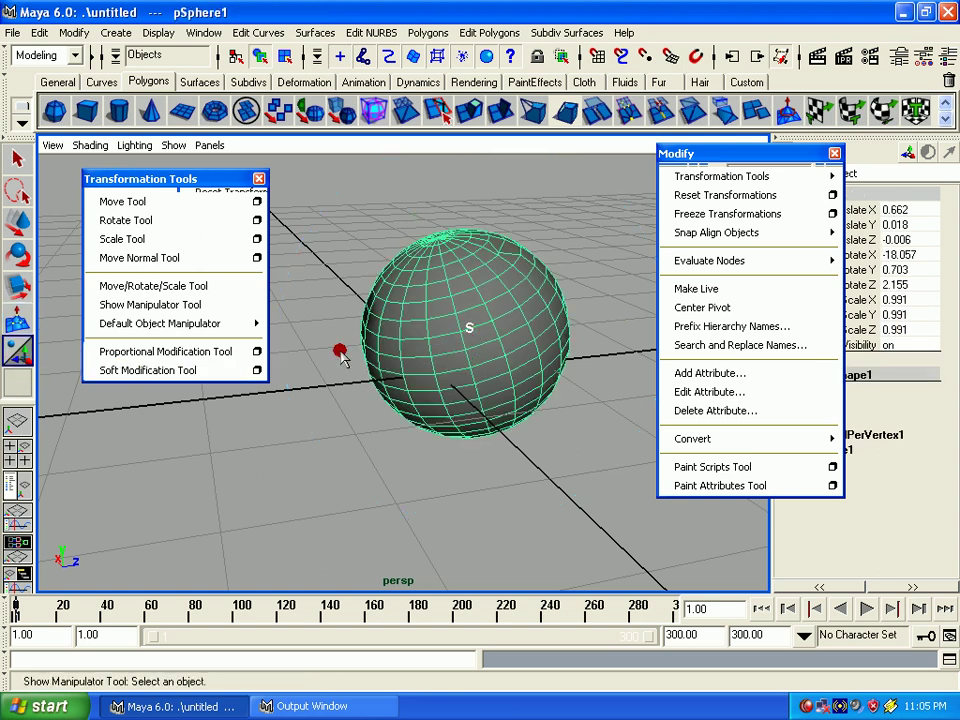
key("q")
left_click(490, 333)
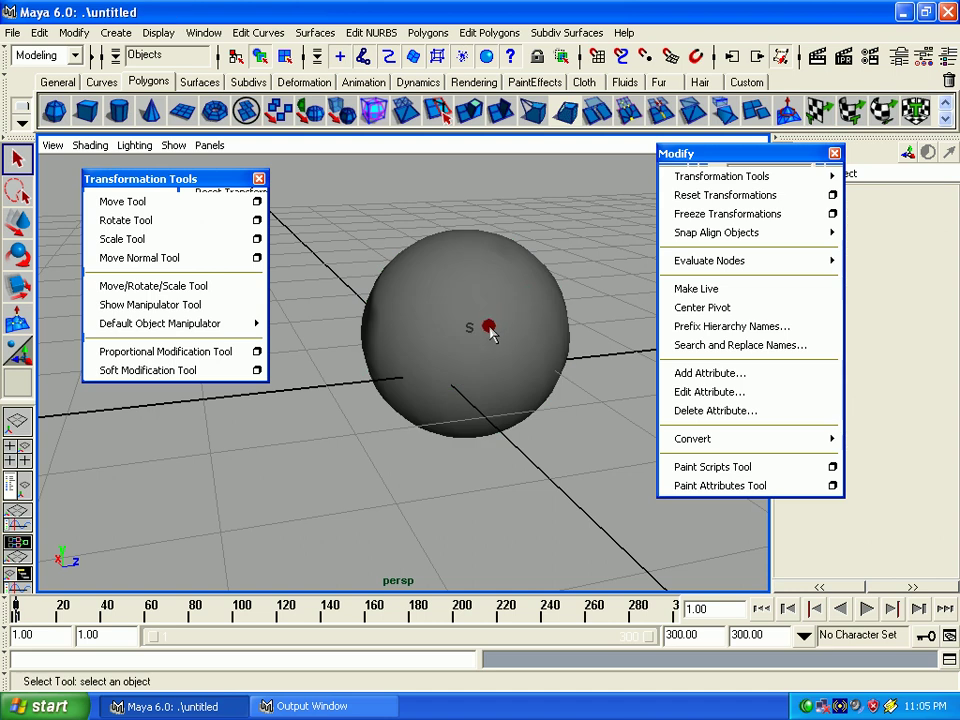
left_click(468, 336)
left_click(150, 304)
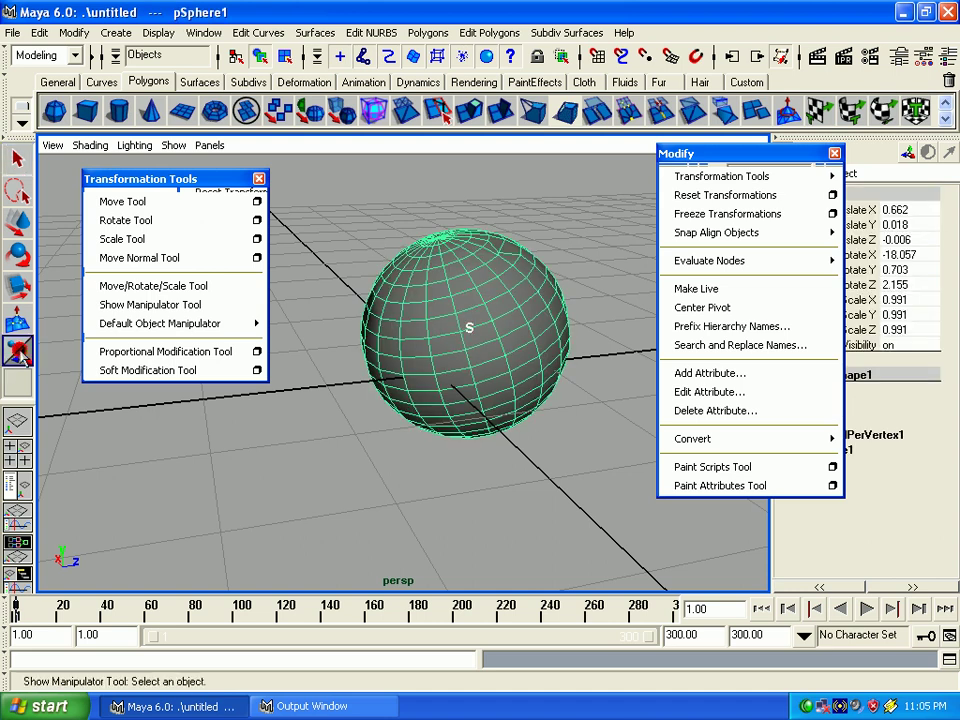
Show the Outliner beside the perspective view and select softMod1Handle
left_click(18, 487)
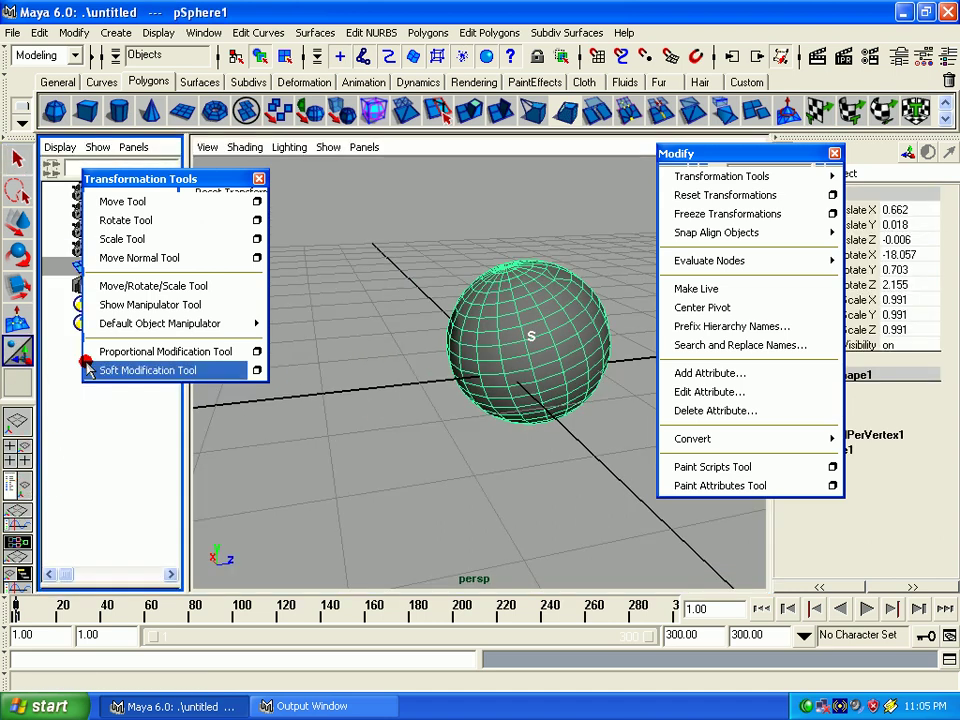
left_click_drag(146, 178, 128, 376)
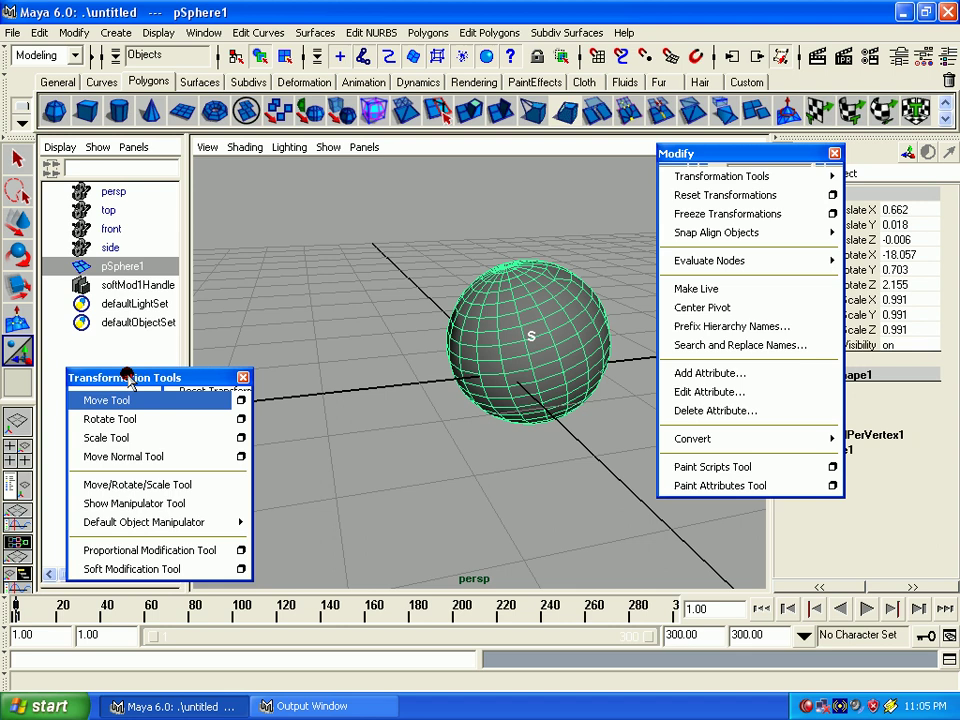
left_click(118, 287)
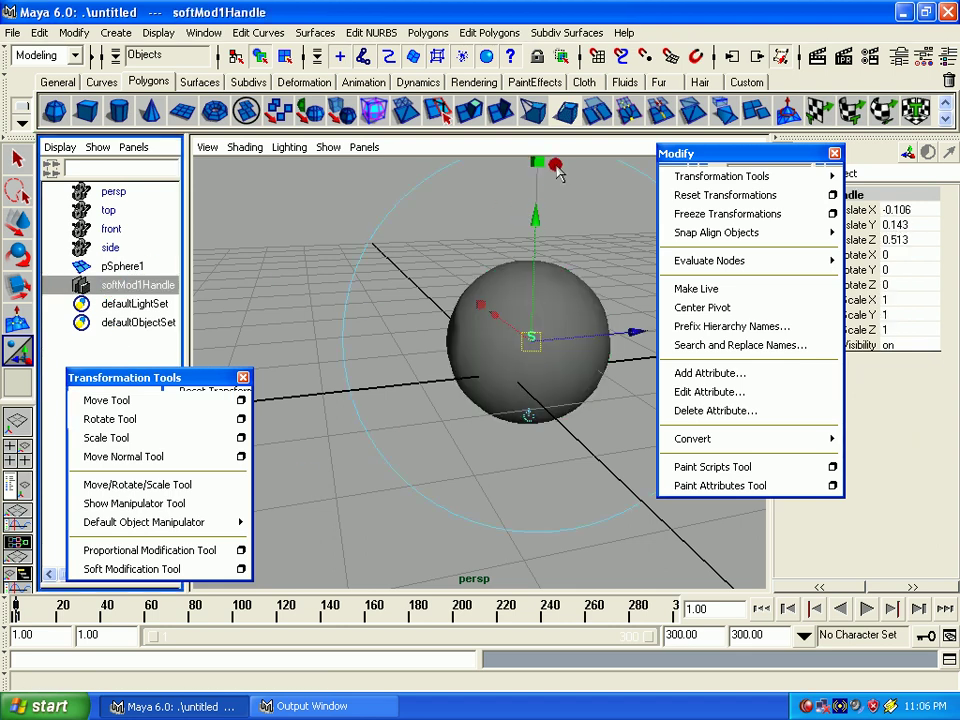
Reshape the sphere by scaling softMod1Handle: squash vertically, widen along X, then scale uniformly
left_click_drag(543, 172, 530, 333)
left_click_drag(485, 306, 478, 288)
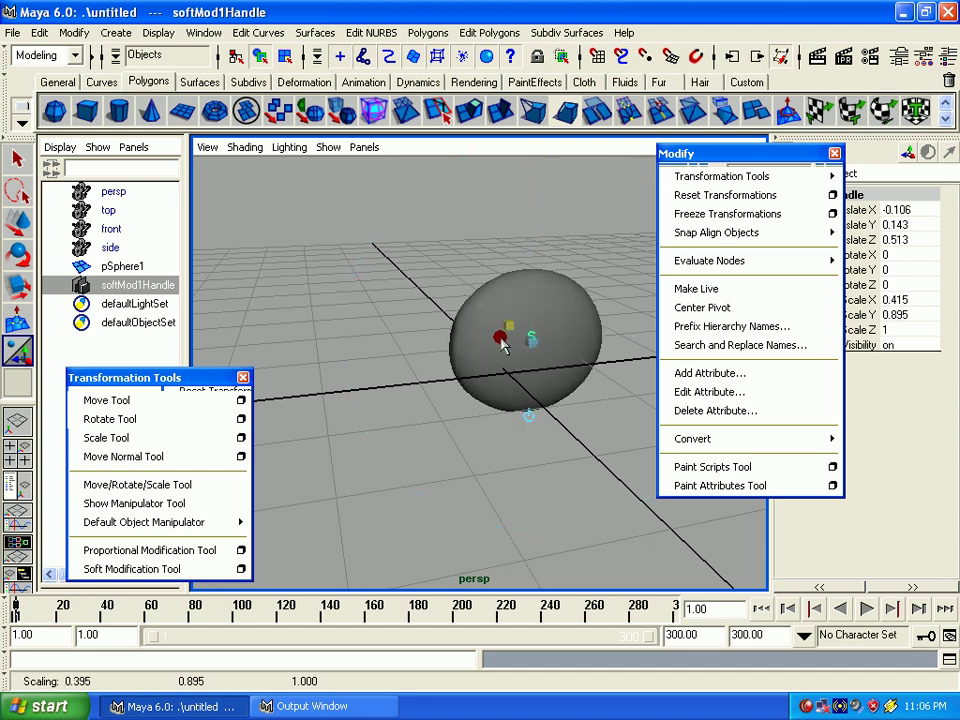
mouse_move(538, 340)
left_mouse_down()
mouse_move(590, 333)
mouse_move(443, 345)
left_mouse_up()
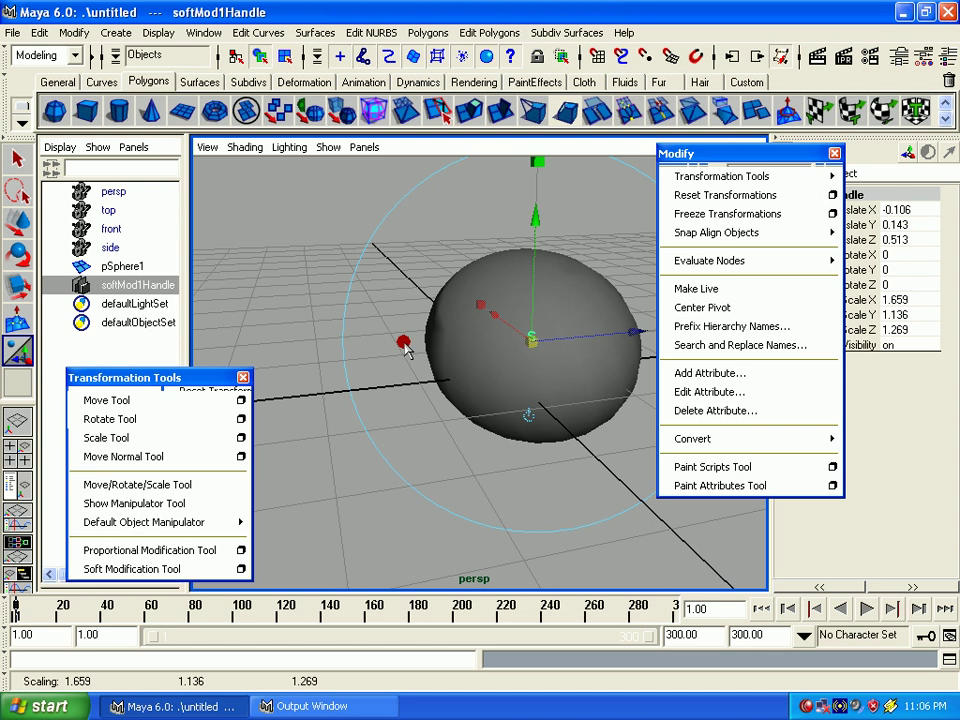
mouse_move(446, 287)
left_mouse_down("alt")
mouse_move(375, 336)
mouse_move(424, 354)
mouse_move(384, 328)
left_mouse_up("alt")
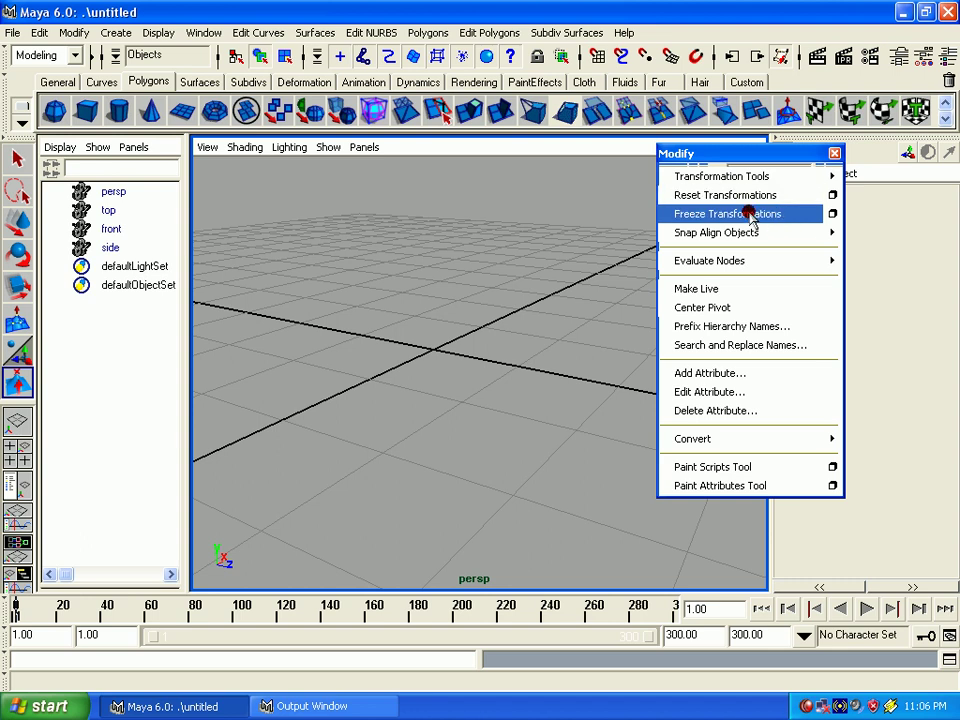
mouse_move(407, 287)
left_mouse_down("alt")
mouse_move(403, 360)
mouse_move(386, 254)
left_mouse_up("alt")
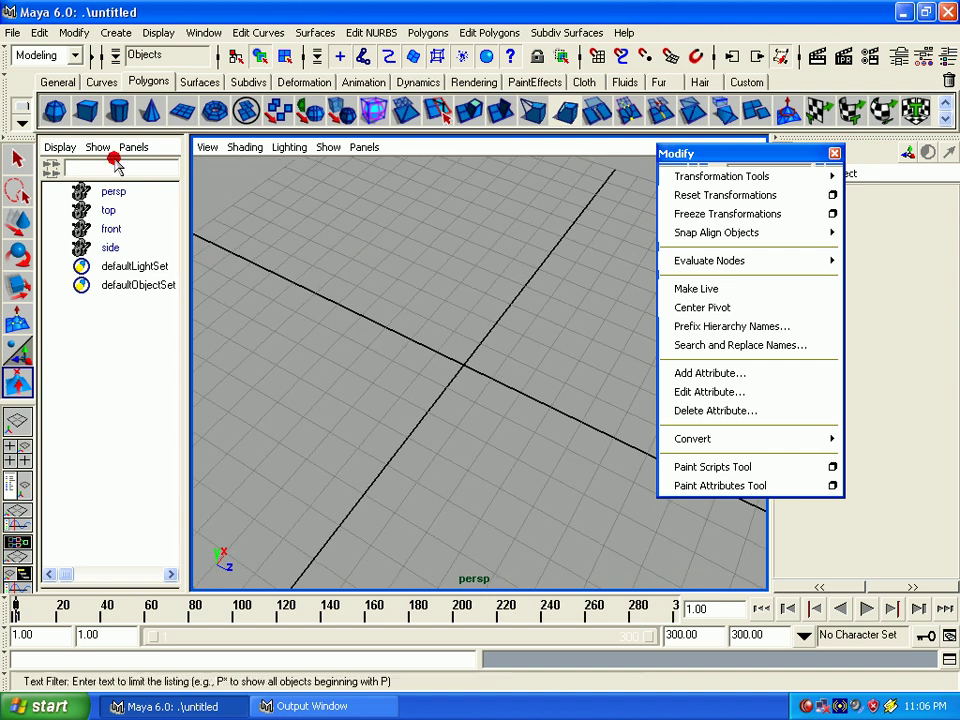
Create pSphere1, move it left, rotate and scale it up, then reset its transformations
left_click(55, 110)
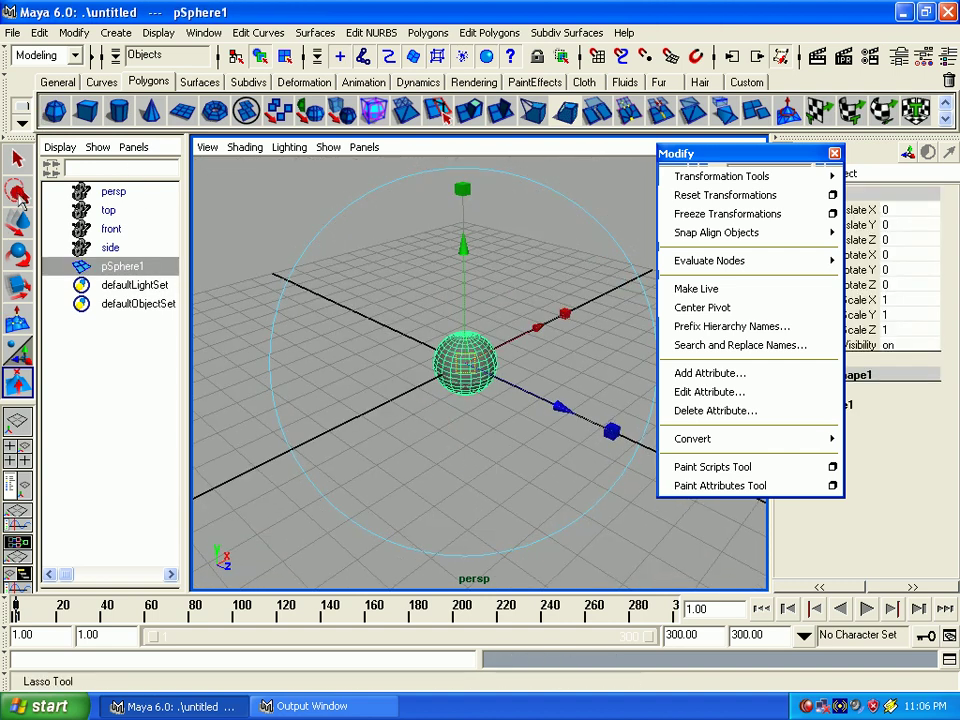
left_click(16, 158)
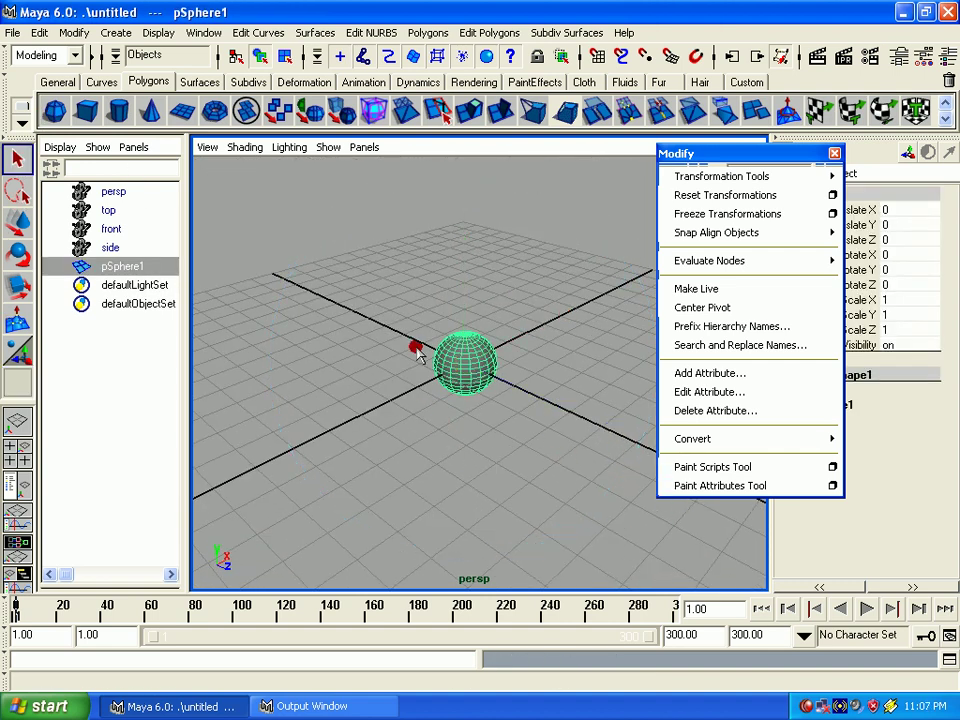
left_click(16, 221)
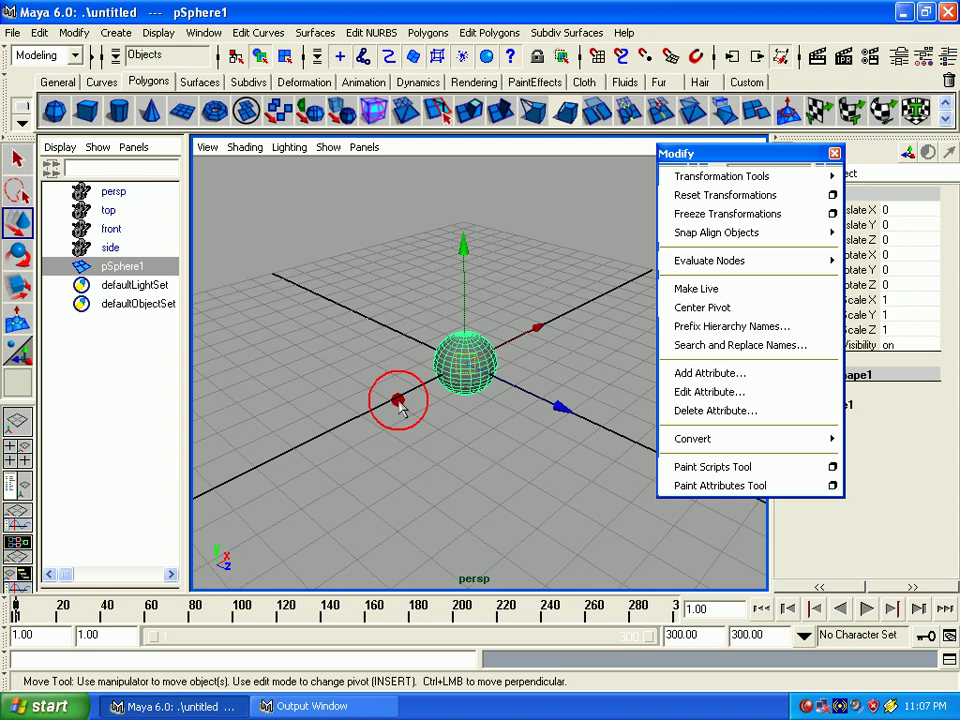
left_click_drag(508, 347, 362, 400)
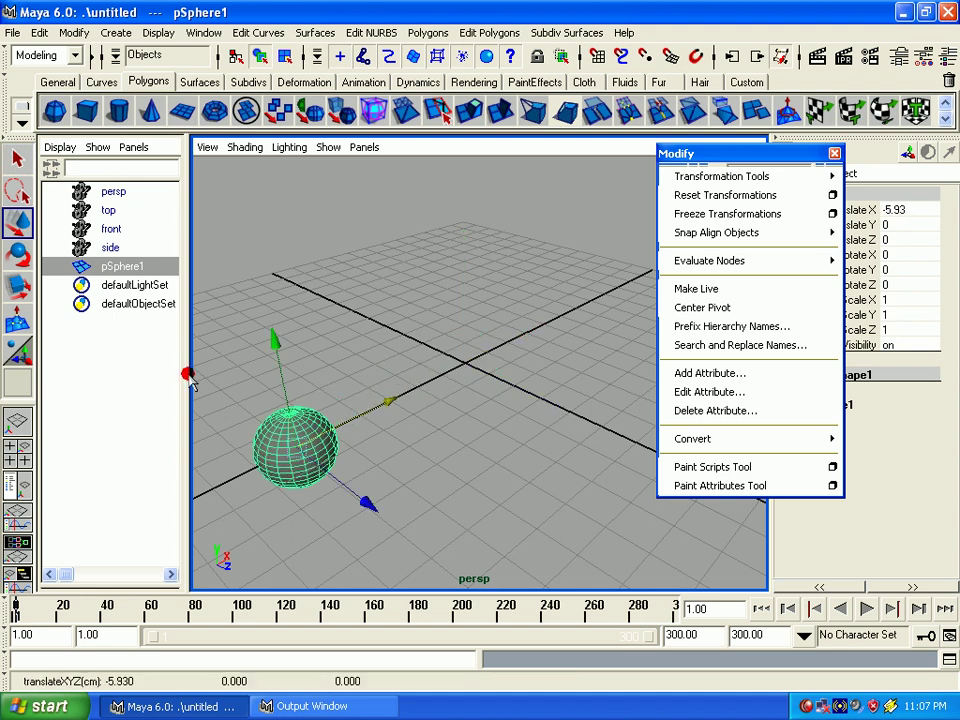
left_click(16, 253)
left_click_drag(266, 386, 225, 230)
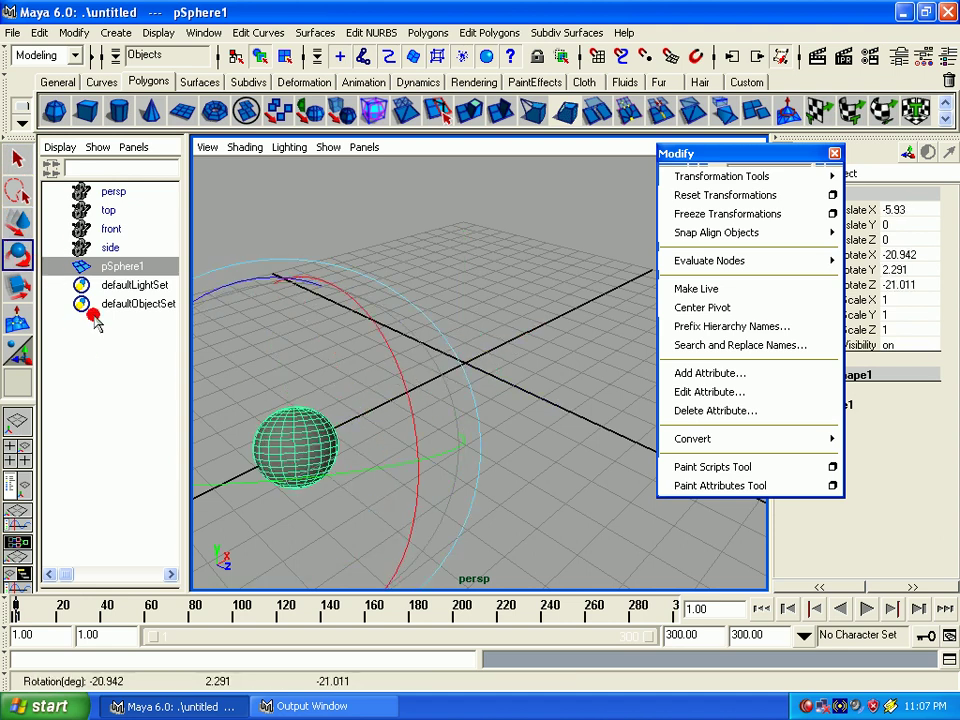
left_click(16, 285)
left_click_drag(295, 448, 367, 318)
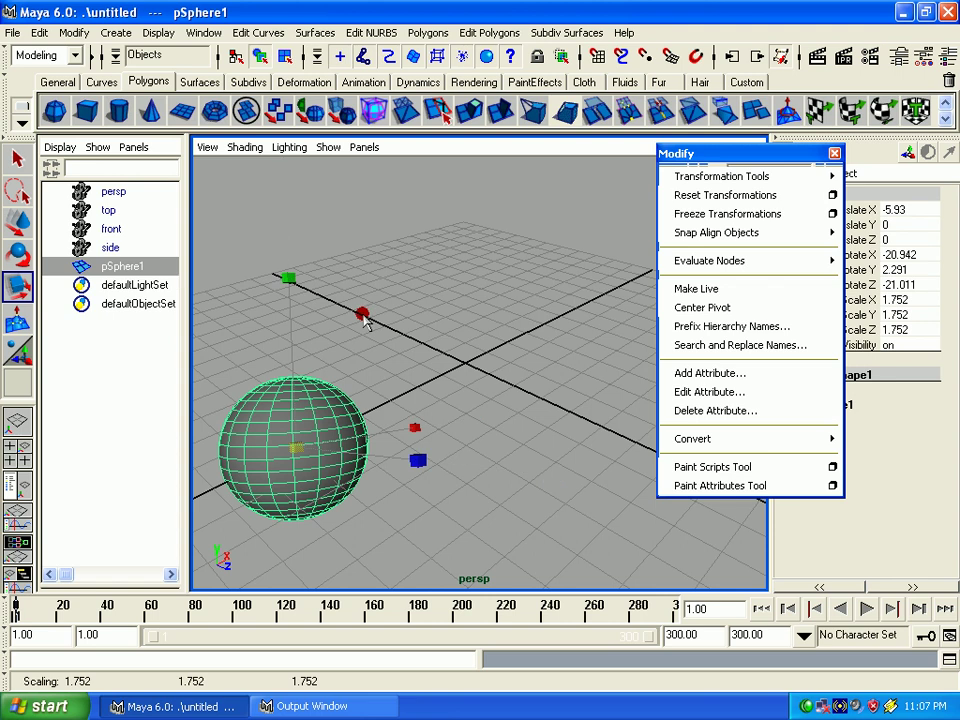
left_click(775, 196)
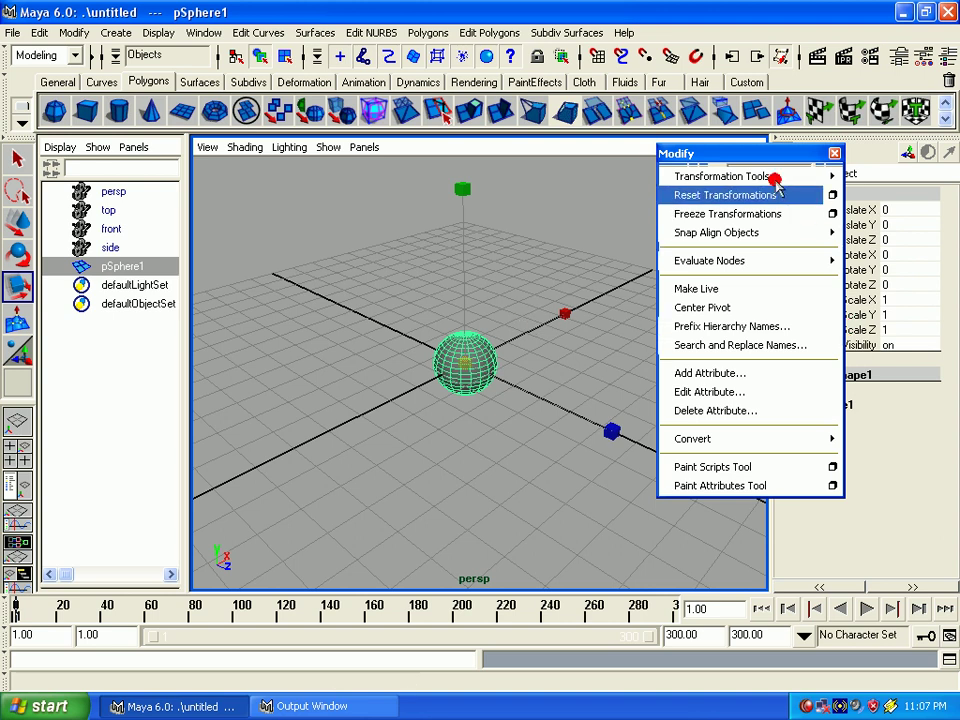
Scale the sphere up about threefold, then return it to unit scale
left_click_drag(785, 160, 236, 189)
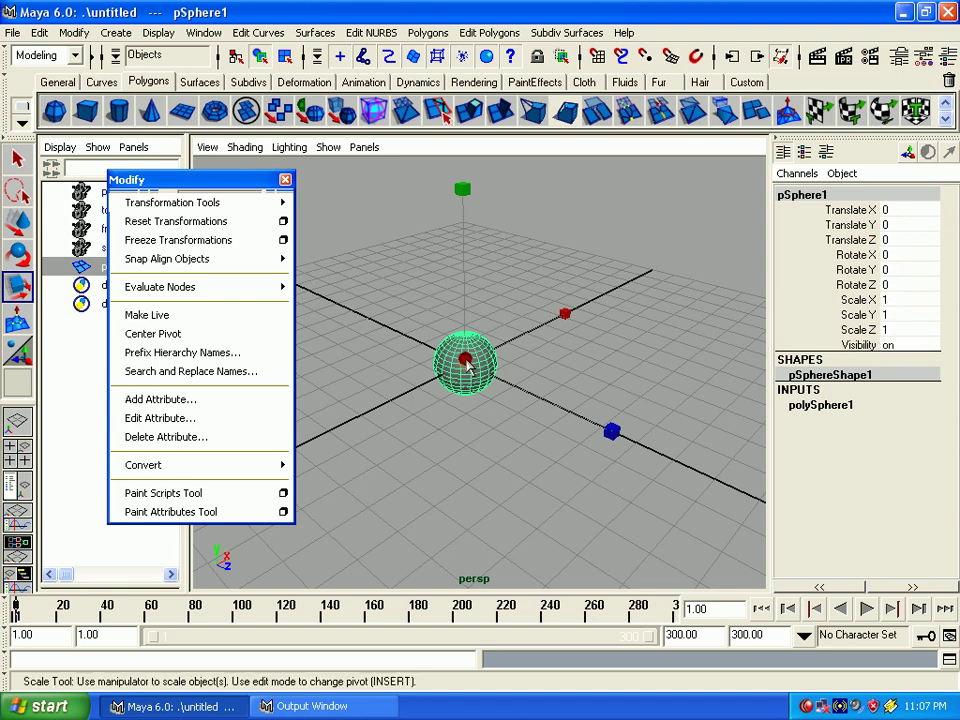
left_click_drag(466, 362, 390, 240)
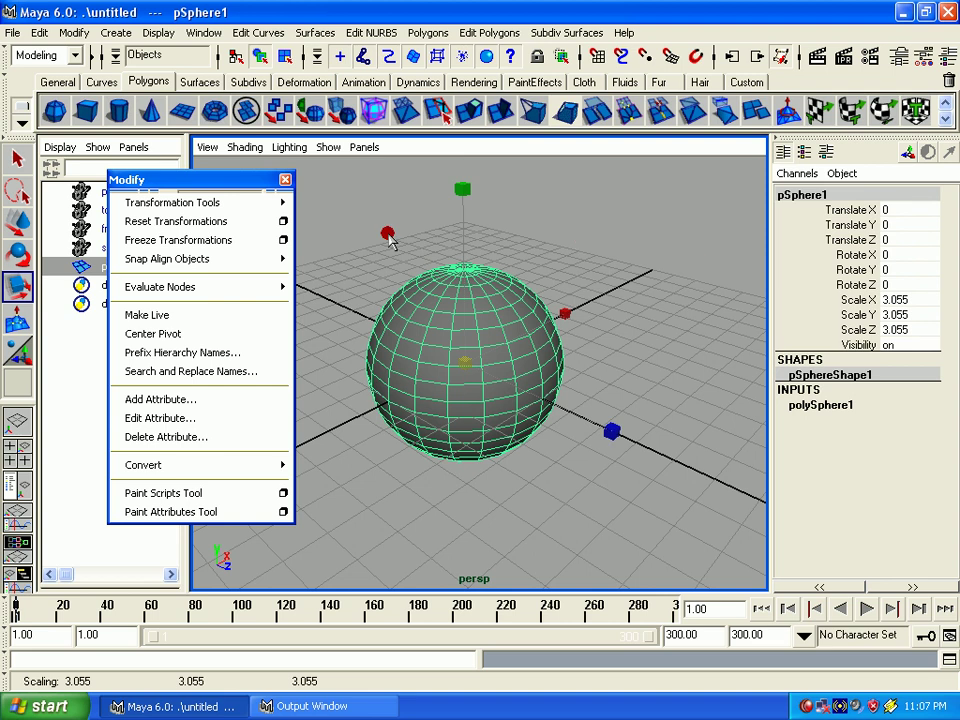
left_click(156, 221)
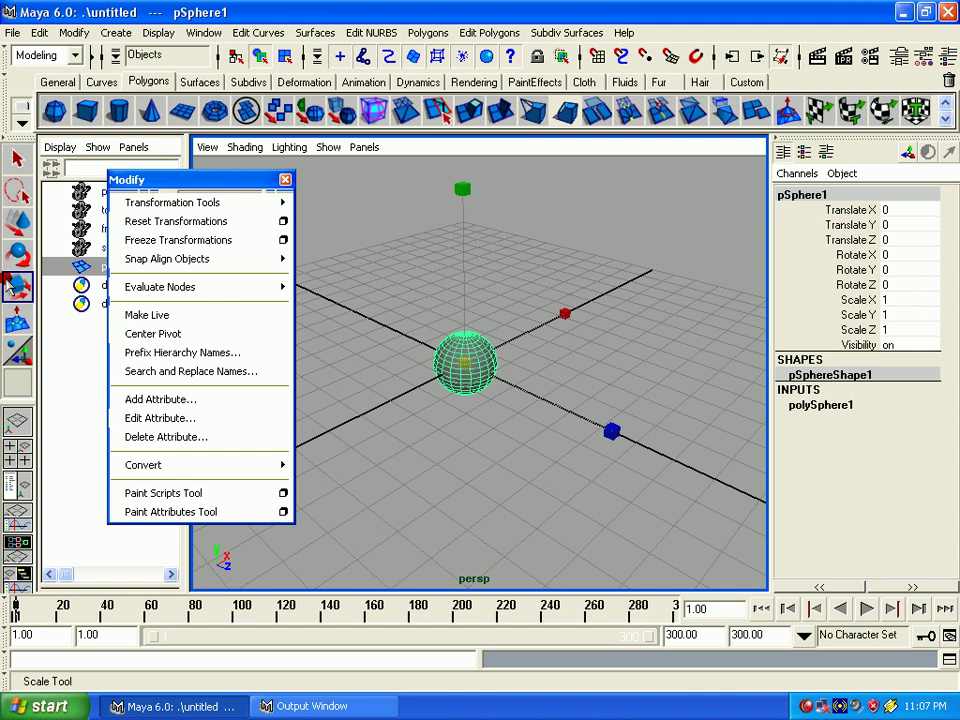
Move pSphere1 to Translate X 5.737, rotate it, and scale it up to 2.059
left_click(17, 220)
left_click_drag(520, 336, 612, 300)
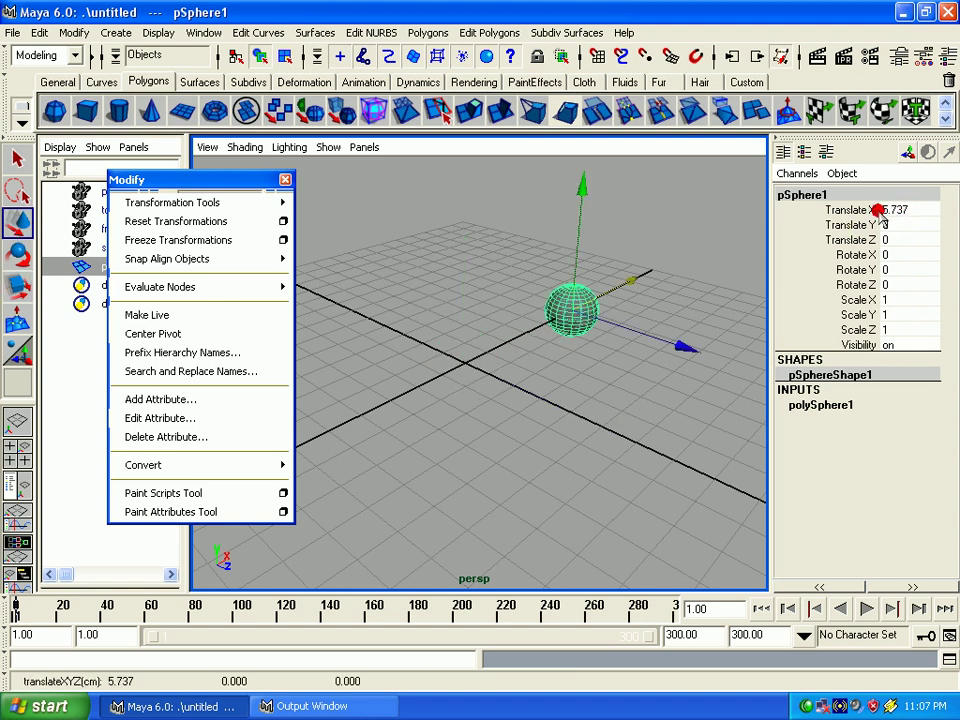
left_click(17, 254)
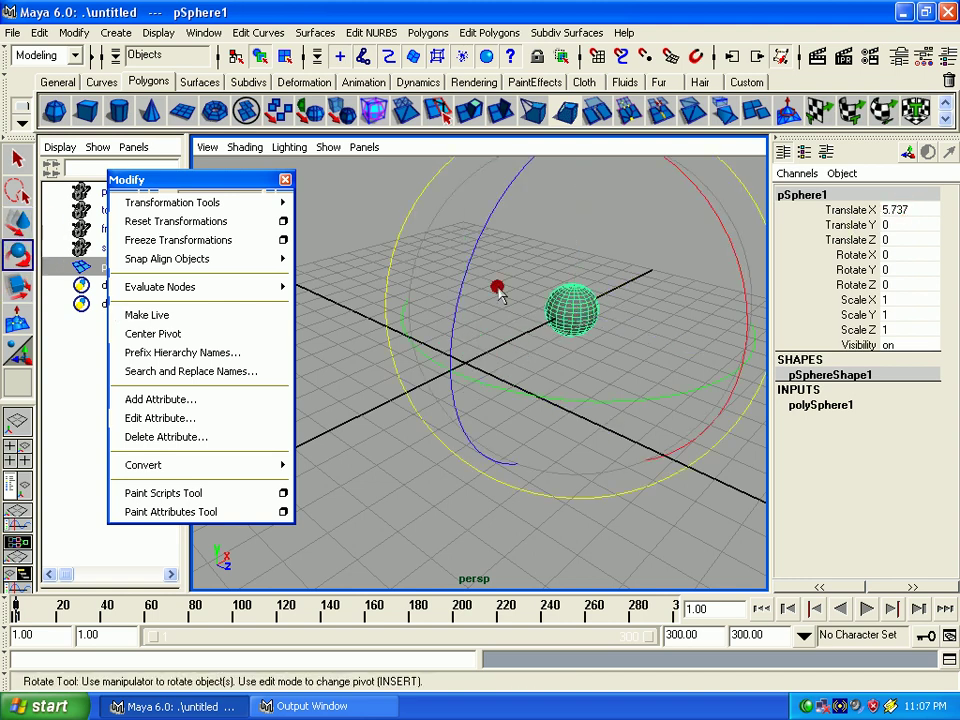
left_click_drag(500, 293, 553, 388)
left_click(17, 287)
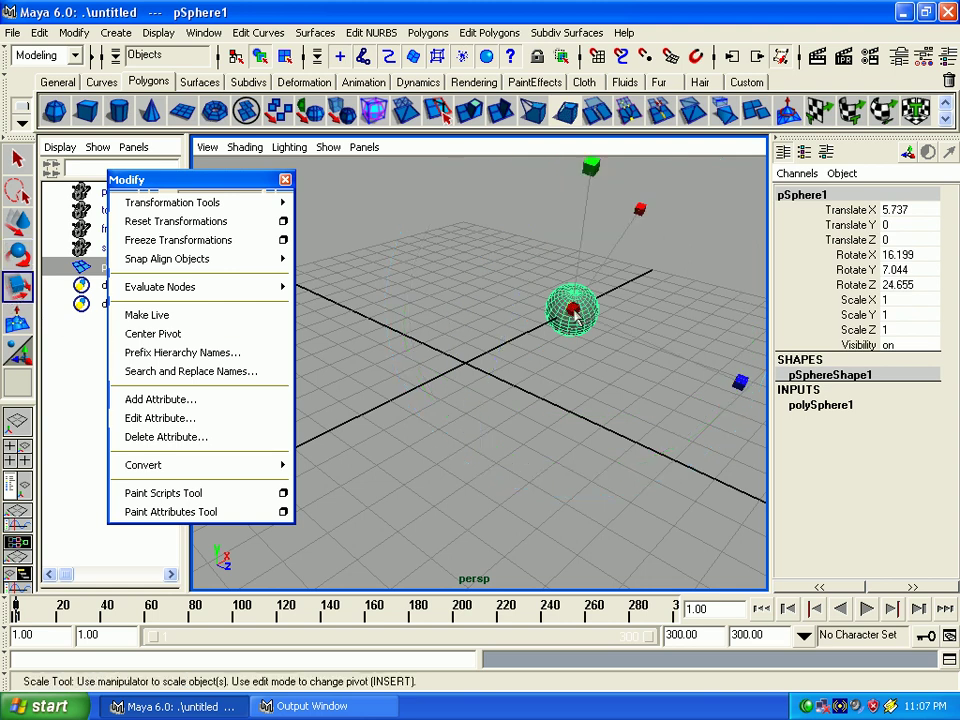
left_click_drag(573, 310, 636, 233)
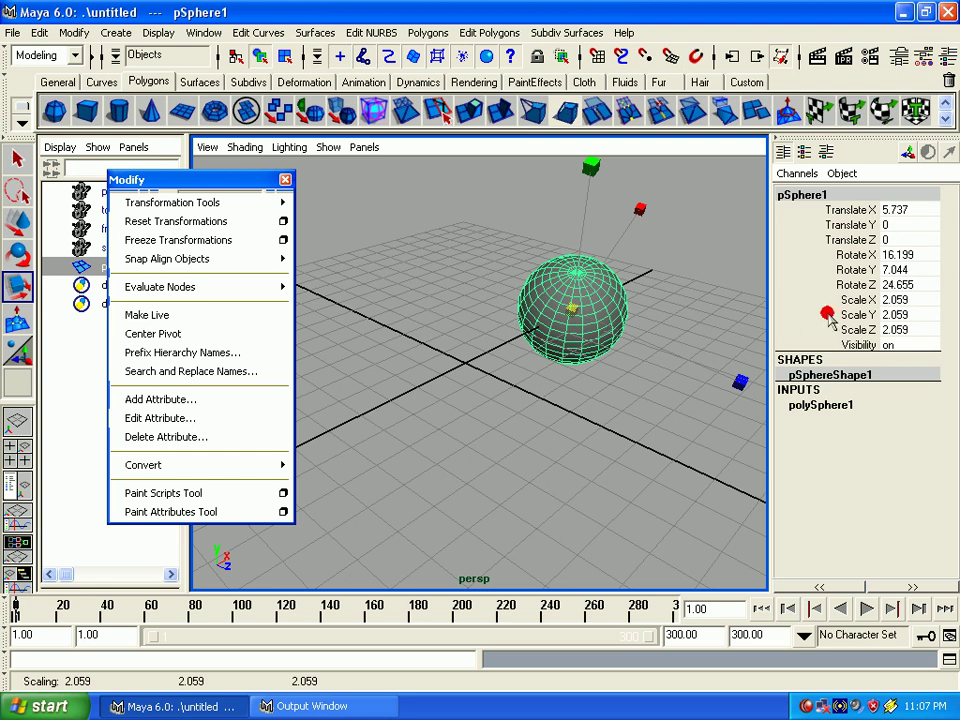
Rotate the sphere to 16.199, 7.044, 24.655 and select its translate and rotate channels
key("e")
left_click_drag(855, 210, 855, 285)
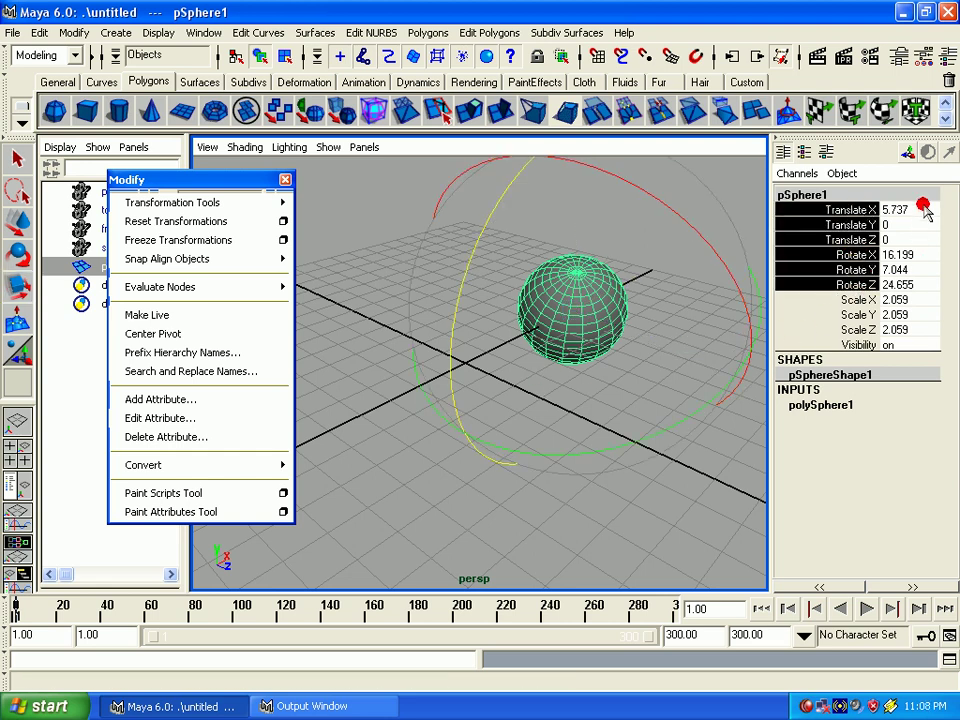
left_click_drag(925, 210, 927, 288)
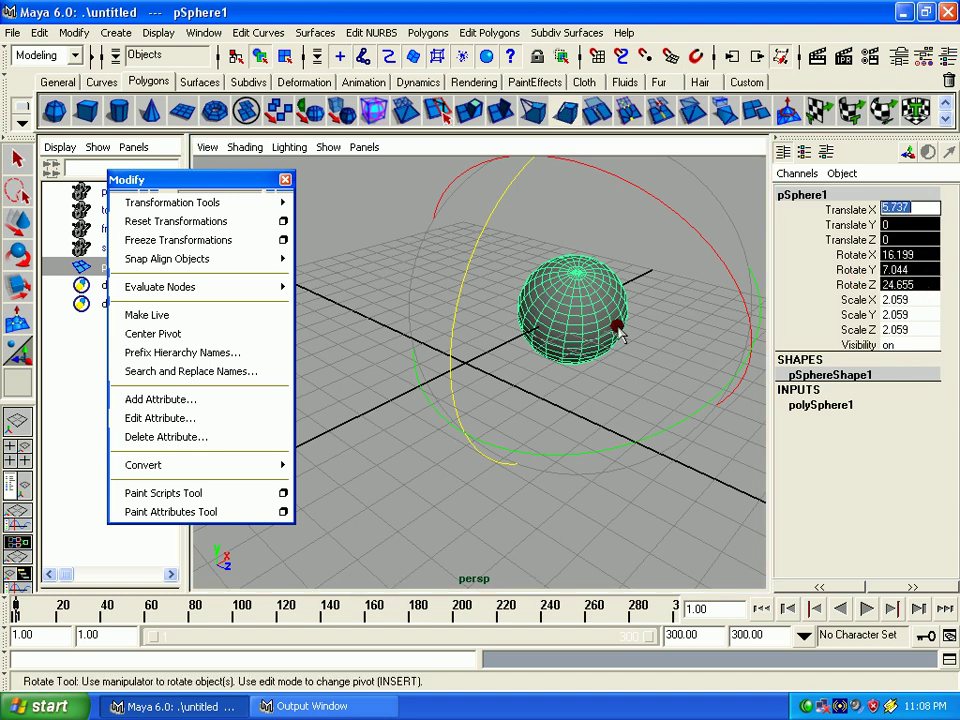
middle_click(302, 306)
left_click(281, 222)
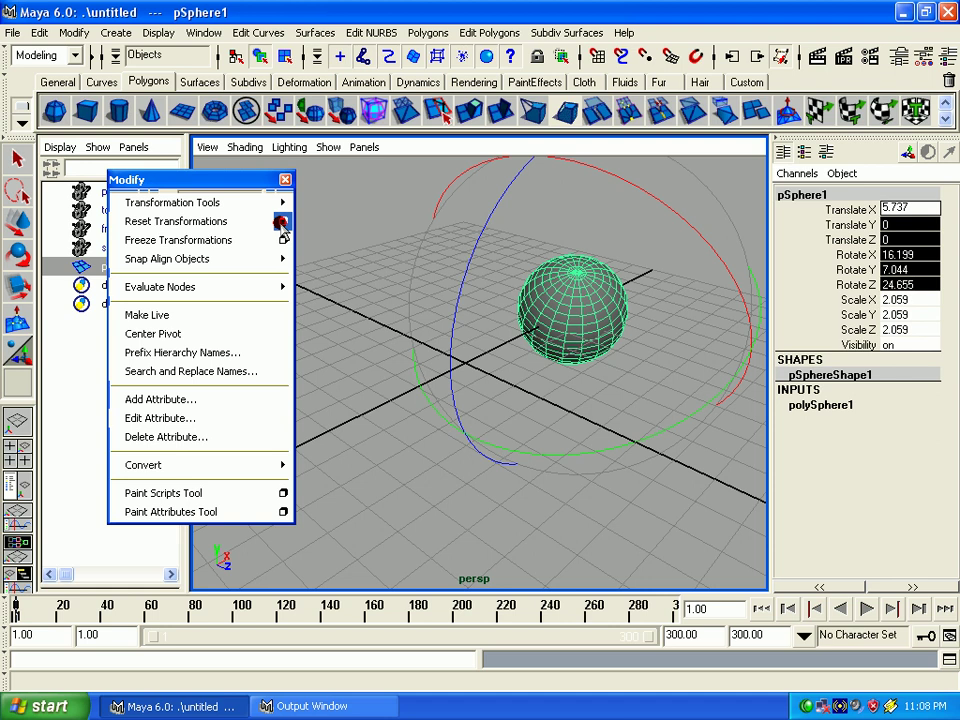
Reset translate and rotate to 0 using Reset Transformations options with Scale unchecked
left_click(281, 220)
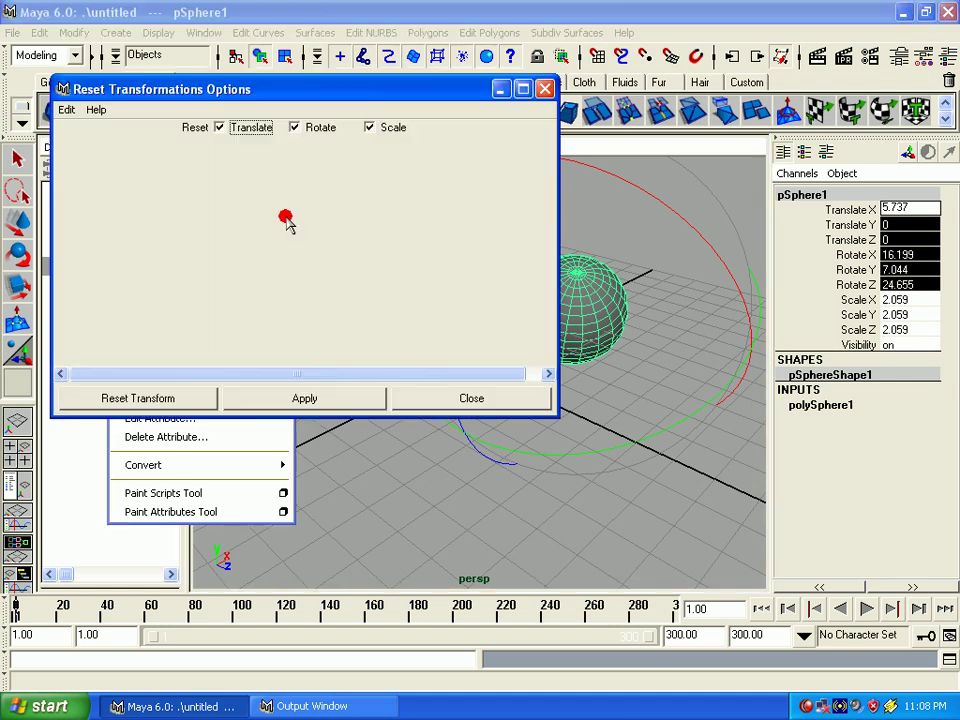
left_click_drag(300, 89, 292, 169)
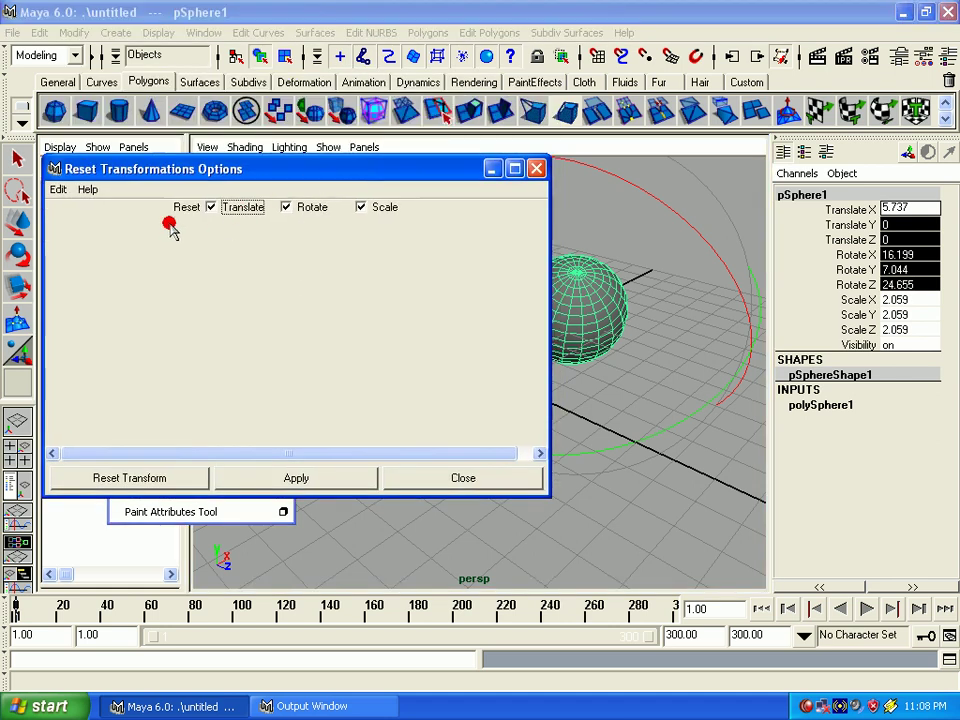
left_click(361, 207)
left_click(296, 478)
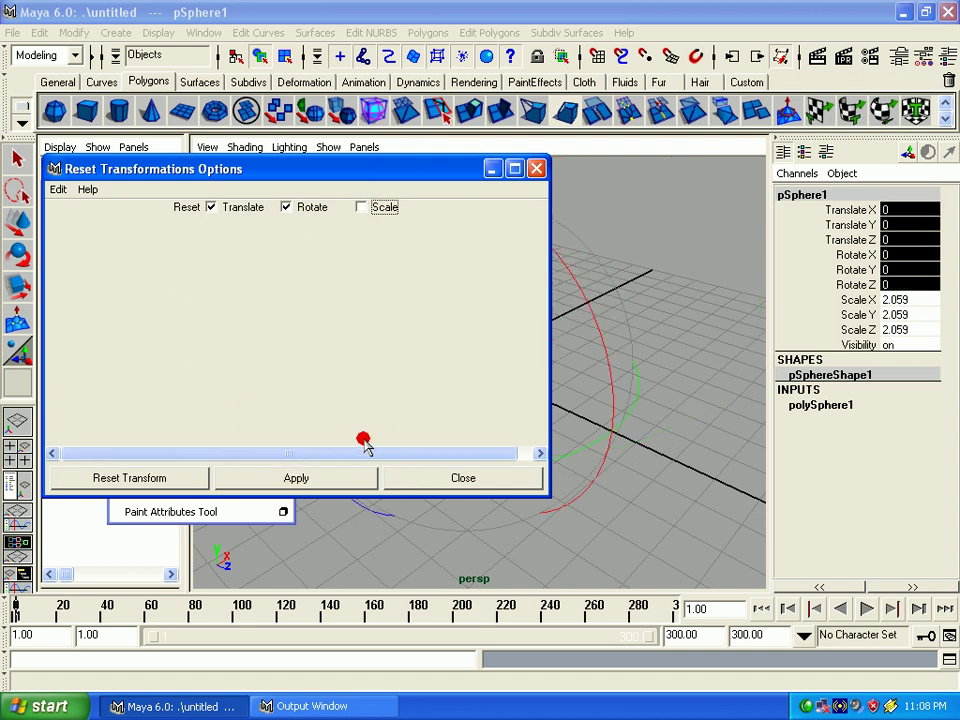
left_click(441, 480)
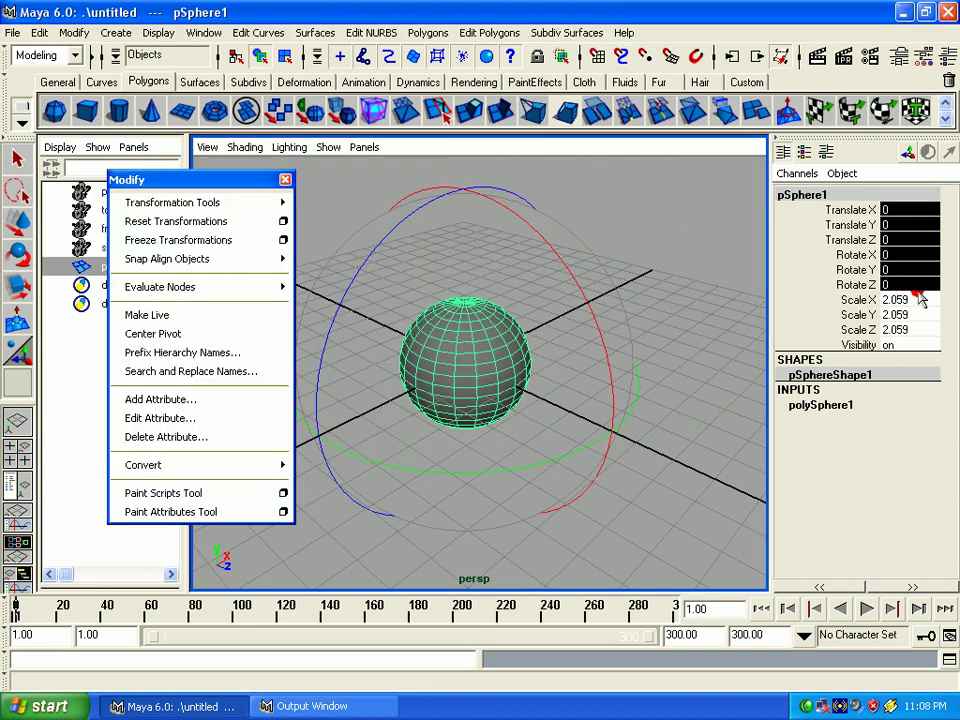
Select the scale channels, then Translate X through Rotate Z, in the Channel Box
left_click_drag(910, 300, 914, 330)
left_click_drag(900, 210, 903, 285)
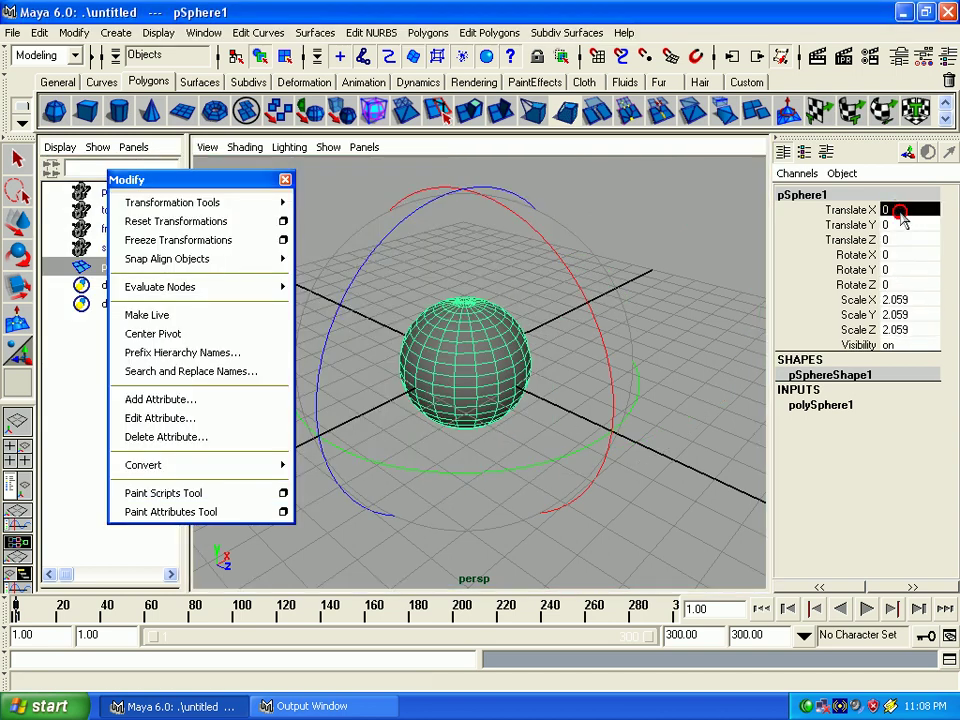
left_click_drag(846, 206, 832, 268)
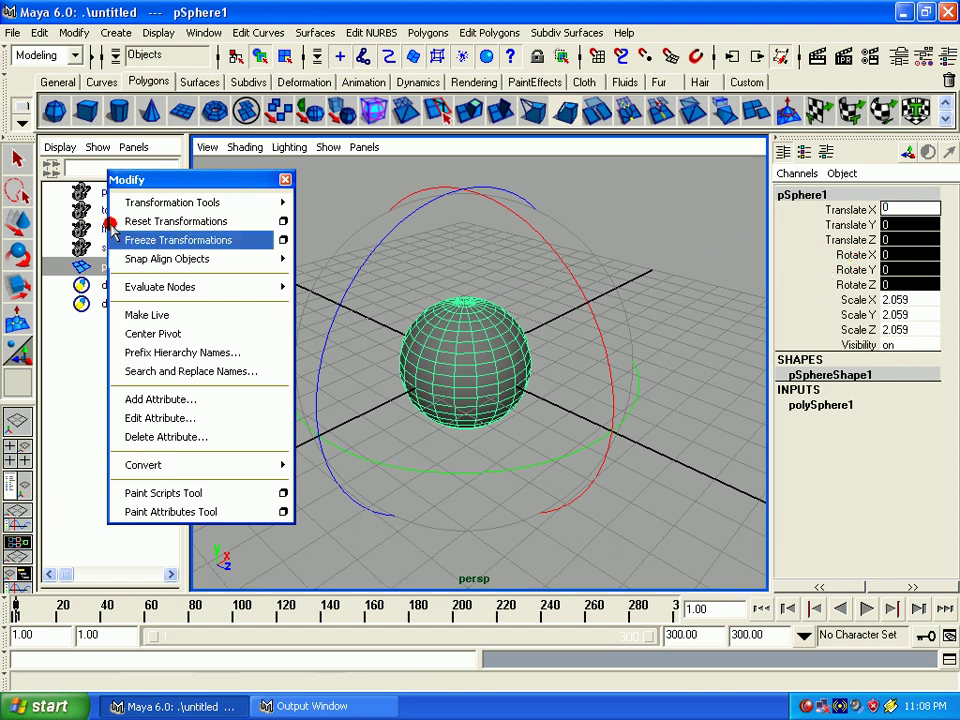
Reselect pSphere1 and set Scale X, Y and Z to 1 in the Channel Box
left_click(16, 158)
left_click(369, 360)
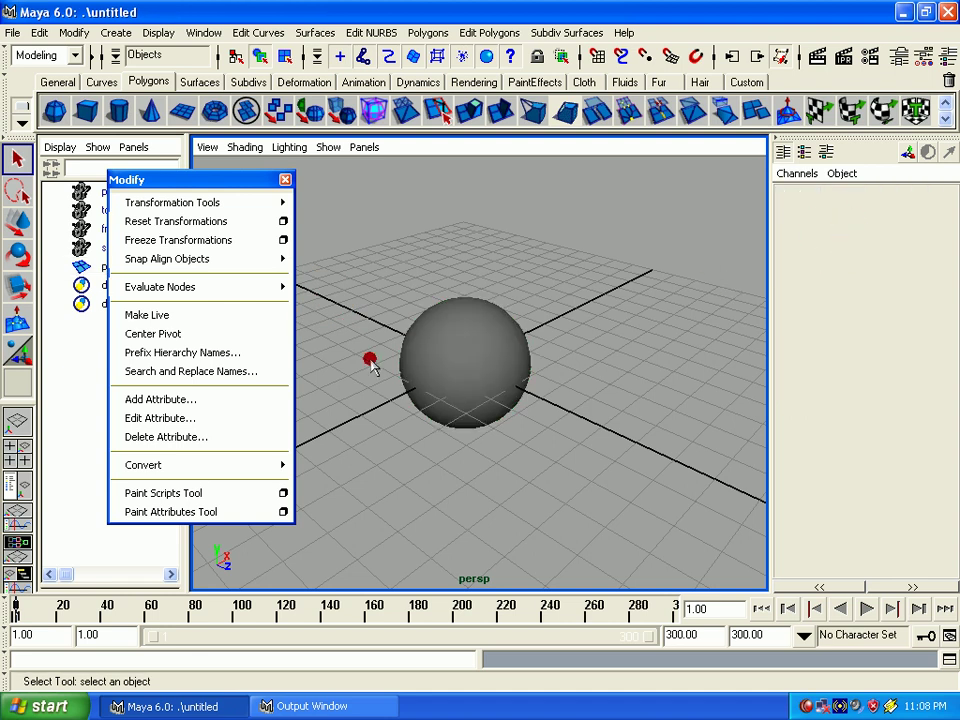
left_click(454, 381)
left_click(790, 209)
key("w")
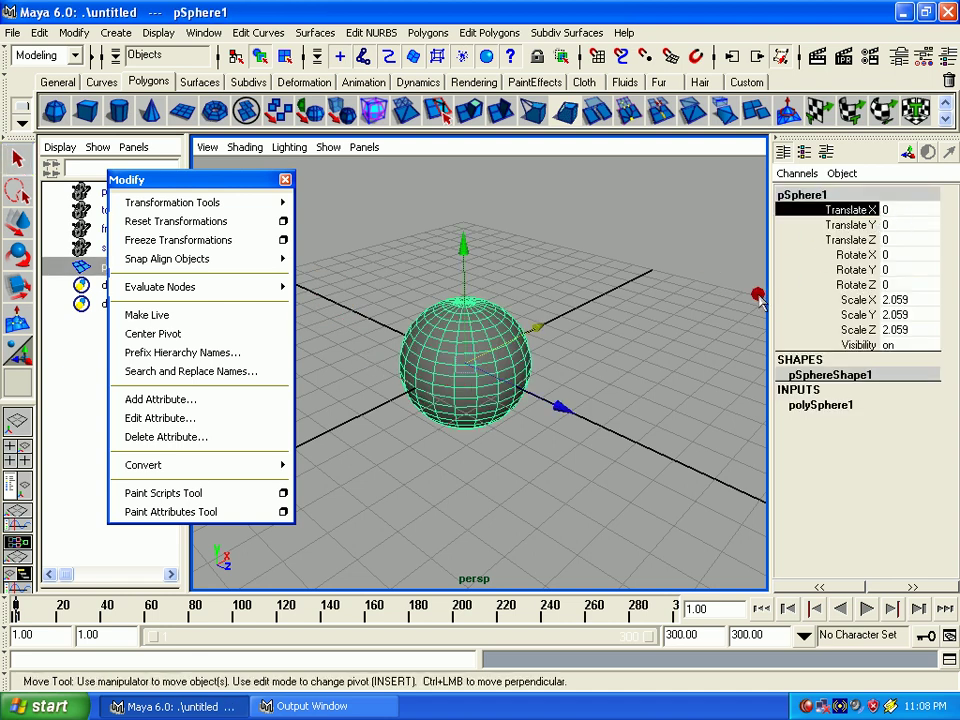
left_click_drag(895, 299, 905, 337)
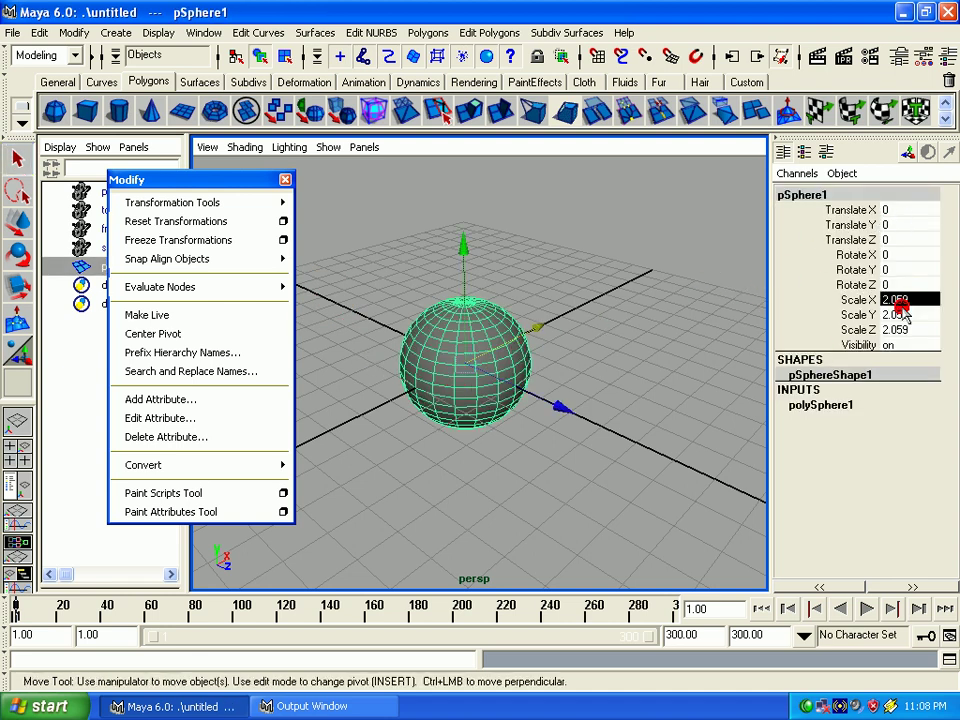
type("1")
key("Return")
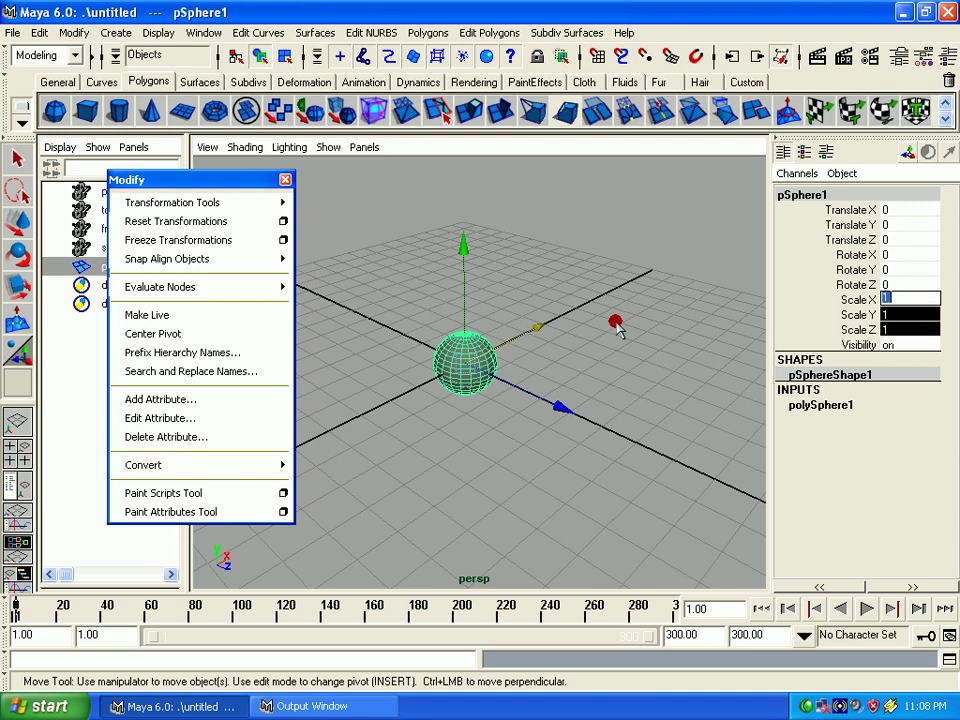
Drag the sphere along X and set its Translate X to 10
key("q")
left_click(467, 343)
left_click(498, 350)
left_click(465, 351)
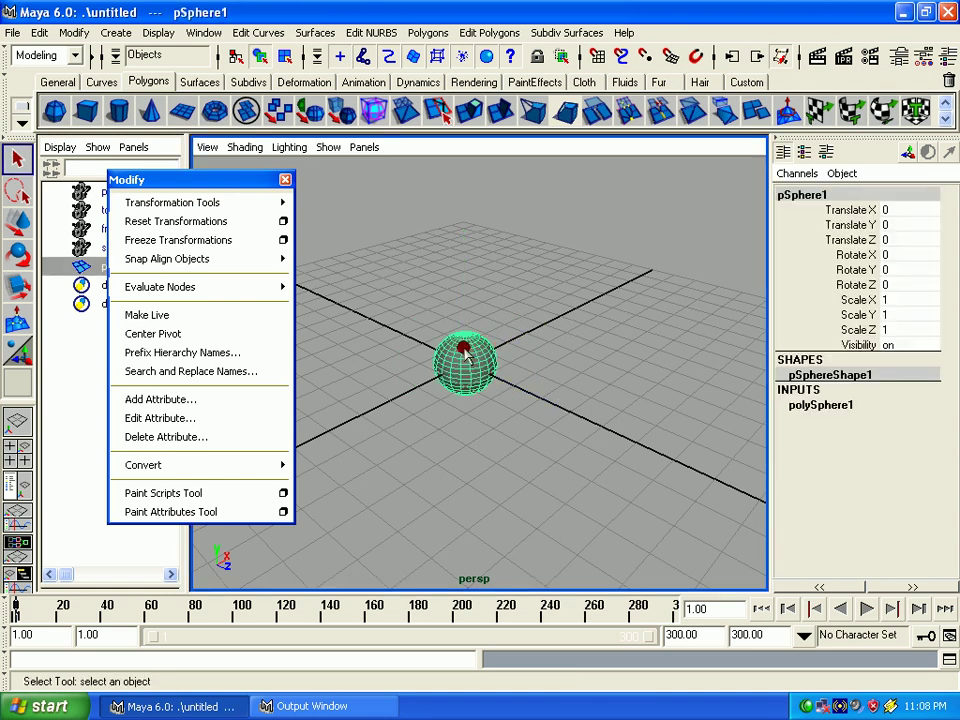
key("w")
mouse_move(521, 343)
left_mouse_down()
mouse_move(619, 284)
mouse_move(624, 291)
left_mouse_up()
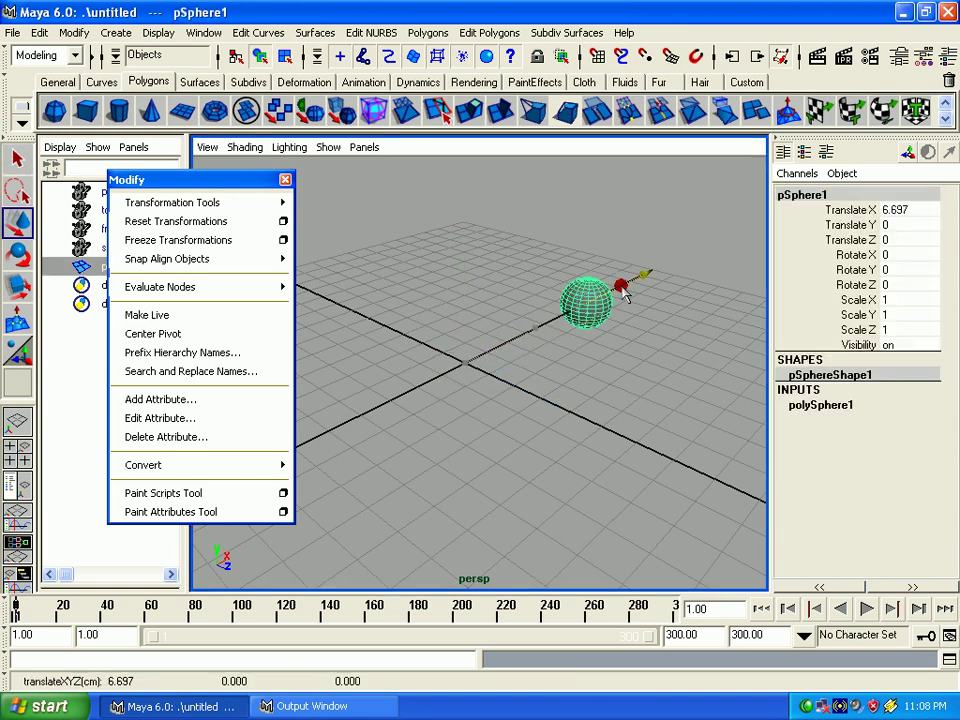
left_click(900, 209)
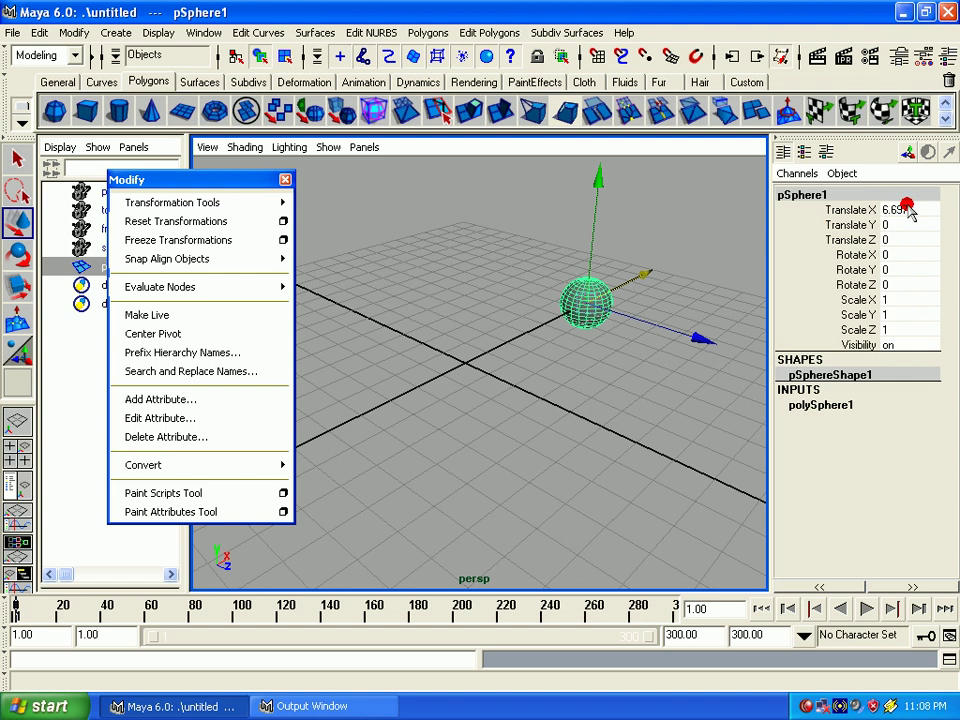
type("10")
key("Return")
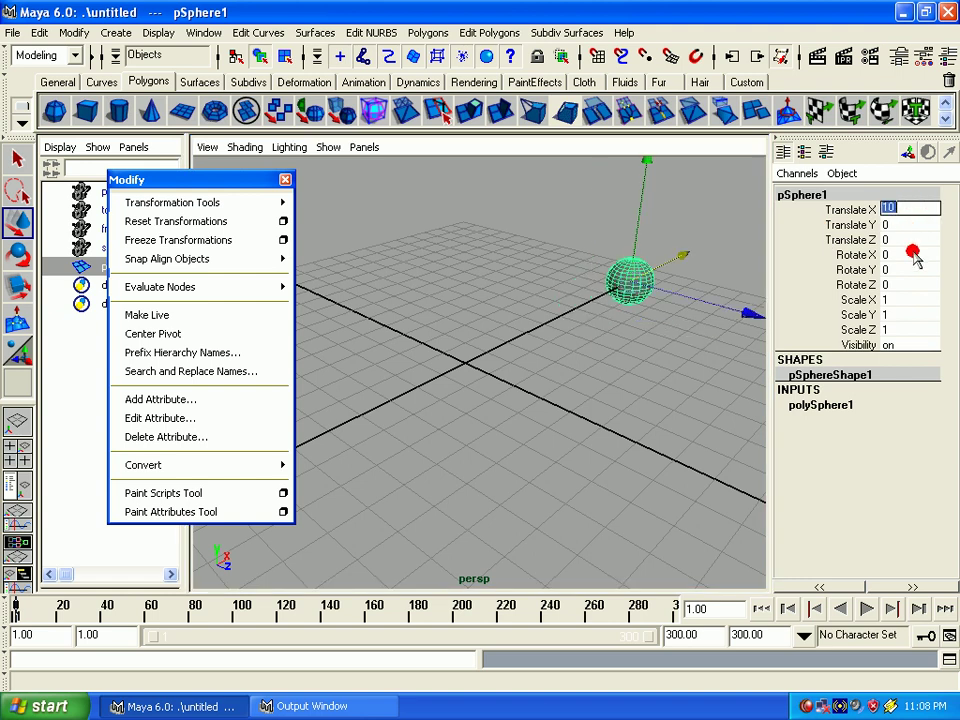
left_click(608, 373)
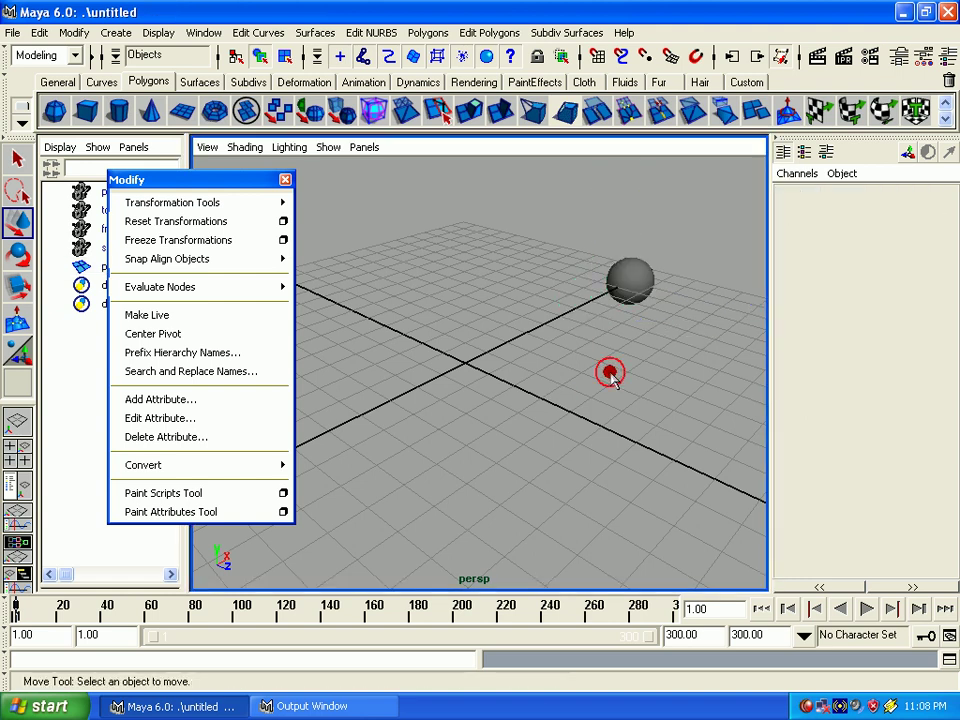
key("ctrl+z")
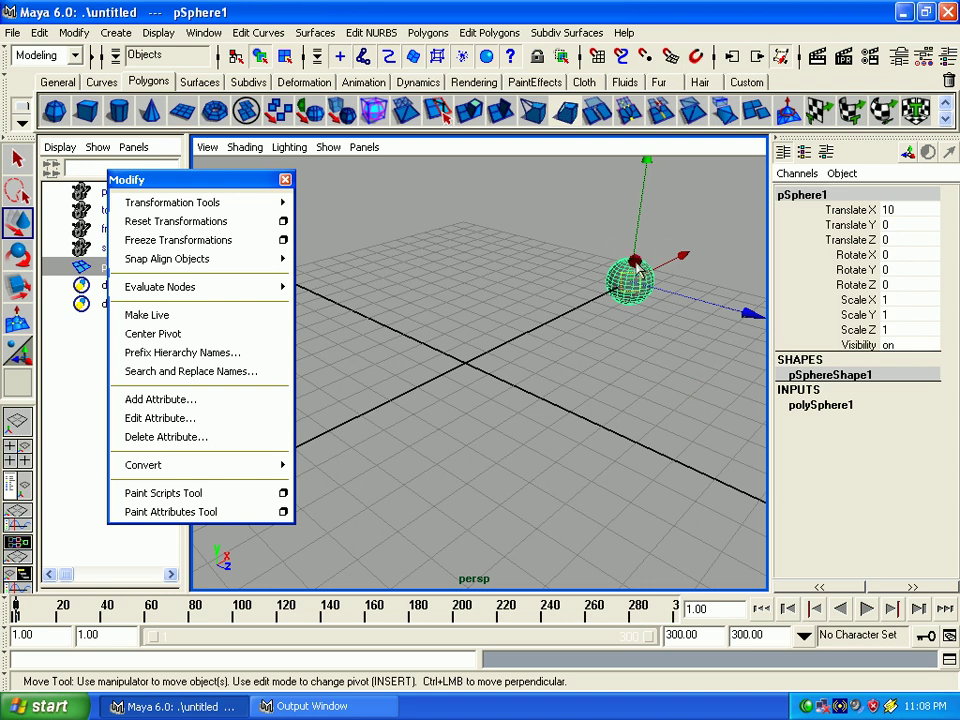
mouse_move(641, 270)
left_mouse_down("alt")
mouse_move(561, 328)
mouse_move(579, 321)
mouse_move(613, 275)
left_mouse_up("alt")
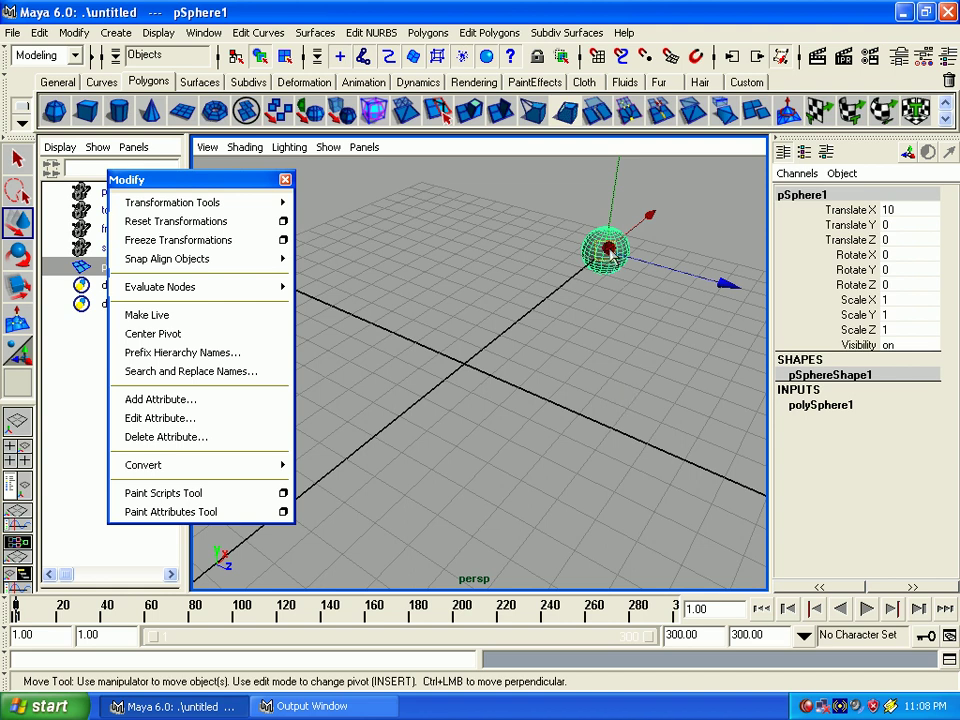
mouse_move(605, 253)
left_mouse_down()
mouse_move(508, 230)
mouse_move(476, 233)
left_mouse_up()
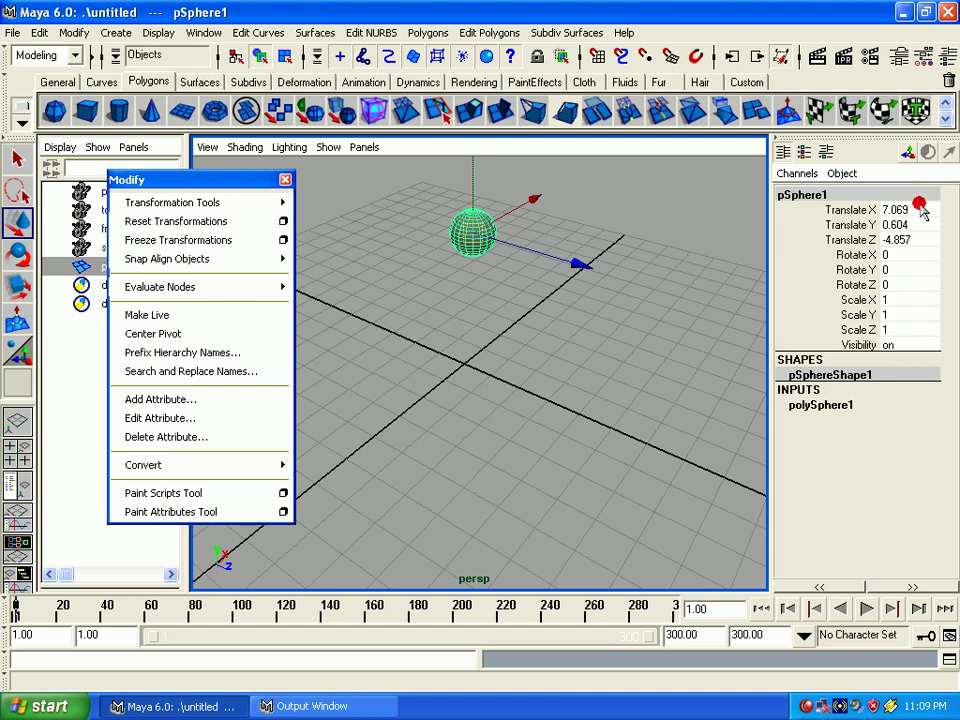
left_click_drag(912, 209, 922, 246)
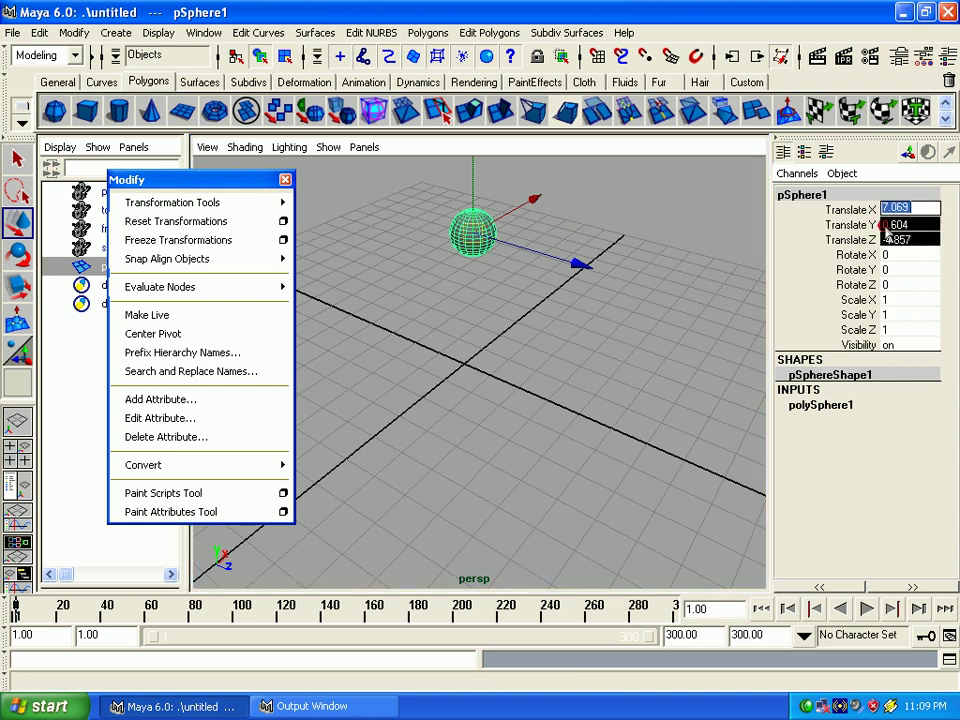
type("0")
key("Return")
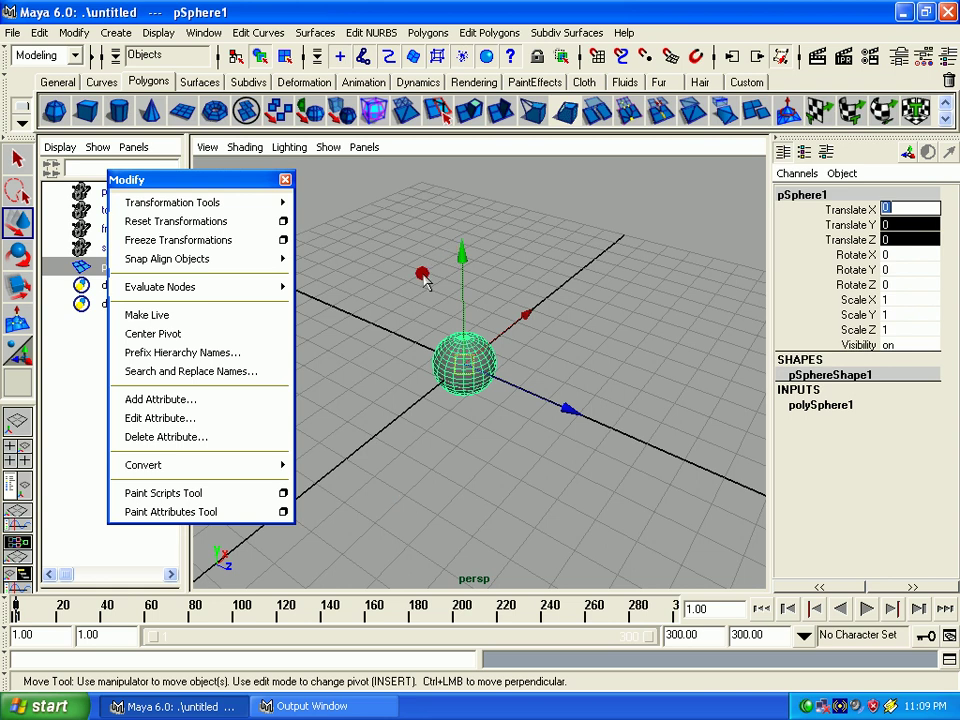
left_click(630, 321)
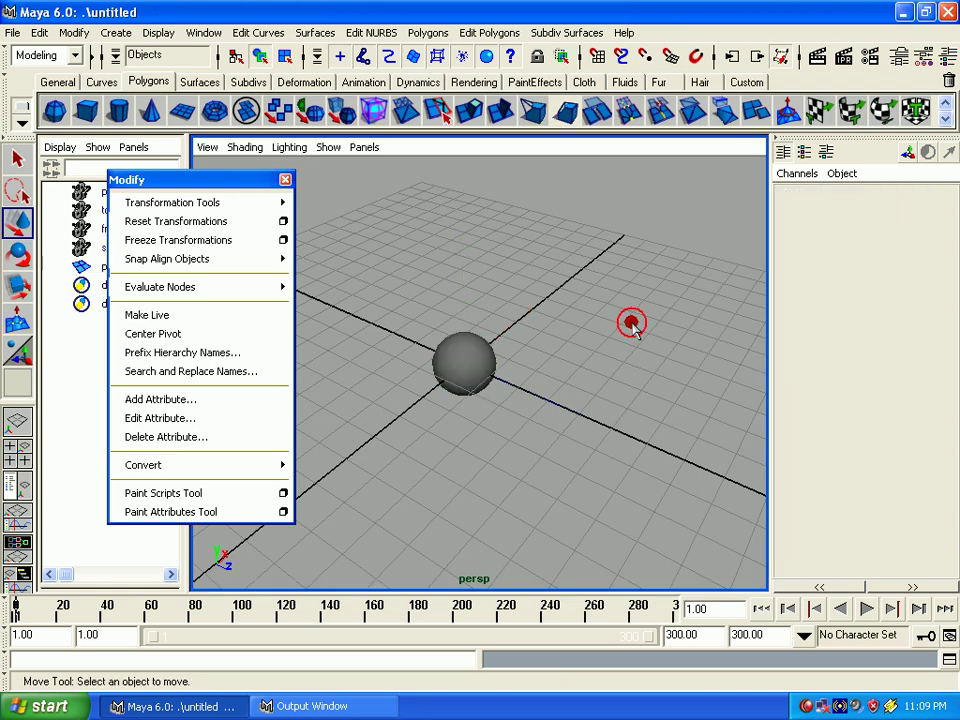
left_click(483, 362)
left_click_drag(523, 316, 640, 241)
double_click(921, 209)
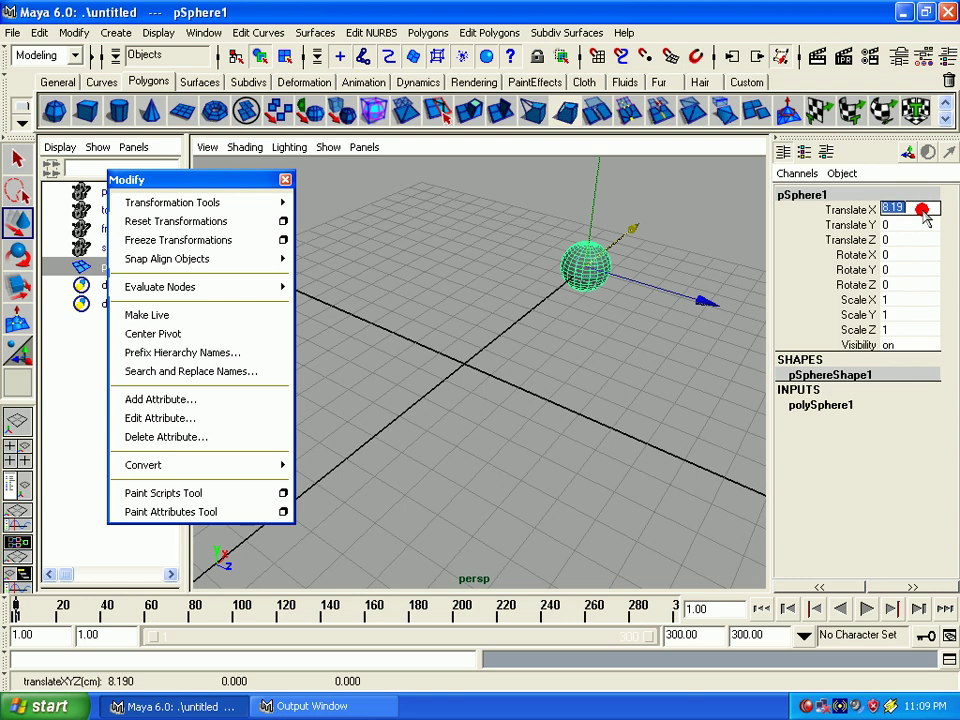
type("10")
key("Return")
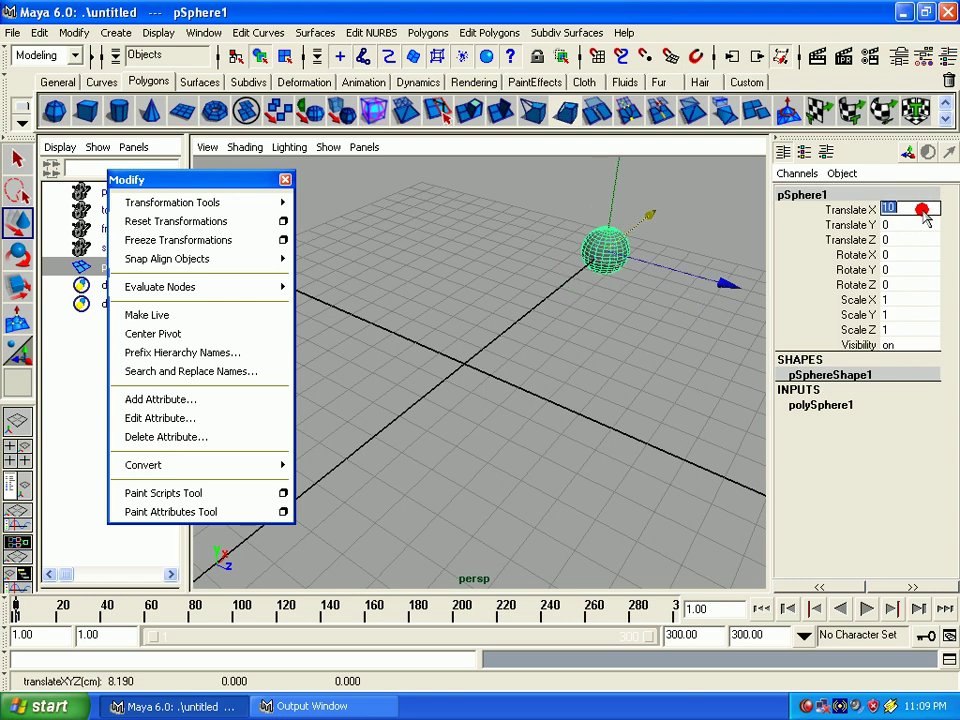
left_click(506, 326)
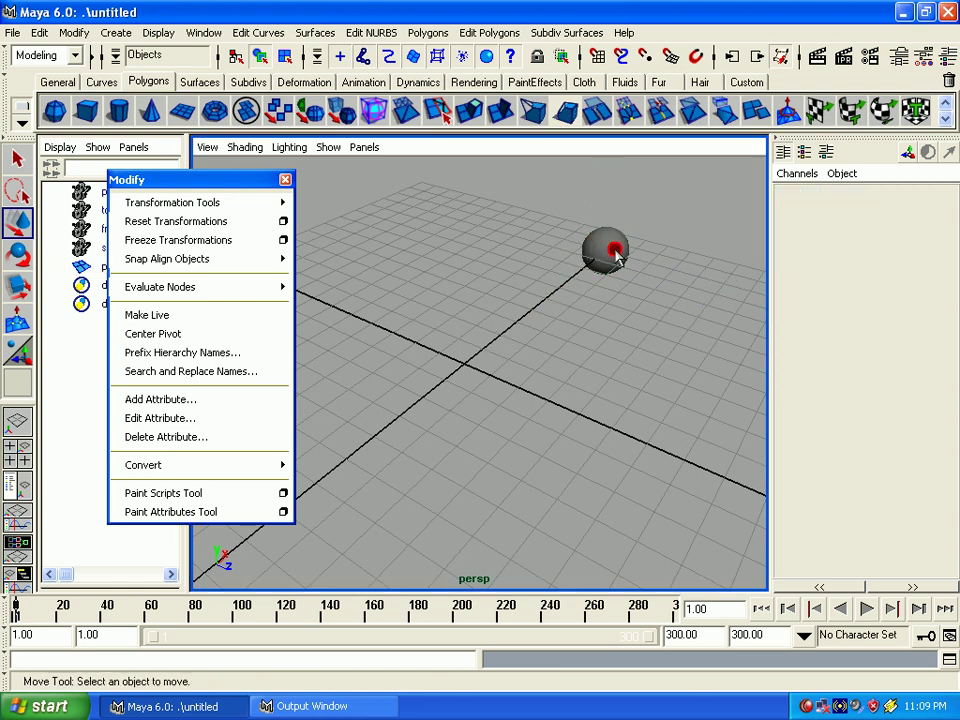
left_click(617, 258)
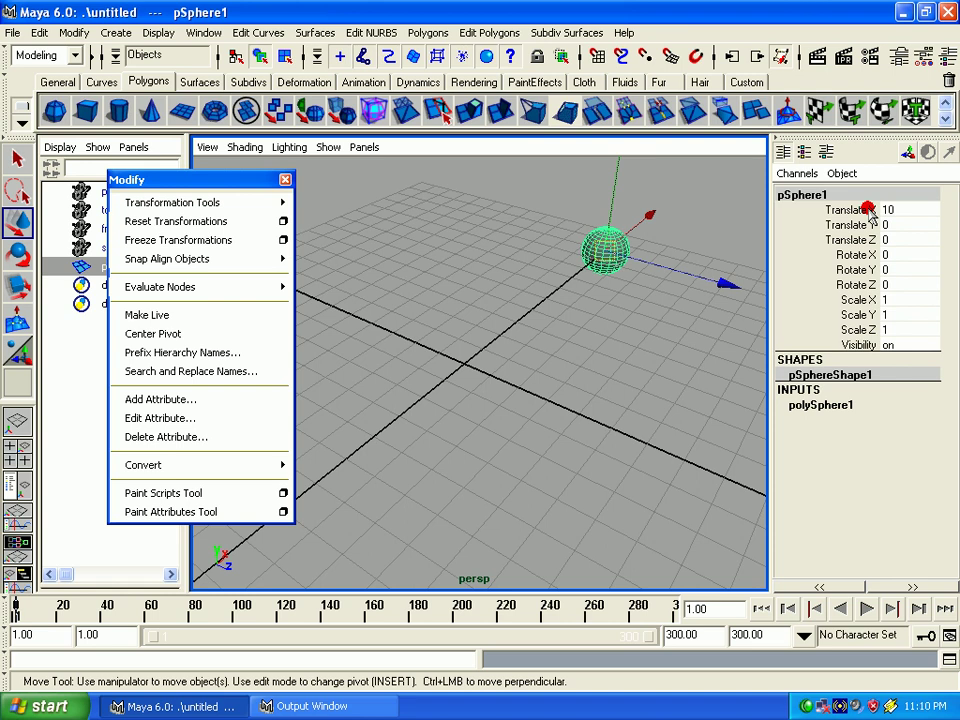
Freeze the sphere's transformations, move it aside, then zero Translate X/Y/Z to return it
left_click(165, 243)
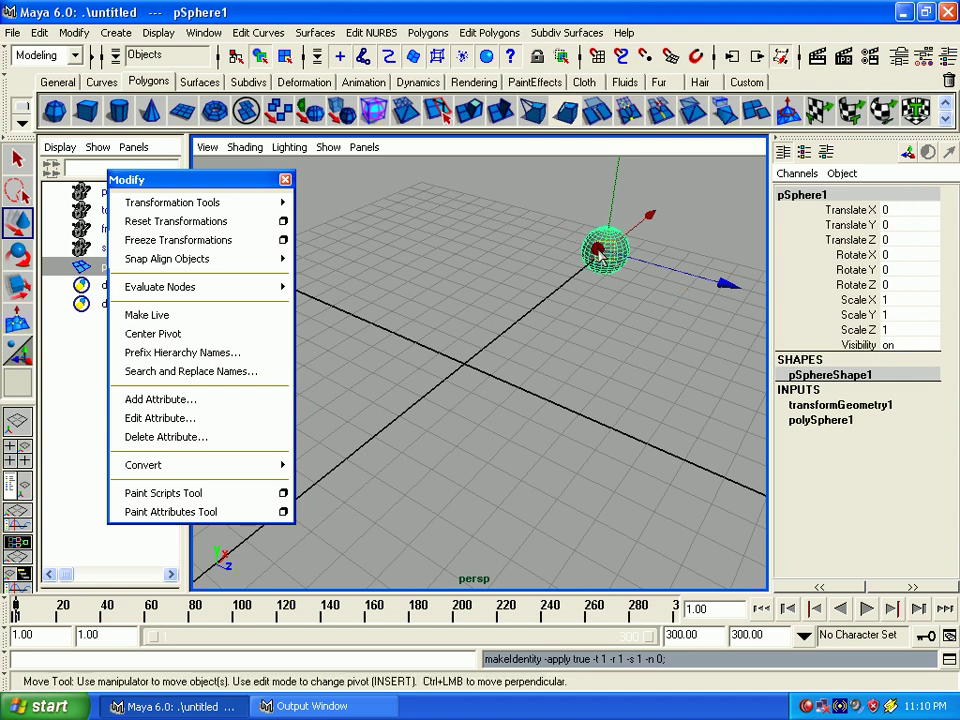
left_click_drag(605, 250, 355, 263)
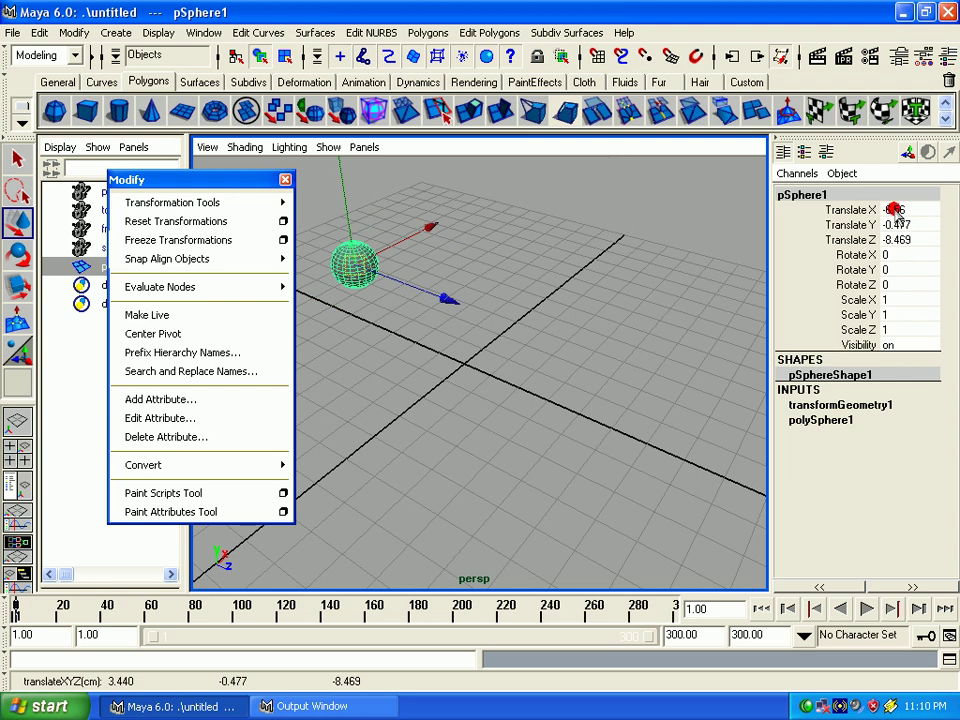
left_click_drag(889, 209, 895, 243)
type("0")
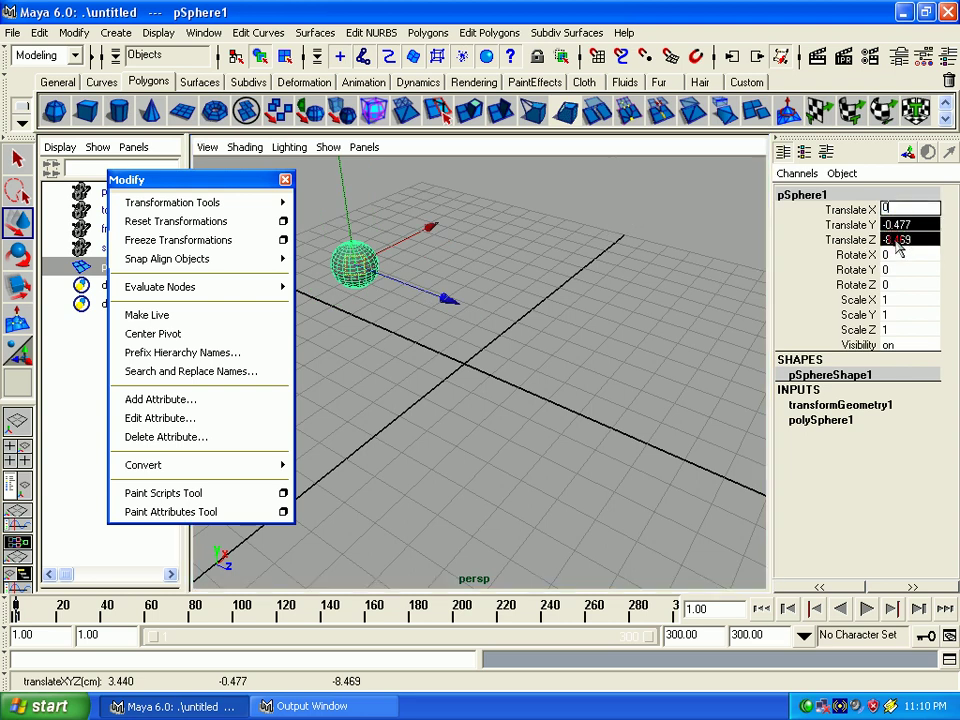
key("Return")
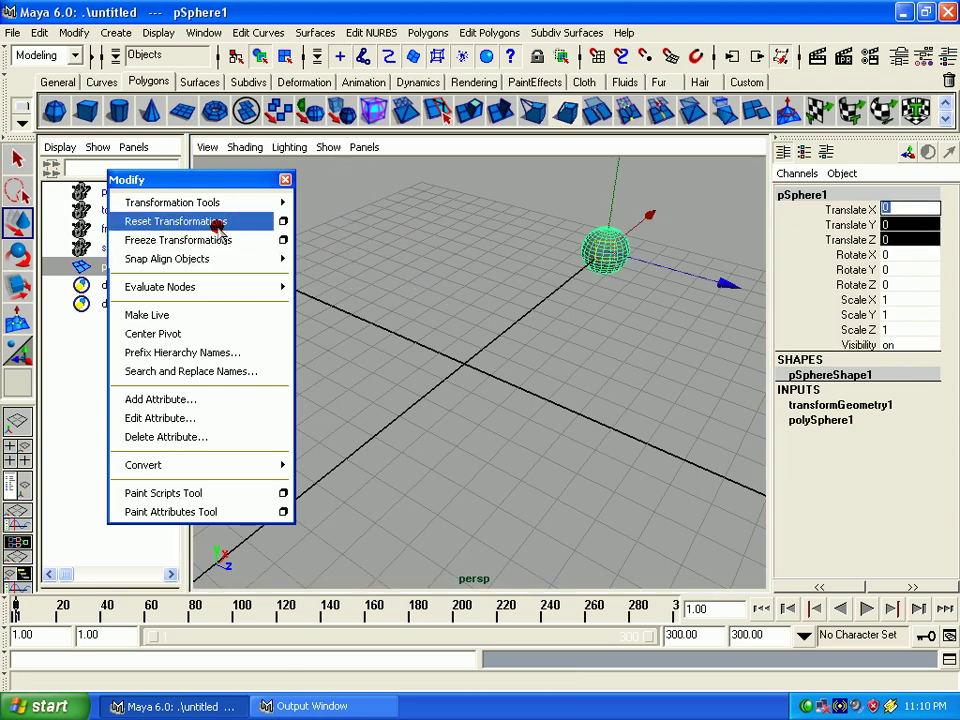
Move the sphere off the origin and apply Reset Transformations, undoing a stray nudge
left_click(216, 223)
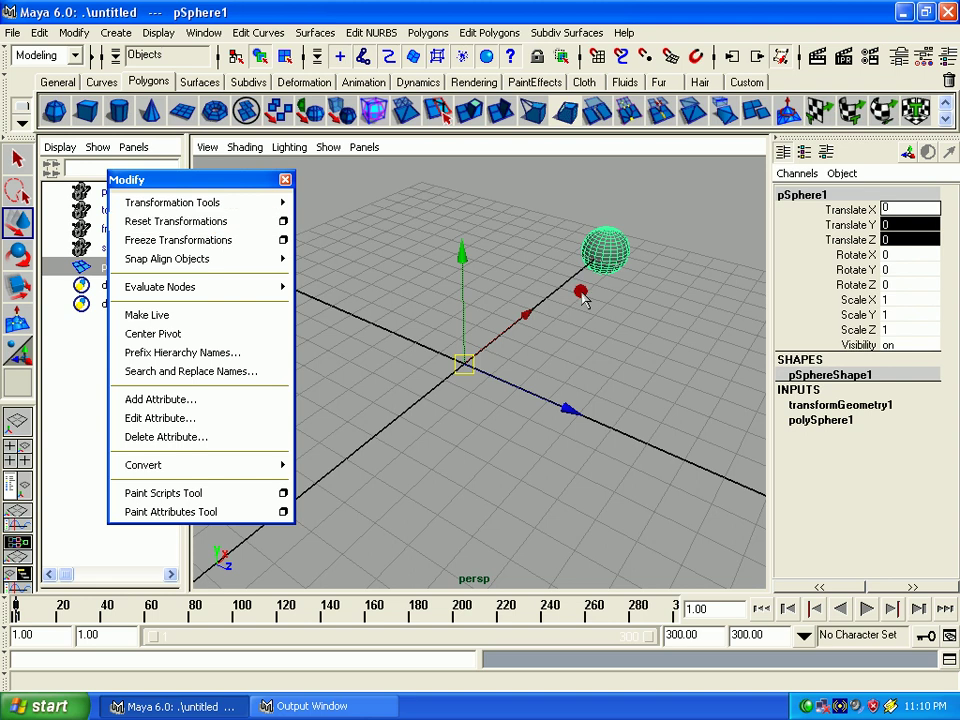
left_click(565, 300)
left_click(226, 222)
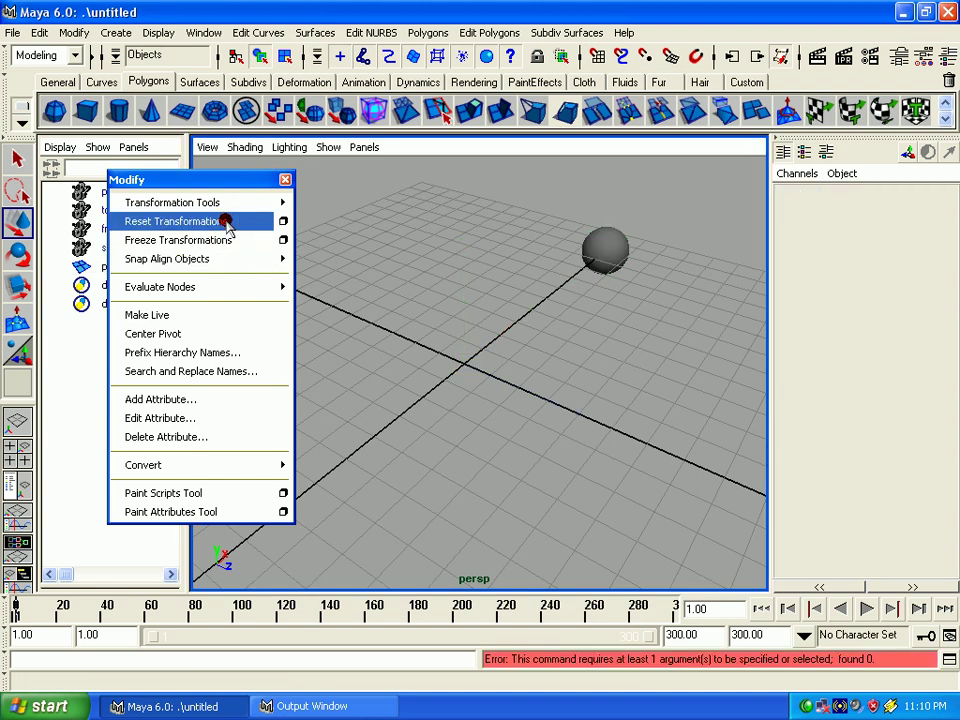
left_click(609, 257)
left_click_drag(468, 364, 360, 332)
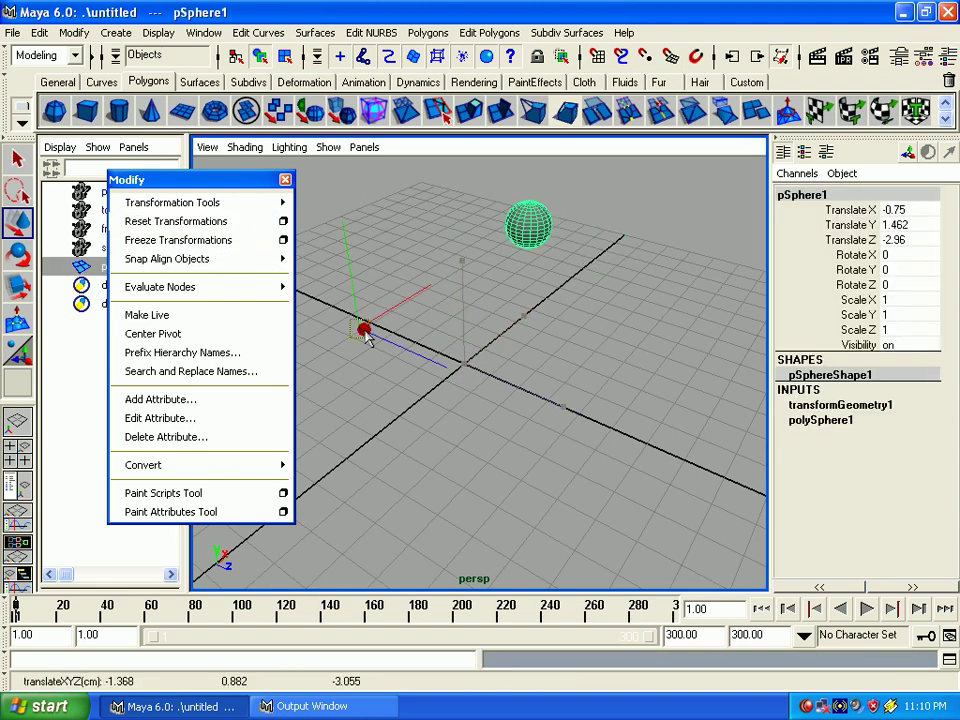
left_click(185, 226)
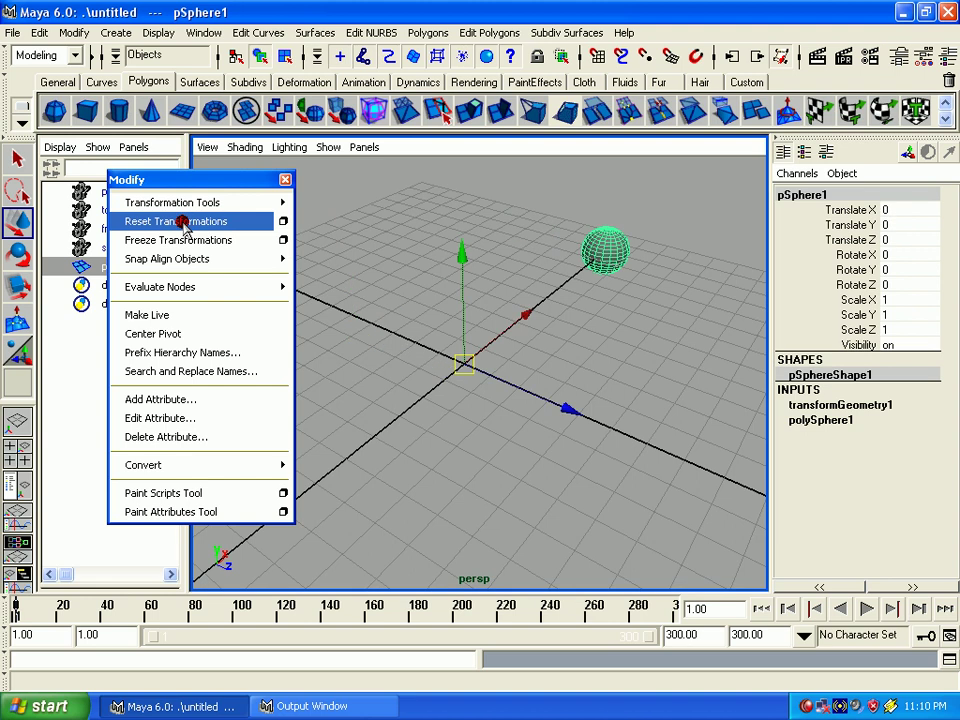
left_click_drag(580, 215, 651, 292)
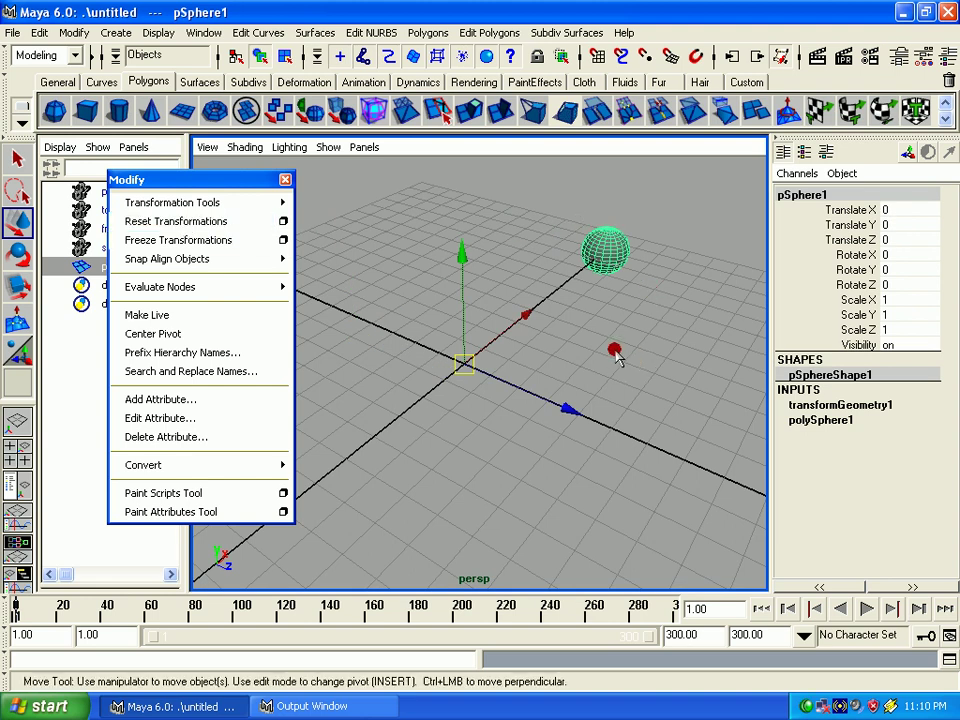
left_click_drag(461, 364, 463, 370)
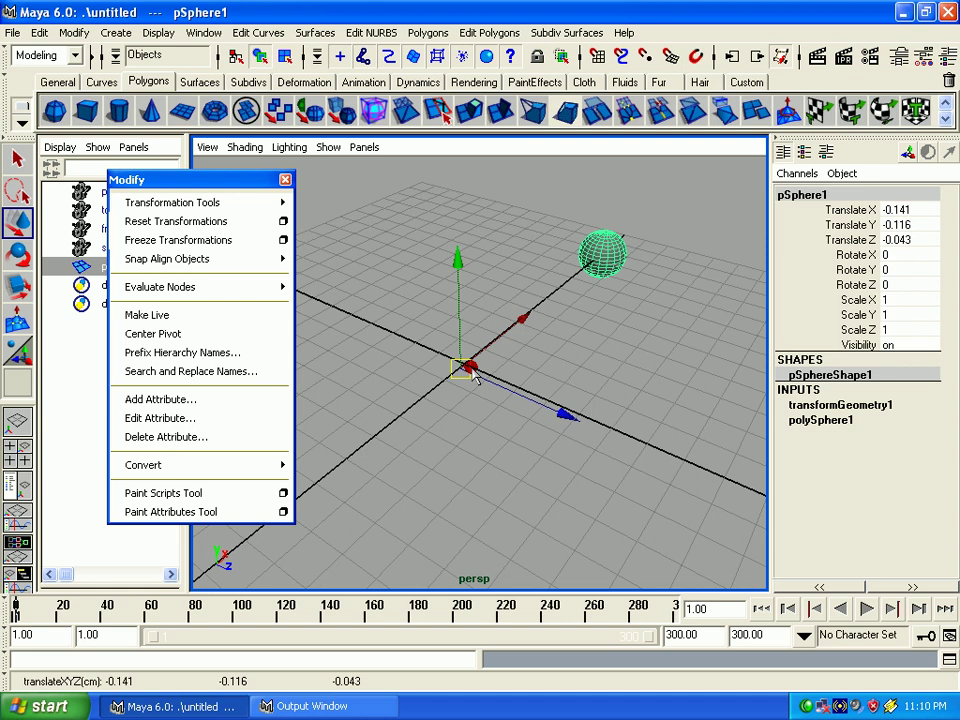
key("ctrl+z")
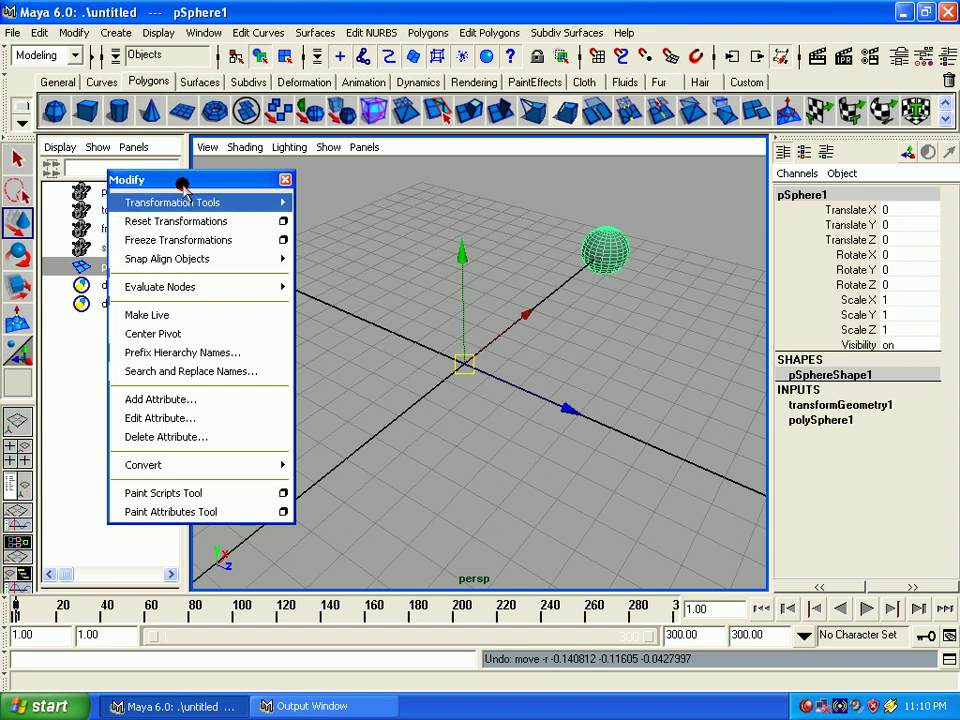
Center the sphere's pivot, move it, then set Translate X, Y and Z back to 0
left_click(153, 335)
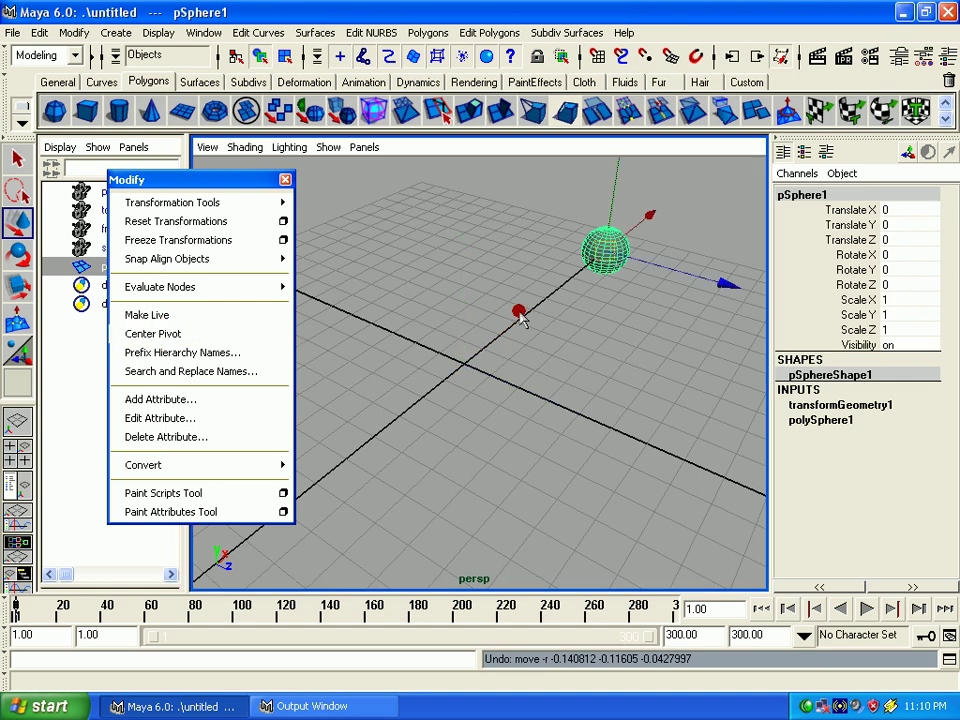
mouse_move(600, 258)
left_mouse_down()
mouse_move(471, 296)
mouse_move(355, 285)
mouse_move(452, 240)
left_mouse_up()
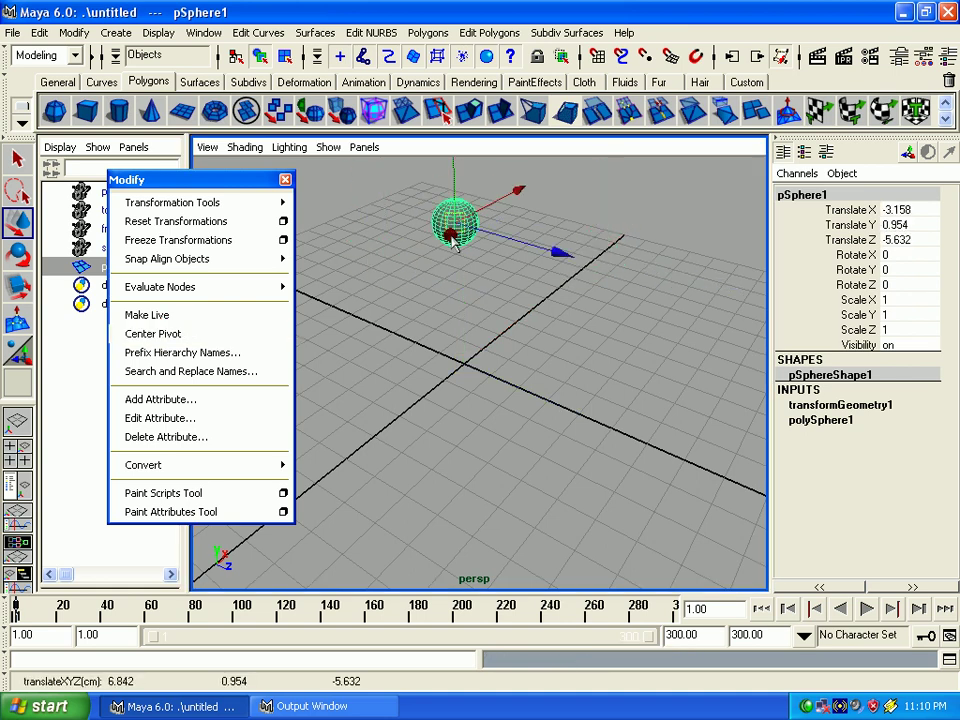
left_click_drag(900, 209, 910, 245)
type("0")
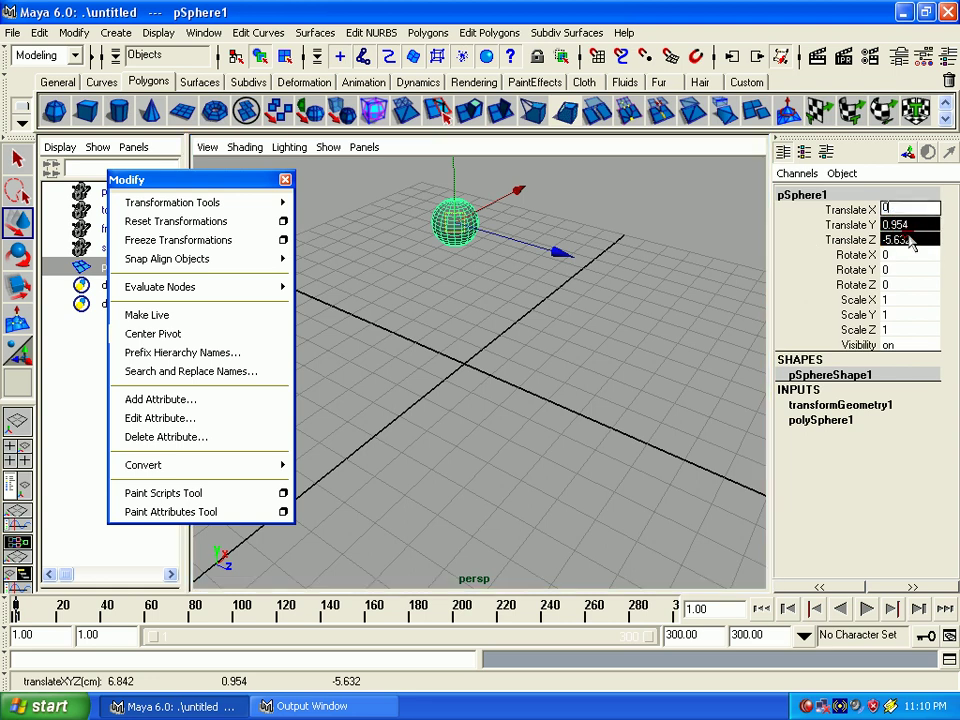
key("Return")
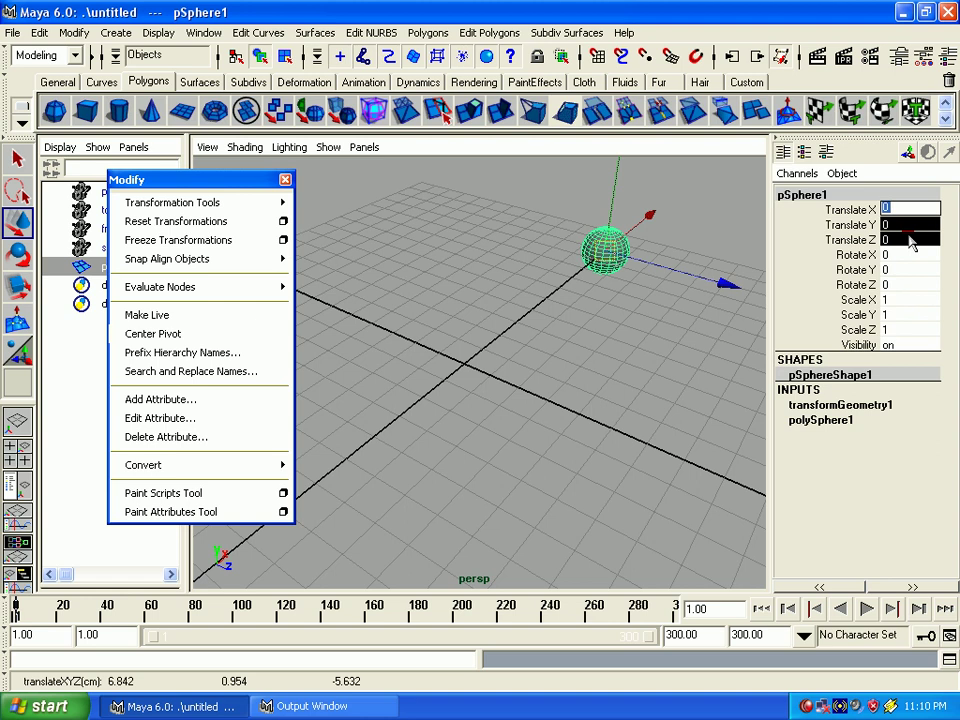
left_click(283, 242)
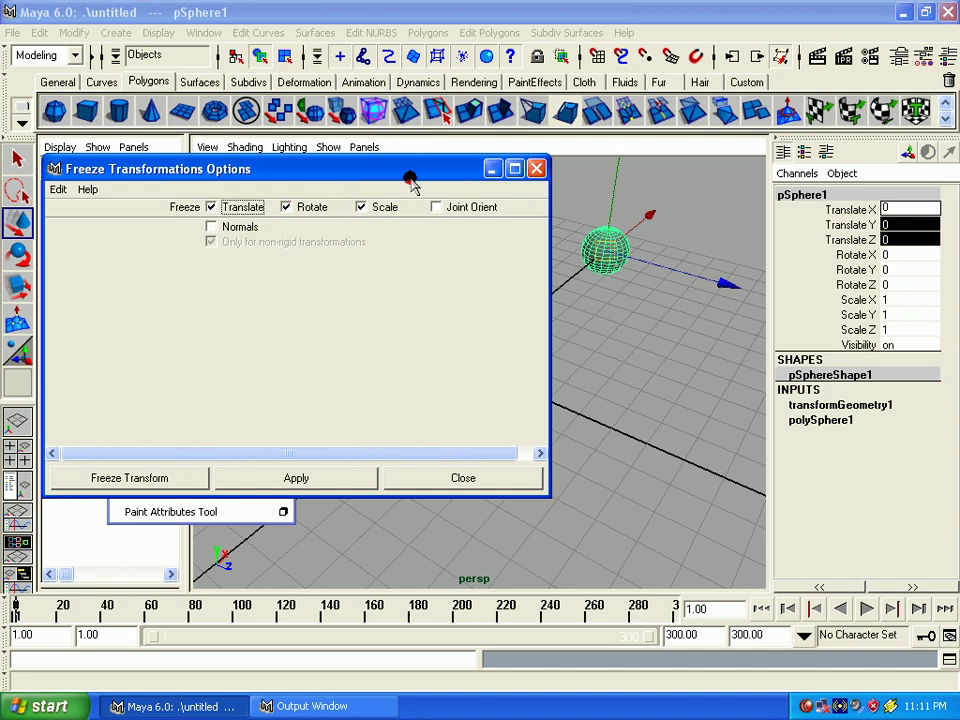
left_click(399, 481)
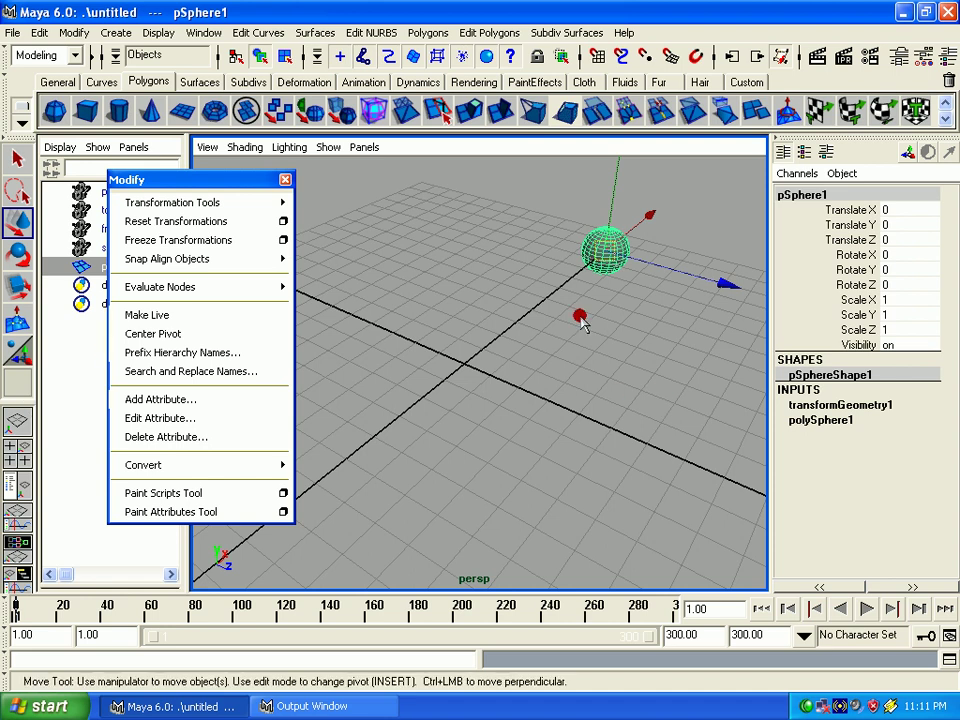
Tear off the Modify > Snap Align Objects submenu as a floating window
left_click(236, 260)
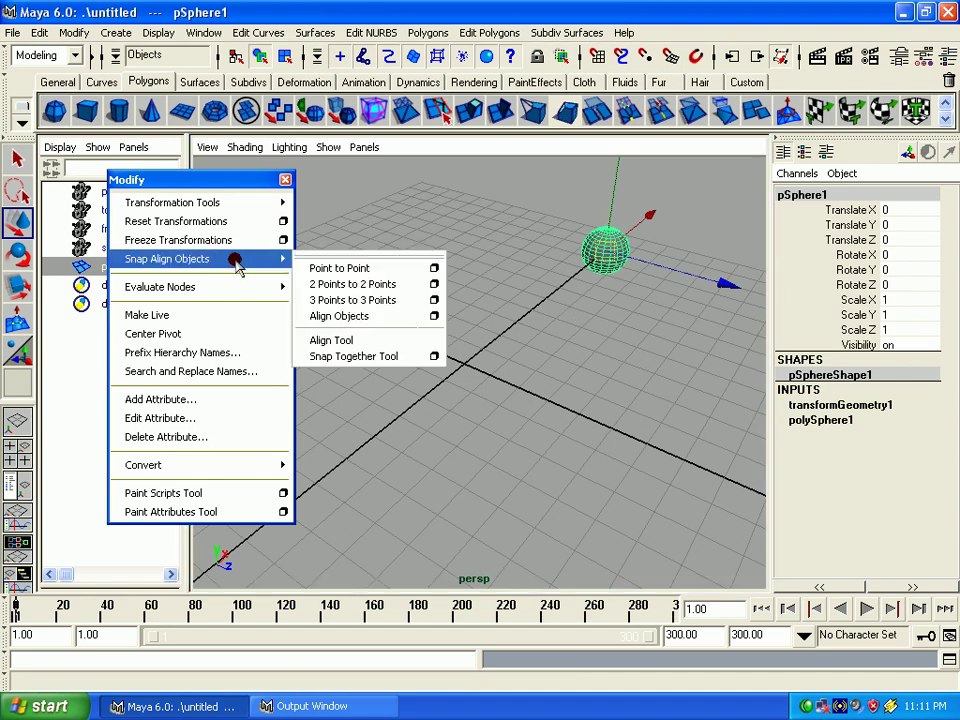
left_click(428, 251)
left_click_drag(456, 262, 378, 231)
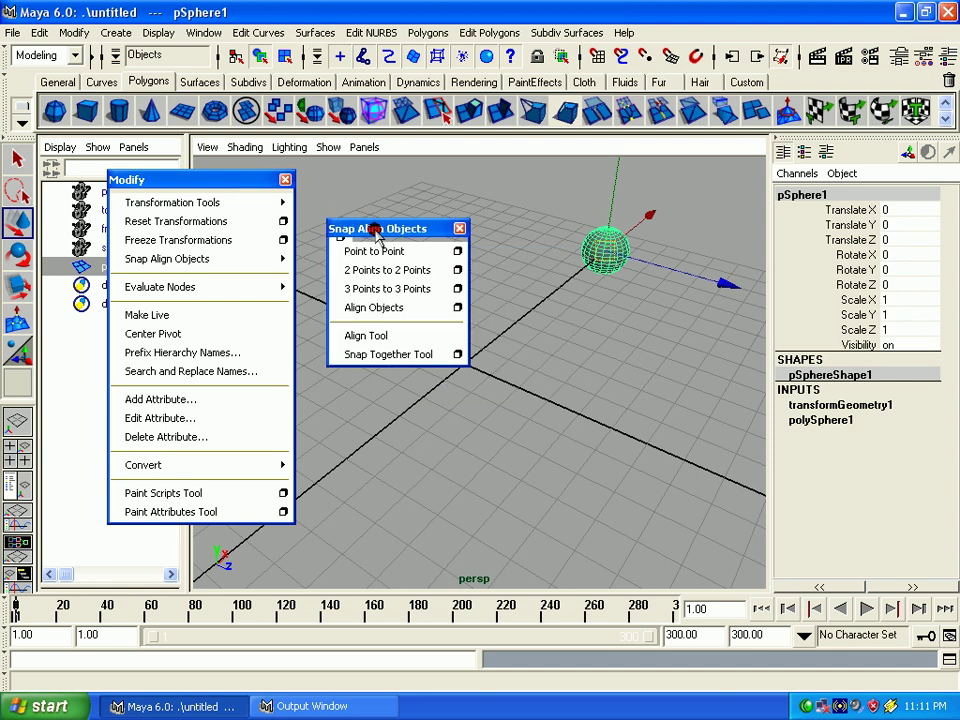
Delete the sphere and close the floating Snap Align window
left_click(612, 256)
key("Delete")
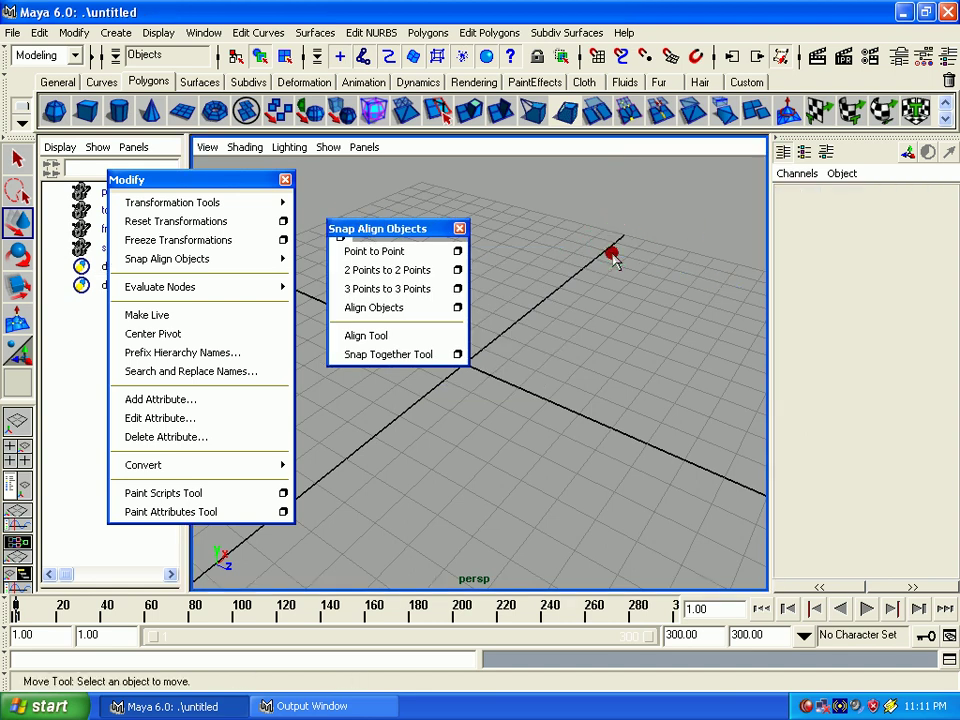
left_click(459, 228)
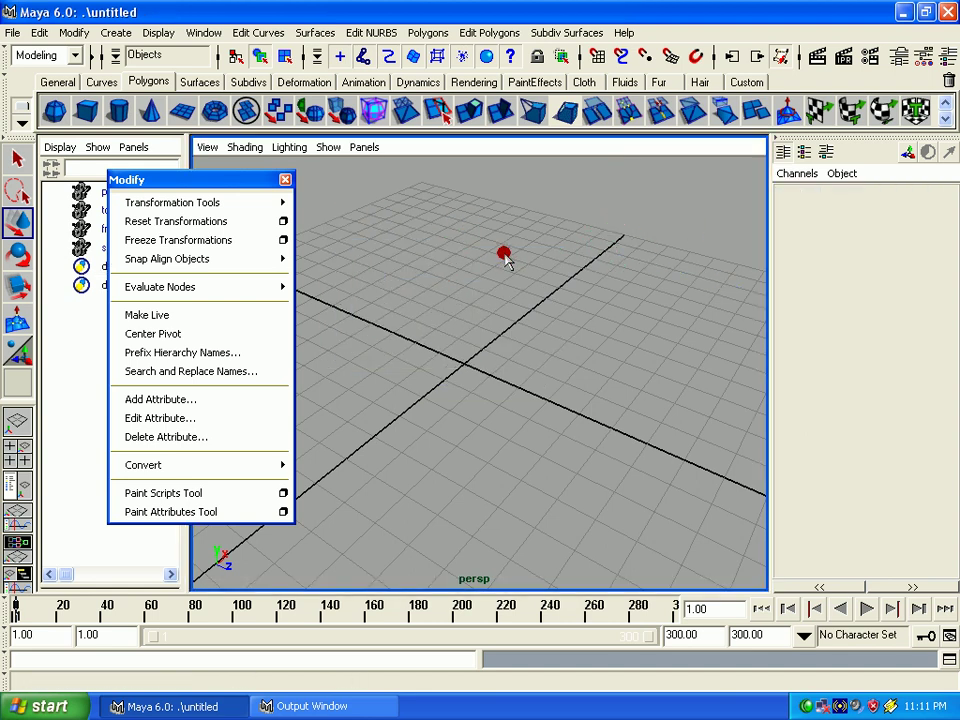
mouse_move(503, 262)
left_mouse_down("alt")
mouse_move(500, 312)
mouse_move(542, 315)
mouse_move(538, 300)
mouse_move(605, 120)
left_mouse_up("alt")
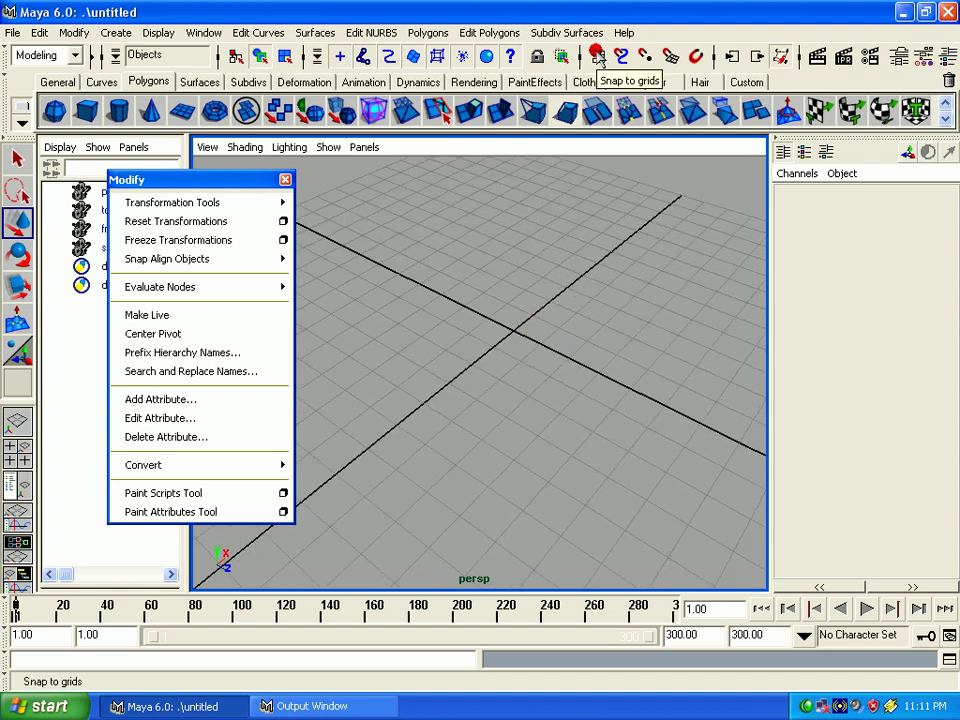
Create a new polygon sphere and move it around near the origin
mouse_move(600, 339)
left_mouse_down("alt")
mouse_move(529, 328)
mouse_move(527, 343)
mouse_move(333, 302)
left_mouse_up("alt")
left_click(55, 110)
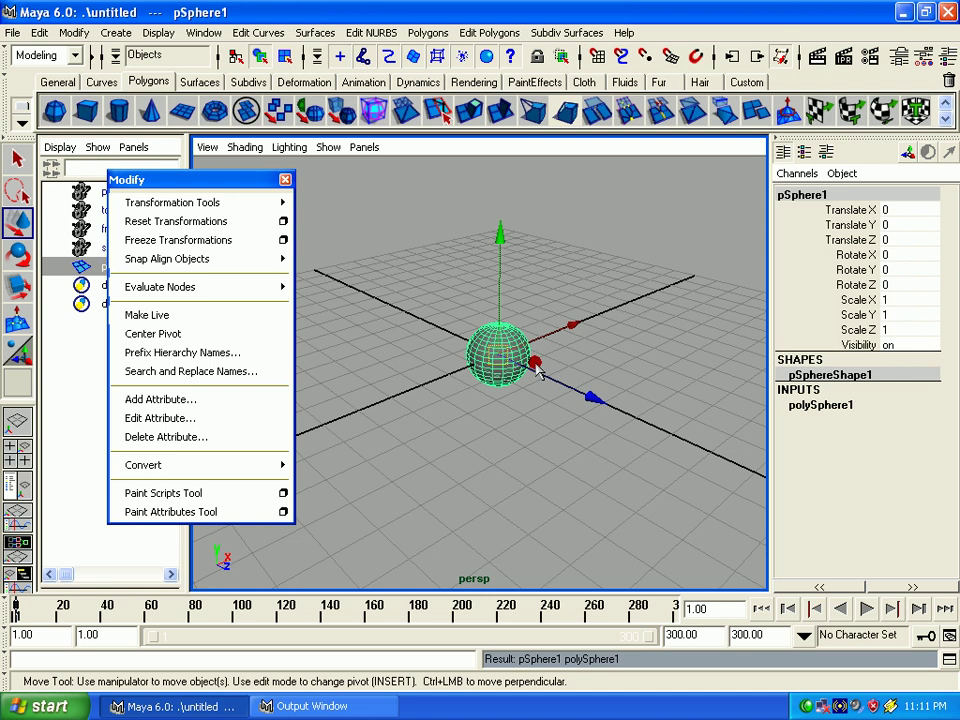
mouse_move(532, 358)
left_mouse_down()
mouse_move(572, 289)
mouse_move(639, 279)
left_mouse_up()
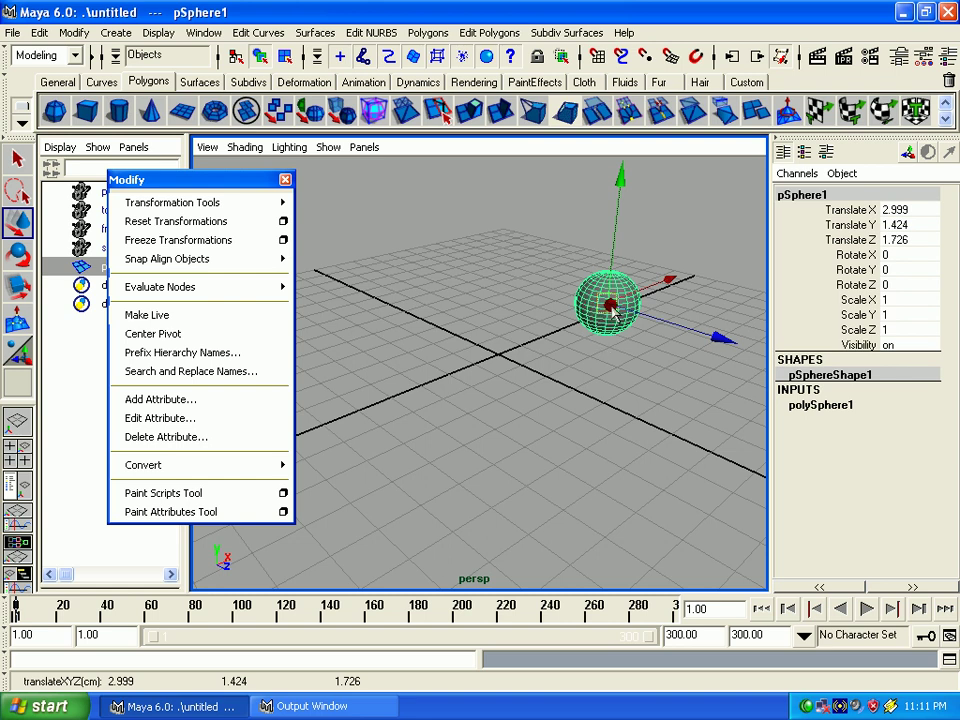
mouse_move(612, 310)
left_mouse_down()
mouse_move(601, 322)
mouse_move(565, 320)
left_mouse_up()
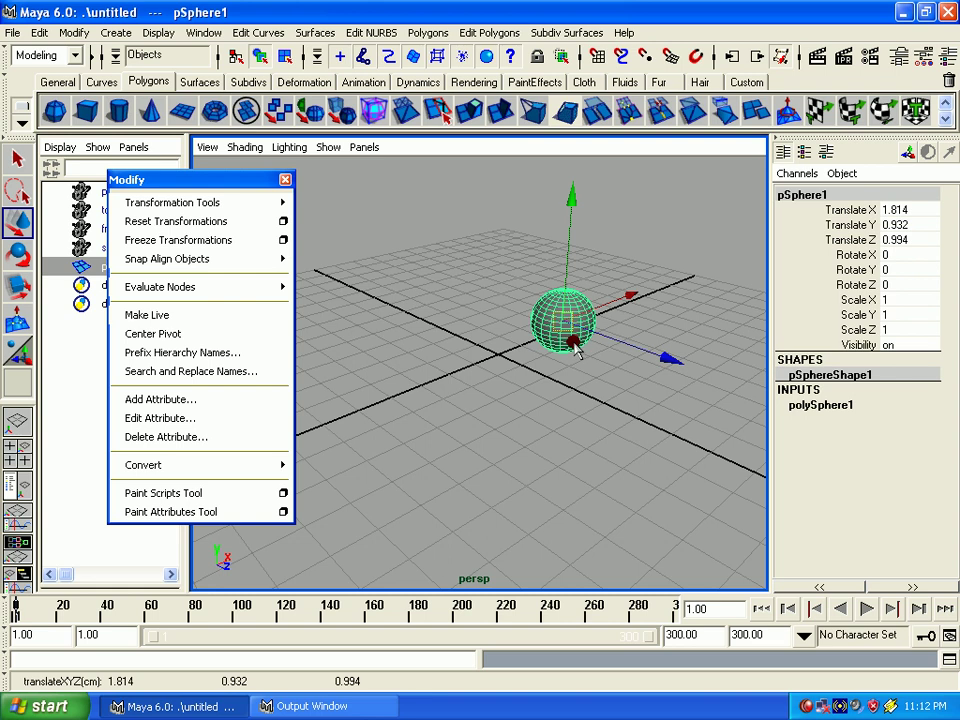
left_click_drag(575, 347, 570, 326)
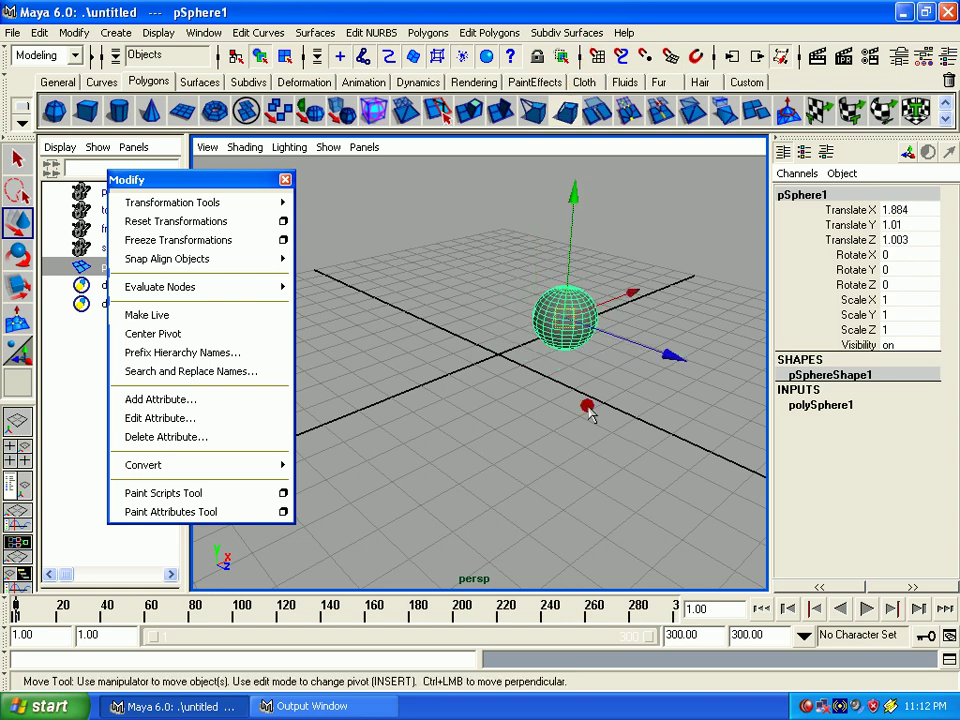
left_click_drag(573, 358, 573, 398, "alt")
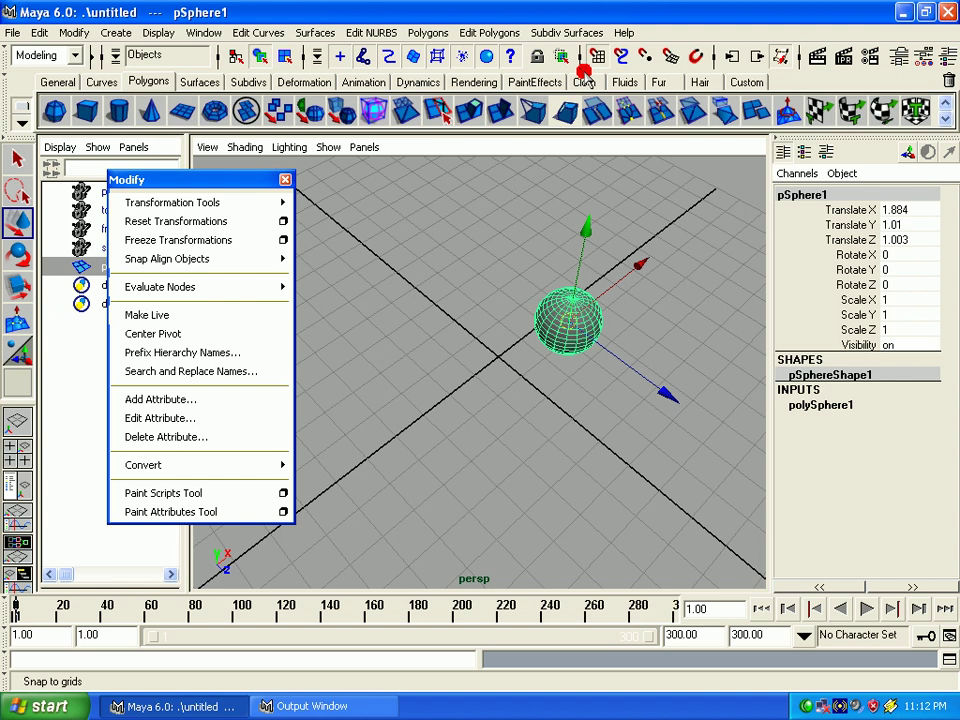
mouse_move(570, 326)
left_mouse_down()
mouse_move(495, 330)
mouse_move(540, 308)
mouse_move(418, 364)
mouse_move(519, 313)
left_mouse_up()
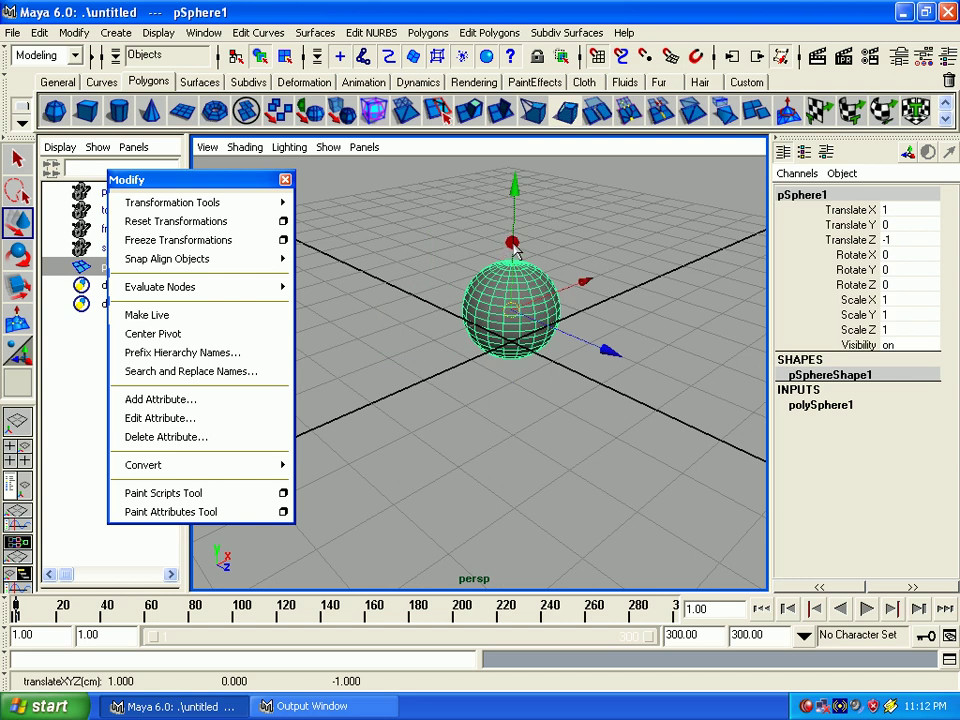
Turn on Snap to Grids and snap the sphere to grid point 2, 0, -2
left_click(597, 56)
mouse_move(536, 300)
left_mouse_down("alt")
mouse_move(536, 257)
mouse_move(499, 296)
mouse_move(505, 370)
left_mouse_up("alt")
left_click(597, 56)
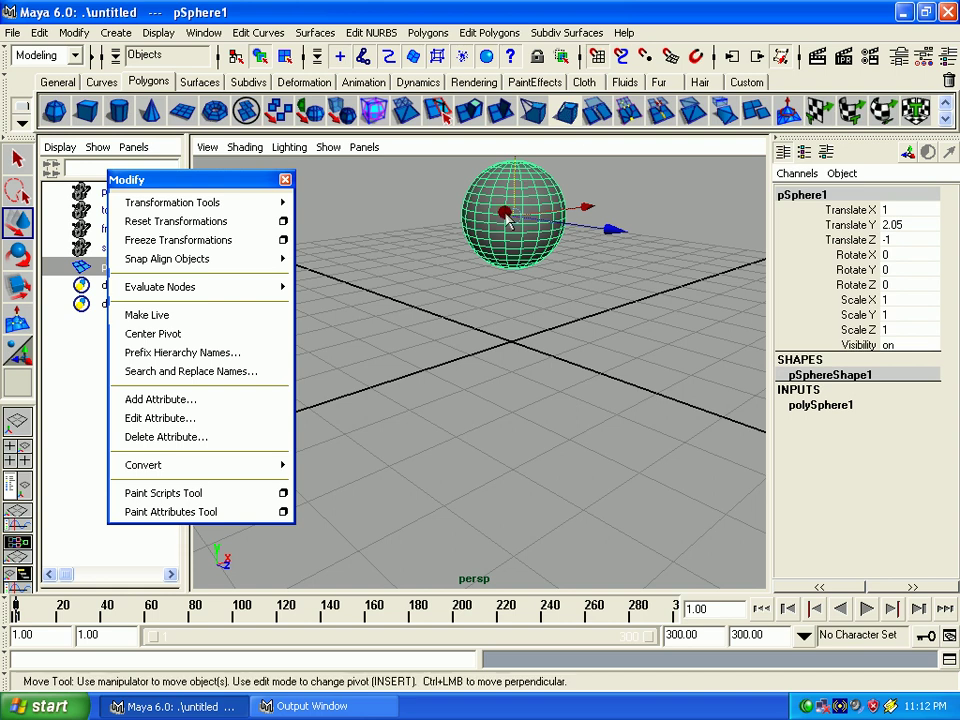
mouse_move(506, 216)
left_mouse_down()
mouse_move(514, 287)
mouse_move(540, 340)
mouse_move(463, 401)
mouse_move(690, 318)
left_mouse_up()
mouse_move(668, 270)
left_mouse_down()
mouse_move(530, 318)
mouse_move(450, 330)
mouse_move(652, 250)
left_mouse_up()
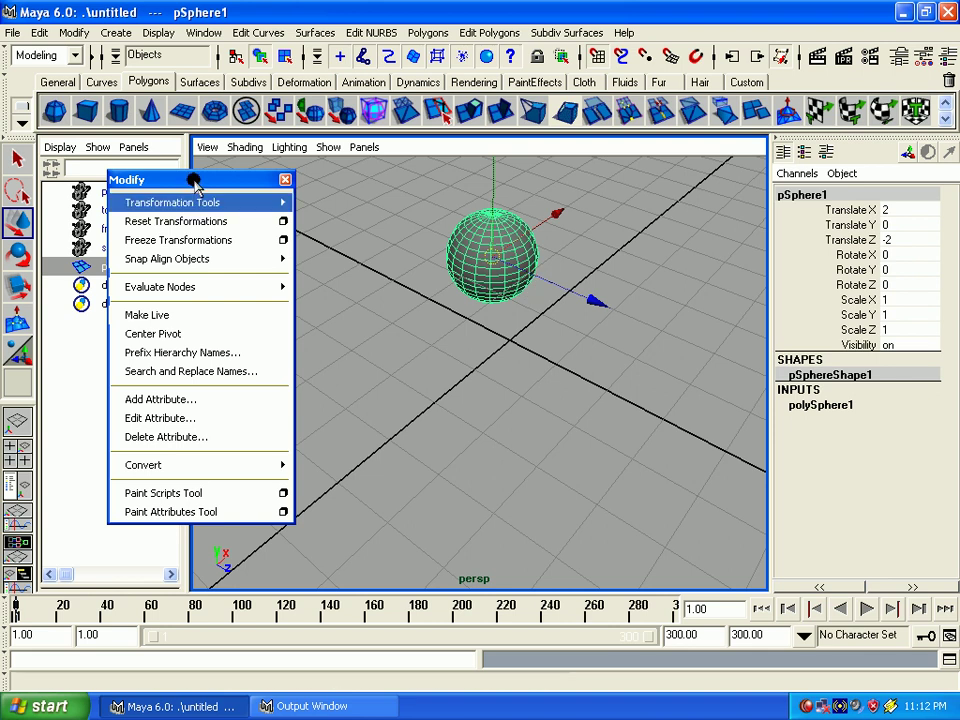
Add a polygon cube at the origin and move the sphere to Translate 1, 0, 0
left_click(86, 110)
left_click(515, 255)
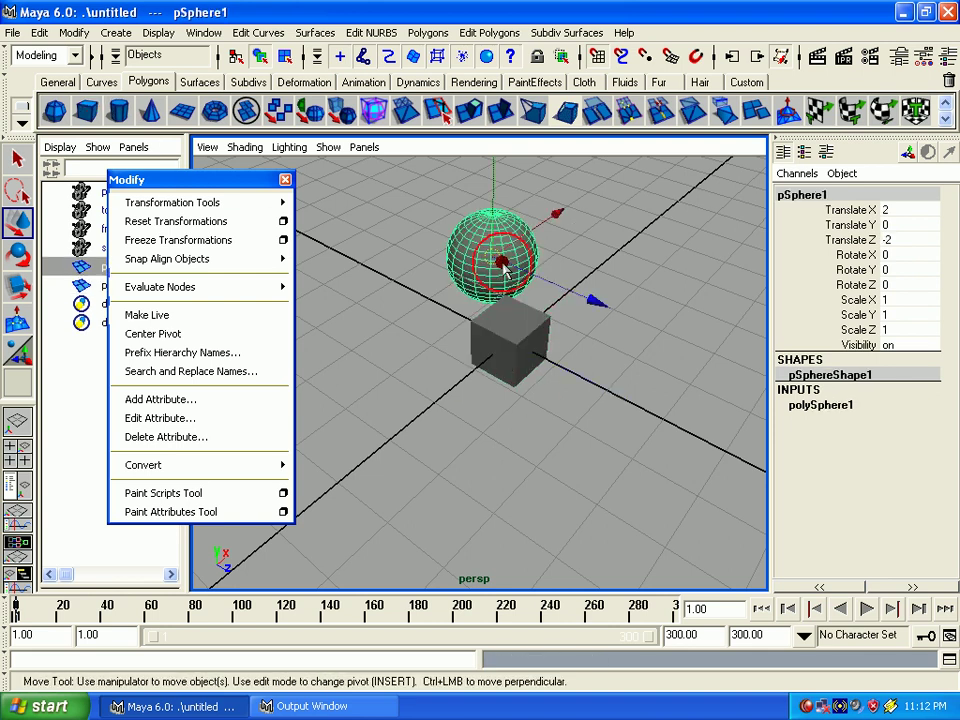
mouse_move(574, 259)
left_mouse_down()
mouse_move(541, 323)
mouse_move(544, 350)
left_mouse_up()
right_click_drag(544, 350, 536, 465, "alt")
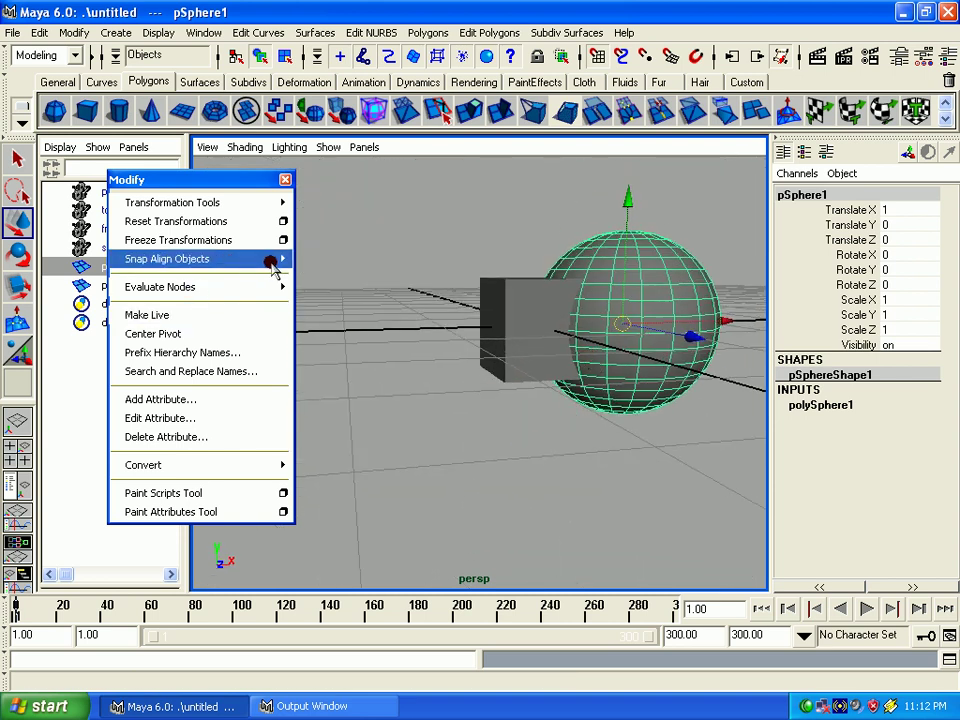
mouse_move(270, 267)
left_mouse_down()
mouse_move(324, 272)
mouse_move(330, 264)
left_mouse_up()
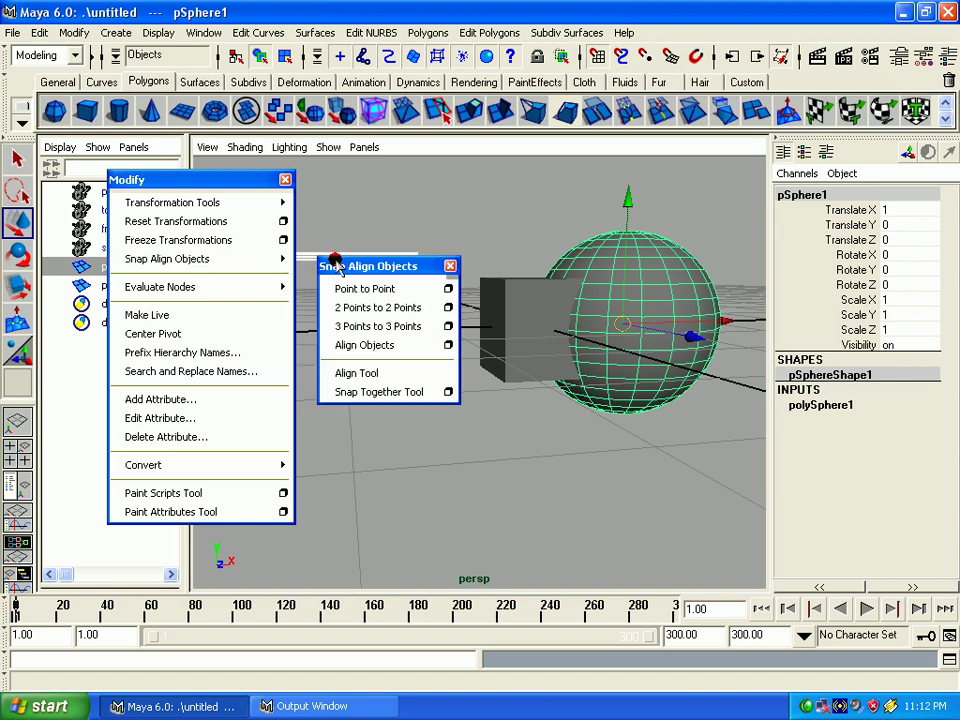
Switch to a single perspective view and reposition the floating Snap Align window
left_click(28, 416)
left_click(285, 179)
left_click_drag(340, 232, 124, 170)
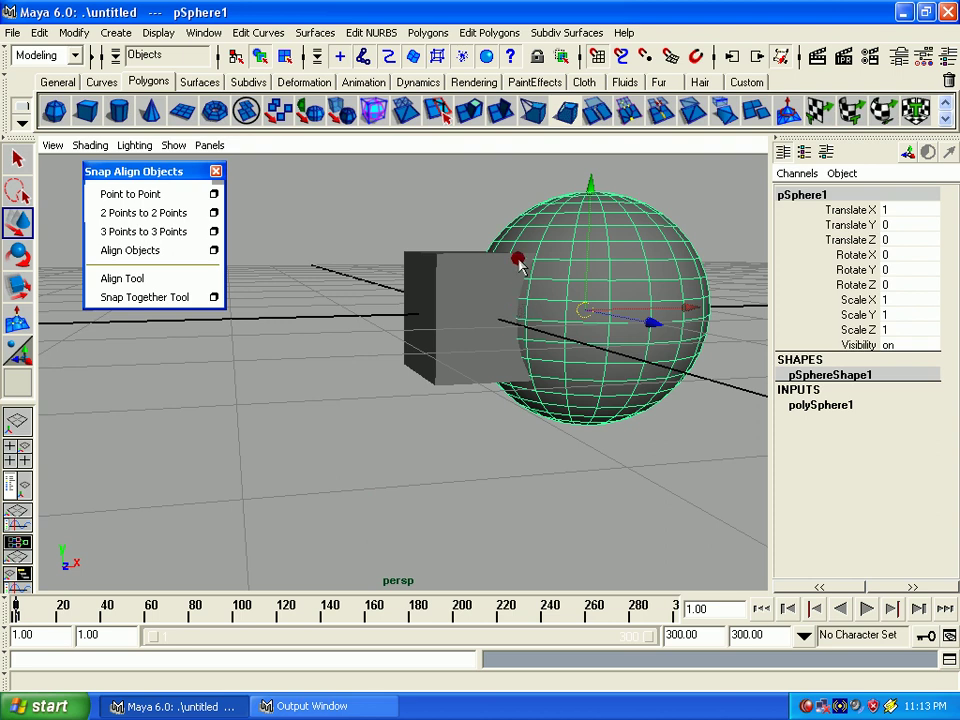
mouse_move(447, 289)
left_mouse_down("alt")
mouse_move(478, 356)
mouse_move(587, 291)
left_mouse_up("alt")
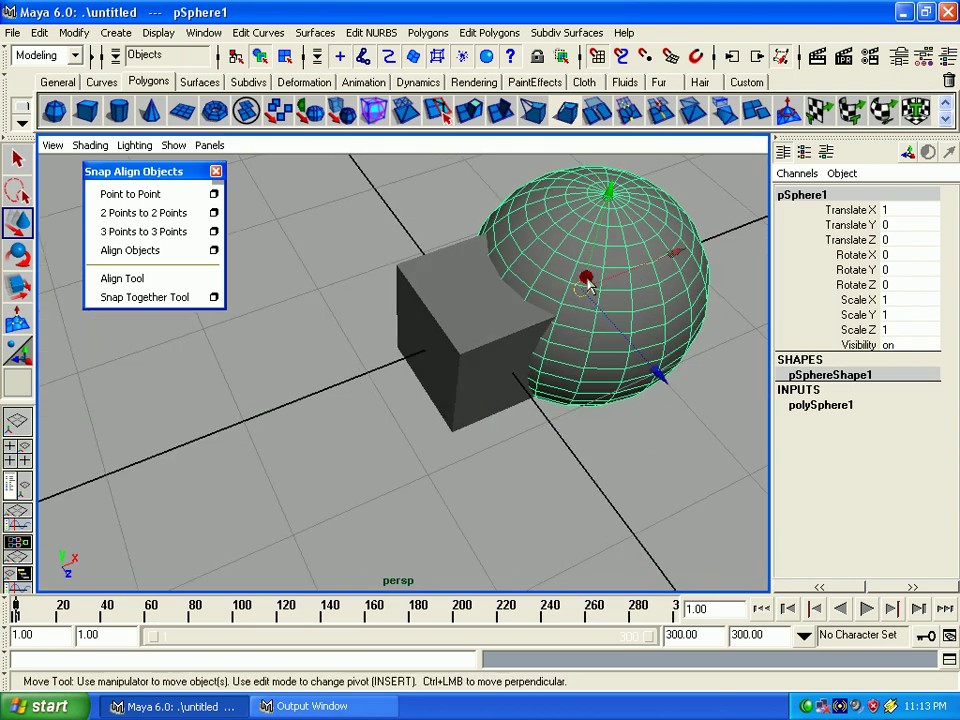
Delete both the sphere and the cube, leaving an empty grid
key("Delete")
left_click(527, 322)
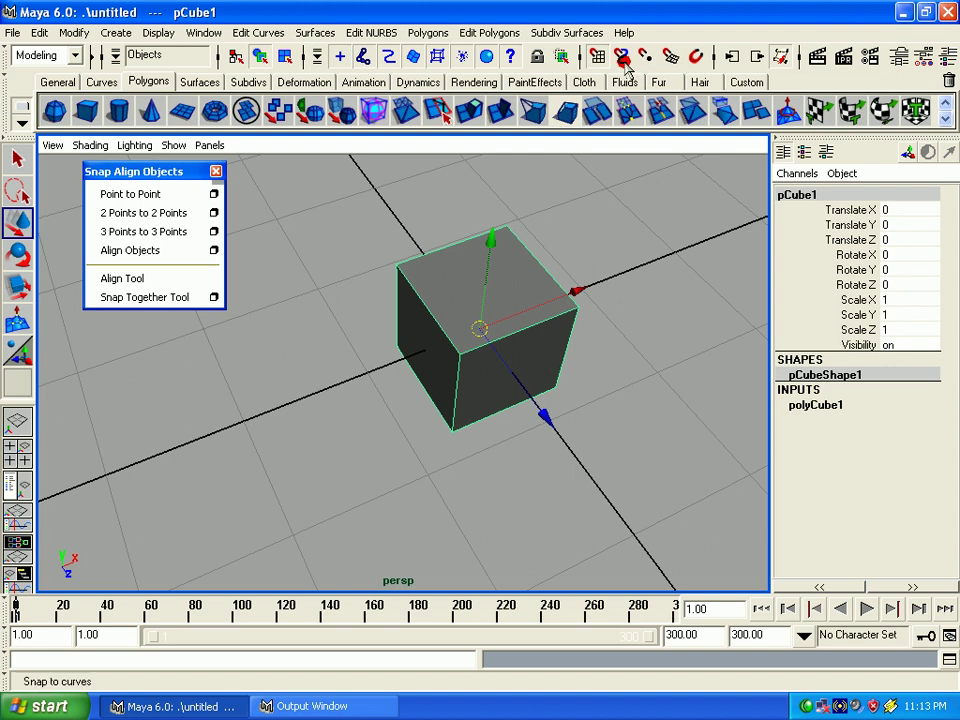
key("Delete")
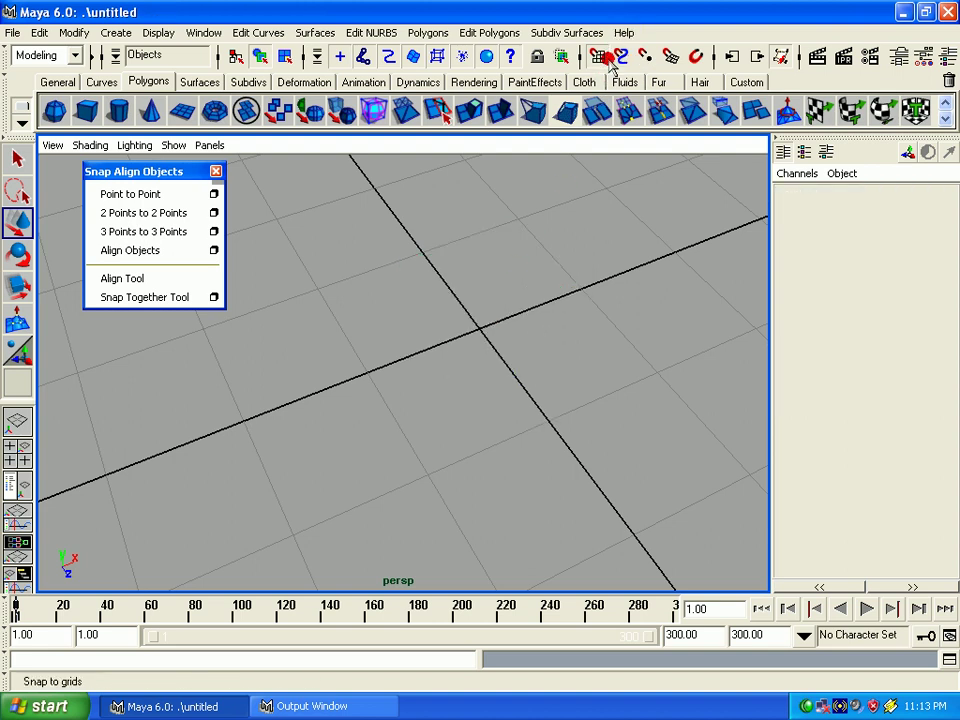
mouse_move(456, 212)
left_mouse_down("alt")
mouse_move(463, 281)
mouse_move(482, 318)
left_mouse_up("alt")
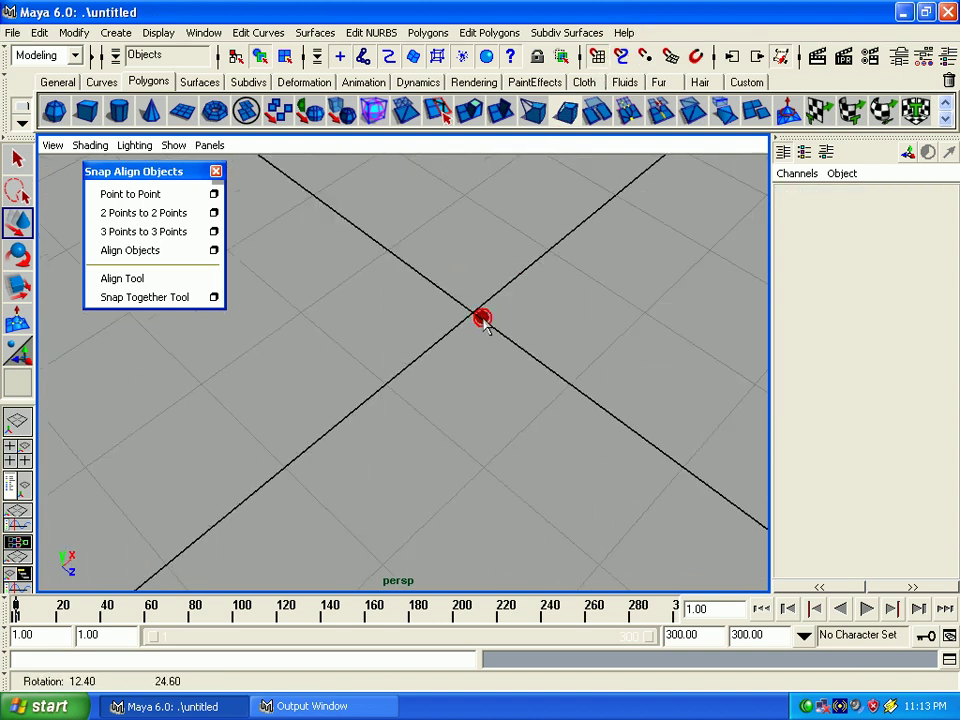
right_click_drag(482, 318, 531, 332, "alt")
mouse_move(531, 332)
left_mouse_down("alt")
mouse_move(497, 272)
mouse_move(520, 230)
left_mouse_up("alt")
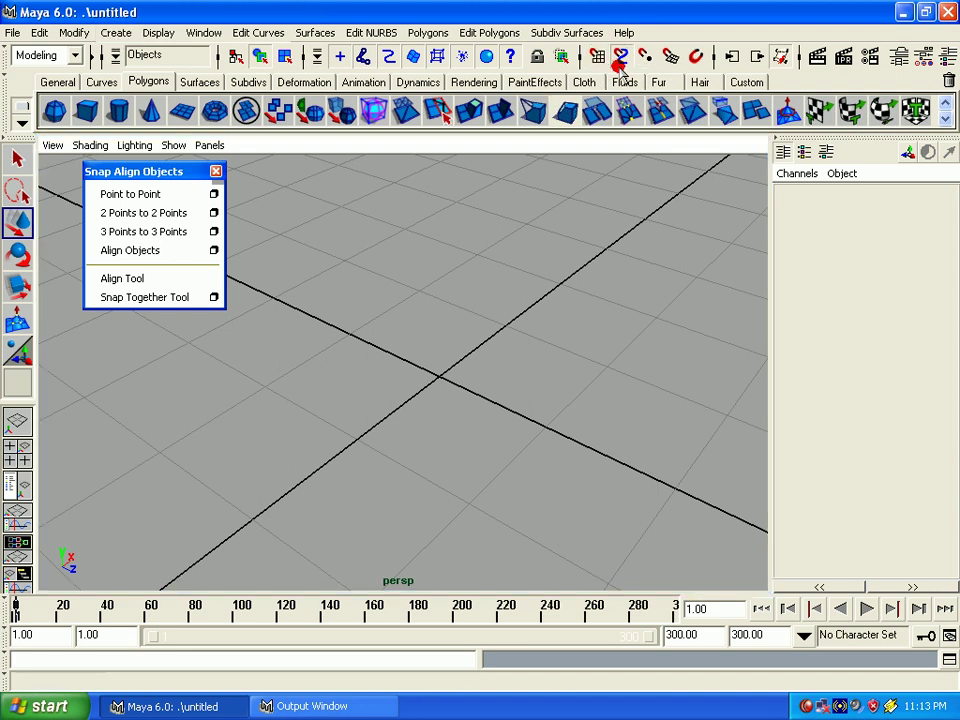
Draw a six-point CV curve, curve1, across the grid
left_click(113, 32)
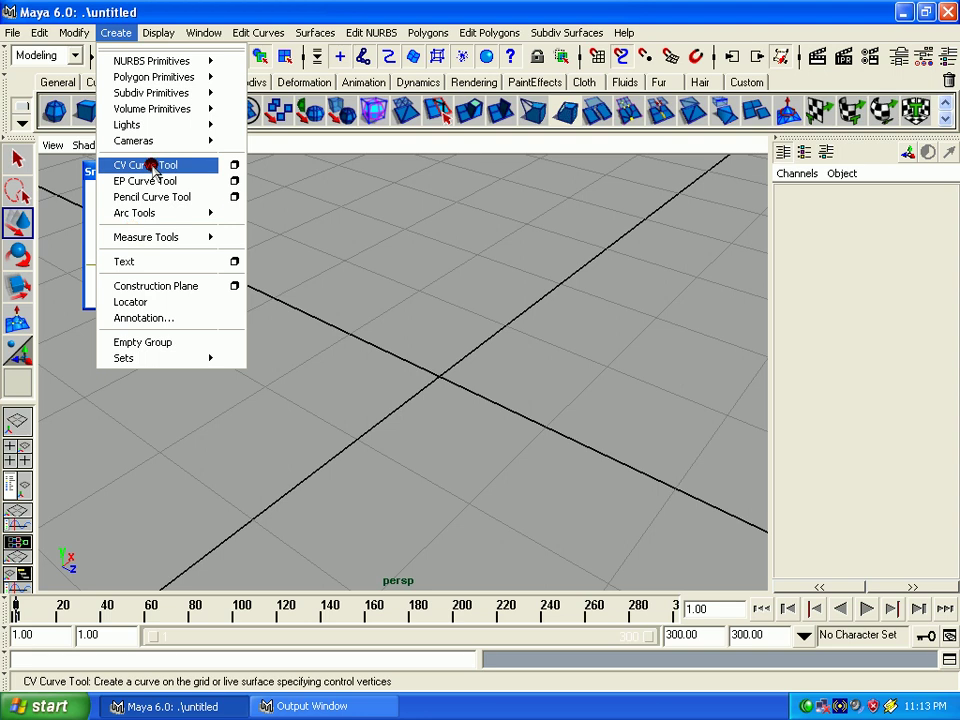
left_click(152, 170)
left_click(272, 506)
left_click(255, 408)
left_click(390, 313)
left_click(572, 347)
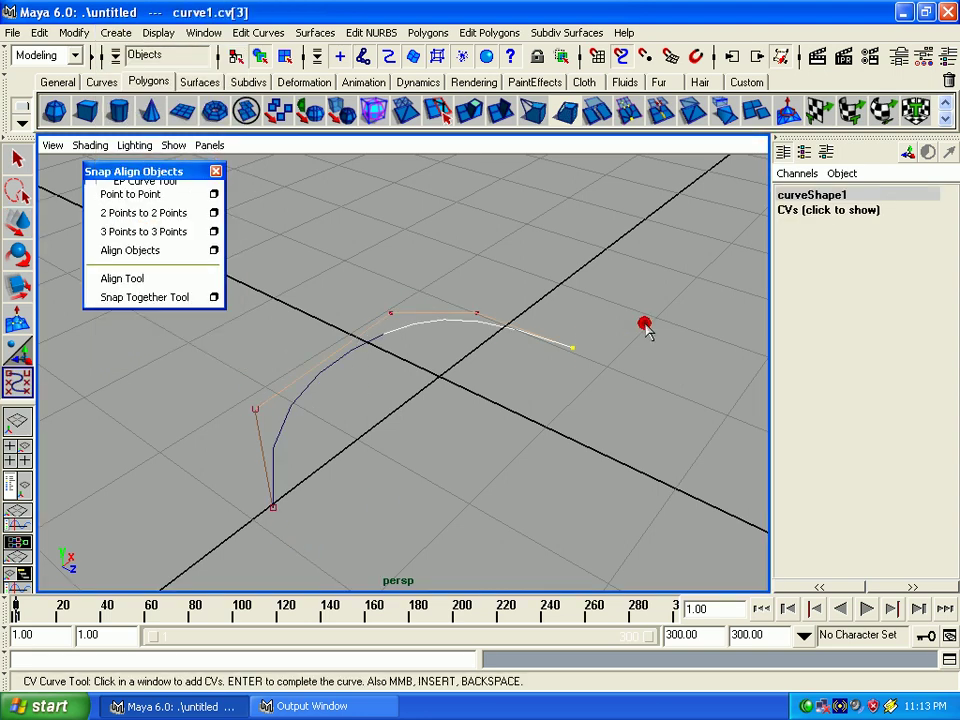
left_click(585, 224)
left_click(566, 218)
key("Return")
Add a polygon sphere beside the curve and scale it down to 0.467
key("w")
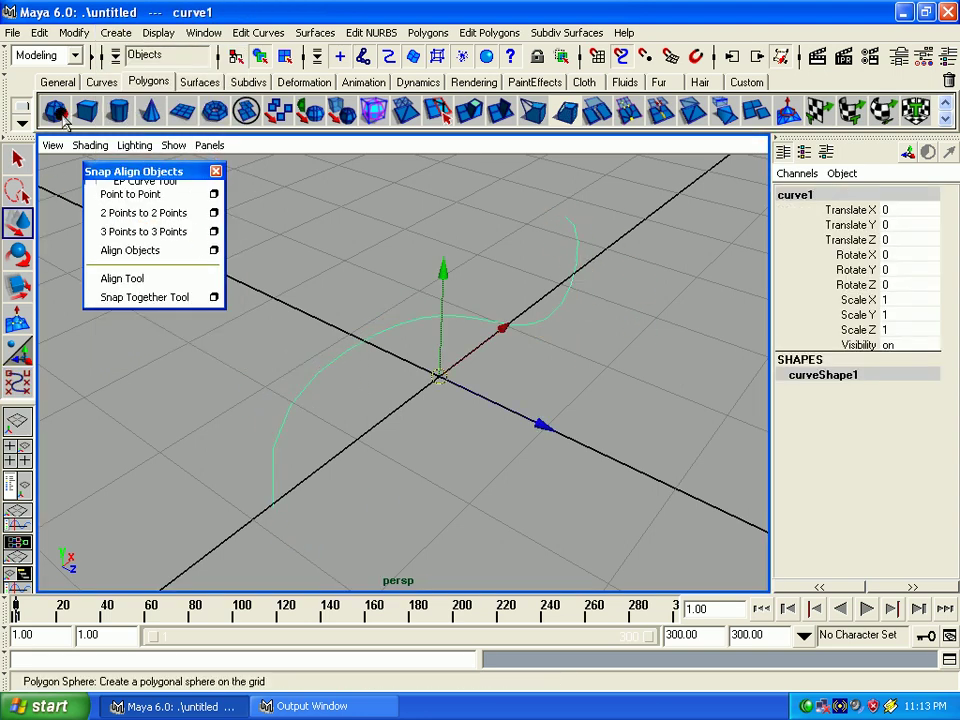
left_click(55, 110)
mouse_move(446, 386)
left_mouse_down()
mouse_move(639, 322)
mouse_move(639, 398)
mouse_move(467, 467)
mouse_move(530, 456)
left_mouse_up()
key("r")
key("w")
mouse_move(632, 405)
left_mouse_down()
mouse_move(544, 326)
mouse_move(551, 298)
mouse_move(650, 236)
mouse_move(578, 256)
mouse_move(574, 274)
mouse_move(561, 268)
mouse_move(536, 326)
mouse_move(518, 348)
mouse_move(499, 351)
mouse_move(499, 420)
left_mouse_up()
Enable Snap to Curves and slide the sphere along the curve to 1.549, 0.178, 0.247
left_click(621, 56)
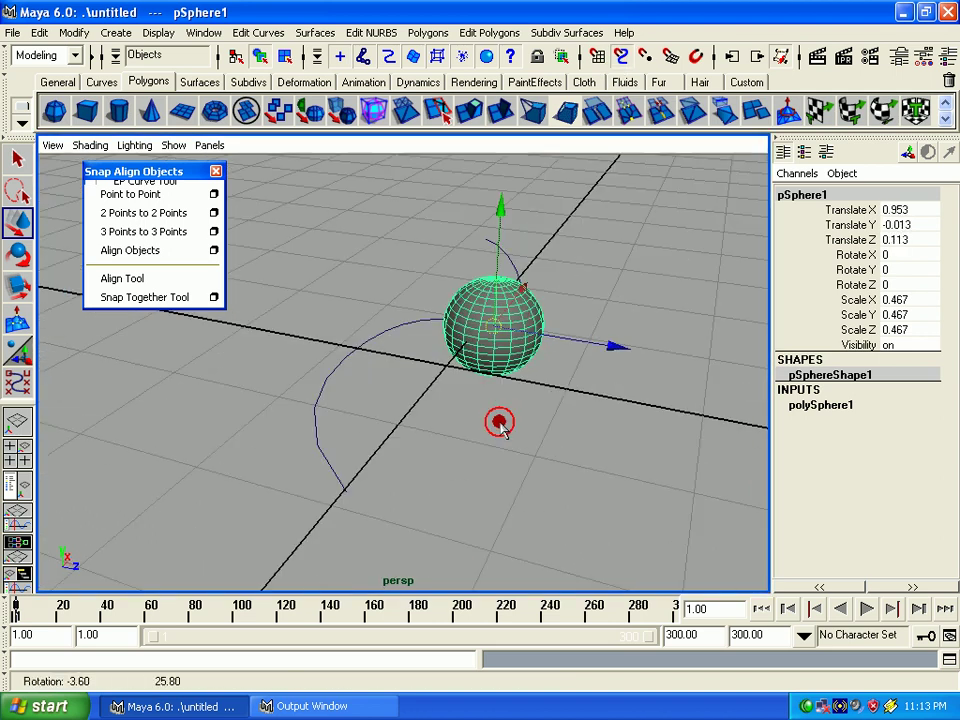
mouse_move(497, 336)
left_mouse_down()
mouse_move(407, 318)
mouse_move(374, 332)
mouse_move(336, 371)
mouse_move(301, 478)
mouse_move(214, 444)
mouse_move(193, 300)
mouse_move(343, 206)
mouse_move(561, 178)
mouse_move(561, 306)
mouse_move(429, 369)
mouse_move(285, 489)
mouse_move(347, 378)
mouse_move(549, 334)
mouse_move(566, 264)
left_mouse_up()
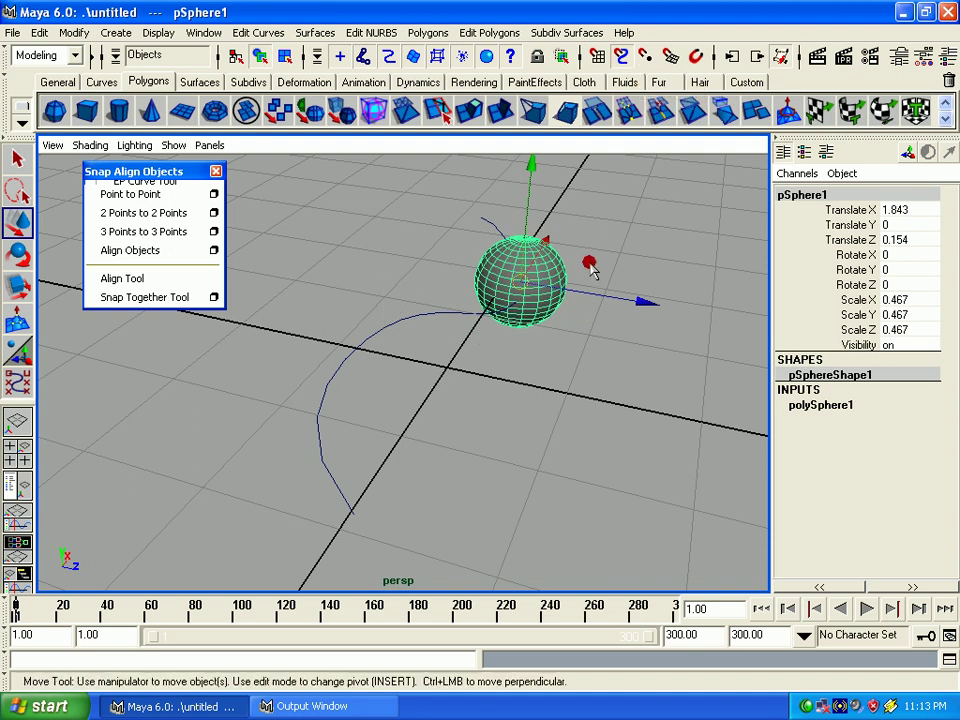
left_click(652, 60)
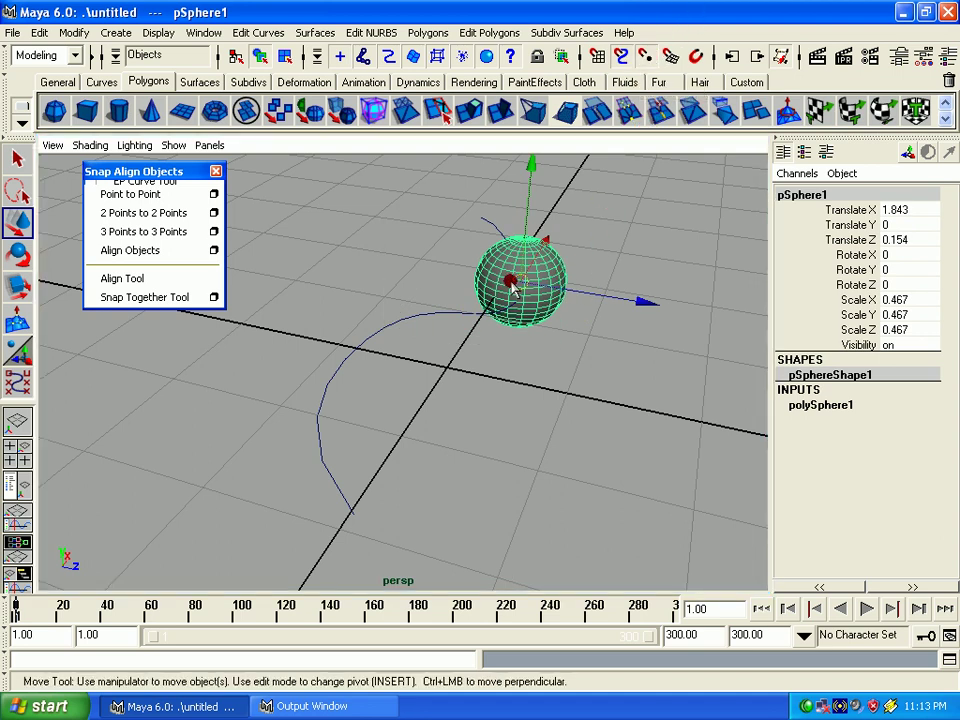
mouse_move(508, 274)
left_mouse_down()
mouse_move(502, 218)
mouse_move(283, 237)
mouse_move(542, 222)
mouse_move(394, 244)
mouse_move(428, 268)
left_mouse_up()
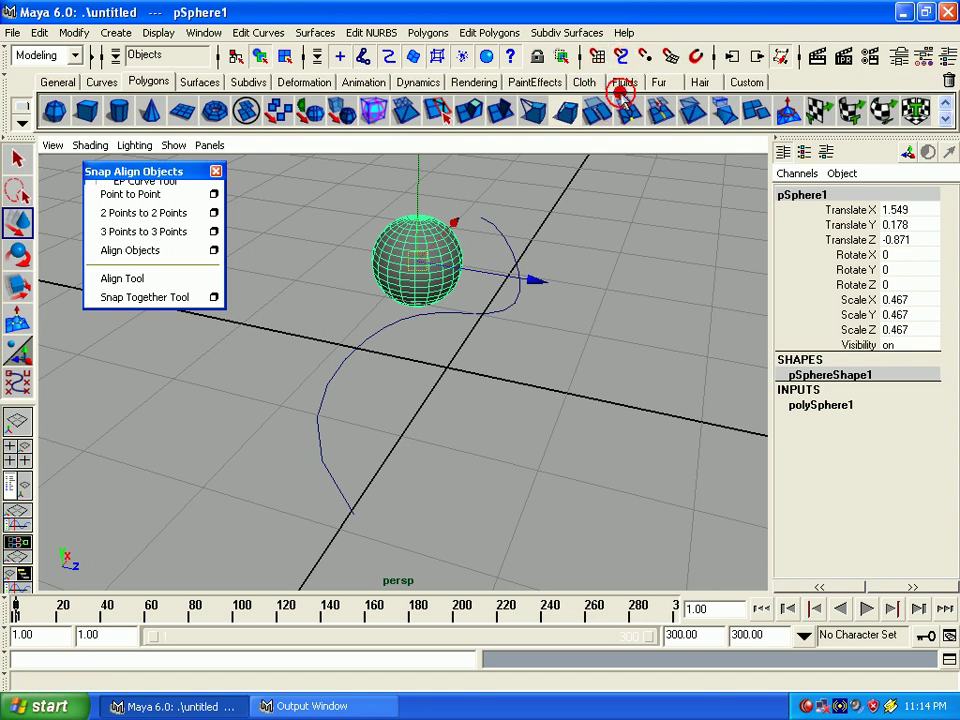
left_click_drag(506, 283, 605, 397)
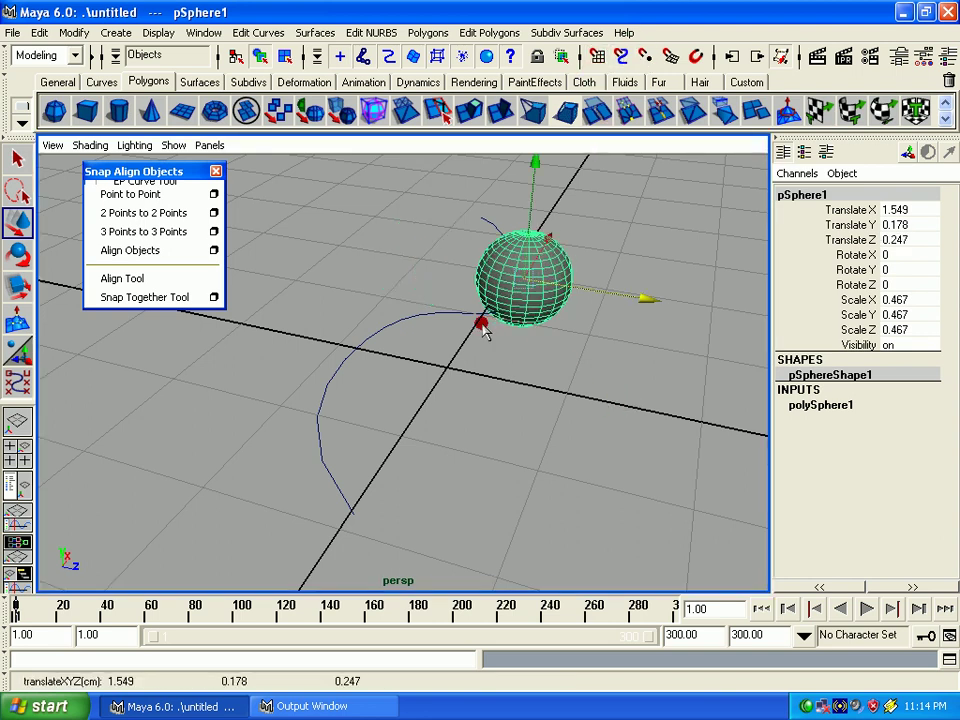
Delete curve1 and make pSphere1 the live surface
left_click(482, 330)
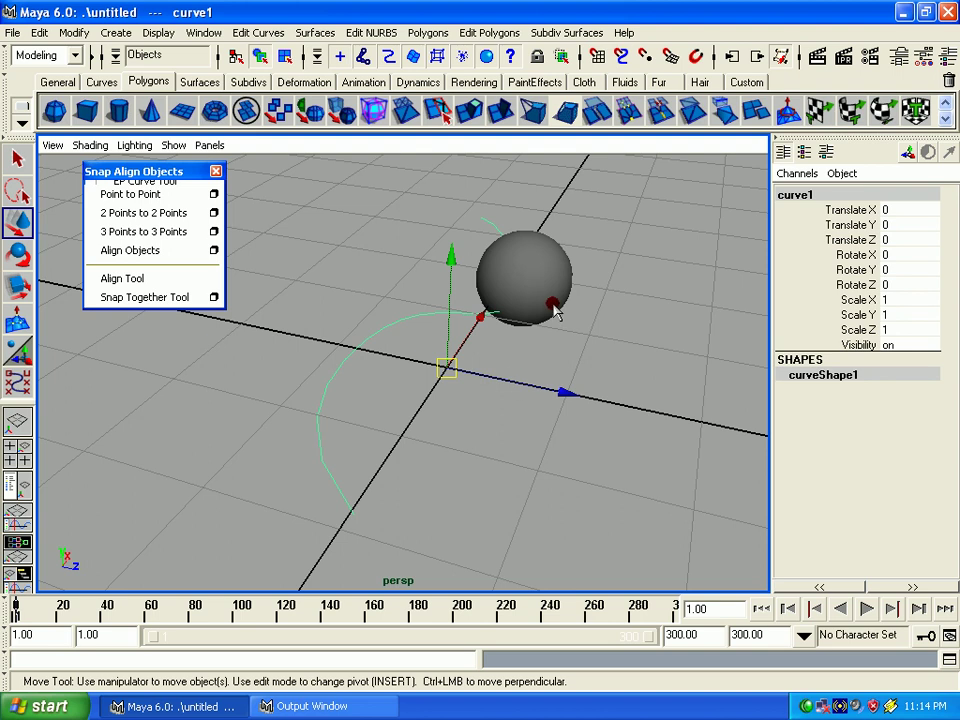
left_click(553, 311)
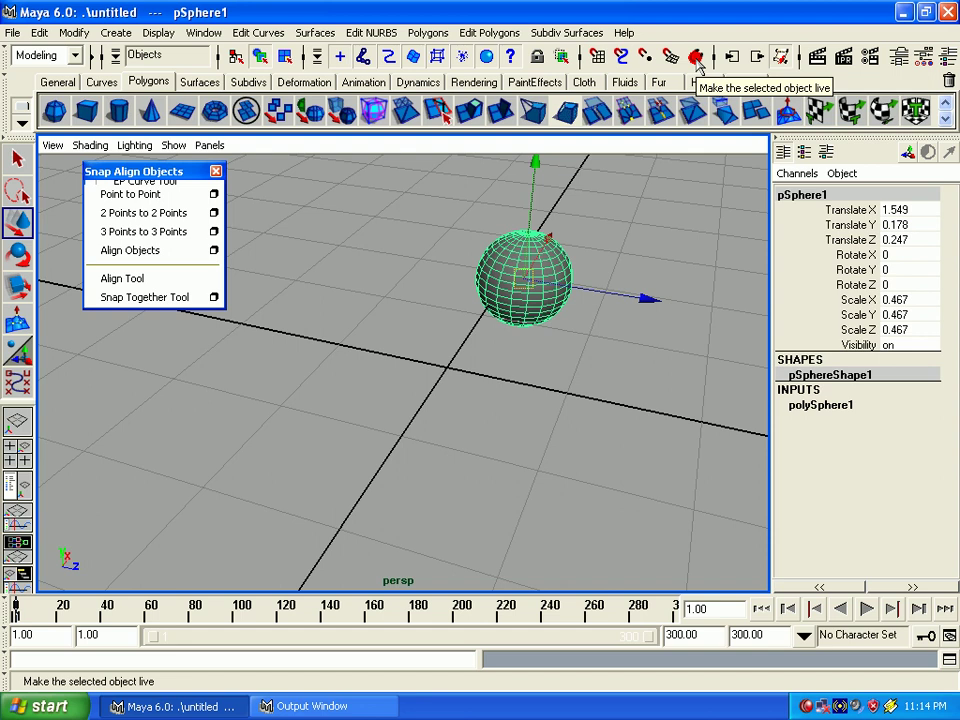
left_click(696, 58)
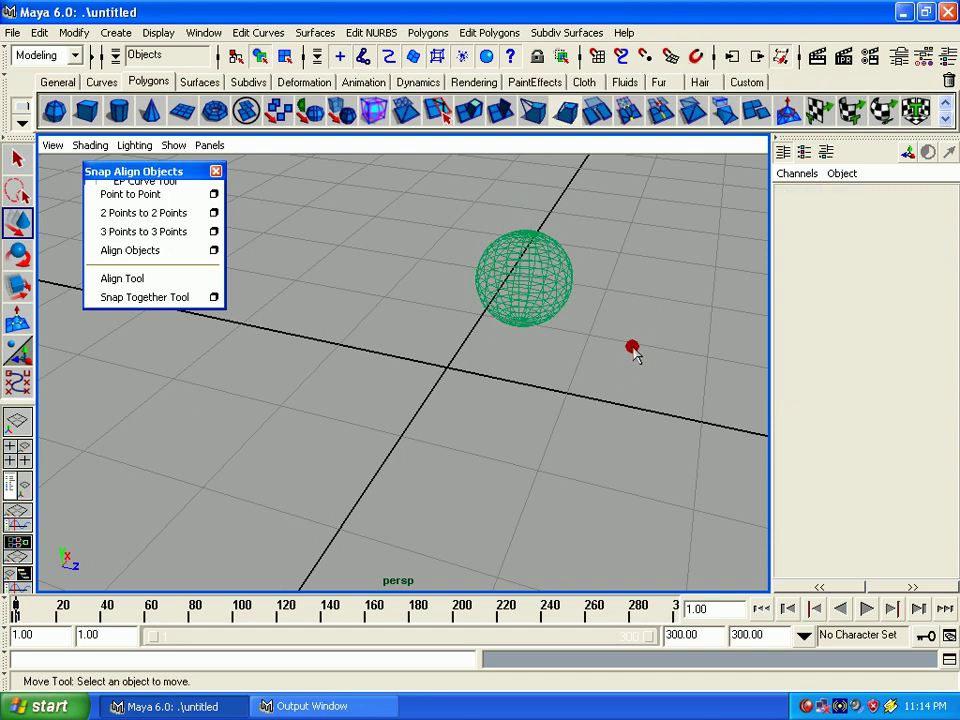
Draw an EP curve with twelve edit points wrapping across the live sphere's surface
left_click(116, 32)
left_click(145, 183)
left_click(529, 296)
left_click(521, 256)
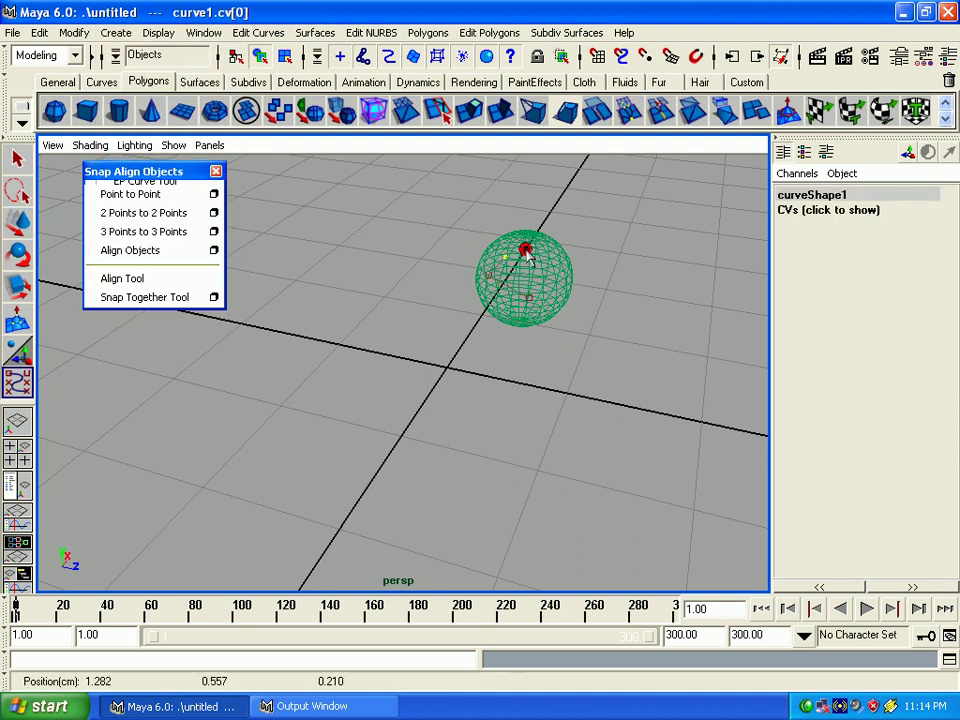
left_click(555, 287)
left_click(514, 318)
left_click(490, 310)
left_click(471, 294)
left_click(486, 261)
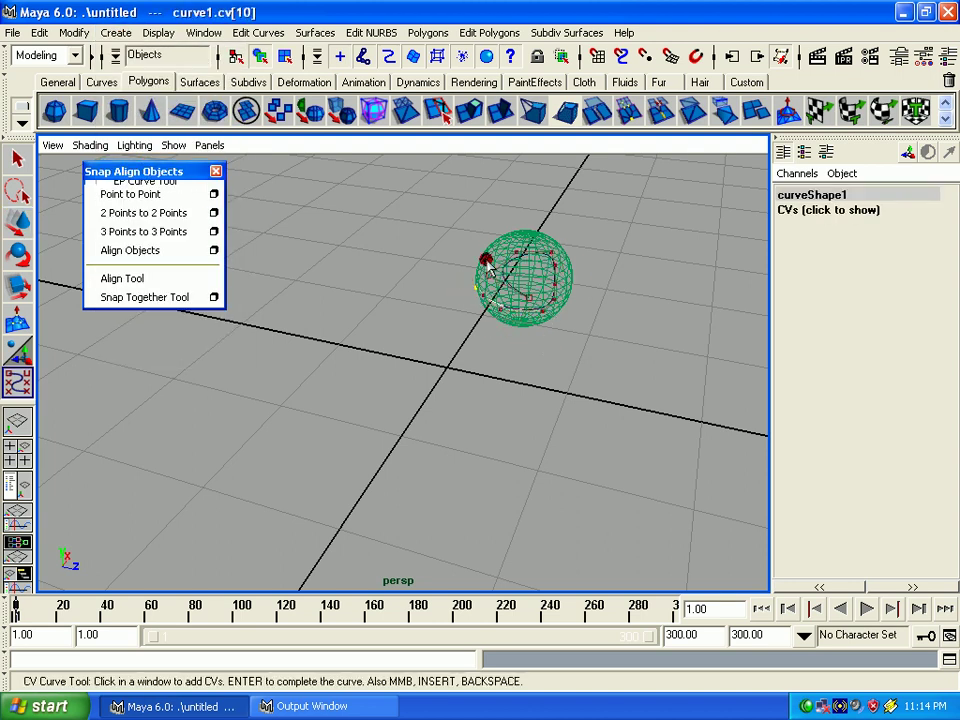
left_click(505, 240)
left_click(531, 233)
left_click(556, 242)
left_click(562, 250)
left_click(566, 257)
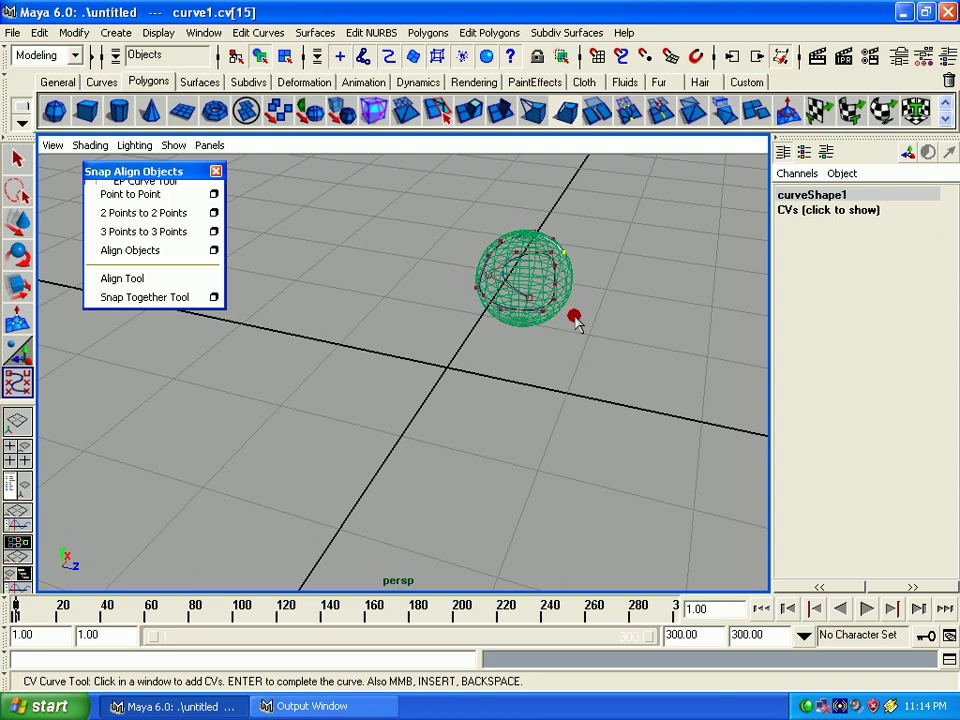
Finish the curve, turn off the sphere's live state, and drag the sphere away from the curve
key("w")
left_click(703, 57)
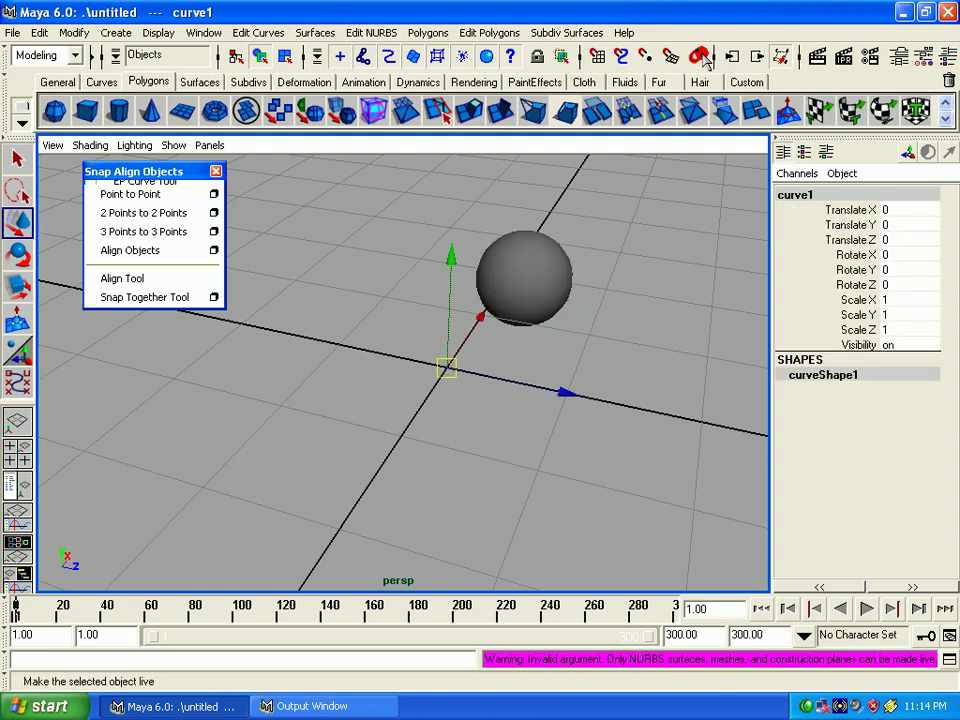
mouse_move(546, 311)
left_mouse_down("alt")
mouse_move(656, 266)
mouse_move(407, 317)
left_mouse_up("alt")
middle_click_drag(407, 317, 500, 398, "alt")
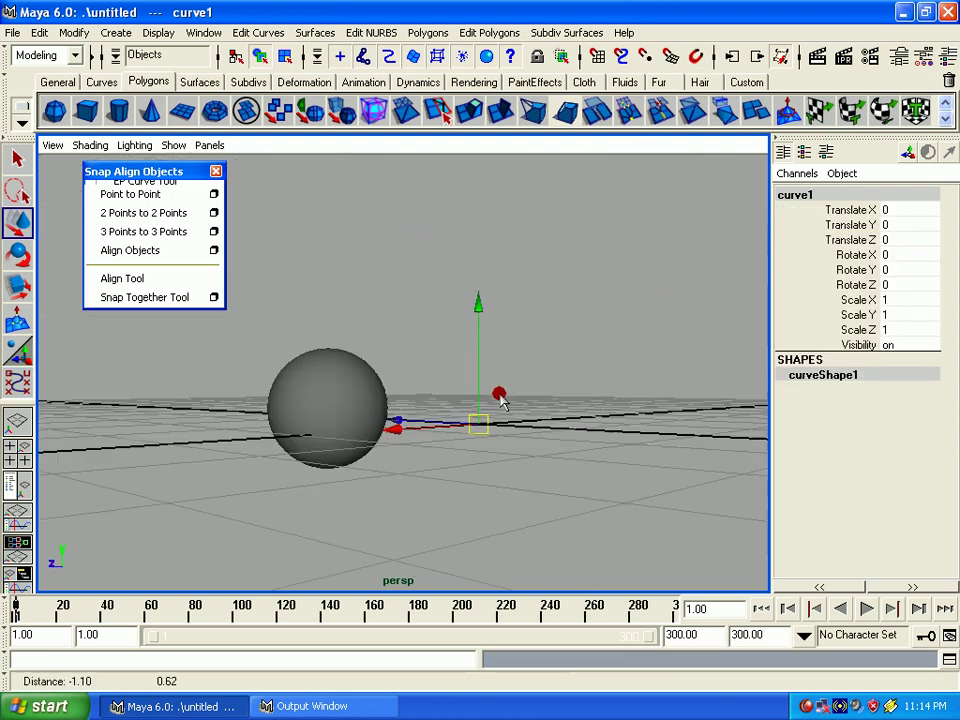
mouse_move(500, 398)
left_mouse_down("alt")
mouse_move(403, 456)
mouse_move(381, 414)
left_mouse_up("alt")
left_click(381, 414)
middle_click_drag(446, 436, 566, 440, "alt")
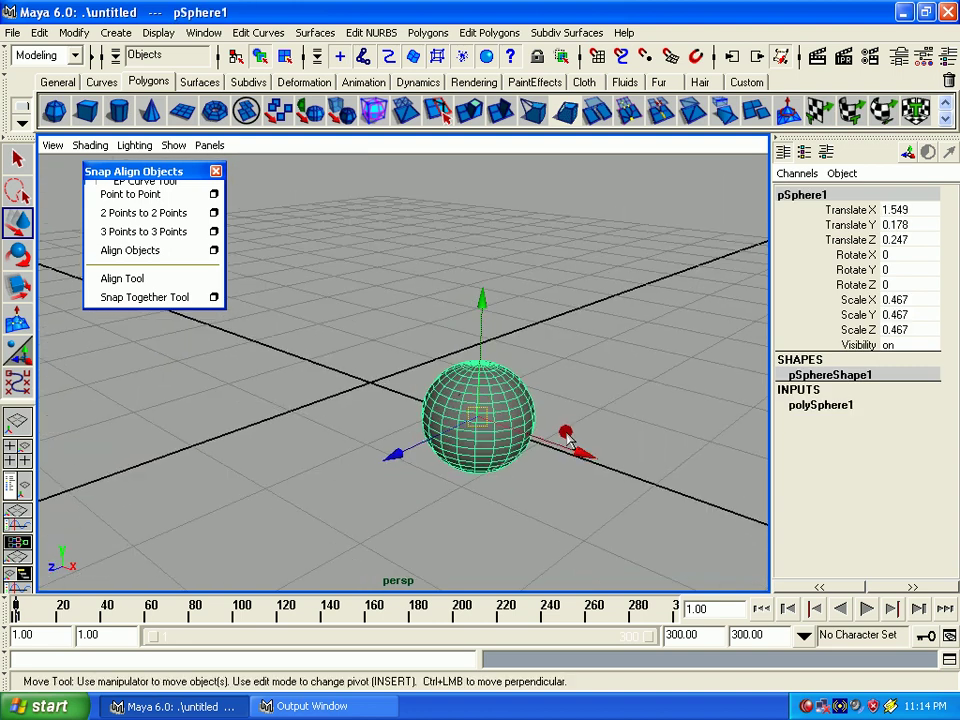
left_click_drag(566, 440, 574, 456, "alt")
mouse_move(516, 399)
left_mouse_down()
mouse_move(603, 350)
mouse_move(581, 377)
mouse_move(675, 407)
mouse_move(475, 335)
mouse_move(514, 311)
mouse_move(493, 349)
mouse_move(632, 354)
mouse_move(343, 414)
mouse_move(315, 332)
mouse_move(399, 455)
left_mouse_up()
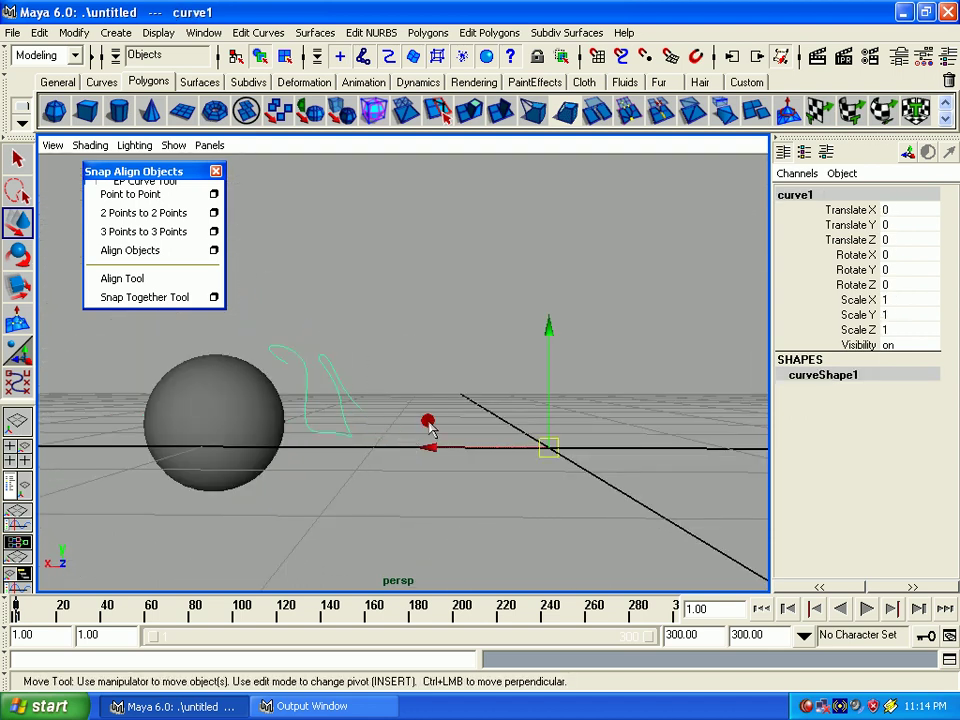
Delete curve1 and select the sphere
key("Delete")
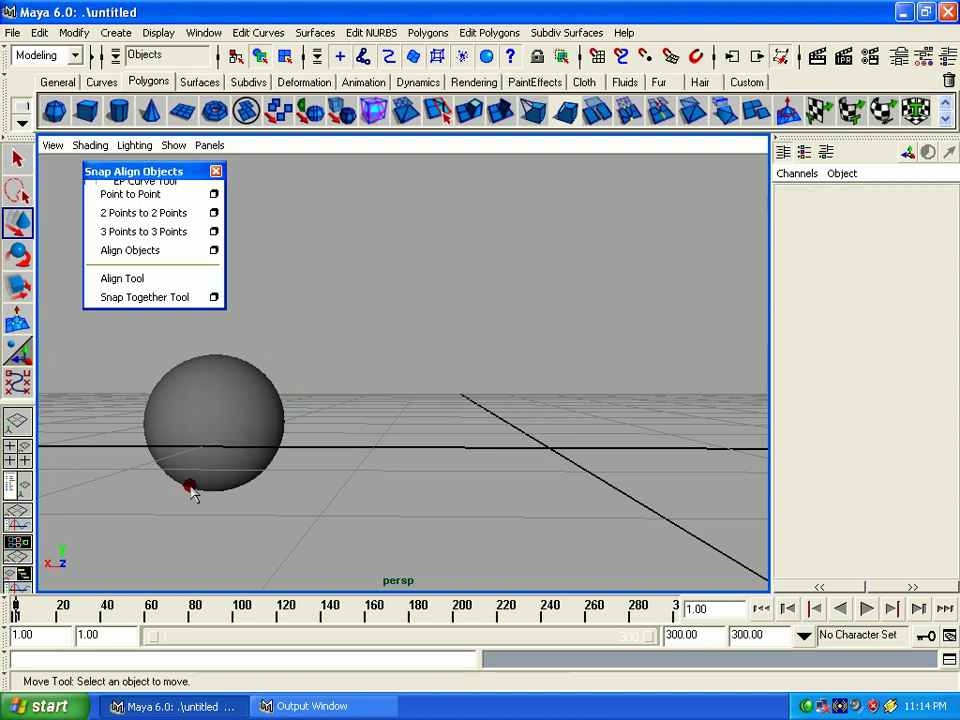
left_click(226, 452)
left_click_drag(258, 405, 225, 476, "alt")
right_click_drag(225, 476, 392, 439, "alt")
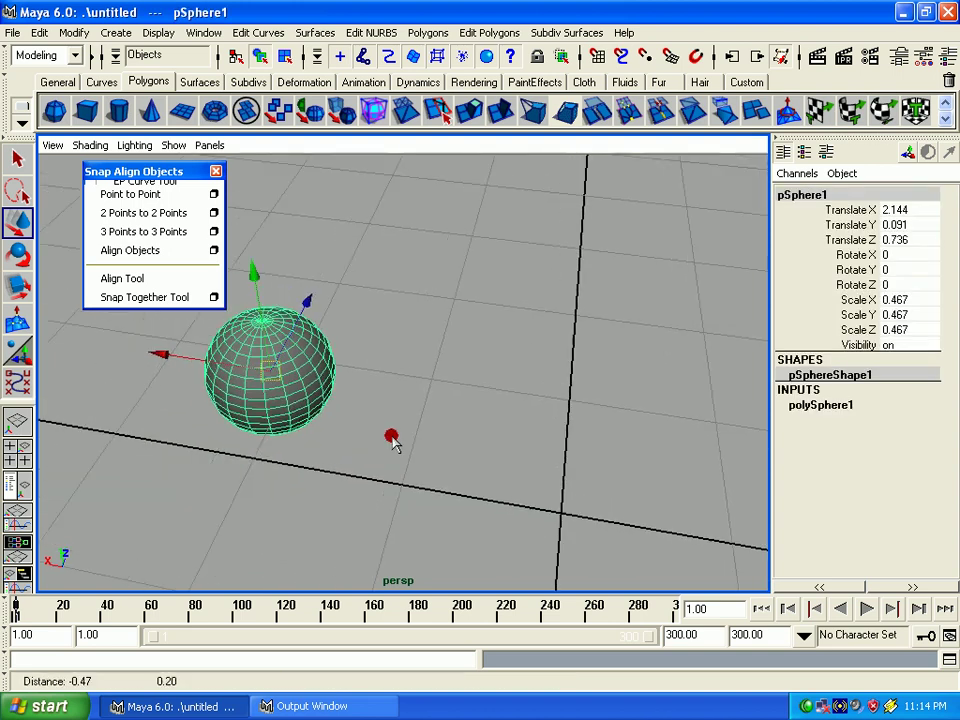
left_click_drag(392, 439, 400, 405, "alt")
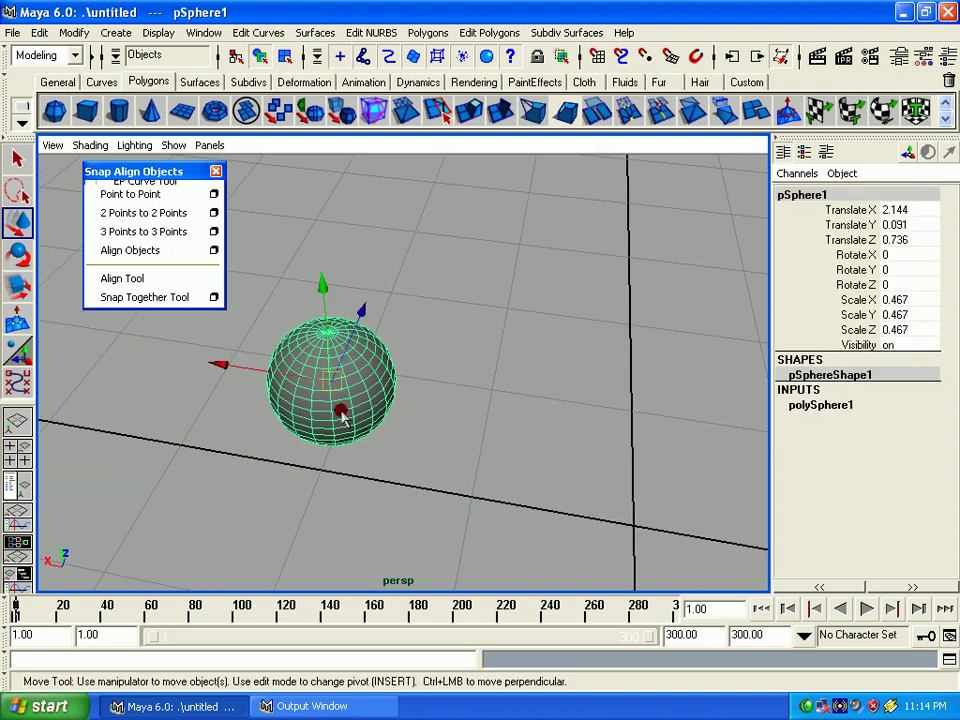
Delete the sphere and move the floating Snap Align Objects panel lower
key("Delete")
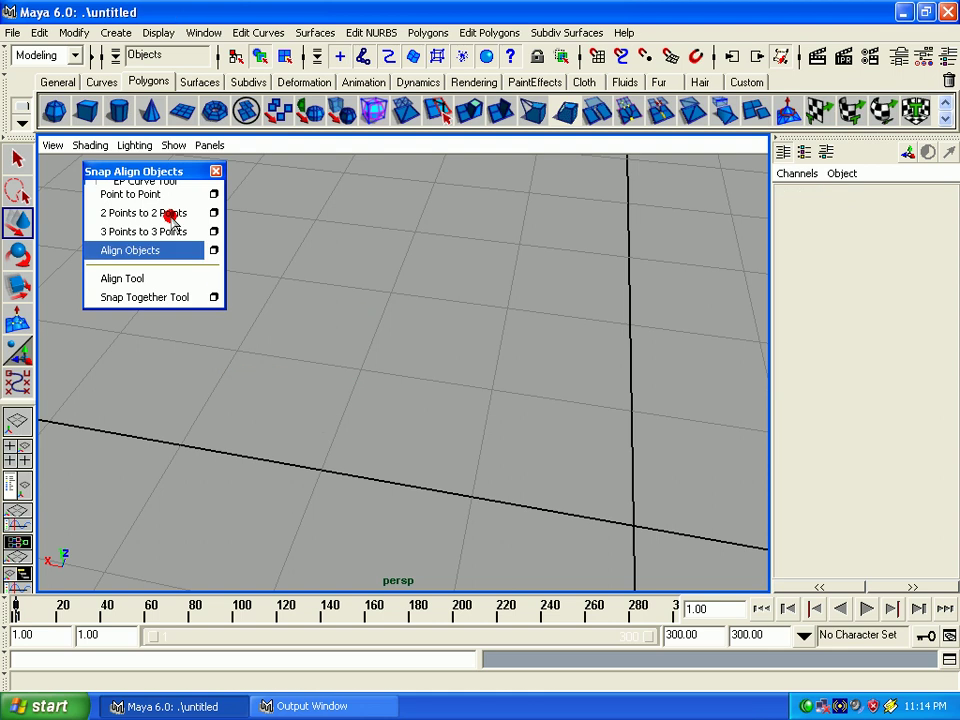
mouse_move(152, 172)
left_mouse_down()
mouse_move(568, 208)
mouse_move(156, 204)
mouse_move(443, 430)
mouse_move(429, 456)
left_mouse_up()
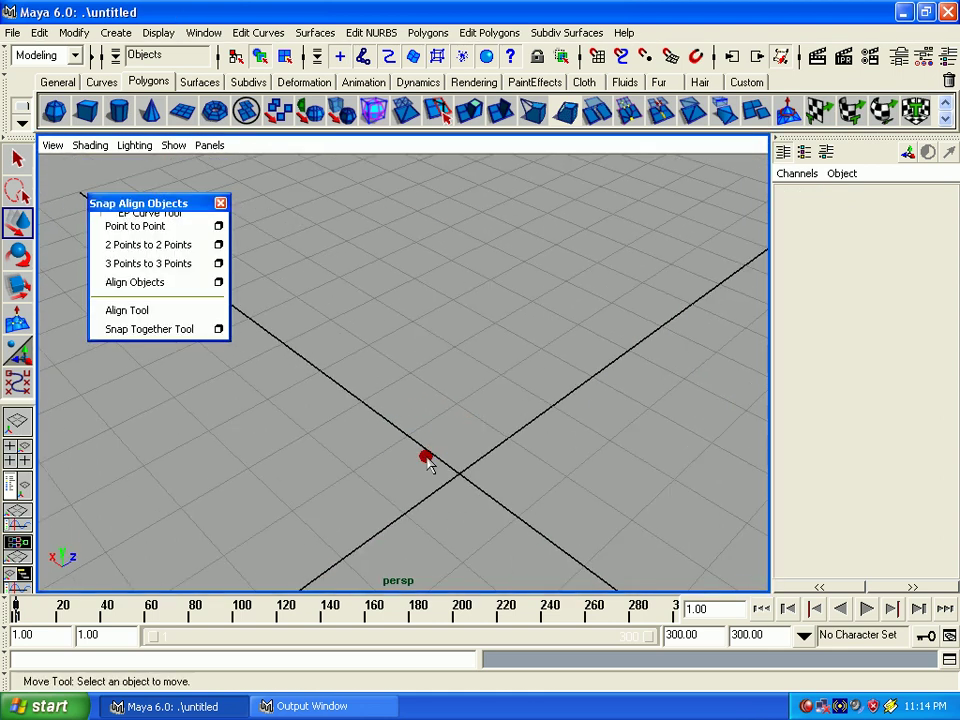
right_click_drag(429, 456, 446, 317, "alt")
mouse_move(446, 317)
left_mouse_down("alt")
mouse_move(433, 364)
mouse_move(283, 427)
left_mouse_up("alt")
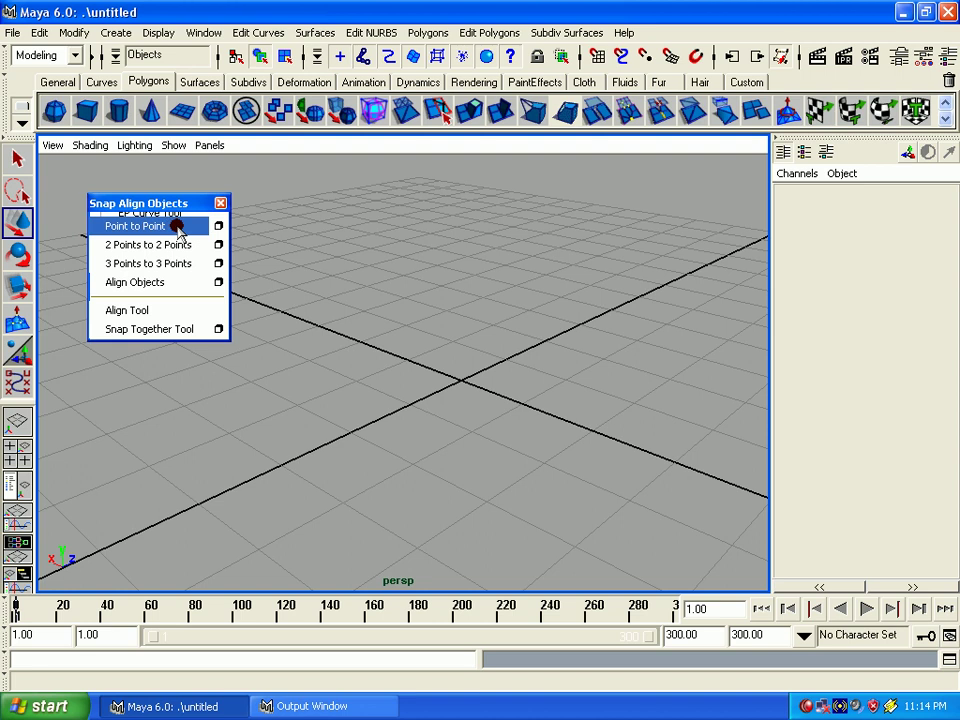
Reset the Point to Point snap options to defaults with Edit > Reset Settings, then close them
left_click(216, 230)
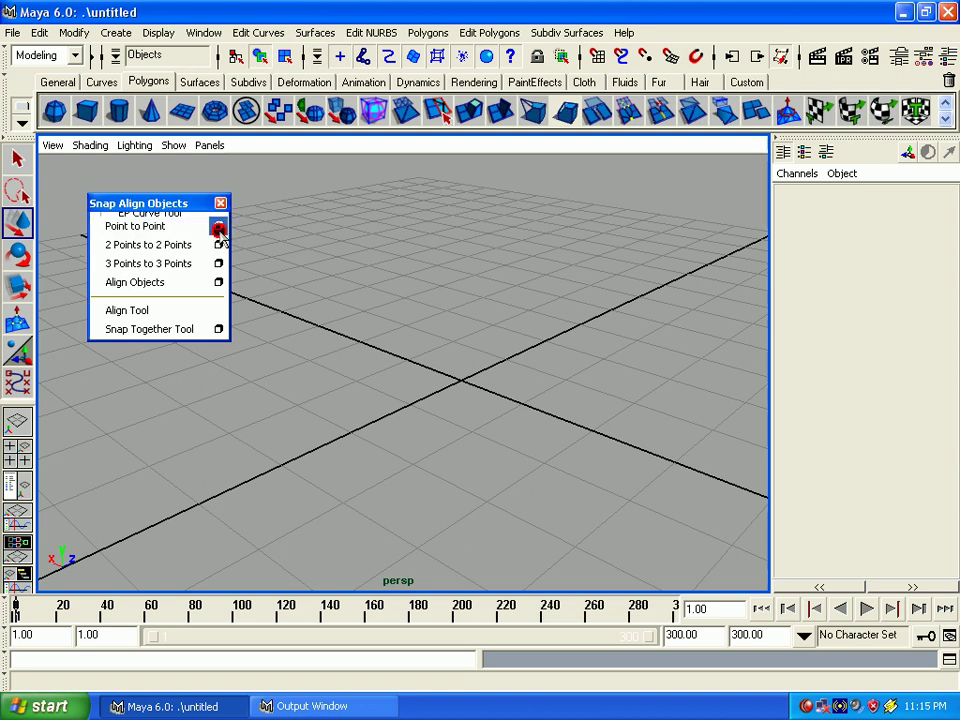
left_click_drag(246, 171, 448, 171)
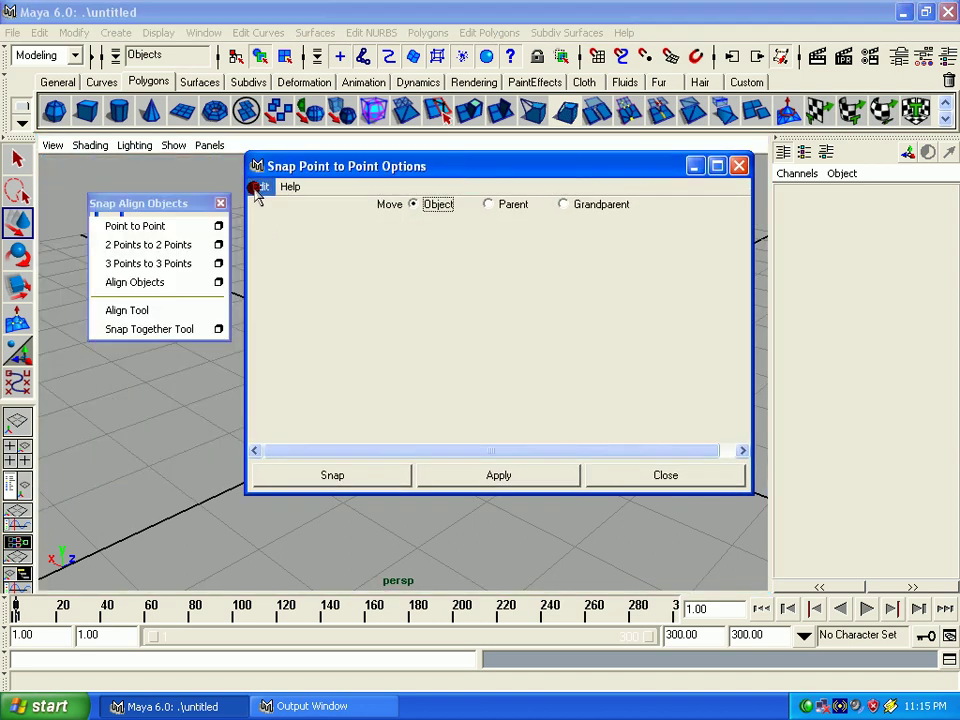
left_click(260, 187)
left_click(266, 226)
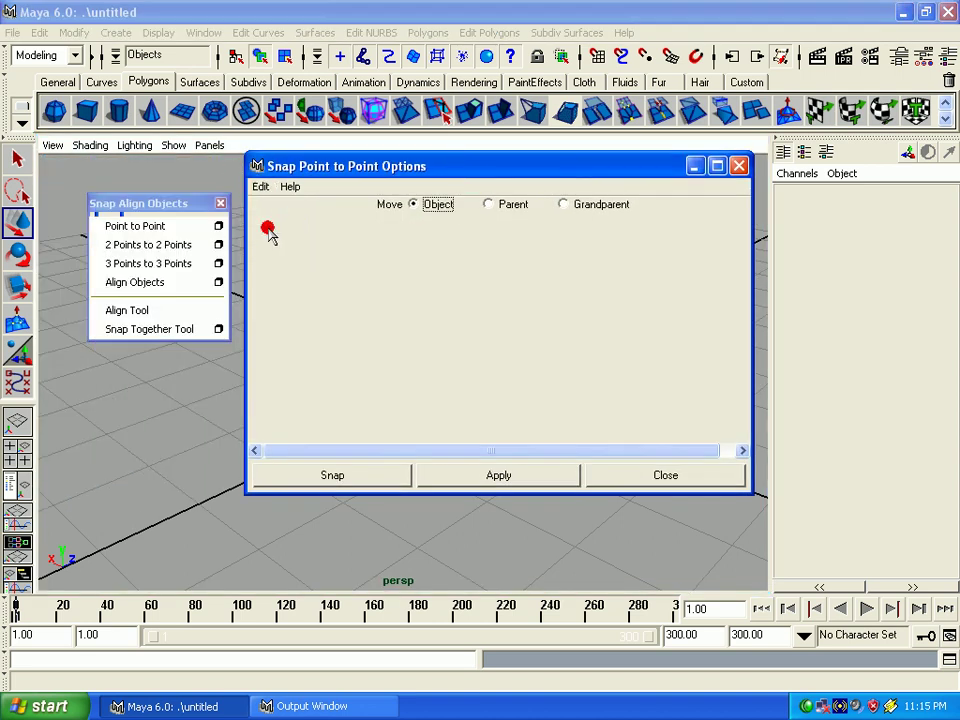
left_click(636, 474)
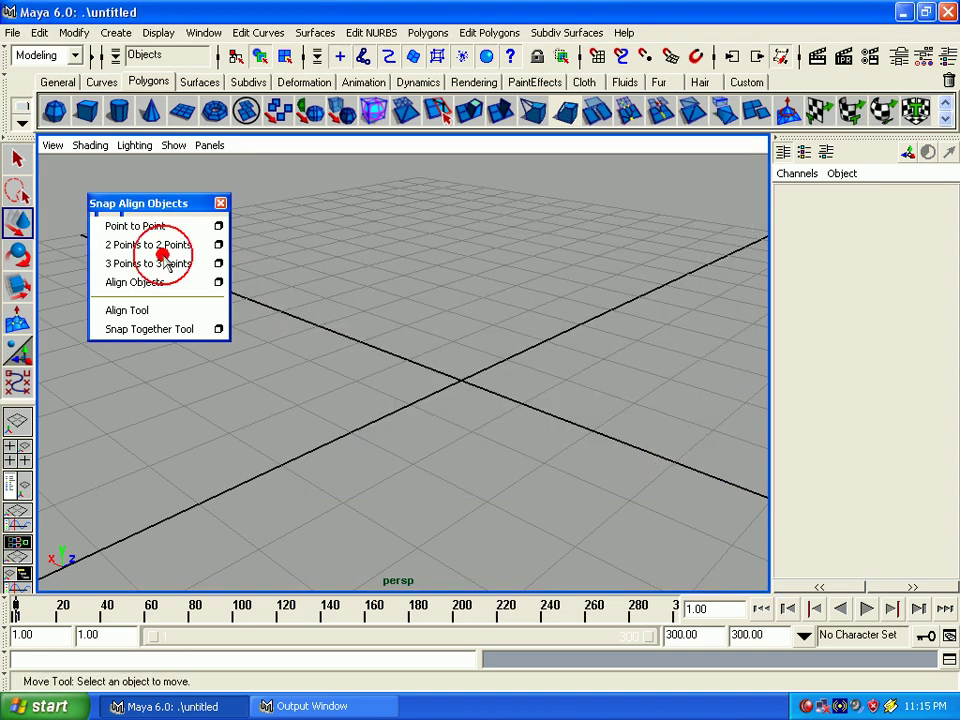
Create a polygon cube and duplicate it with Ctrl+D
left_click(87, 110)
mouse_move(440, 400)
left_mouse_down("alt")
mouse_move(476, 395)
mouse_move(604, 298)
mouse_move(531, 317)
mouse_move(504, 339)
left_mouse_up("alt")
key("ctrl+d")
Select a corner vertex on the near cube, then one on the far cube
right_click(435, 352)
right_click_drag(435, 352, 401, 336)
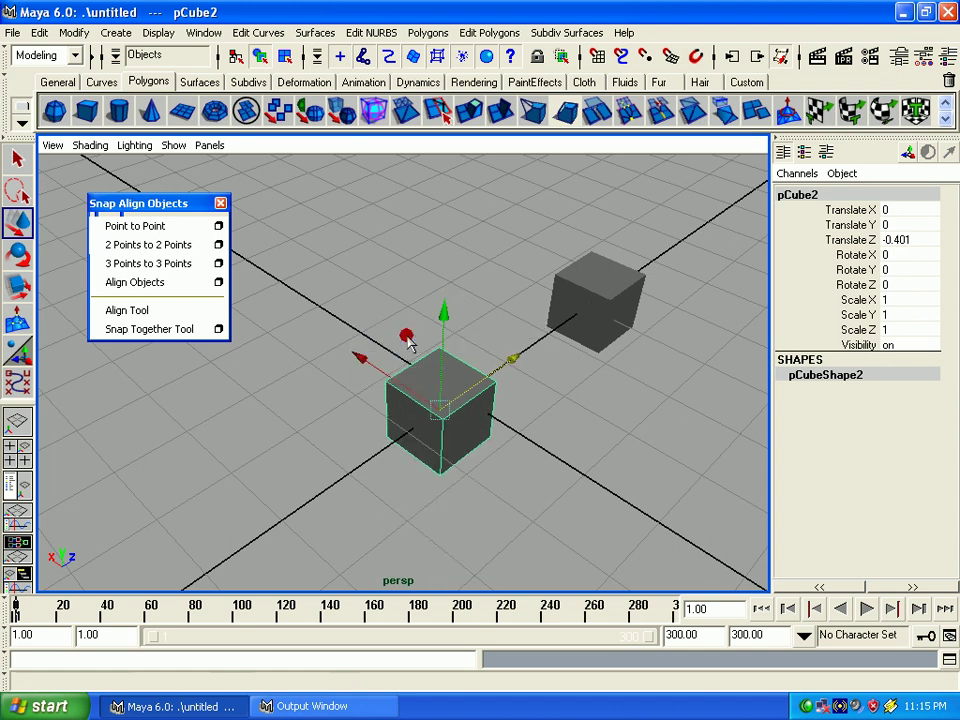
left_click(440, 347)
left_click(567, 290)
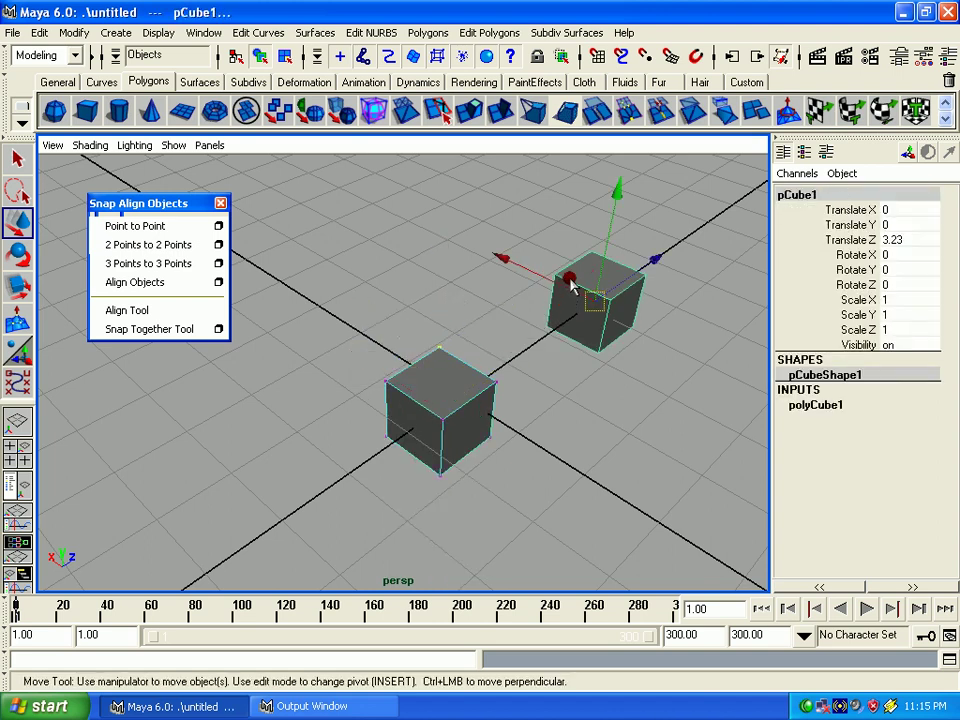
right_click_drag(542, 268, 541, 262)
left_click(541, 305)
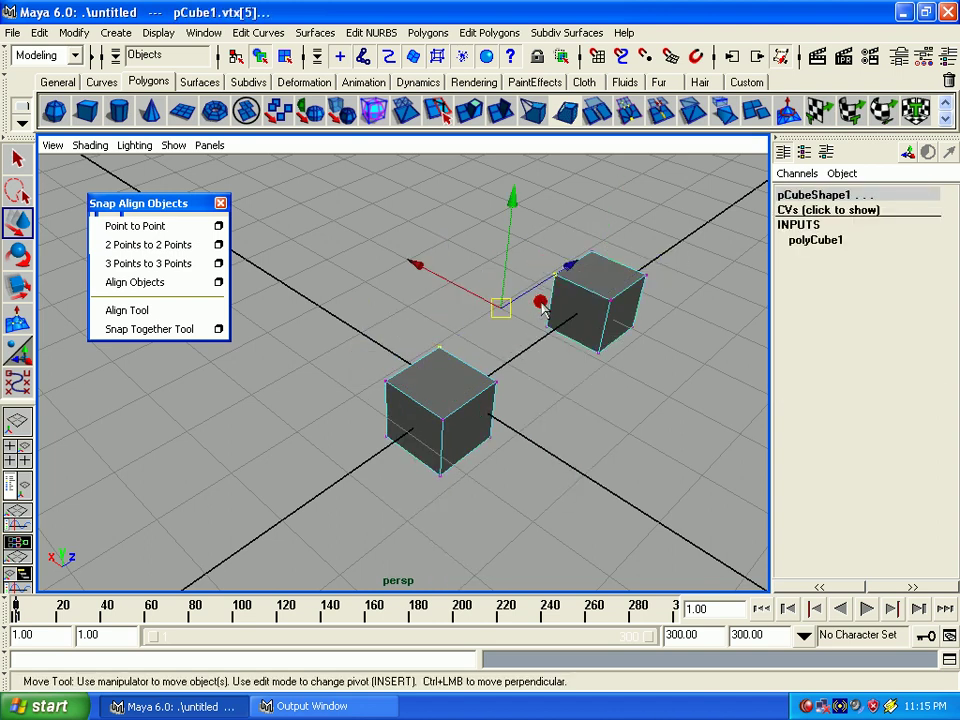
Apply the Point to Point snap so the two chosen corner vertices meet, then frame the joined cubes
left_click(218, 226)
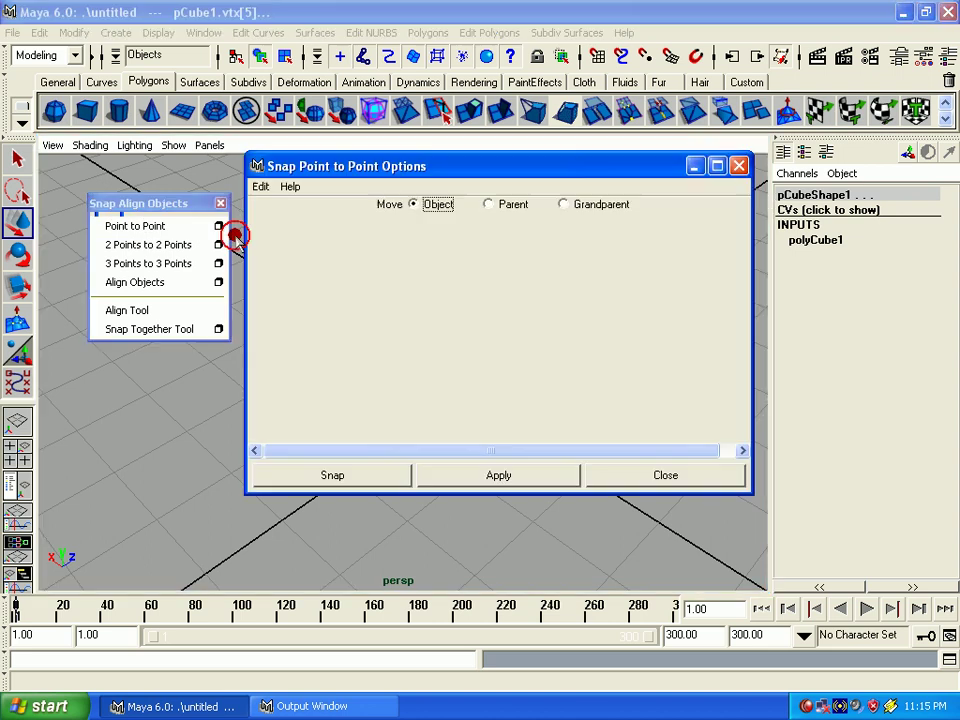
left_click_drag(525, 163, 771, 15)
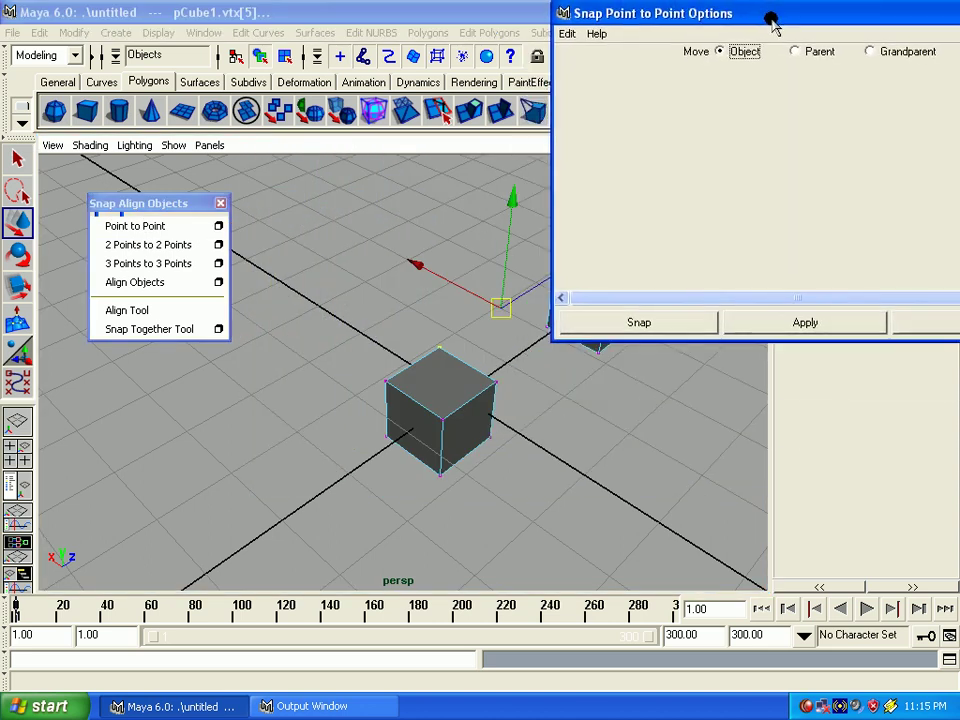
left_click(806, 325)
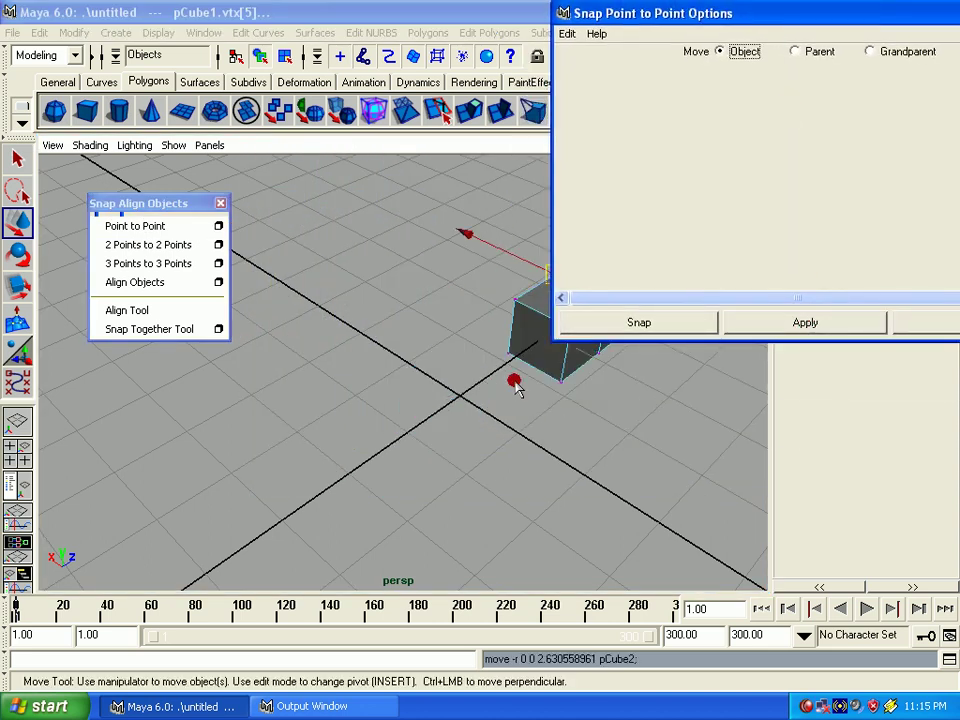
key("f")
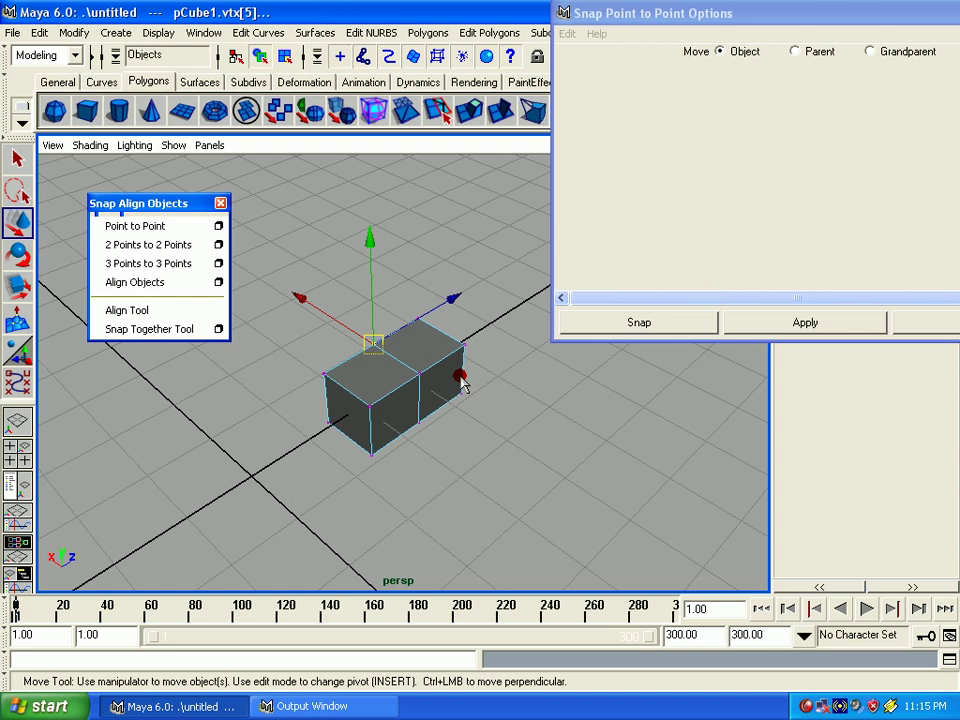
mouse_move(450, 388)
left_mouse_down("alt")
mouse_move(177, 305)
mouse_move(120, 259)
mouse_move(154, 309)
mouse_move(332, 433)
mouse_move(450, 425)
left_mouse_up("alt")
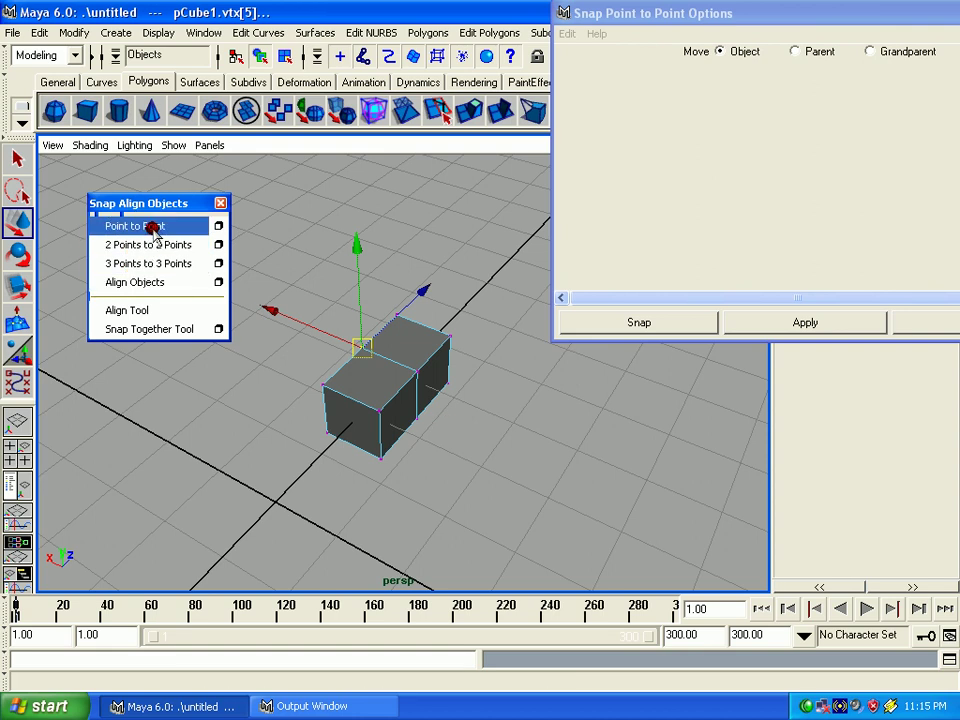
left_click(450, 288)
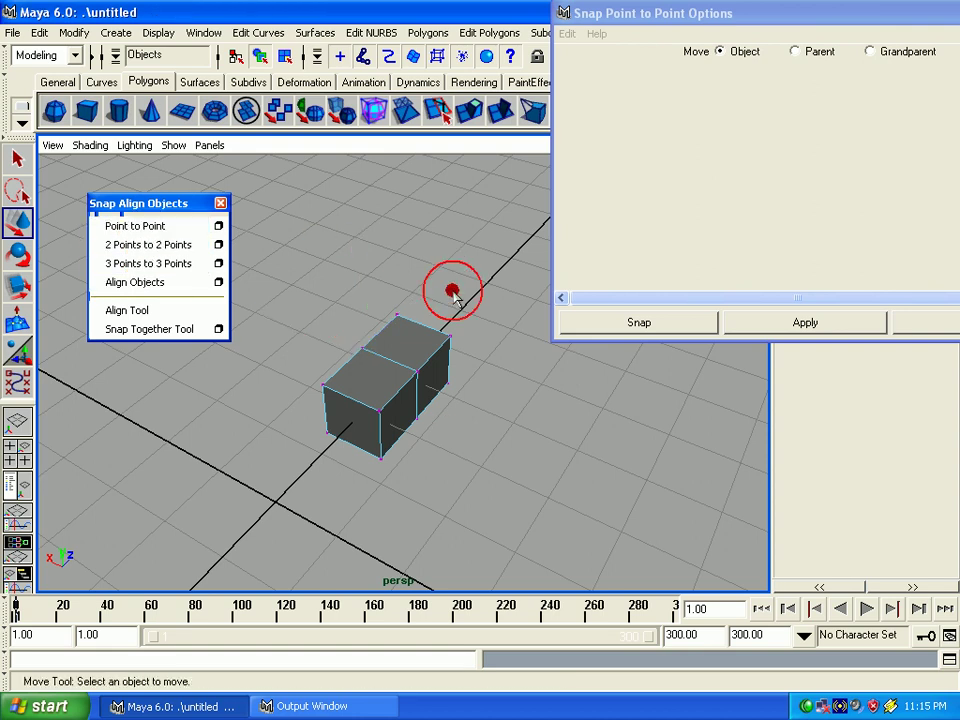
mouse_move(450, 288)
left_mouse_down("alt")
mouse_move(383, 363)
mouse_move(395, 397)
mouse_move(378, 360)
left_mouse_up("alt")
Close the snap options, return to Object Mode, and move both cubes along Z
left_click(893, 323)
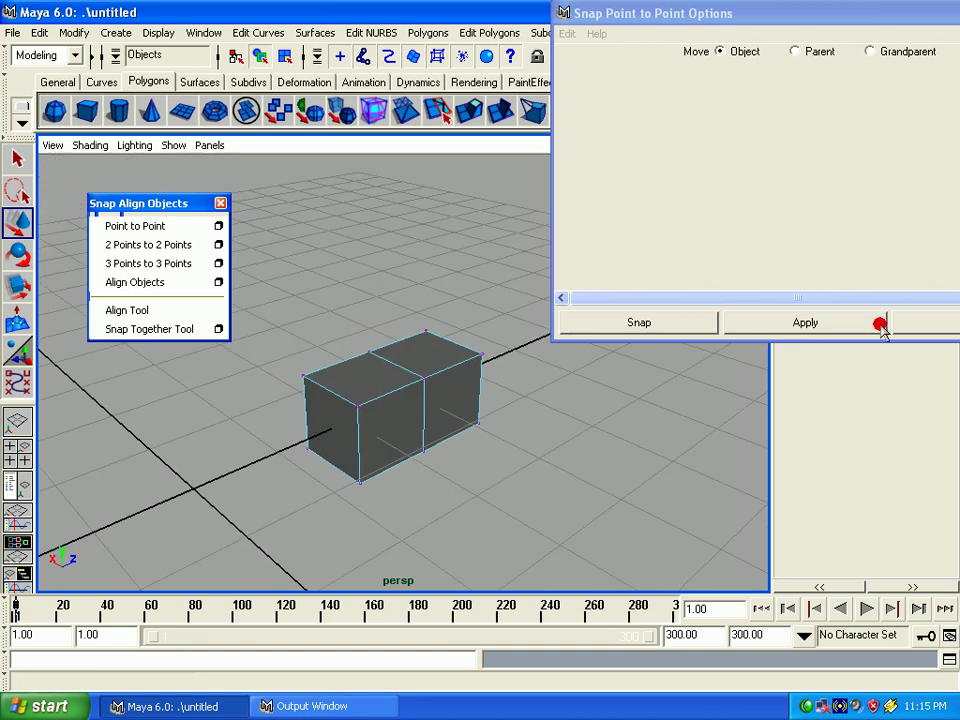
left_click(639, 381)
right_click(398, 389)
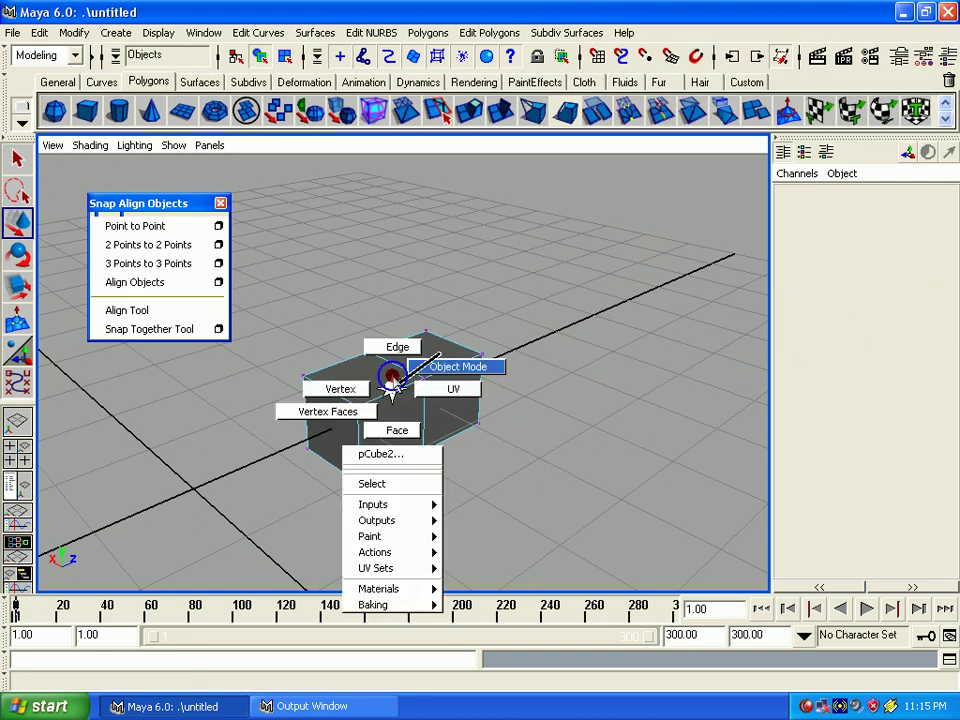
left_click(445, 367)
left_click(349, 420)
left_click(381, 399, "shift")
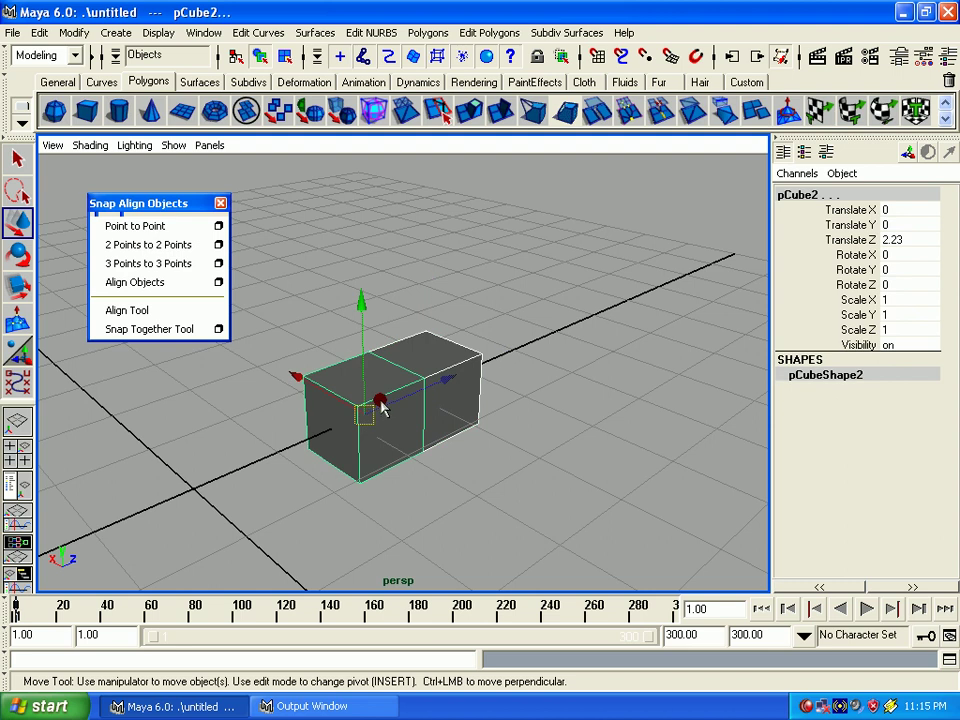
mouse_move(326, 429)
left_mouse_down()
mouse_move(406, 428)
mouse_move(476, 369)
left_mouse_up()
Drag the front cube's top corner vertex onto the far cube with vertex snapping, then undo it
left_click(410, 395)
left_click(333, 390)
right_click_drag(333, 390, 290, 385)
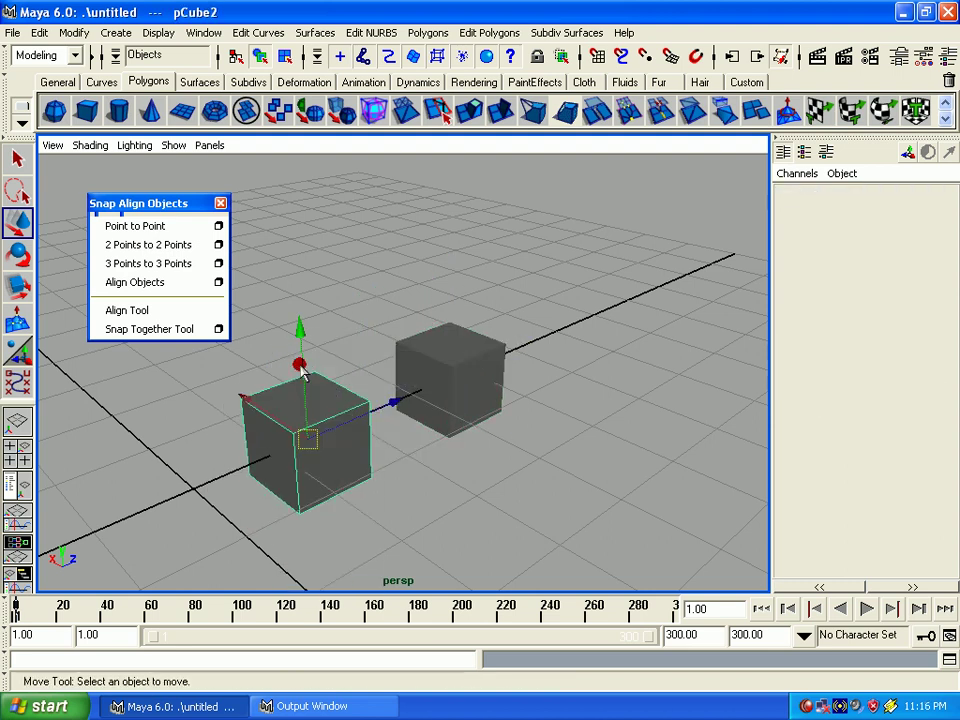
left_click(314, 372)
left_click(425, 365)
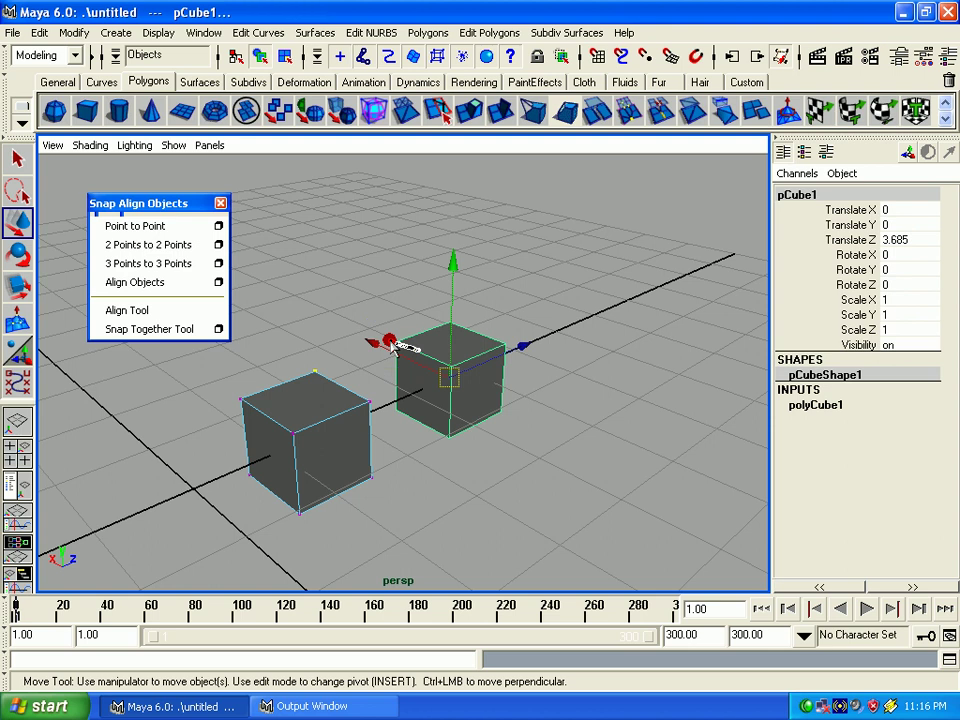
key("ctrl+z")
left_click_drag(322, 380, 388, 358)
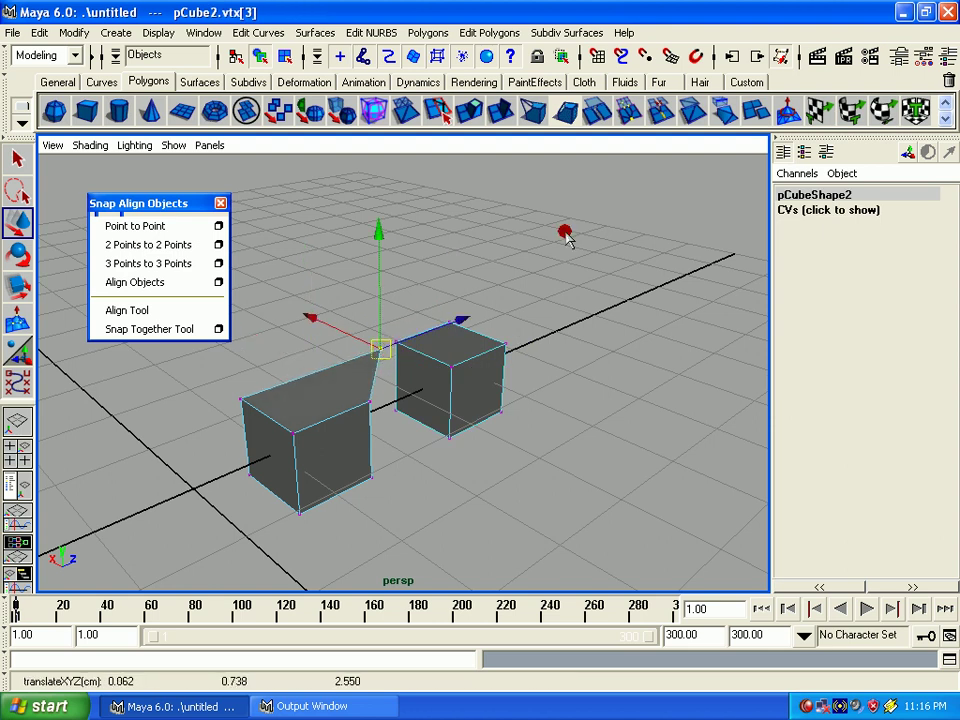
left_click(645, 58)
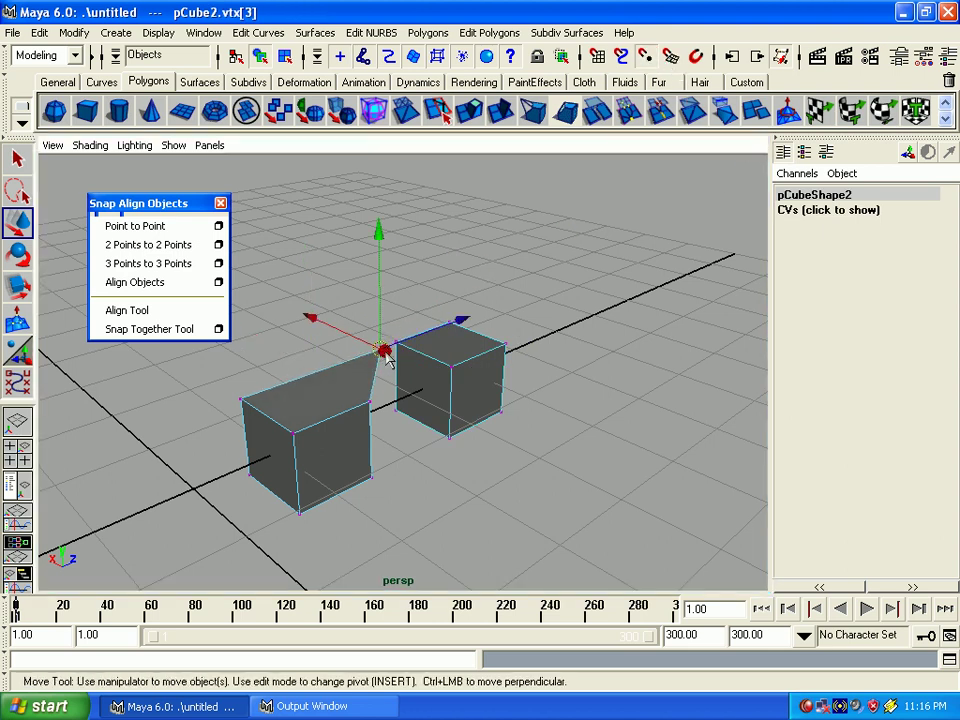
mouse_move(382, 348)
left_mouse_down()
mouse_move(465, 372)
mouse_move(392, 336)
mouse_move(465, 372)
mouse_move(388, 342)
mouse_move(452, 375)
mouse_move(435, 392)
mouse_move(401, 345)
mouse_move(407, 365)
left_mouse_up()
key("ctrl+z")
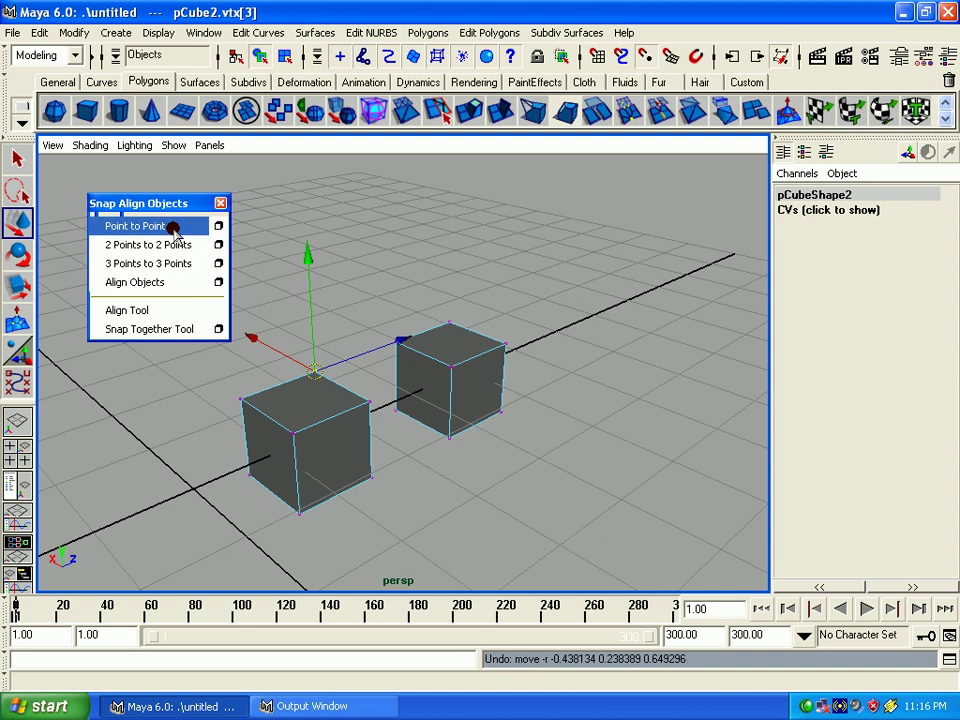
Select vtx[3] and vtx[5], one corner vertex on each cube
left_click(173, 229)
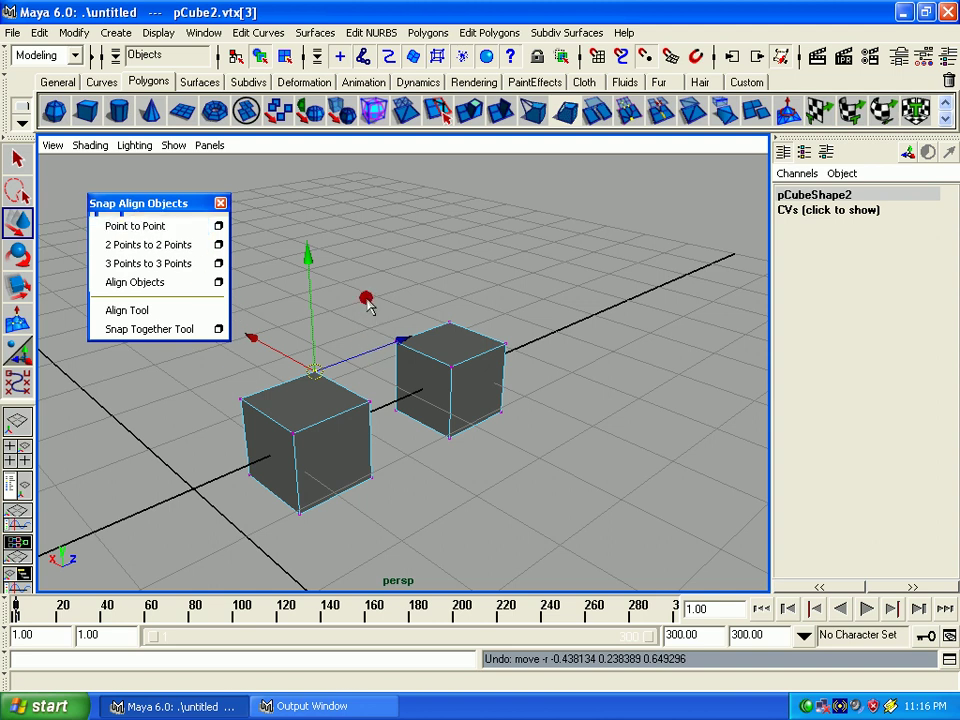
left_click(396, 345)
left_click(343, 386)
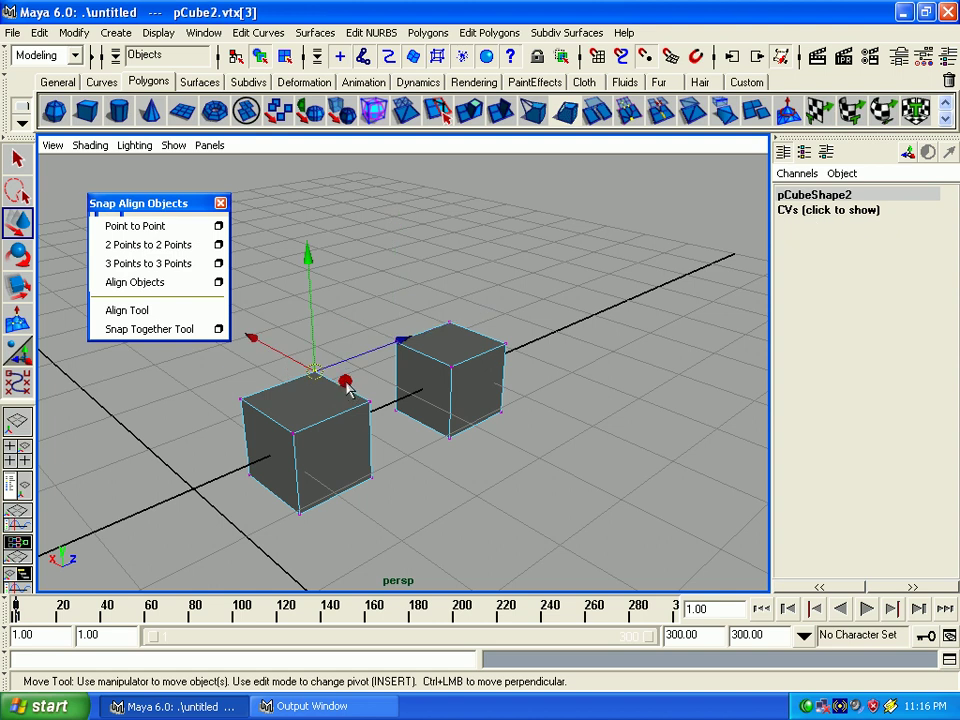
left_click(406, 356, "shift")
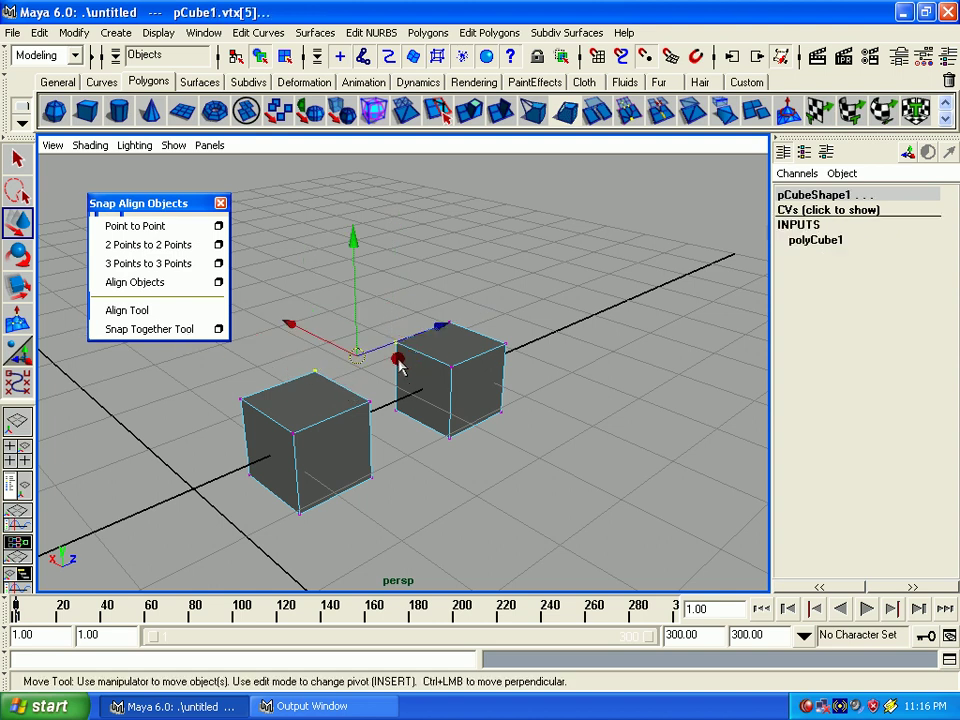
Snap the near cube onto the far cube's vertex and return to object mode
left_click(145, 227)
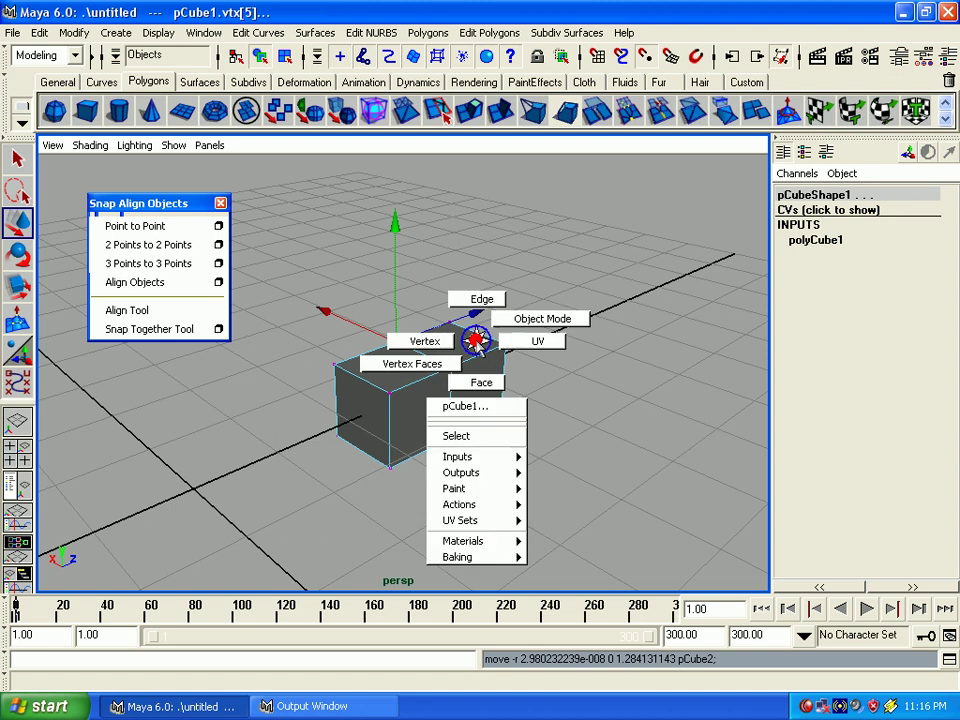
right_click_drag(478, 346, 505, 318)
left_click(502, 325)
Duplicate pCube1 and slide the copies along Z into a row of three cubes
left_click(423, 384)
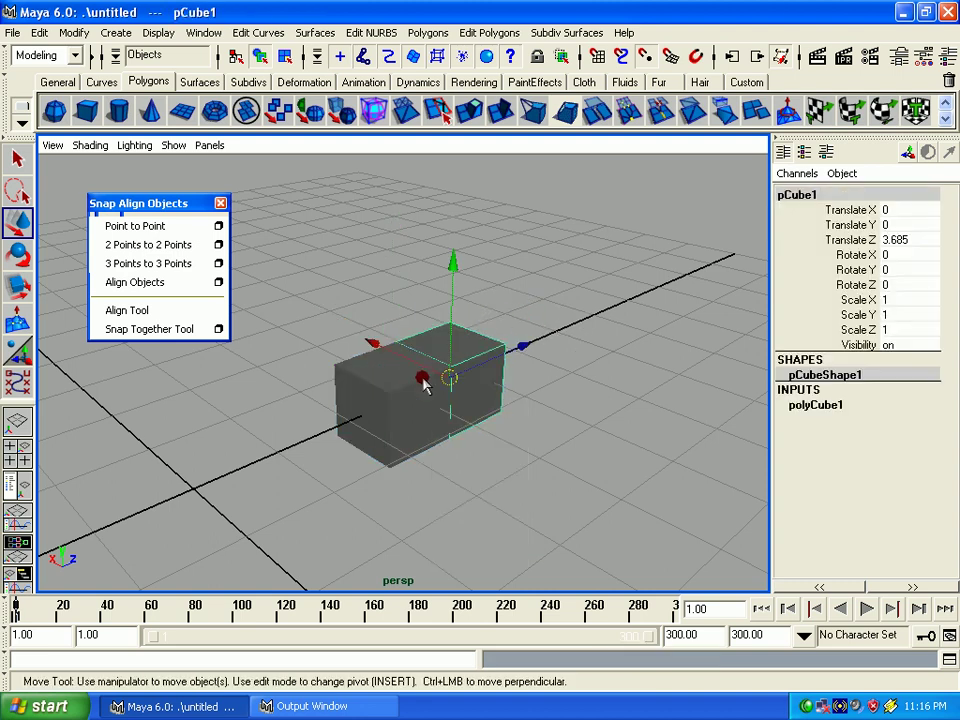
key("shift+d")
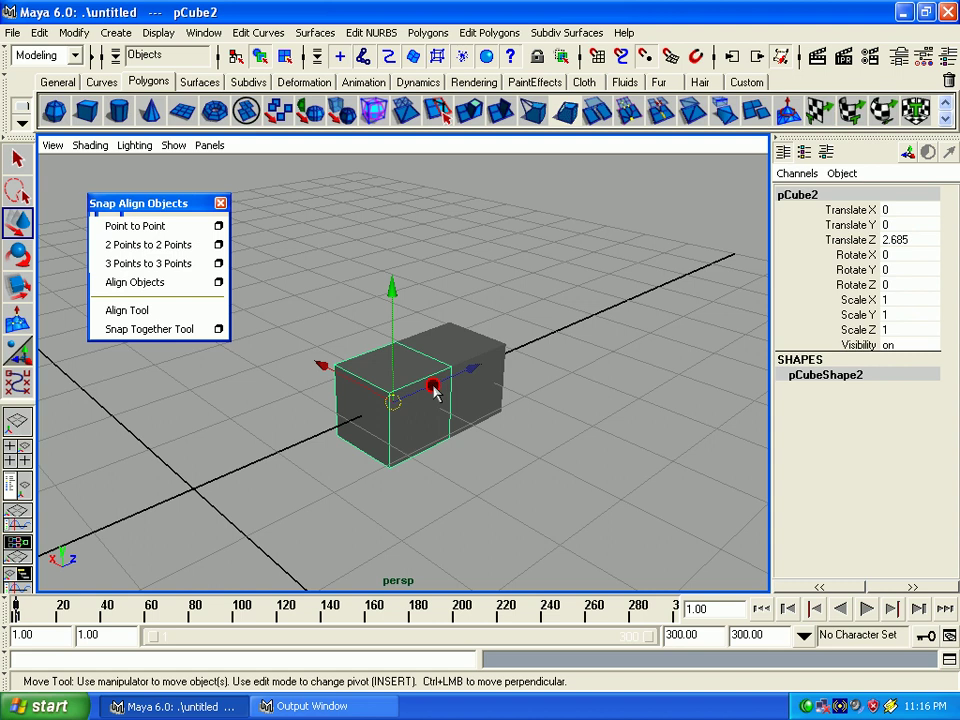
left_click_drag(435, 392, 428, 407)
left_click(458, 353)
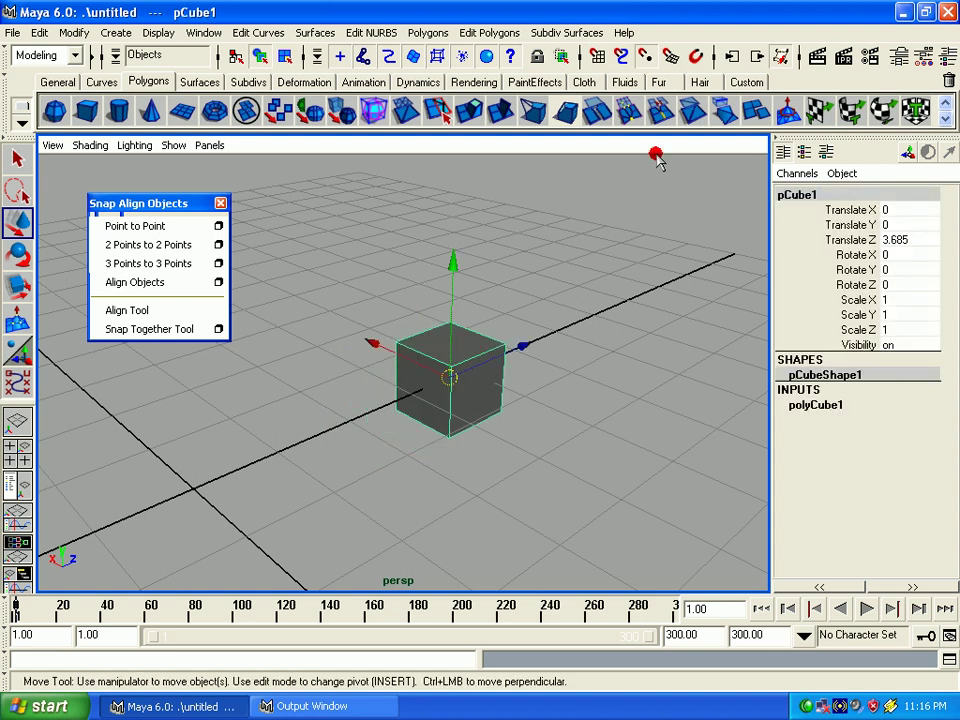
key("ctrl+d")
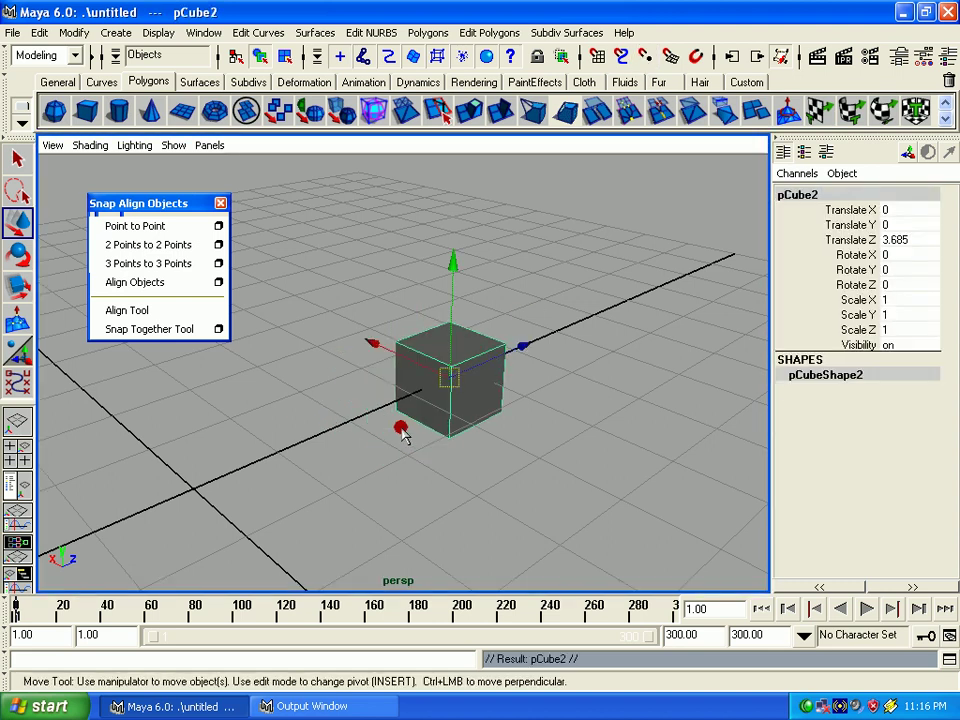
left_click_drag(521, 347, 613, 302)
left_click(481, 368)
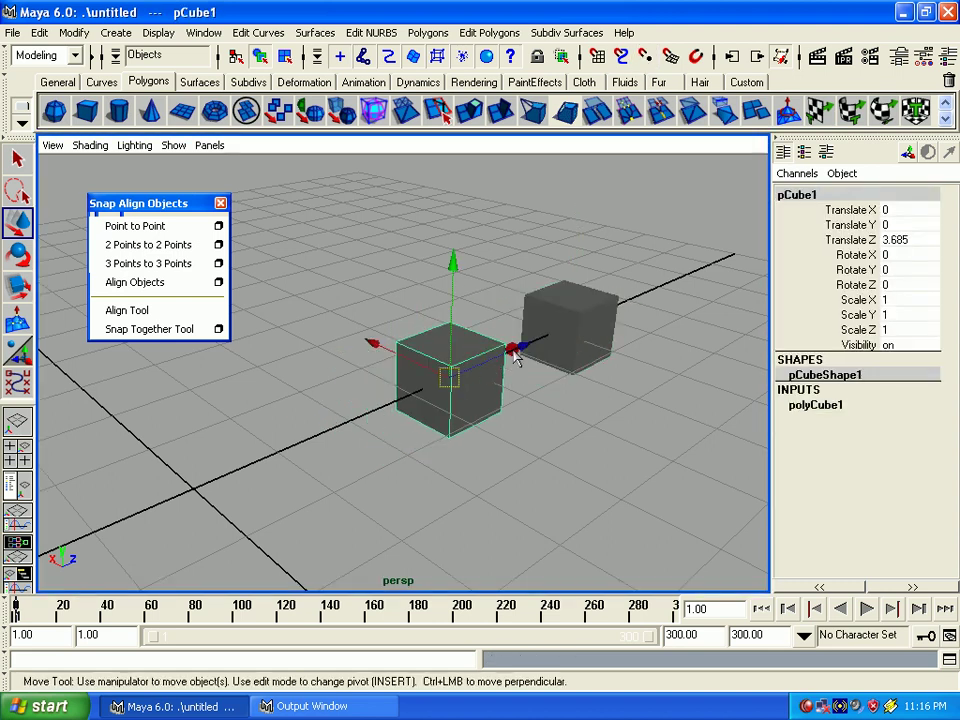
mouse_move(513, 350)
left_mouse_down()
mouse_move(407, 408)
mouse_move(503, 364)
left_mouse_up()
key("ctrl+d")
Select the front cube of the row and dolly the view out to show all three cubes
left_click(500, 358)
left_click(494, 364)
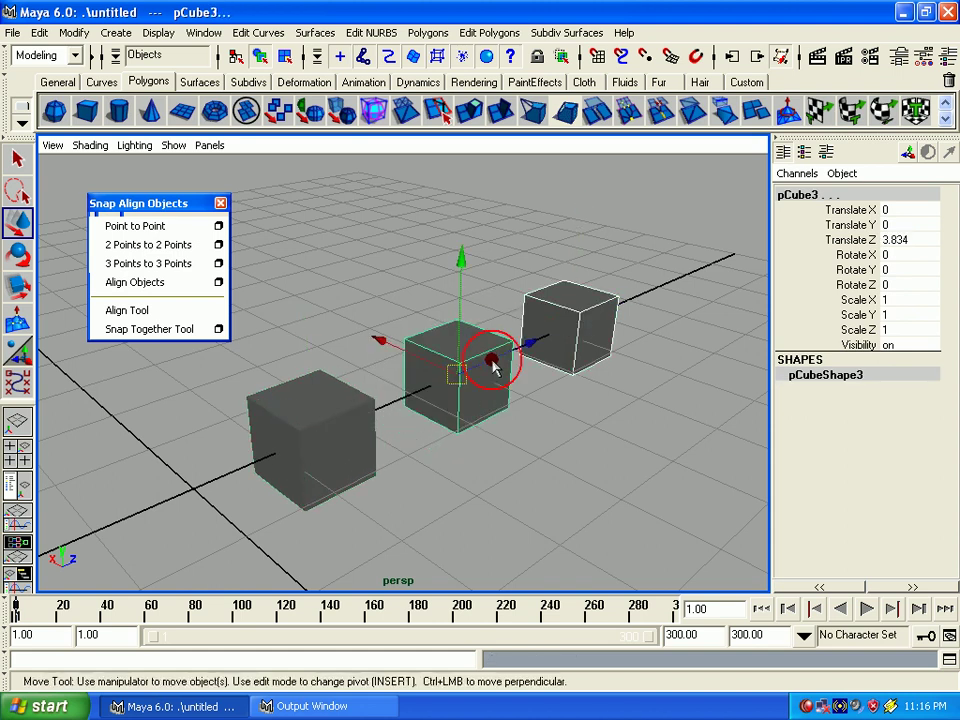
left_click(491, 362)
left_click(551, 418)
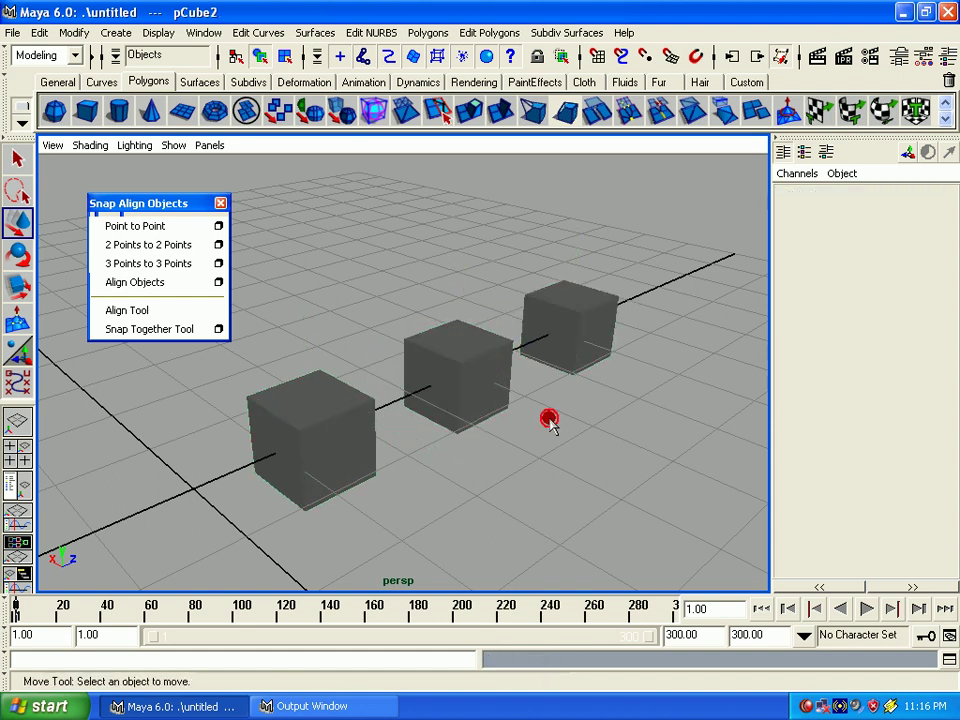
left_click(401, 413)
left_click(338, 437)
left_click(458, 385)
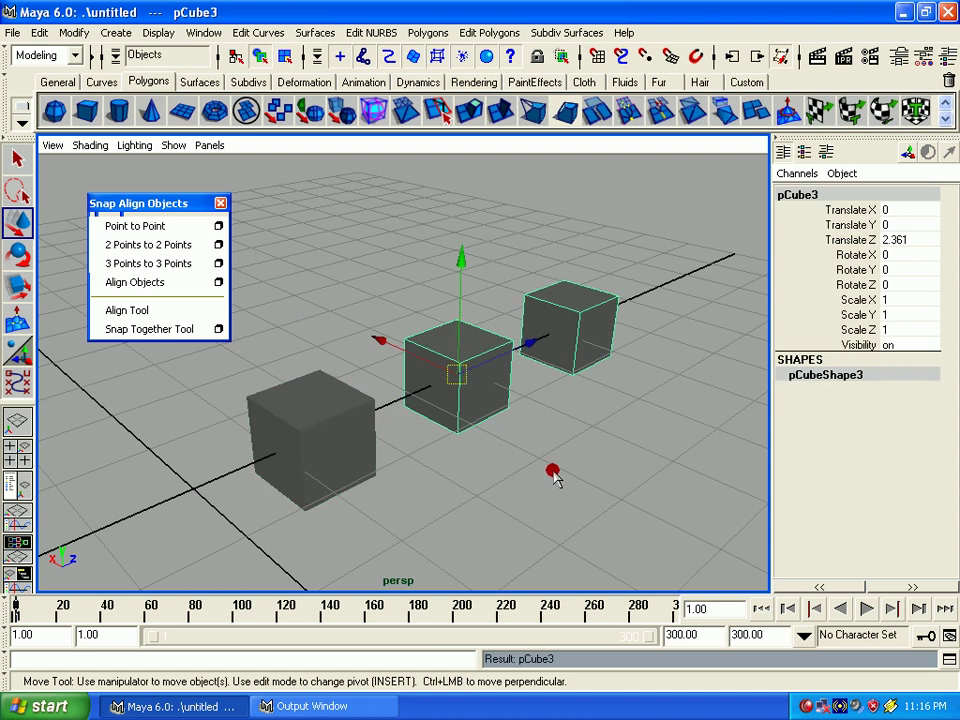
left_click(561, 369)
left_click(486, 407)
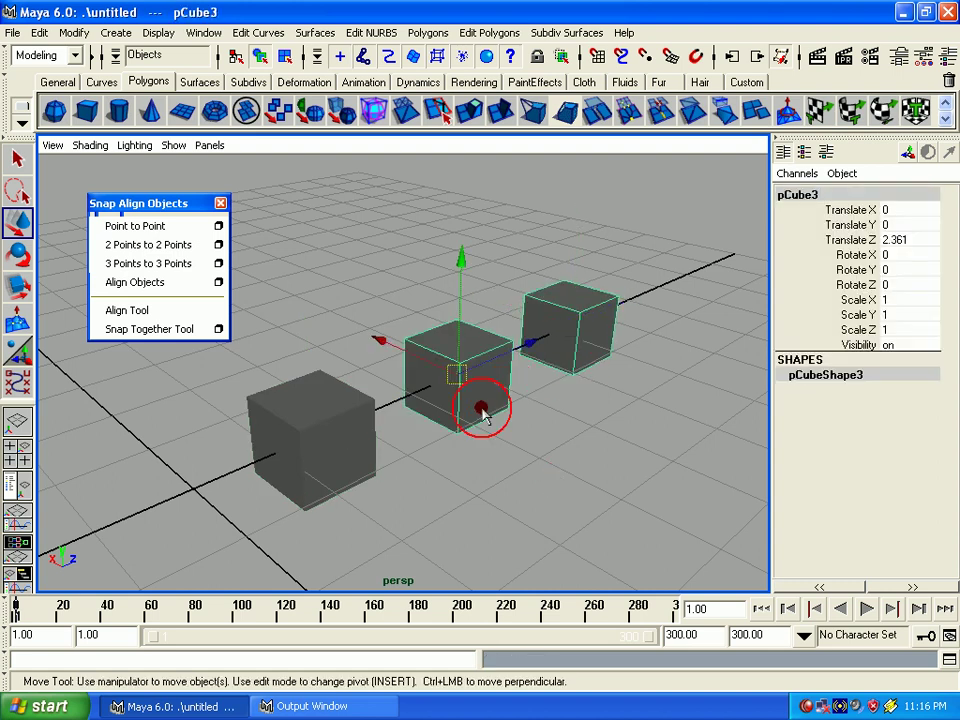
left_click(319, 400)
left_click(574, 332)
left_click(301, 437)
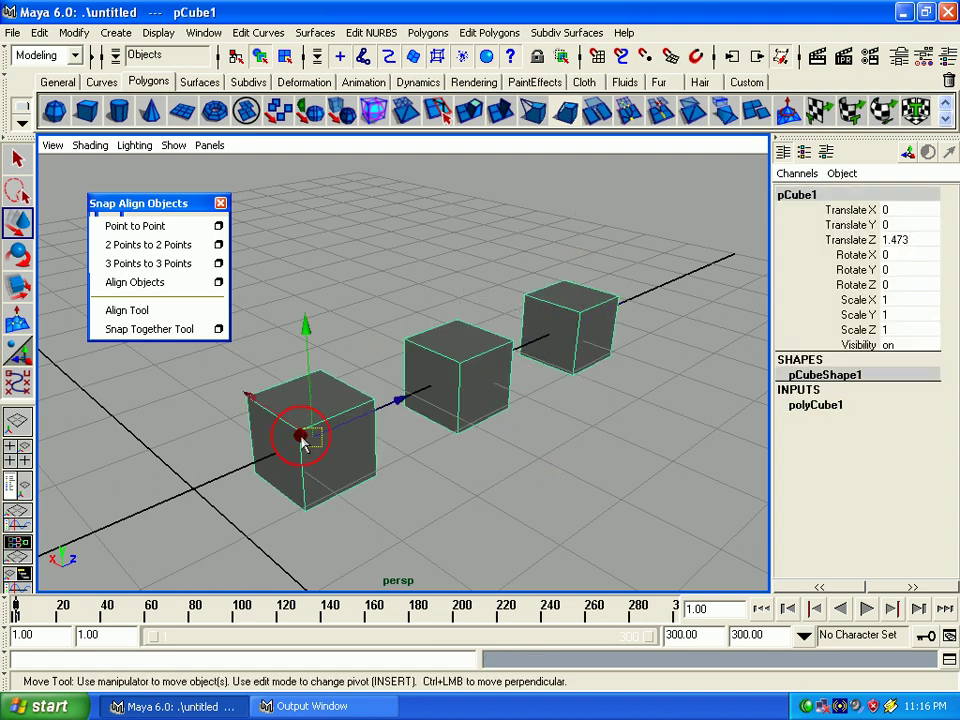
mouse_move(375, 480)
right_mouse_down("alt")
mouse_move(375, 407)
mouse_move(364, 413)
mouse_move(349, 386)
right_mouse_up("alt")
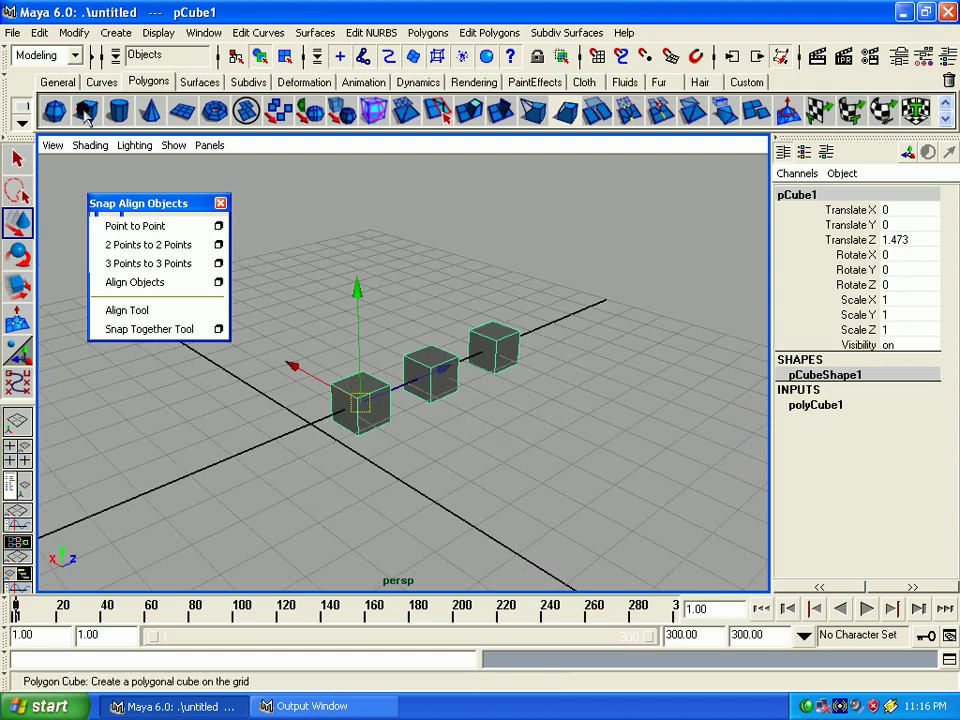
Create pCube4 at the front-left, then pick a corner vertex on pCube1 and on pCube4
left_click(86, 110)
left_click_drag(362, 413, 320, 425)
left_click(355, 398)
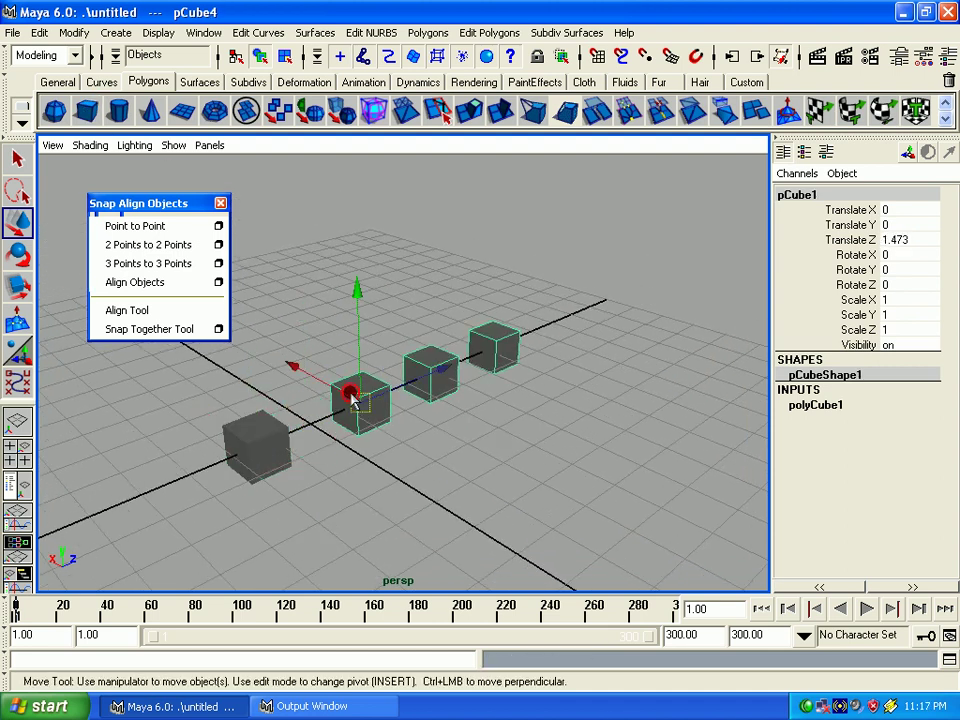
right_click_drag(345, 390, 316, 388)
left_click(326, 392)
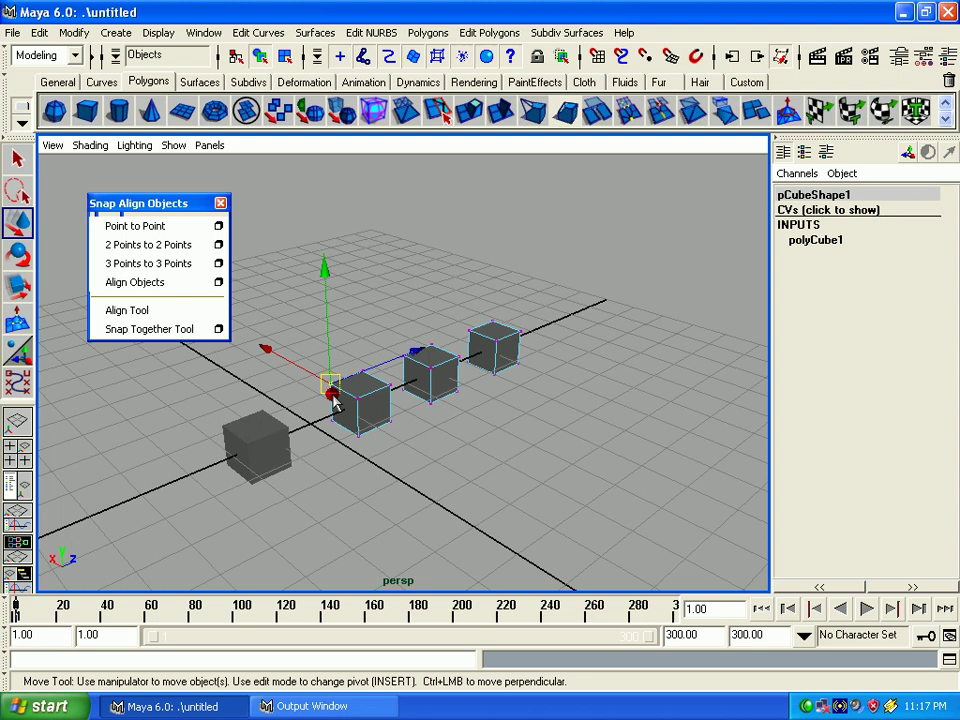
left_click(251, 424, "shift")
right_click_drag(265, 420, 200, 410)
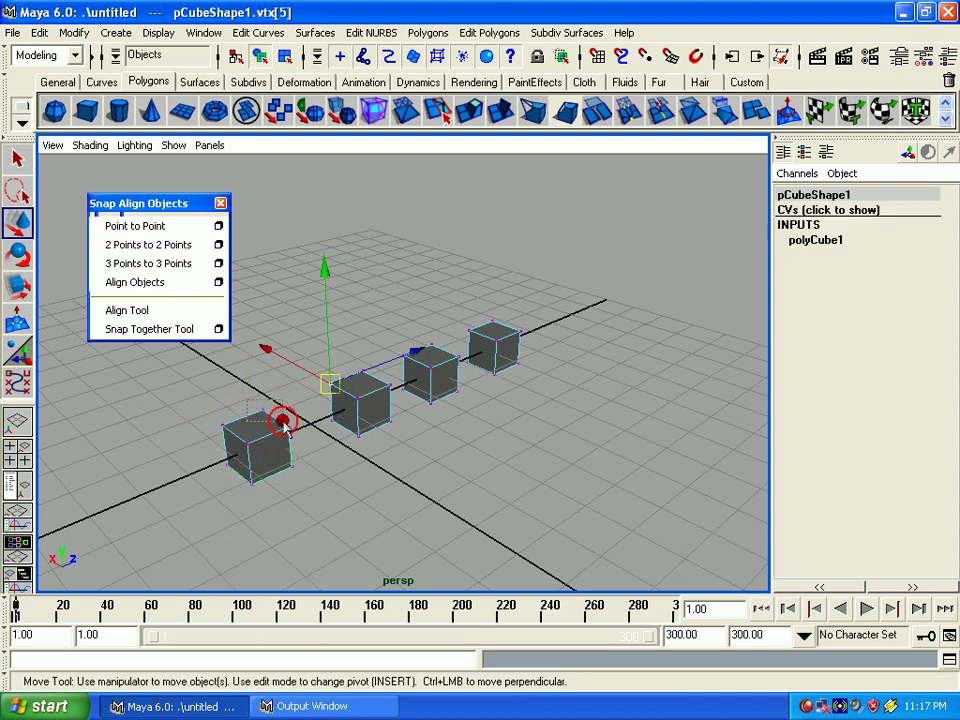
left_click(278, 420, "shift")
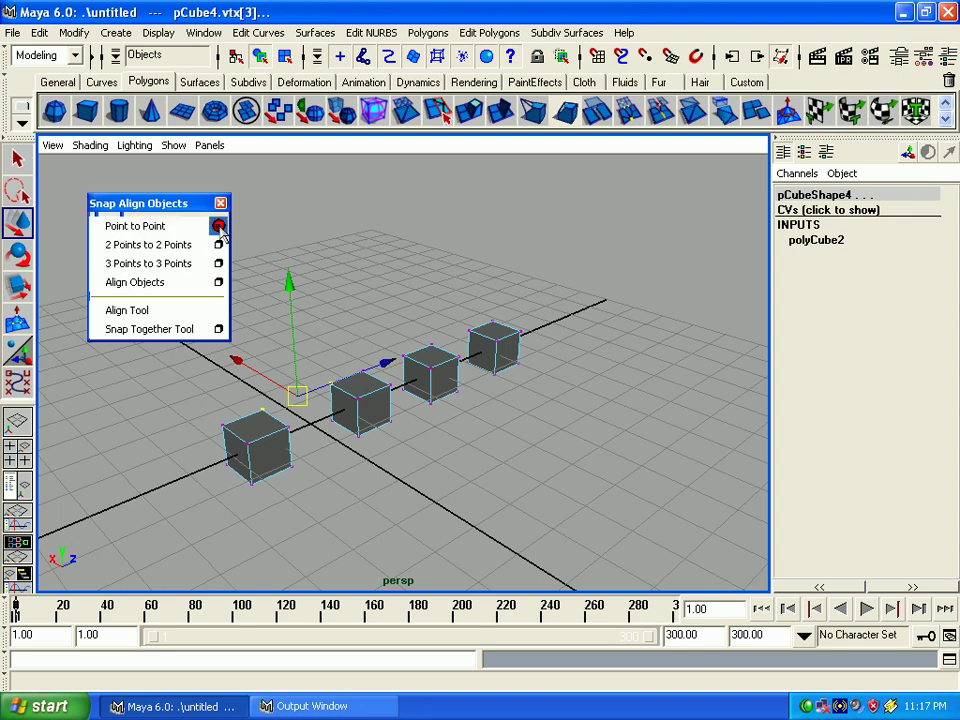
Apply a Point to Point snap of pCube4 onto the first cube, then undo it and close the options
left_click(218, 225)
left_click_drag(771, 14, 734, 61)
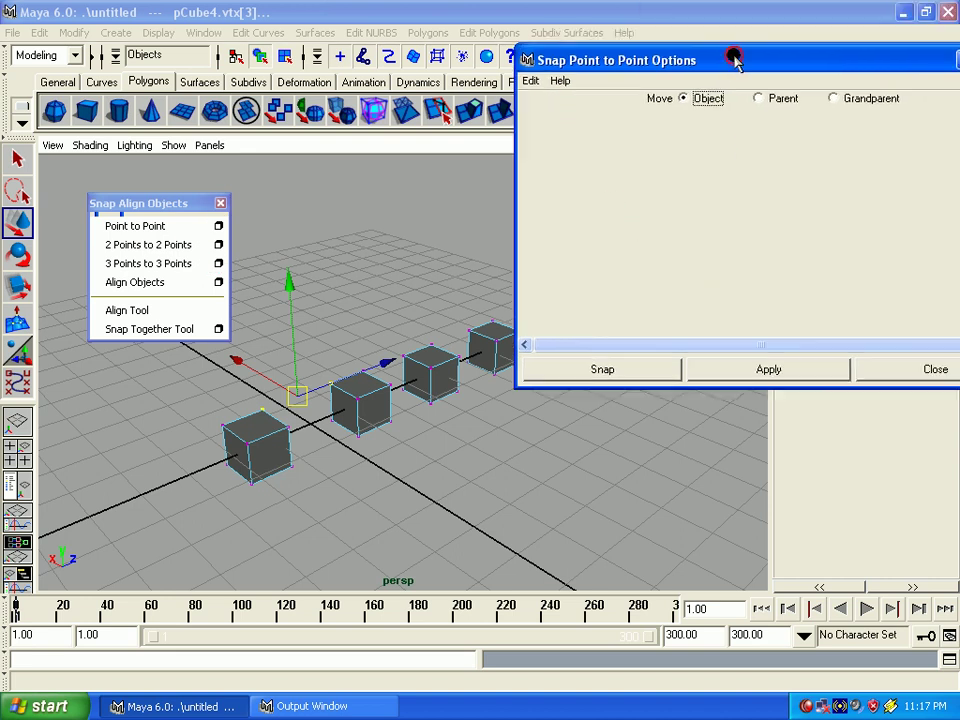
left_click(766, 372)
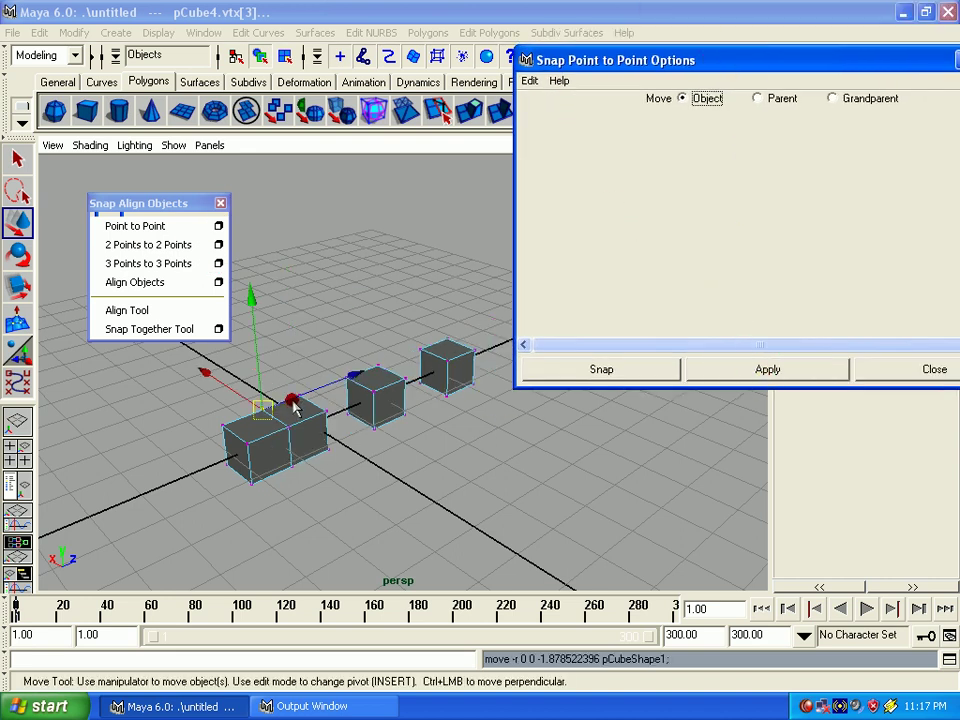
left_click(450, 418)
key("ctrl+z")
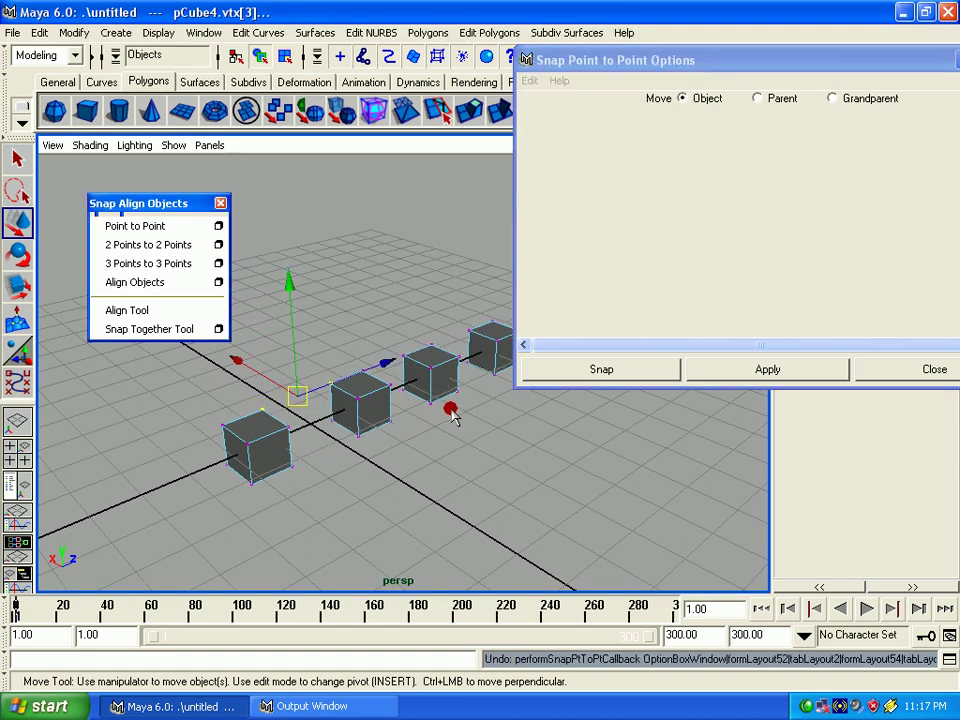
left_click(889, 368)
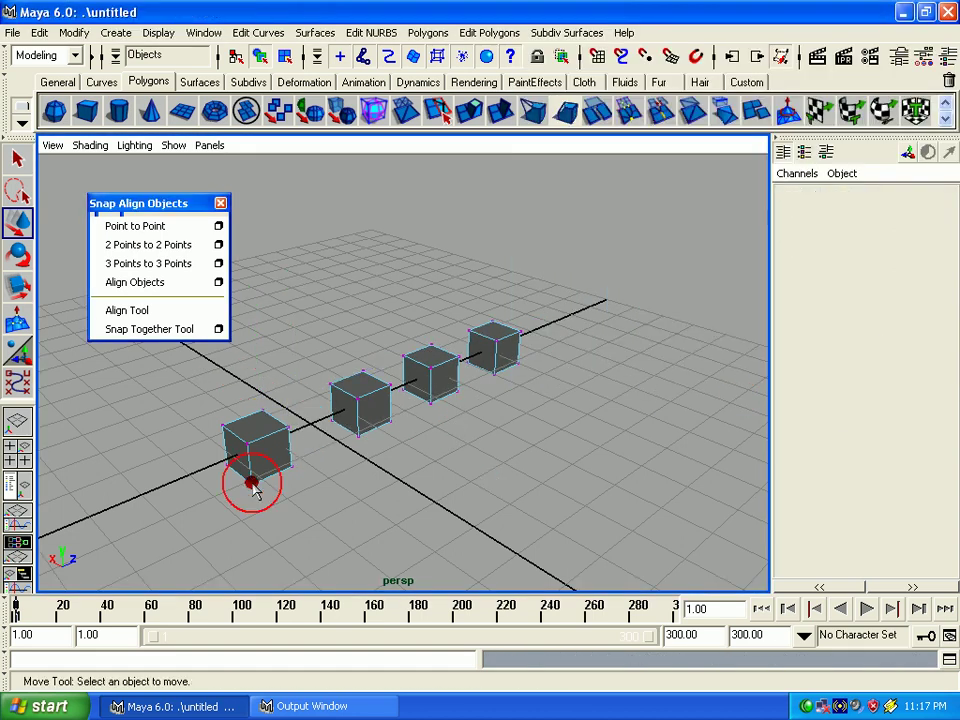
In Object Mode, move pCube4 past the row to Translate -2.161, 0, 9.233
right_click_drag(272, 430, 310, 418)
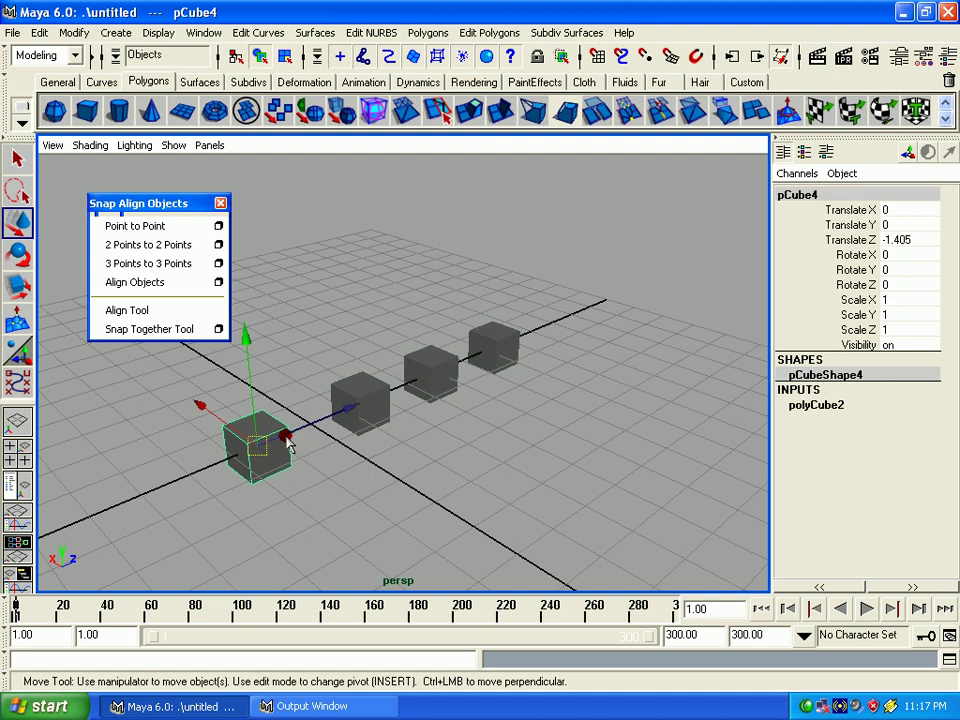
mouse_move(287, 447)
left_mouse_down()
mouse_move(600, 377)
mouse_move(606, 366)
mouse_move(566, 350)
left_mouse_up()
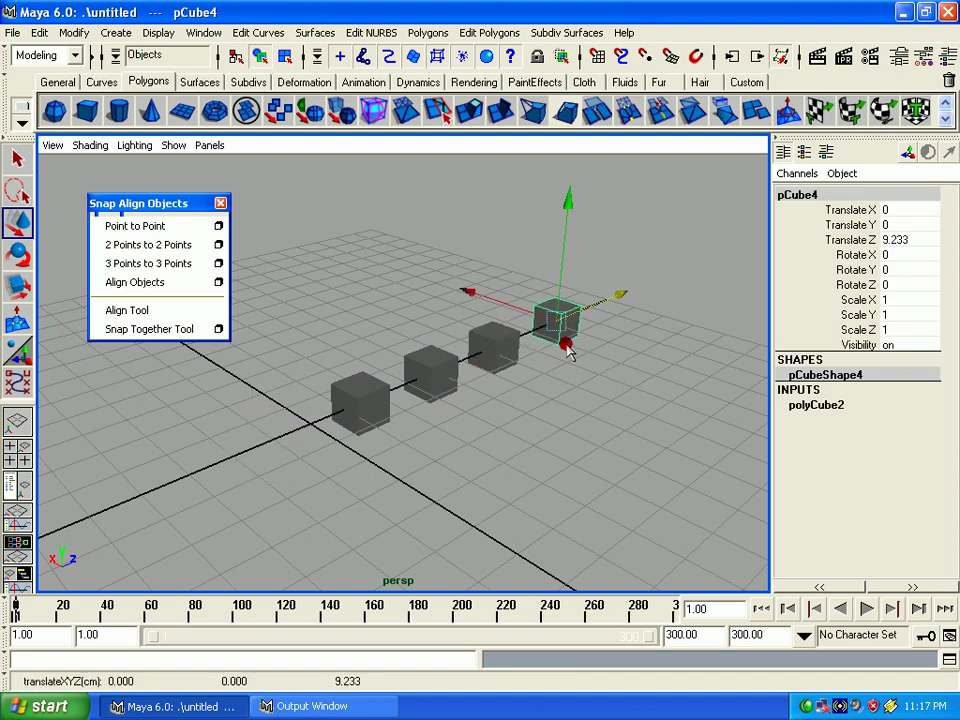
mouse_move(510, 305)
left_mouse_down()
mouse_move(552, 343)
mouse_move(500, 393)
mouse_move(600, 290)
left_mouse_up()
right_click(579, 280)
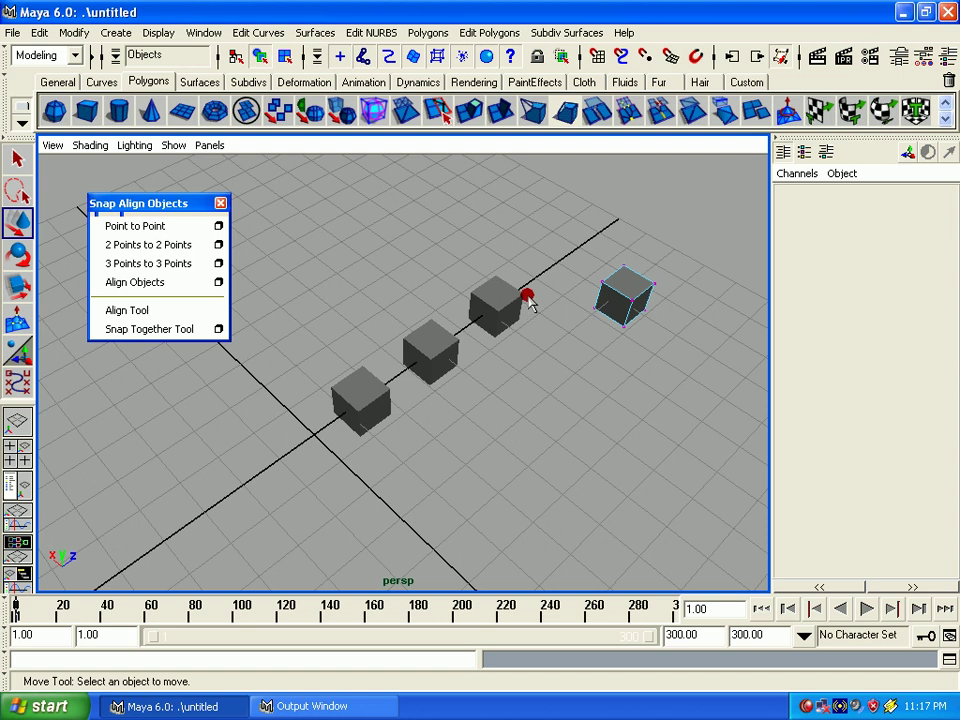
Pick vertices on pCube4 and pCube2, apply a Point to Point snap, then undo it
left_click(600, 285)
left_click(508, 302)
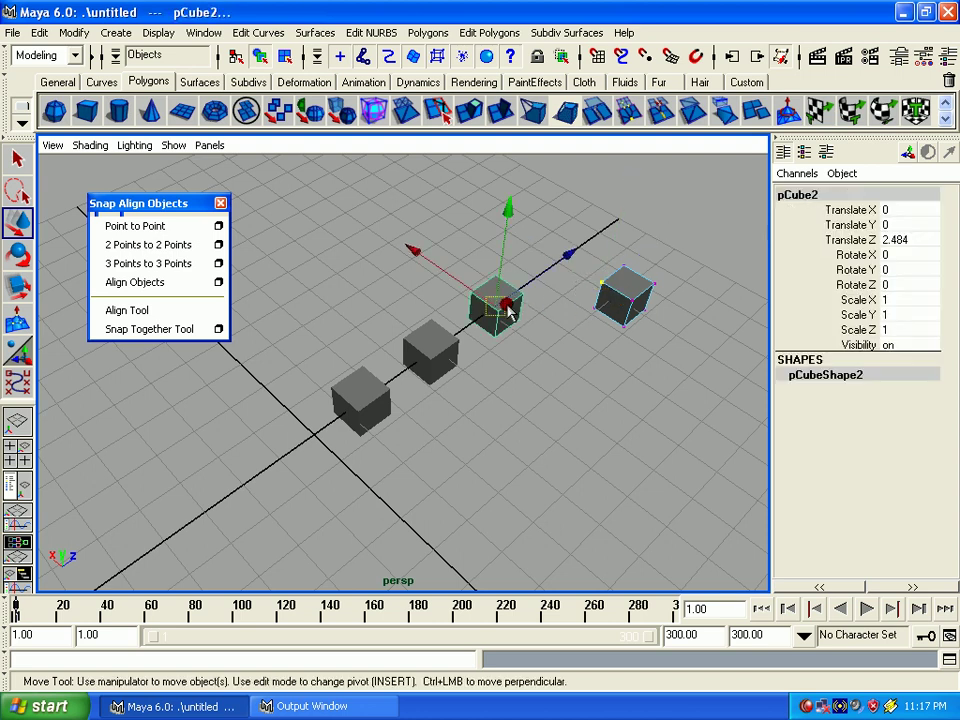
right_click_drag(508, 302, 471, 300)
left_click_drag(531, 294, 547, 314, "shift")
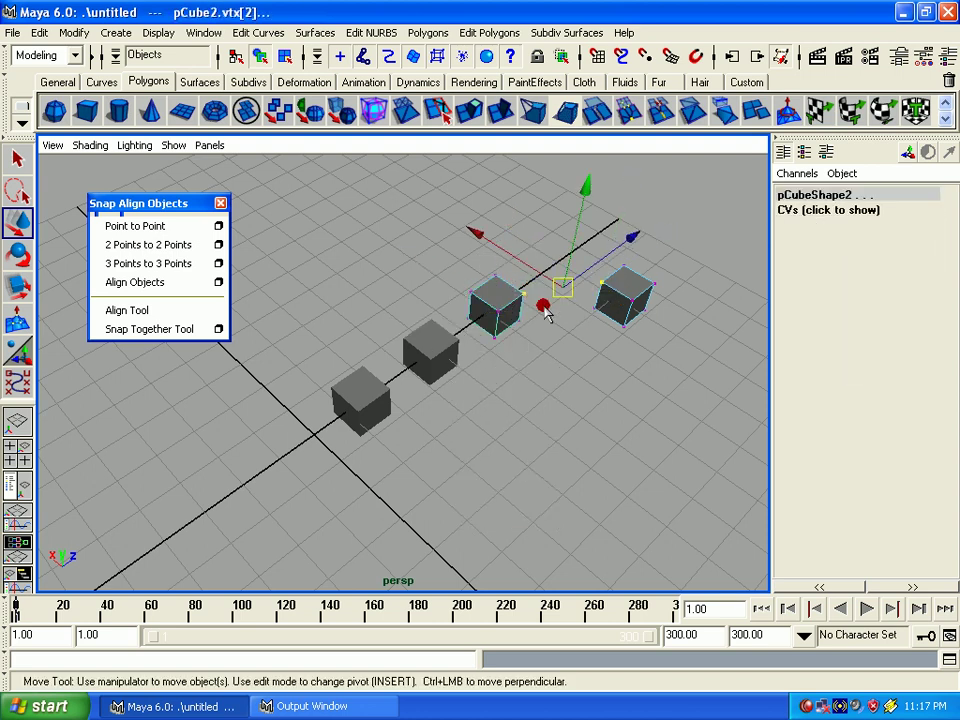
left_click(218, 226)
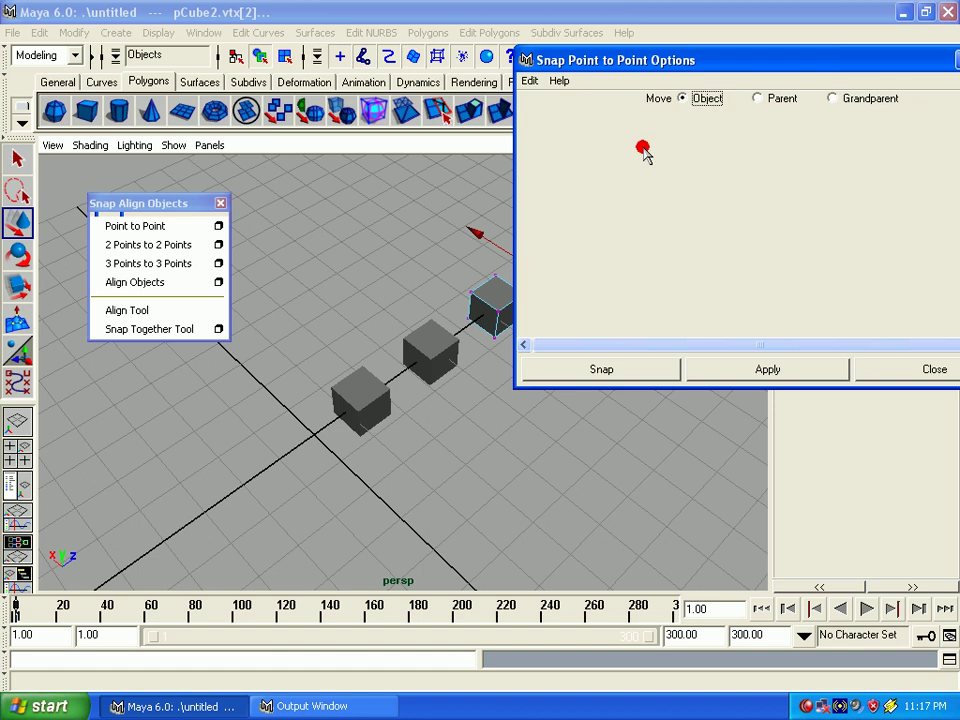
left_click(745, 372)
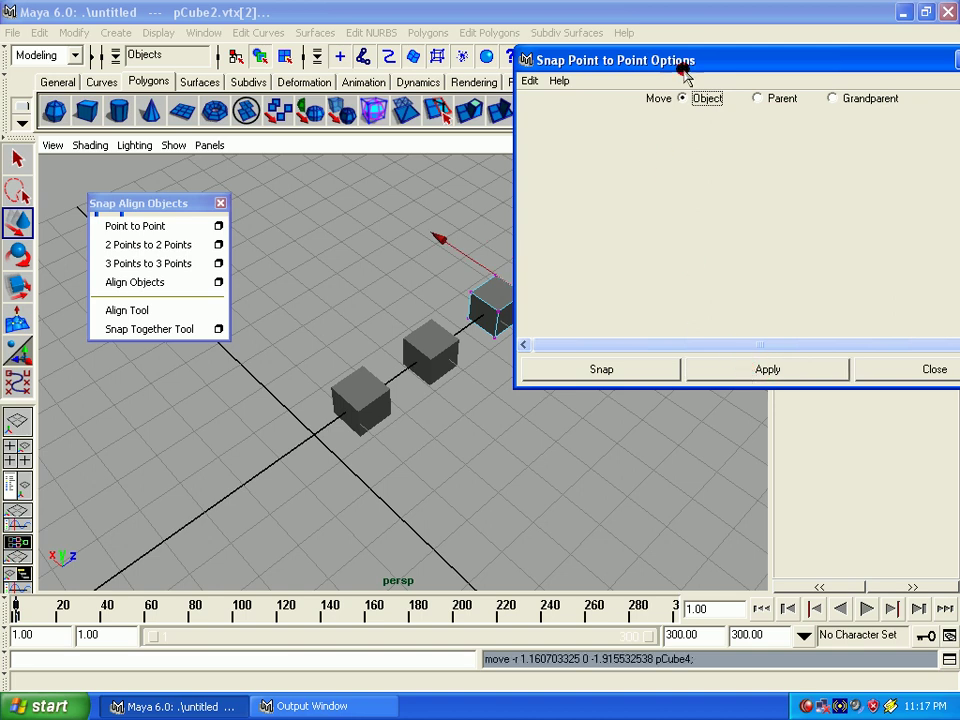
mouse_move(684, 62)
left_mouse_down()
mouse_move(745, 440)
mouse_move(621, 407)
left_mouse_up()
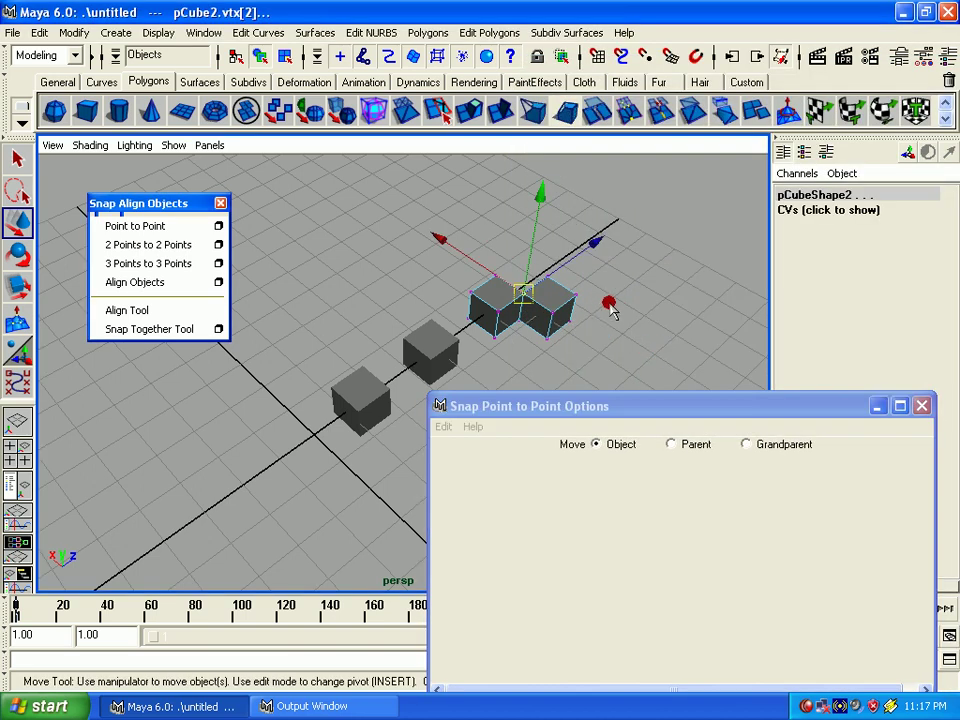
key("ctrl+z")
key("ctrl+z")
Select a pCube2 vertex then a pCube4 vertex and apply the snap, joining them corner to corner
left_click(522, 293)
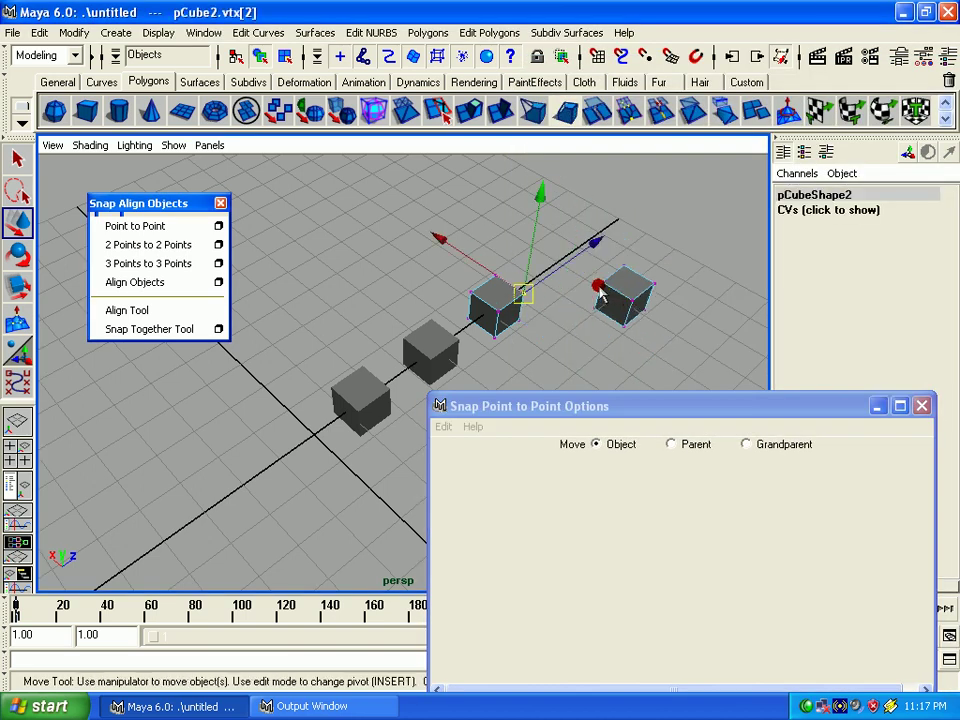
left_click(600, 282, "shift")
mouse_move(649, 398)
left_mouse_down()
mouse_move(806, 200)
mouse_move(210, 141)
left_mouse_up()
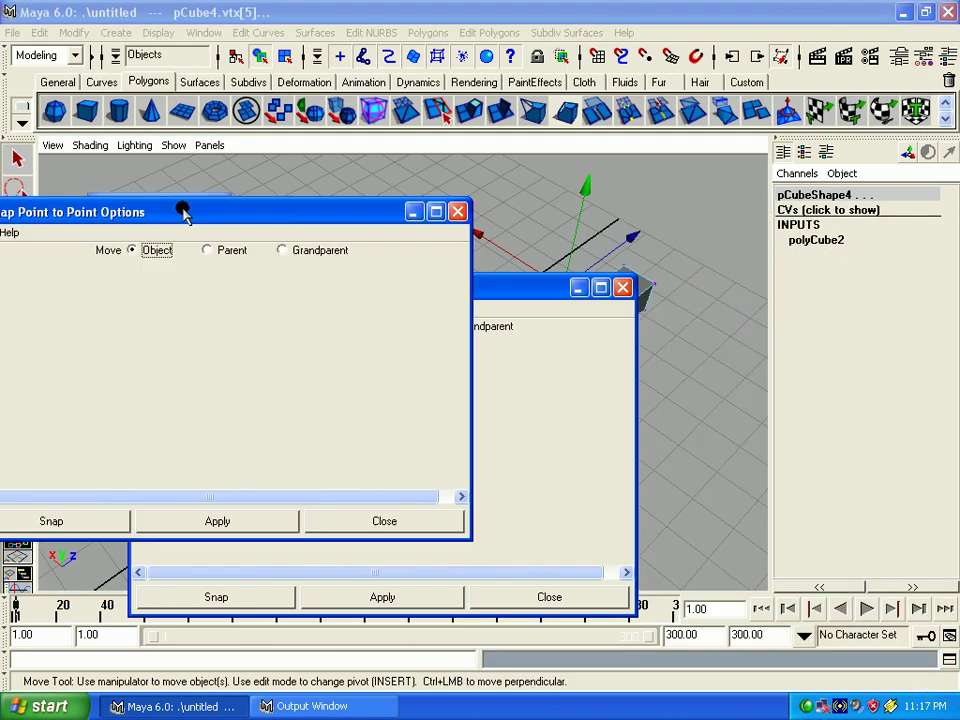
left_click(235, 452)
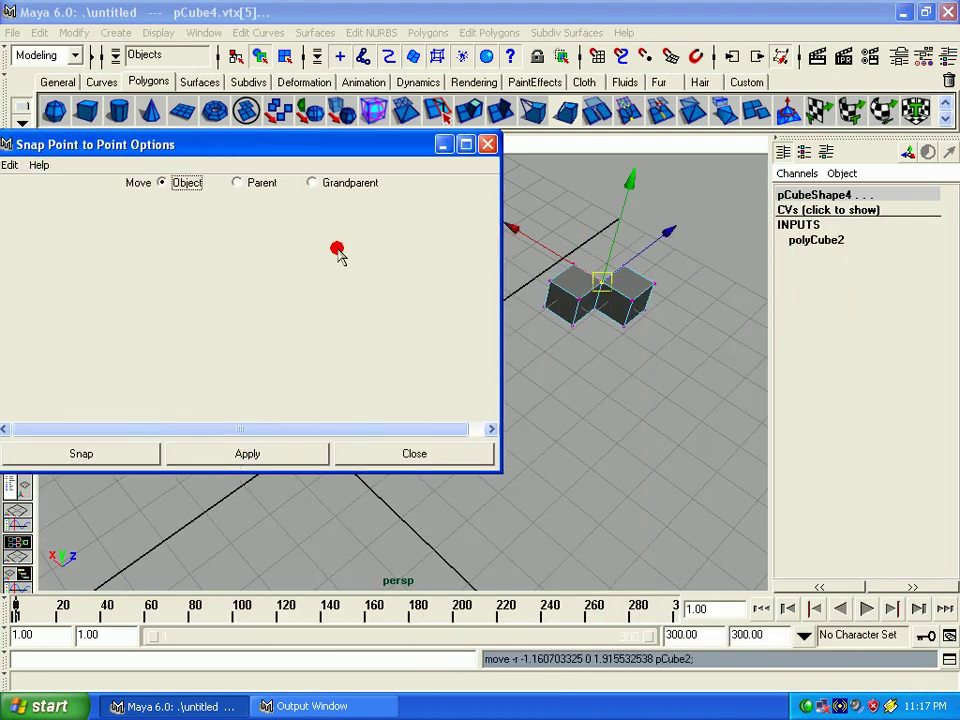
left_click_drag(341, 155, 363, 461)
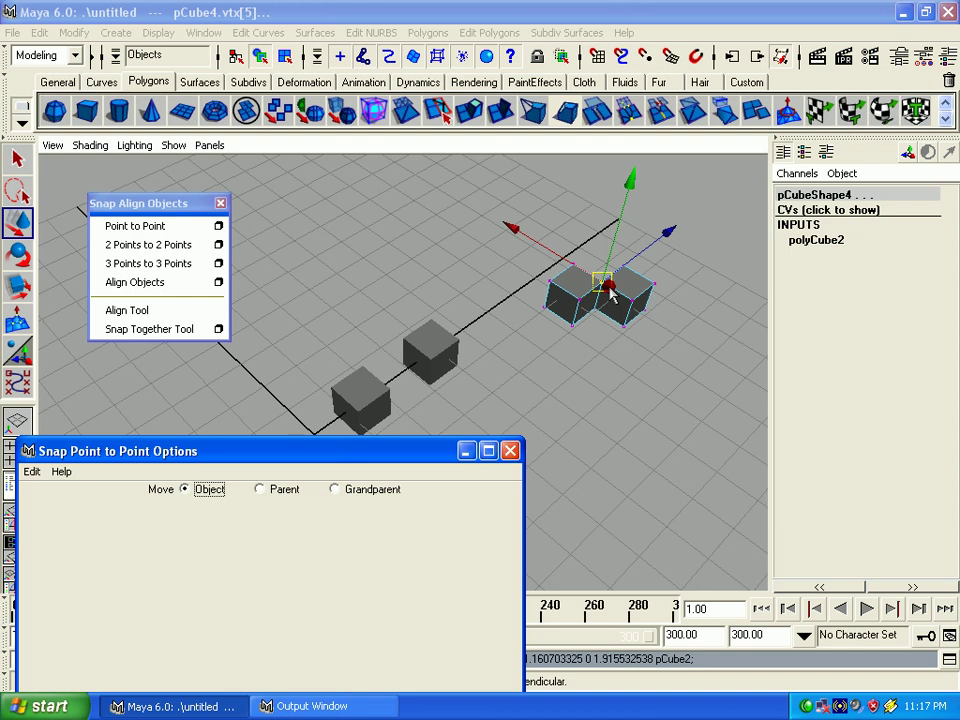
Undo the snap, reapply it with Move set to Parent, then undo that
key("ctrl+z")
left_click_drag(370, 450, 337, 304)
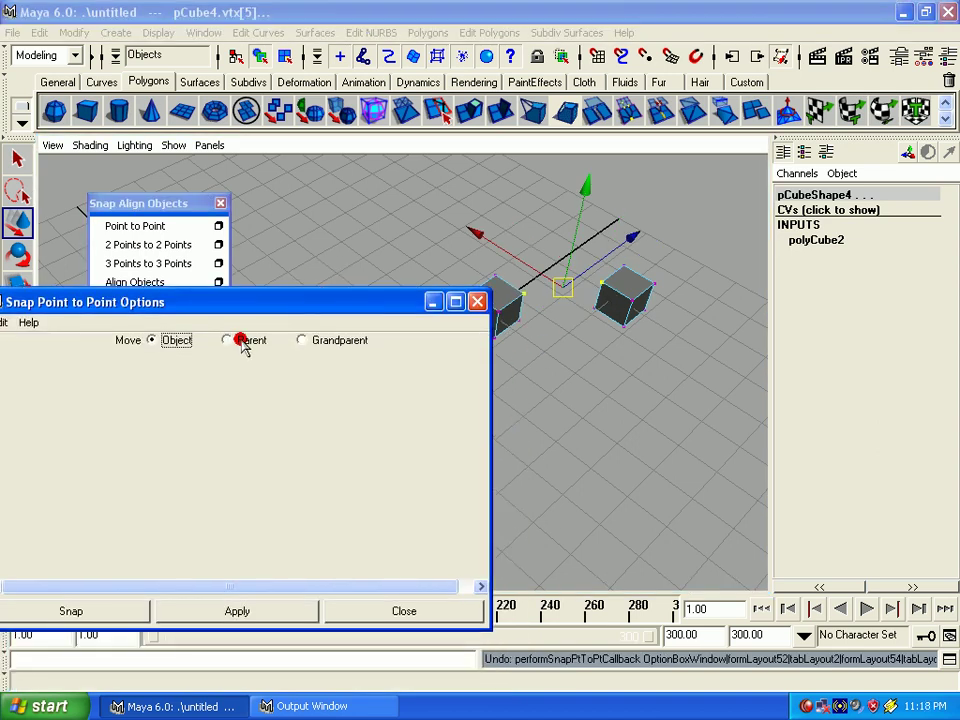
left_click(228, 340)
left_click_drag(257, 314, 257, 322)
left_click(240, 618)
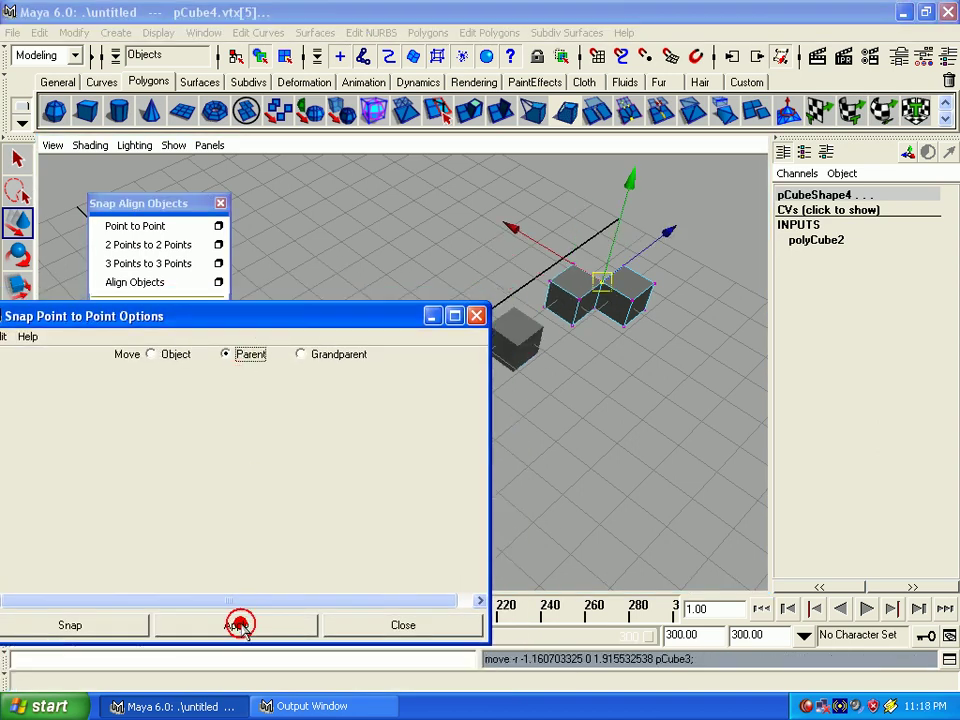
left_click_drag(380, 327, 420, 486)
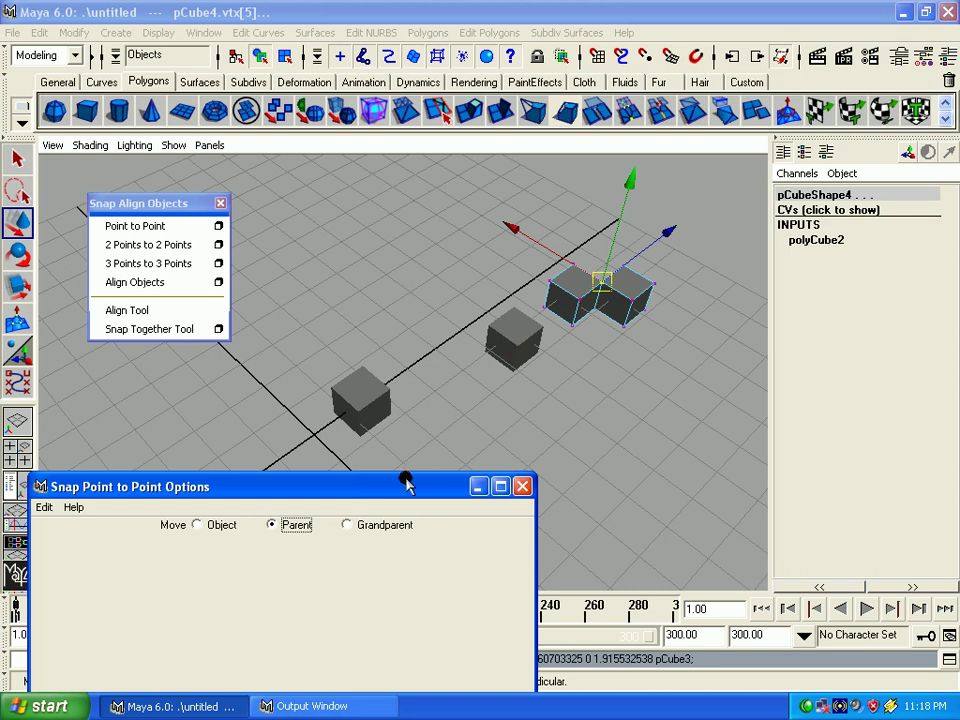
left_click(418, 448)
left_click(380, 482)
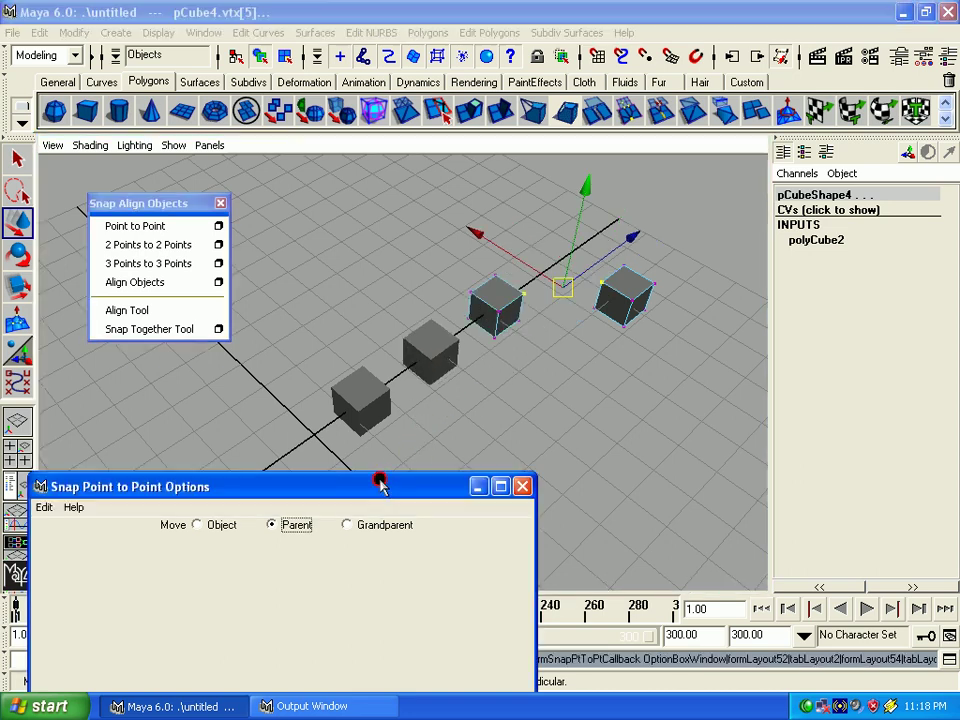
Apply the snap with Move set to Grandparent, close the options, and clear the selection
left_click_drag(380, 482, 334, 323)
left_click(303, 366)
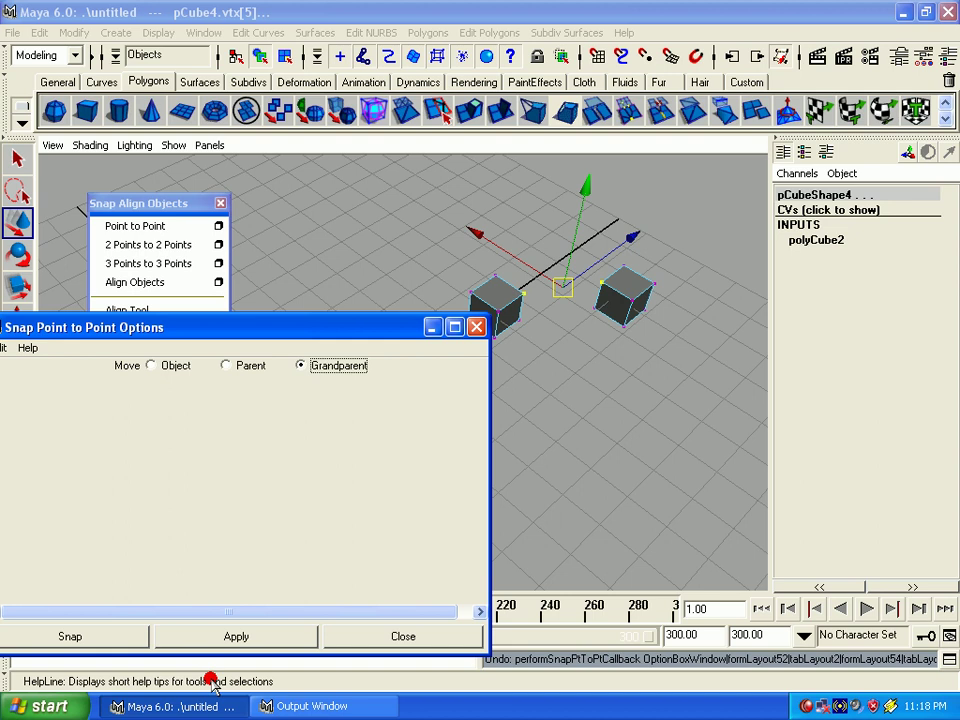
left_click(223, 634)
left_click_drag(340, 322, 343, 504)
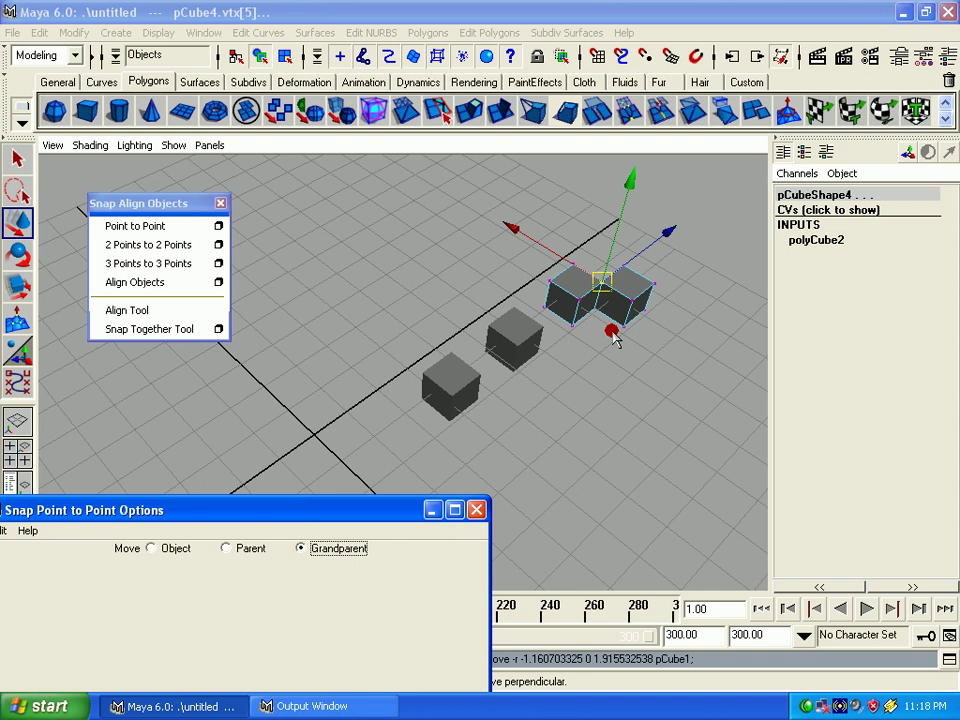
left_click_drag(315, 500, 320, 390)
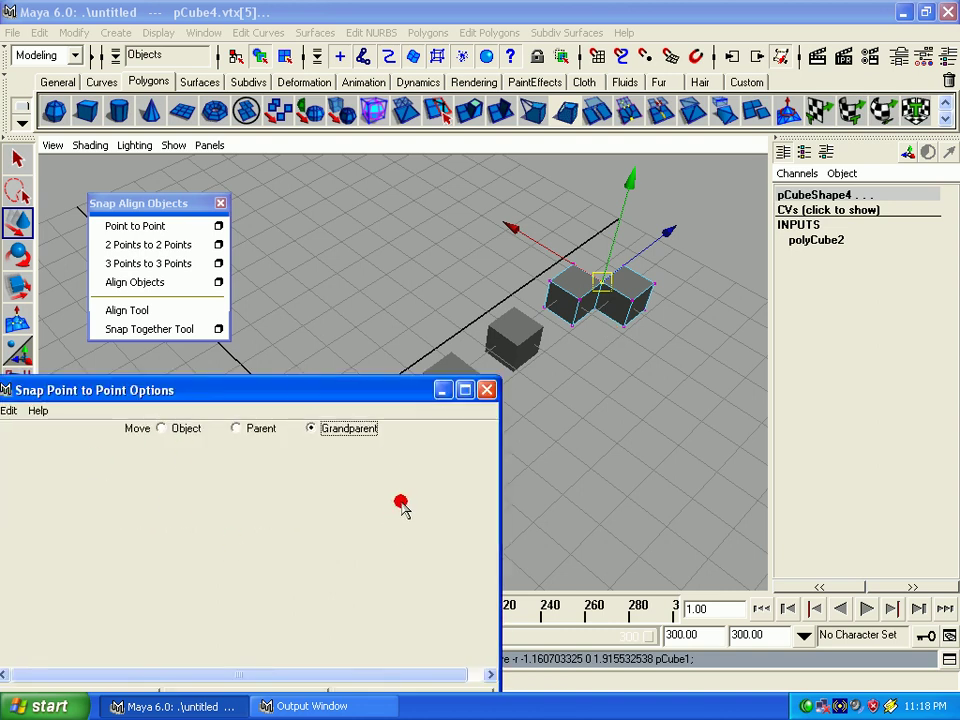
left_click(487, 389)
left_click(528, 500)
mouse_move(528, 500)
left_mouse_down("alt")
mouse_move(495, 328)
mouse_move(551, 398)
left_mouse_up("alt")
key("ctrl+z")
left_click(553, 400)
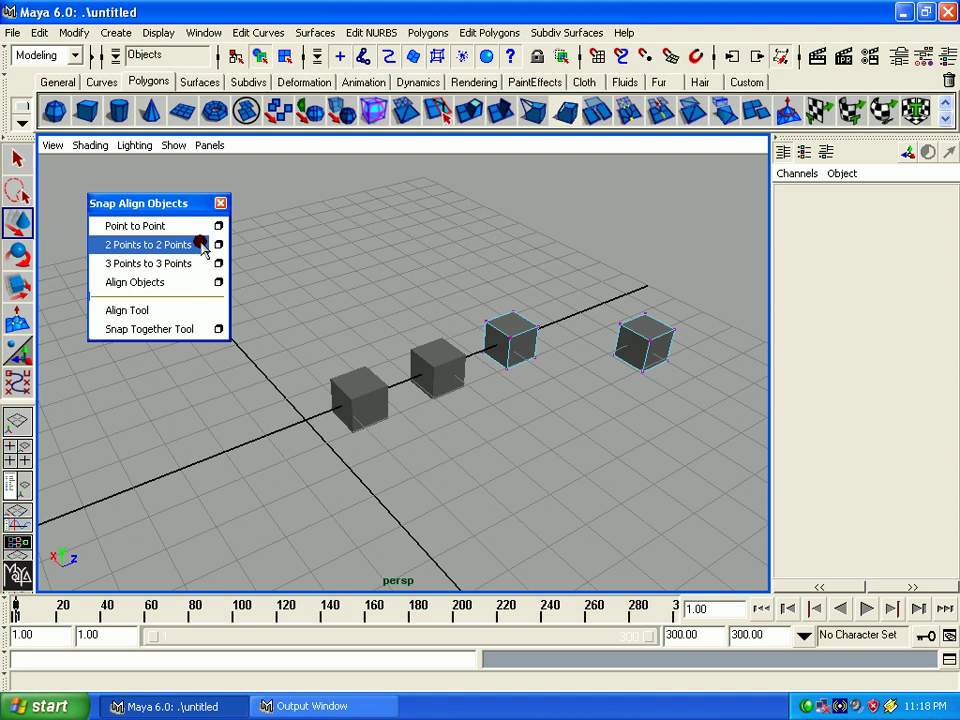
Set the 2 Points to 2 Points snap type to Left, then close its options window
left_click(217, 245)
mouse_move(275, 390)
left_mouse_down()
mouse_move(347, 281)
mouse_move(283, 150)
mouse_move(216, 141)
left_mouse_up()
left_click(104, 203)
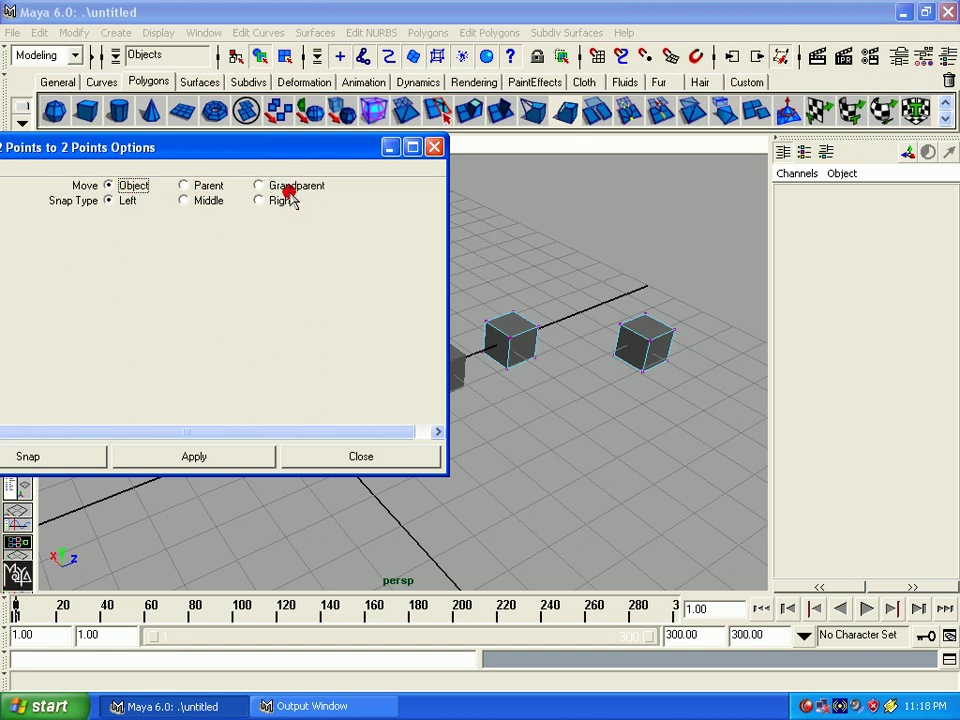
left_click_drag(335, 155, 347, 261)
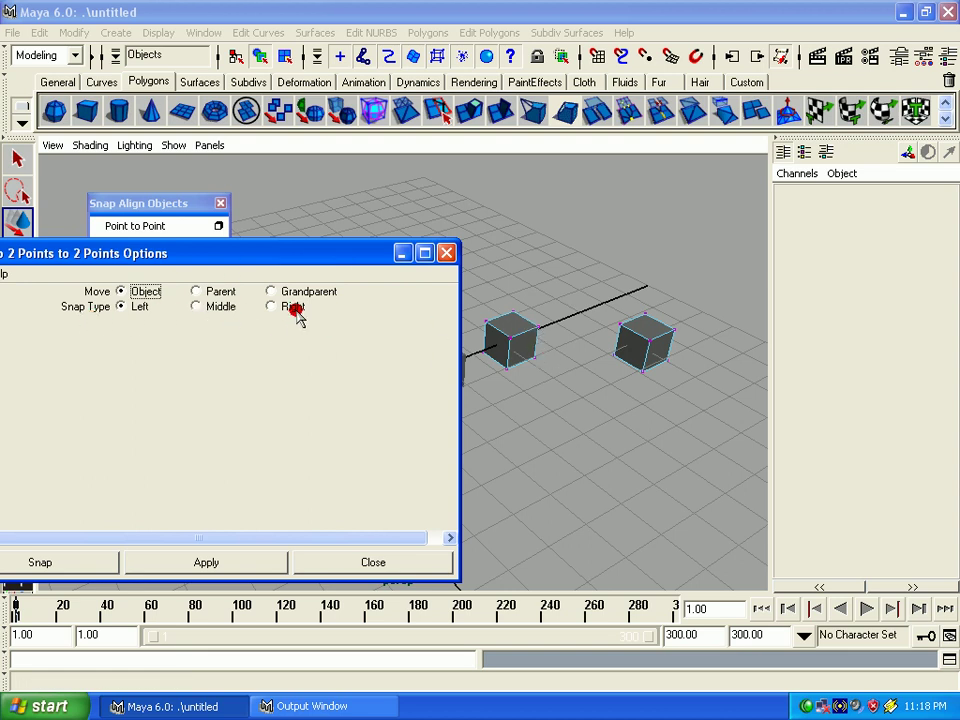
left_click(447, 253)
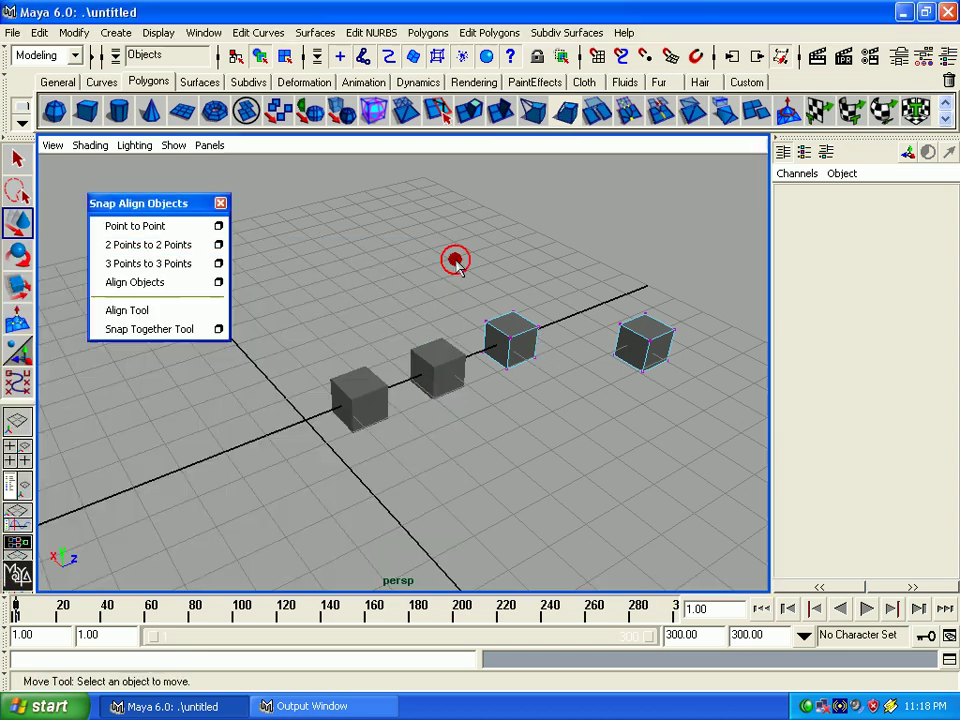
left_click_drag(475, 295, 557, 476)
Delete the two middle cubes and move pCube4 beside pCube1
left_click(439, 386)
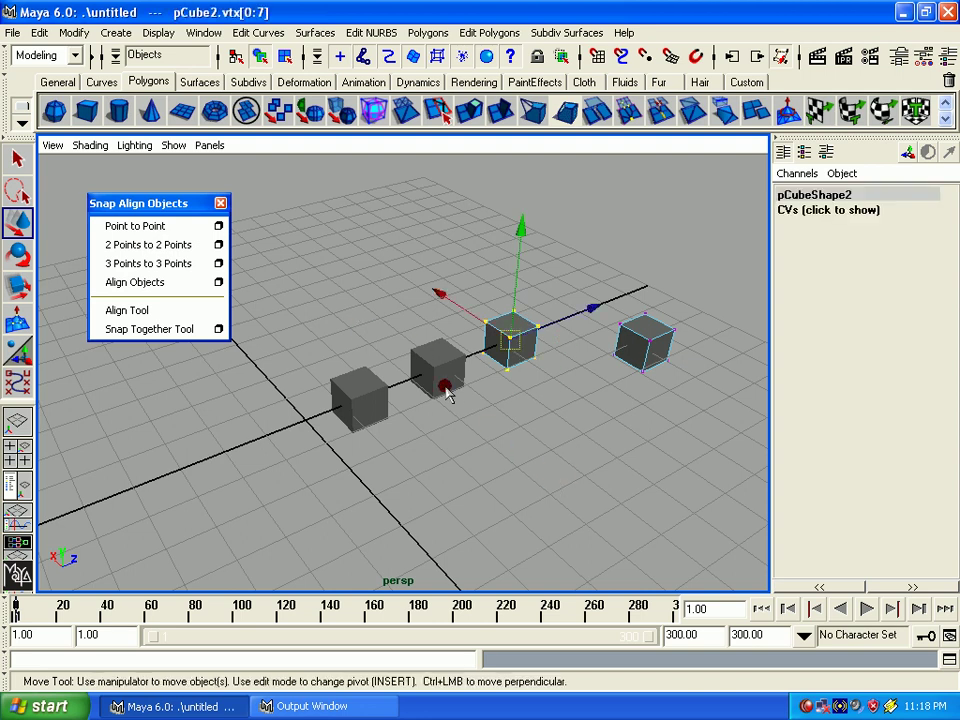
key("Delete")
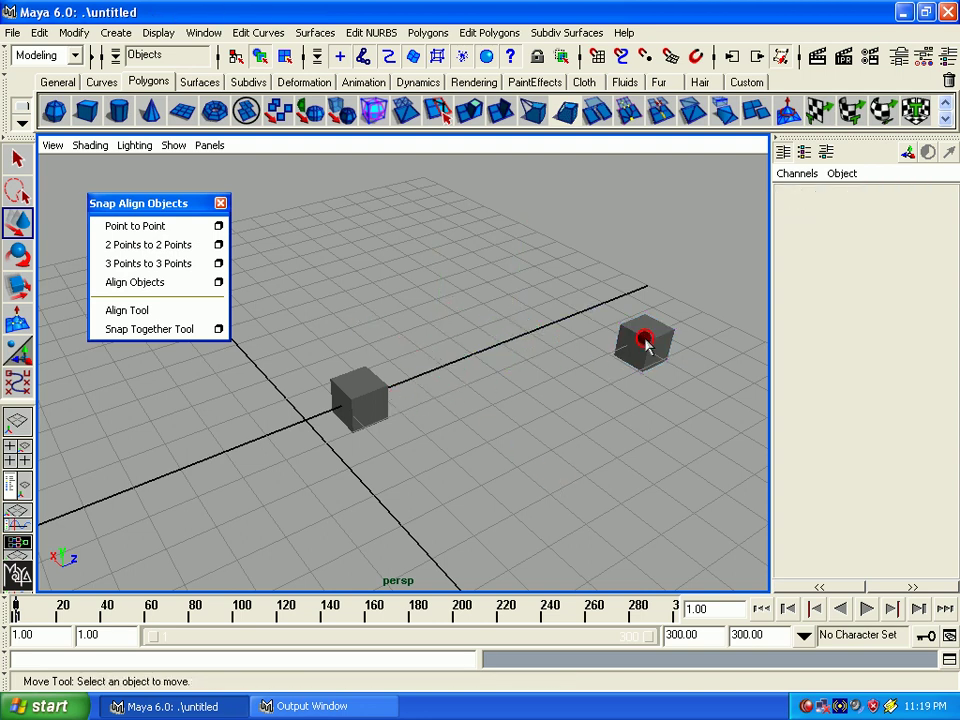
left_click(643, 336)
left_click_drag(640, 342, 437, 364)
left_click(372, 388)
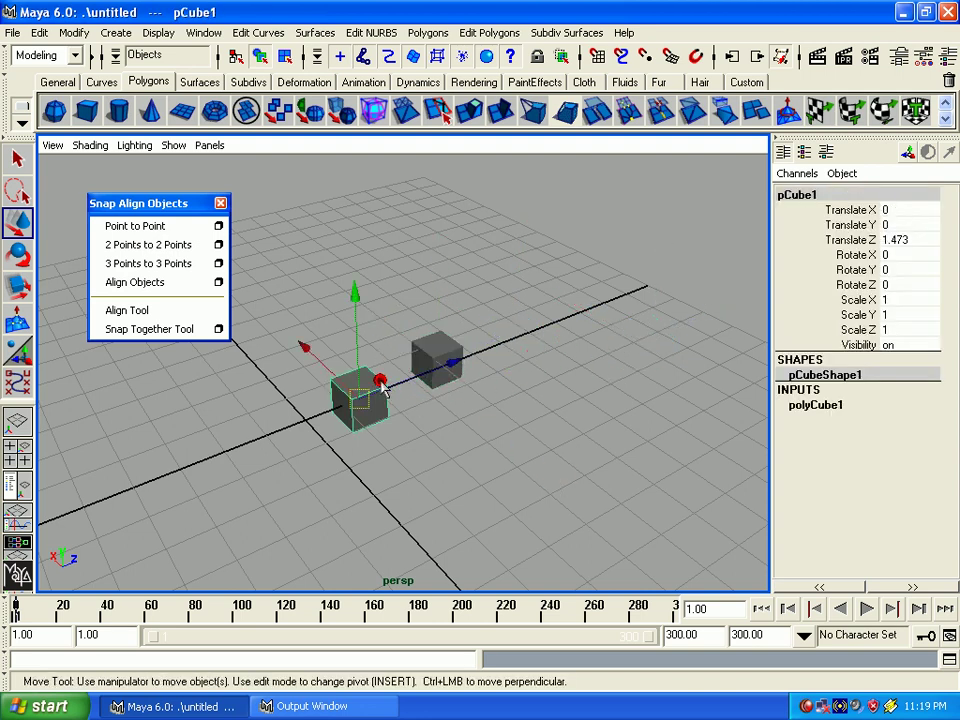
mouse_move(377, 381)
left_mouse_down("alt")
mouse_move(420, 485)
mouse_move(467, 364)
left_mouse_up("alt")
Put both cubes in vertex mode and select two top vertices of pCube4
left_click(460, 385)
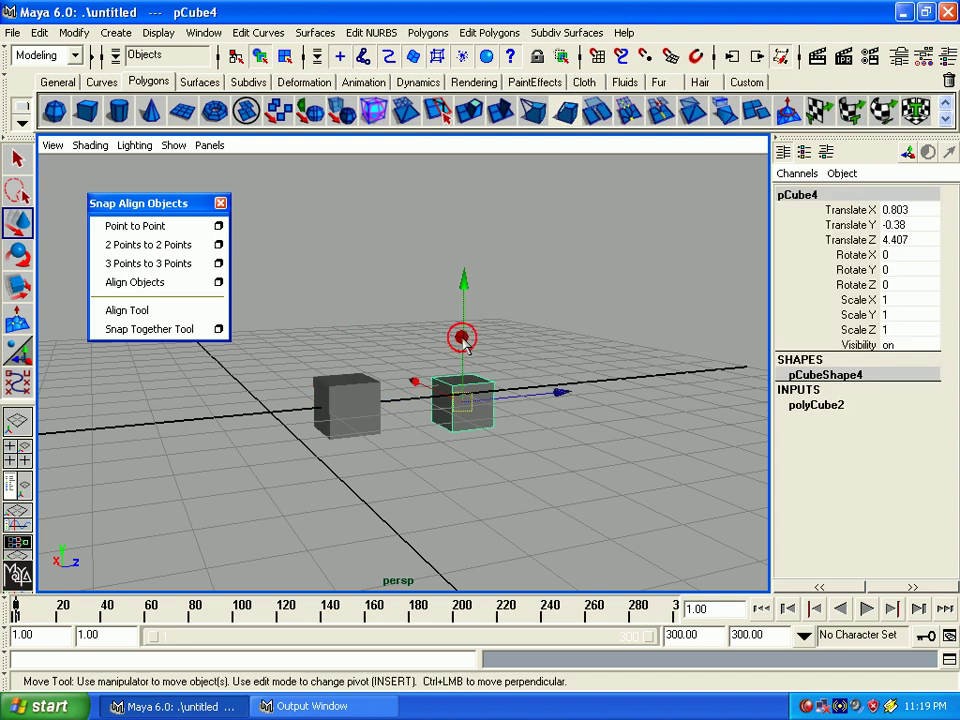
left_click(420, 345)
left_click(372, 398)
right_click_drag(370, 392, 249, 349)
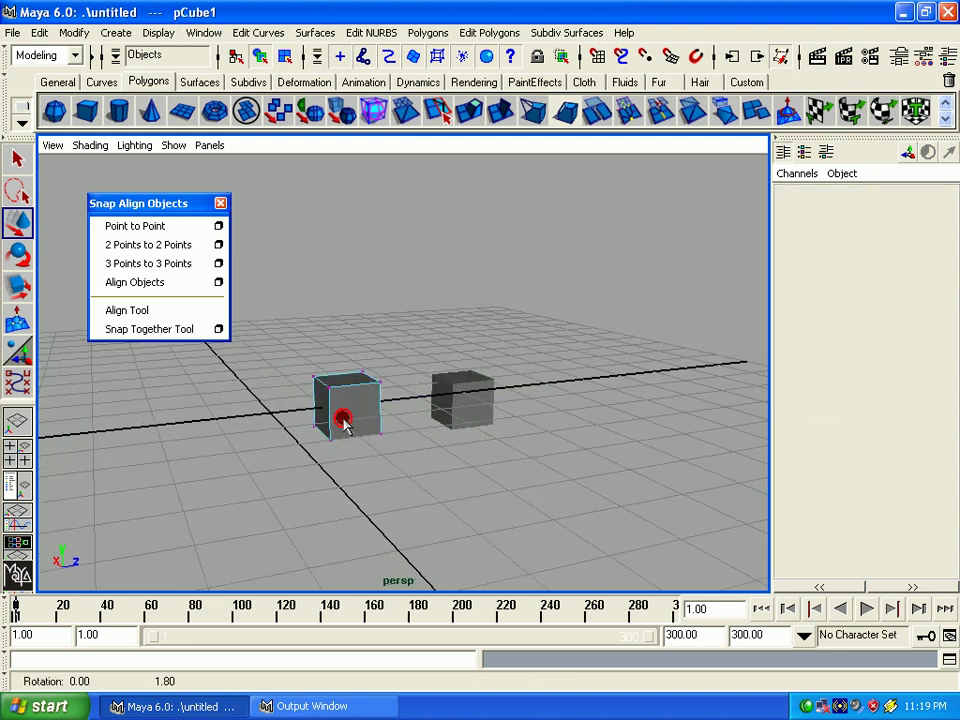
mouse_move(343, 422)
left_mouse_down("alt")
mouse_move(367, 348)
mouse_move(388, 400)
left_mouse_up("alt")
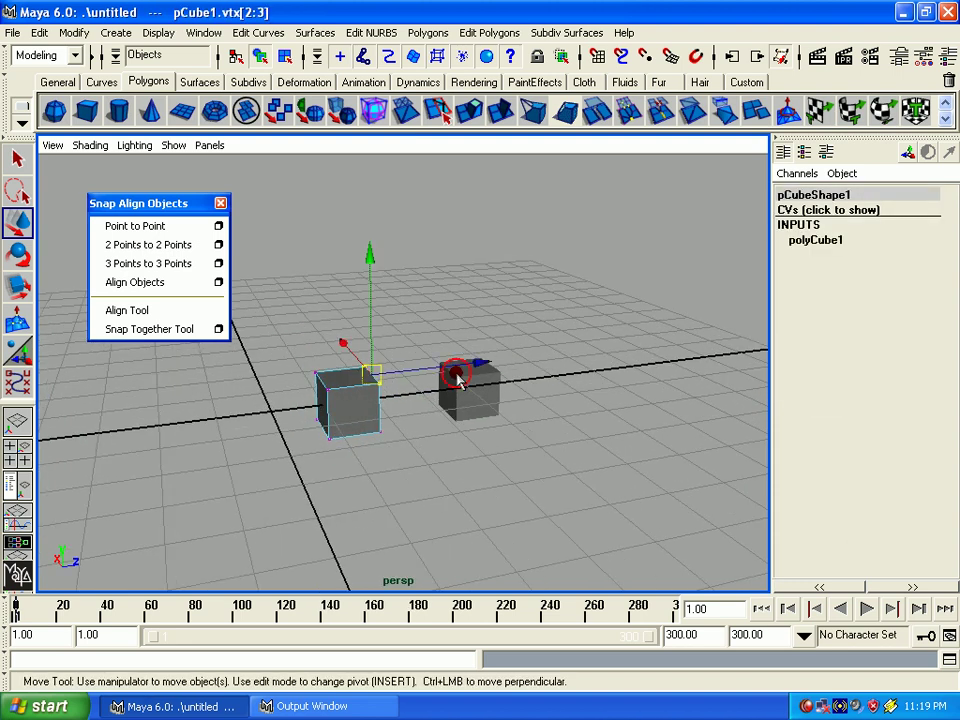
right_click_drag(456, 377, 407, 371)
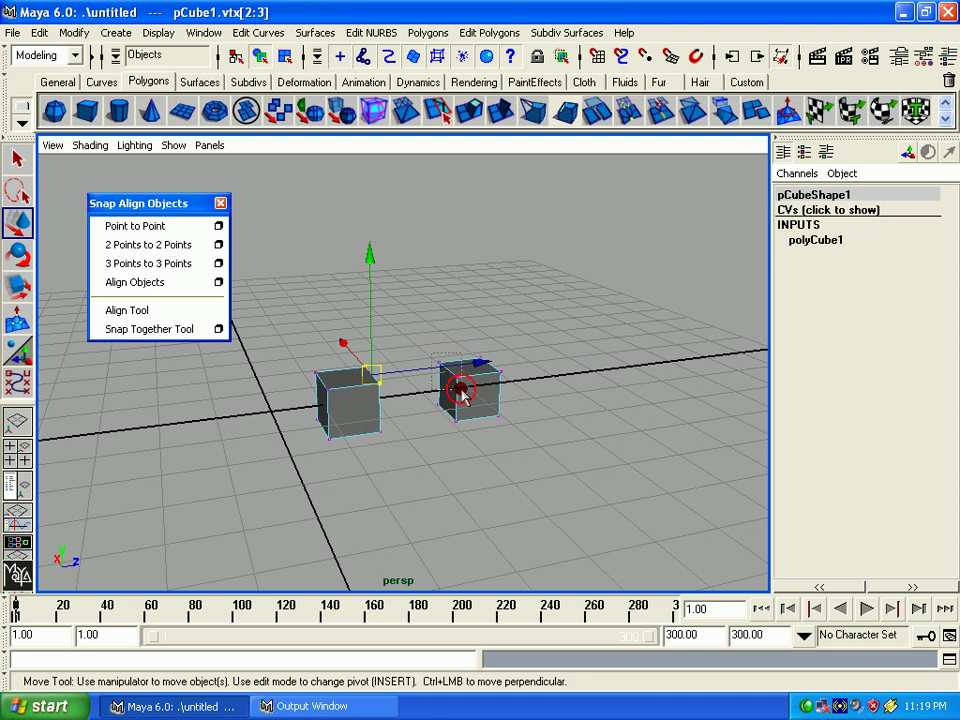
left_click_drag(464, 388, 416, 392)
mouse_move(332, 385)
left_mouse_down("alt")
mouse_move(272, 366)
mouse_move(289, 373)
left_mouse_up("alt")
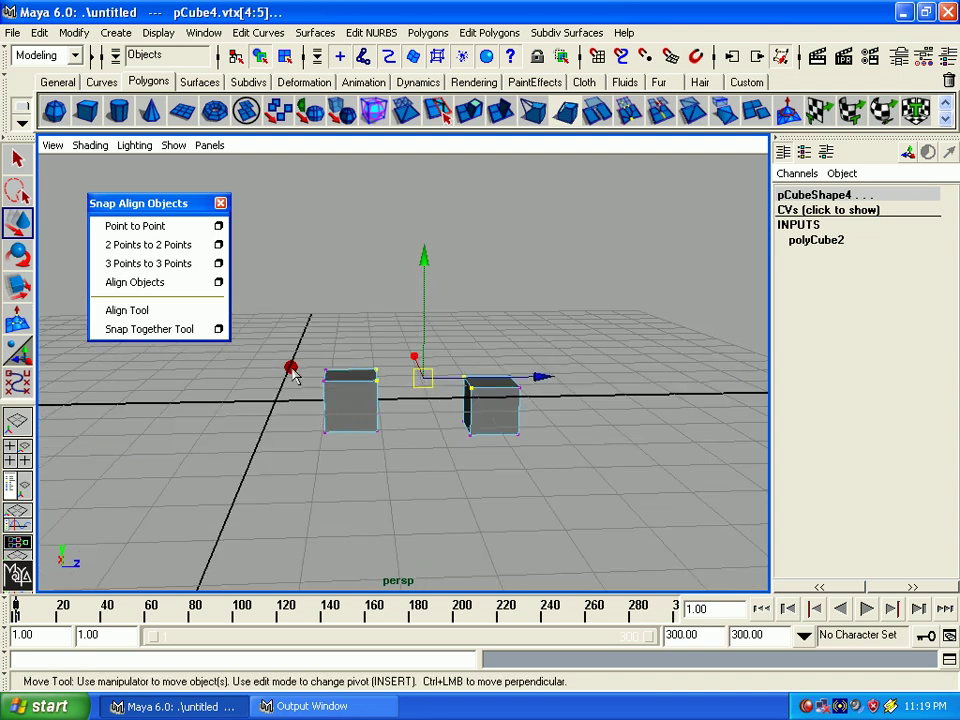
Try a 2 Points to 2 Points snap from its options window, then undo it
left_click(218, 244)
mouse_move(332, 257)
left_mouse_down()
mouse_move(834, 94)
mouse_move(881, 47)
left_mouse_up()
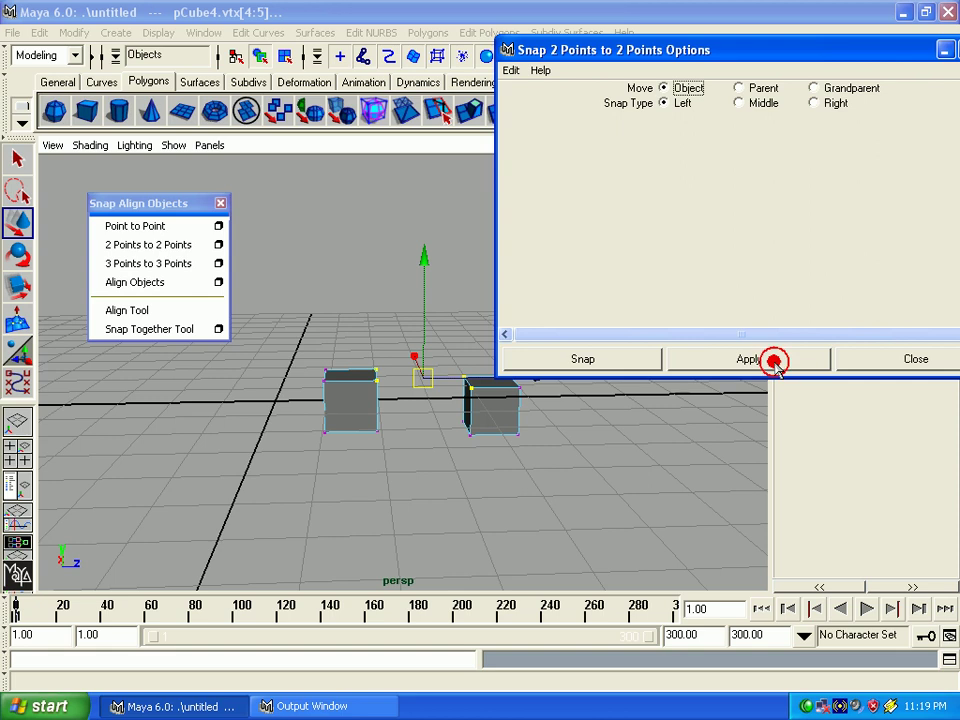
left_click(775, 361)
left_click(621, 411)
key("ctrl+z")
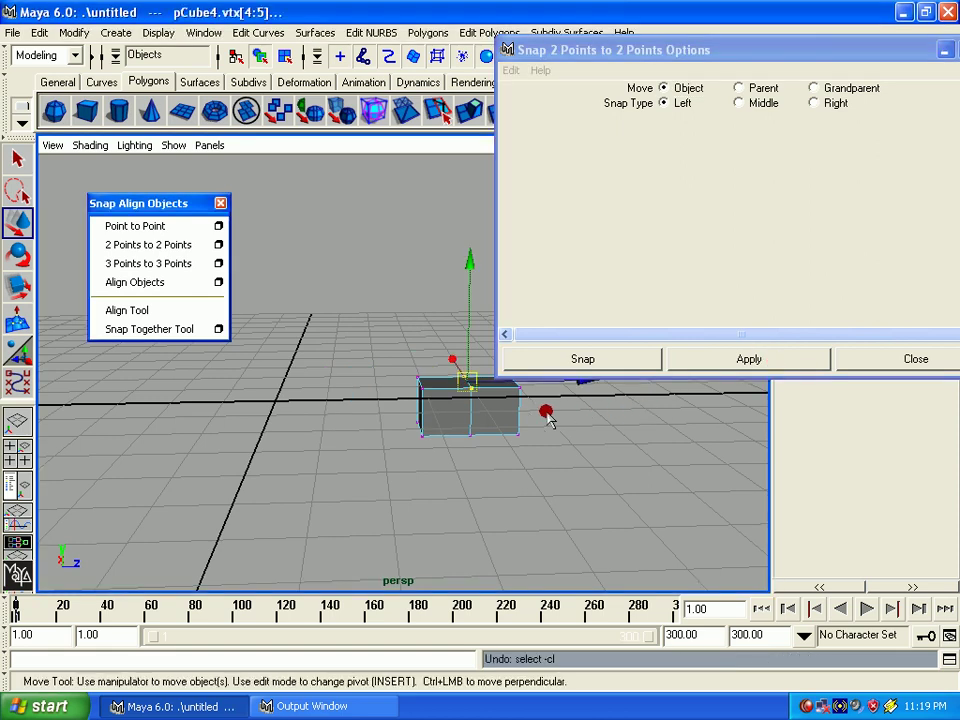
key("ctrl+z")
Select two top vertices on each cube, apply the two-point snap, and undo it
left_click(373, 345)
left_click_drag(373, 345, 395, 397)
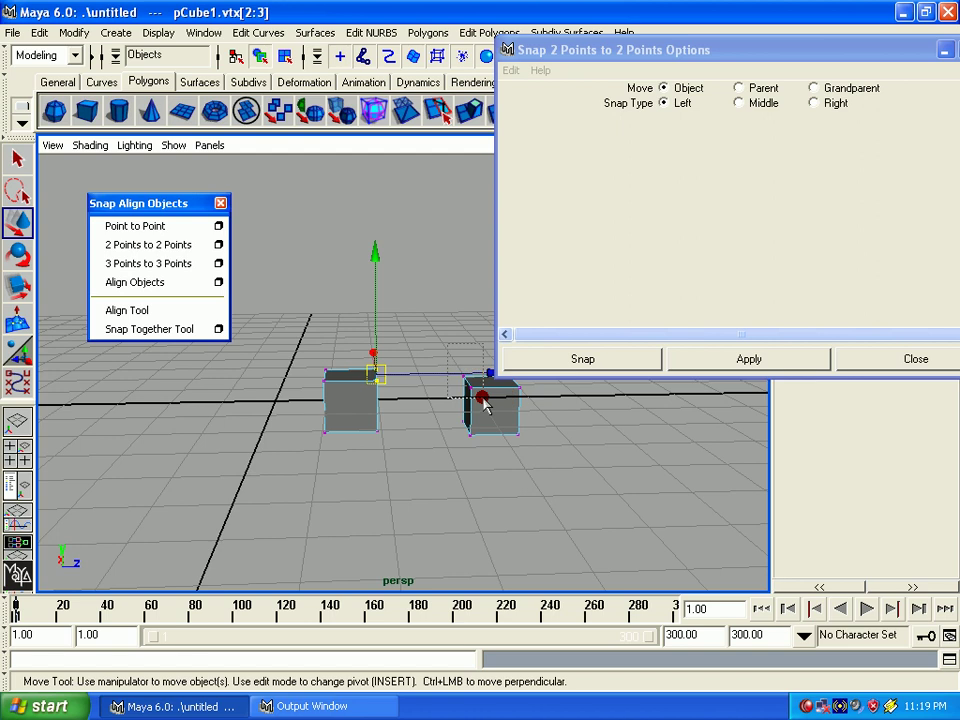
left_click_drag(455, 362, 484, 403, "shift")
left_click(684, 365)
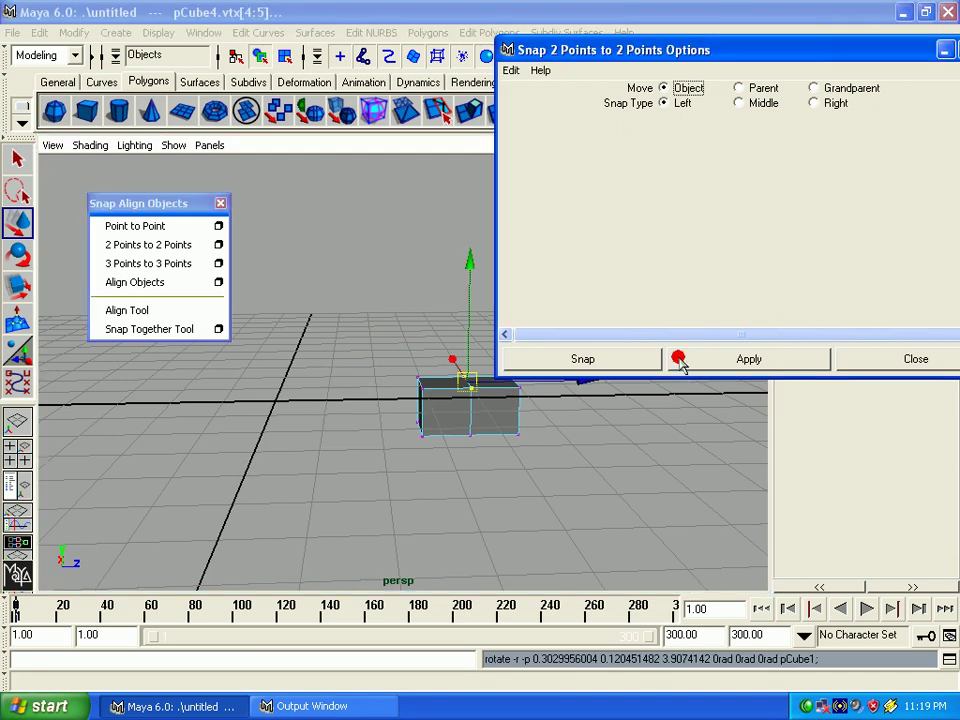
key("ctrl+z")
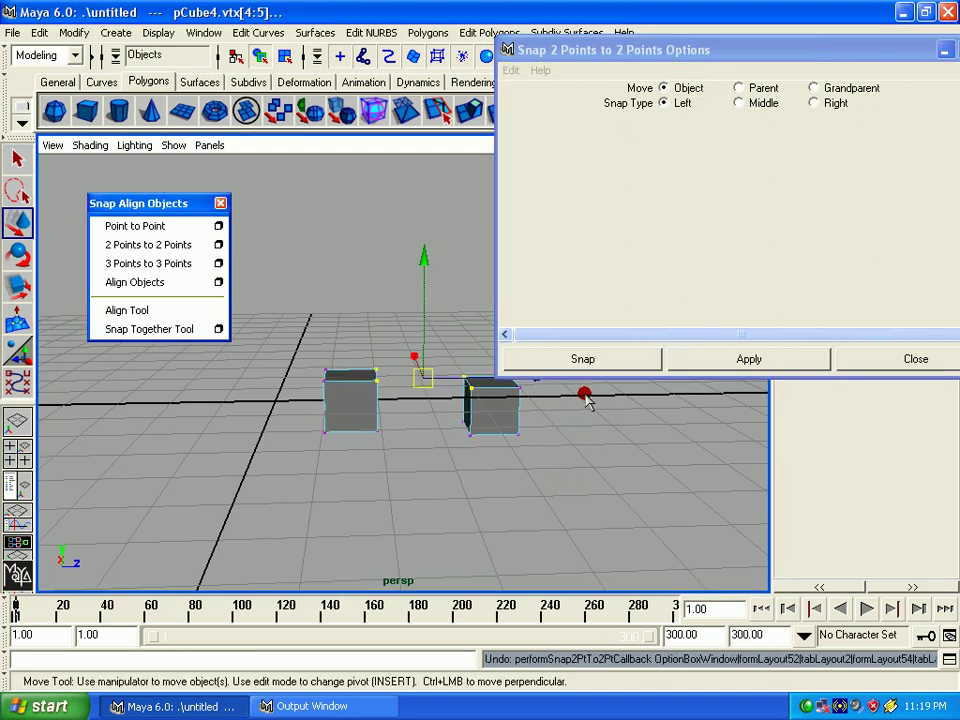
Reapply the snap with snap type Middle, then Right, and clear the selection
left_click(738, 103)
left_click(728, 357)
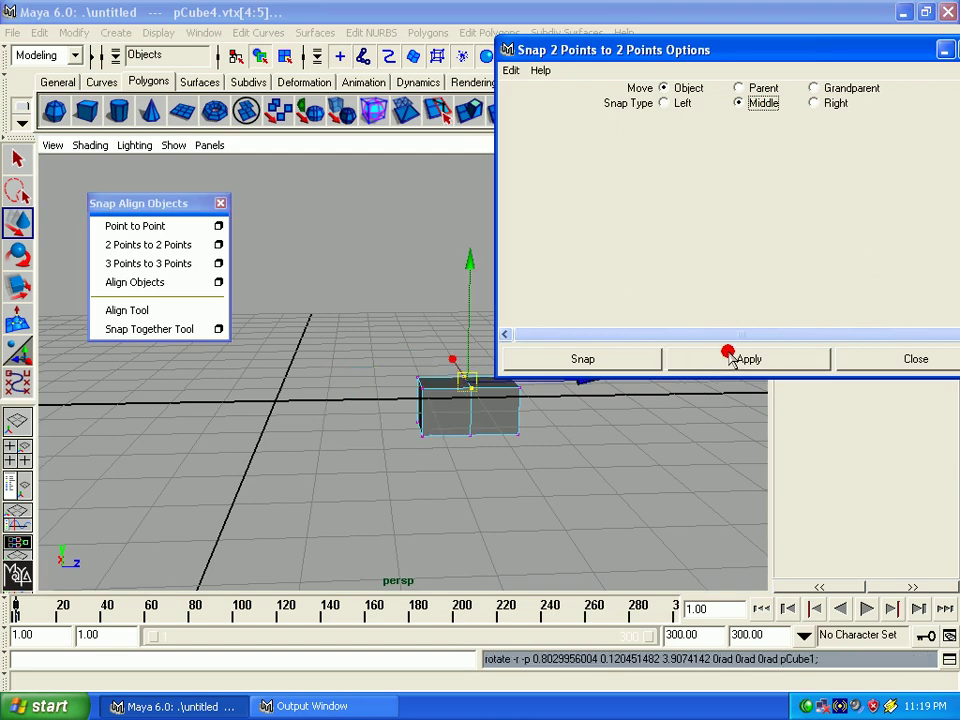
left_click(813, 103)
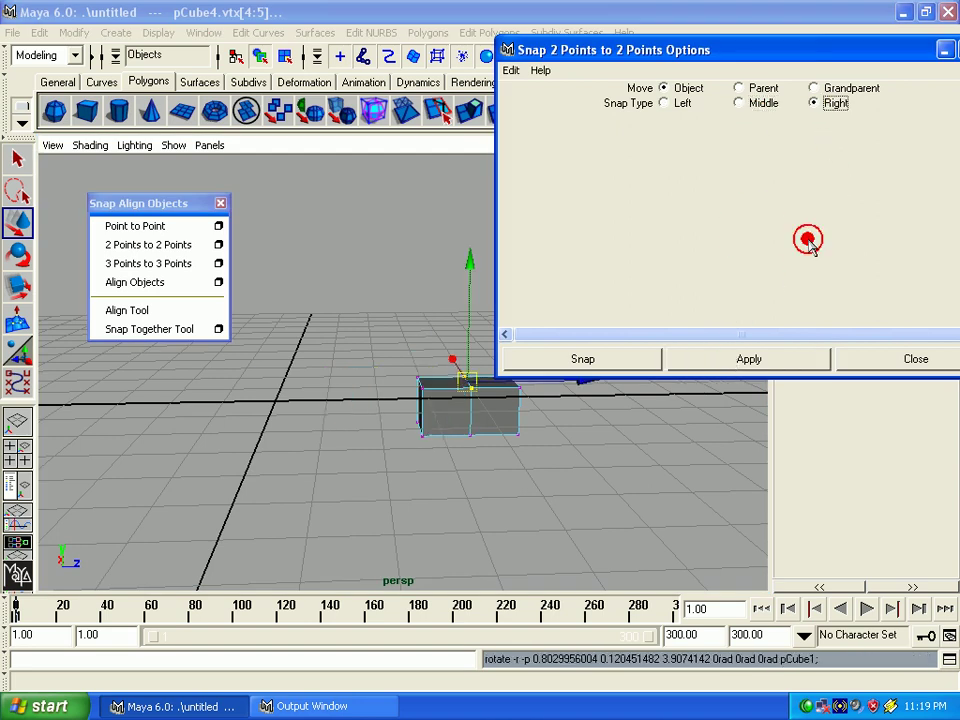
left_click(750, 357)
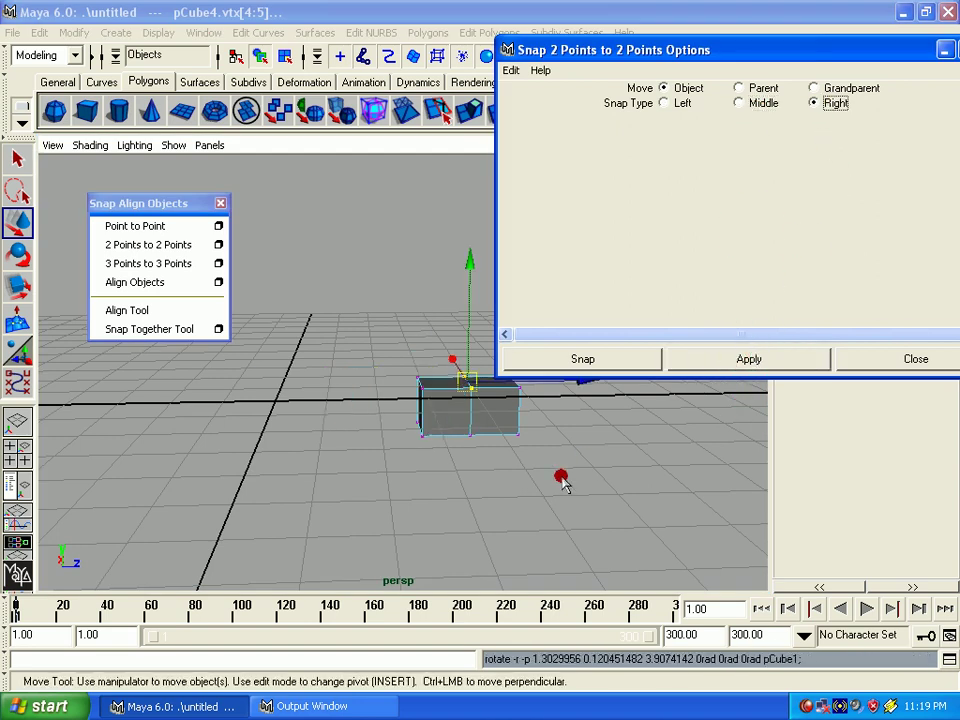
left_click(564, 482)
right_click(456, 418)
left_click(443, 405)
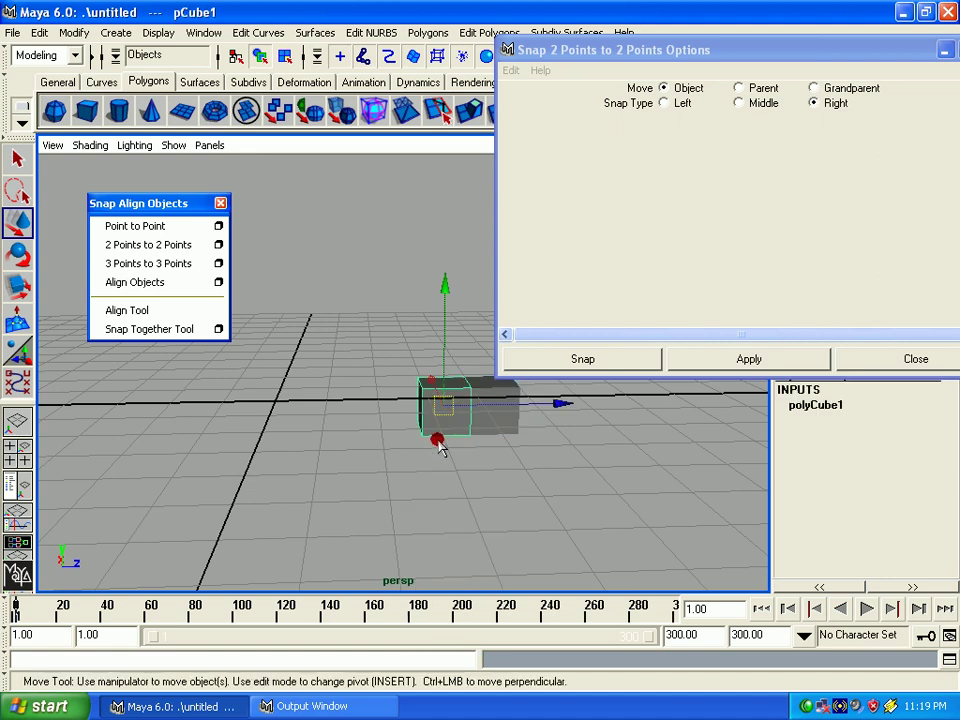
Create a polygon cone and select its apex and one base vertex
left_click(266, 330)
left_click(149, 111)
left_click(207, 240)
left_click_drag(292, 378, 306, 388, "alt")
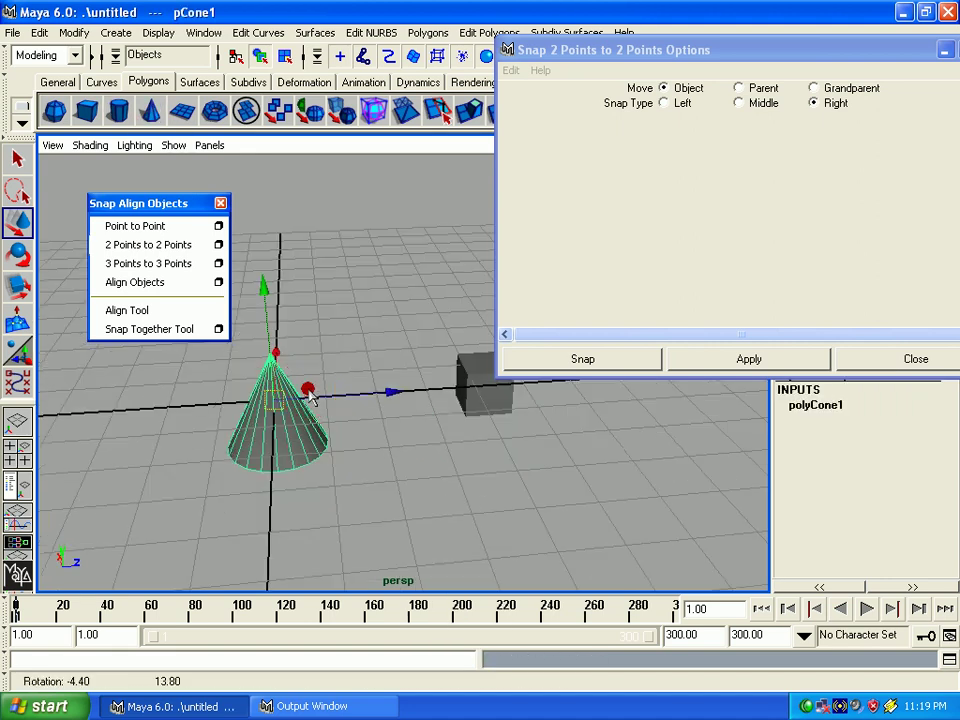
right_click_drag(273, 377, 242, 378)
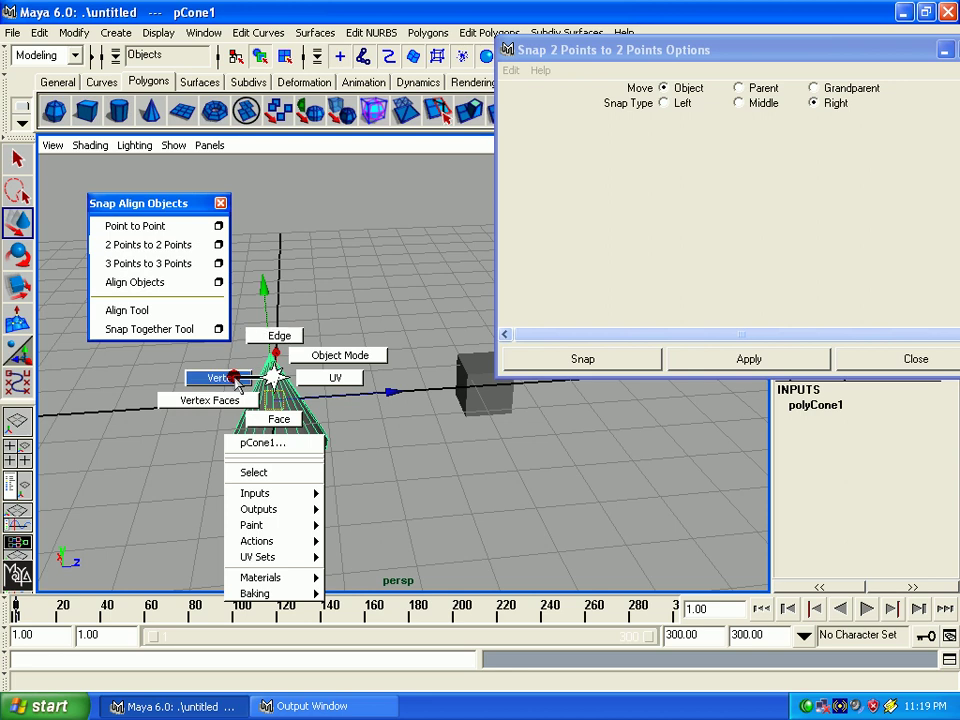
right_click_drag(242, 378, 221, 377)
mouse_move(258, 343)
left_mouse_down()
mouse_move(302, 370)
mouse_move(250, 358)
left_mouse_up()
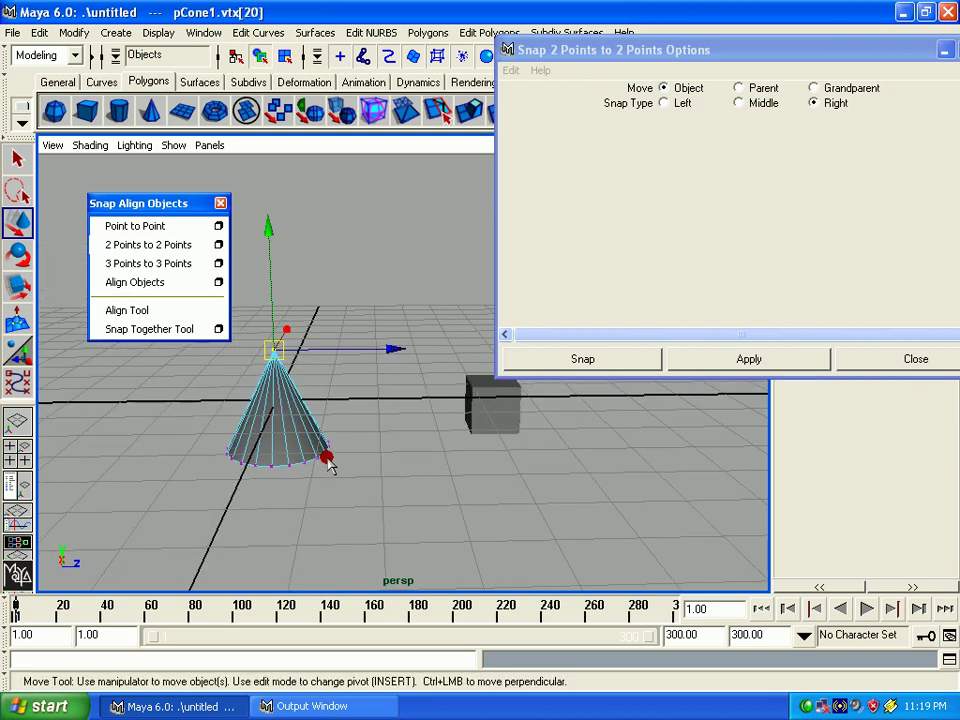
right_click_drag(289, 403, 252, 399)
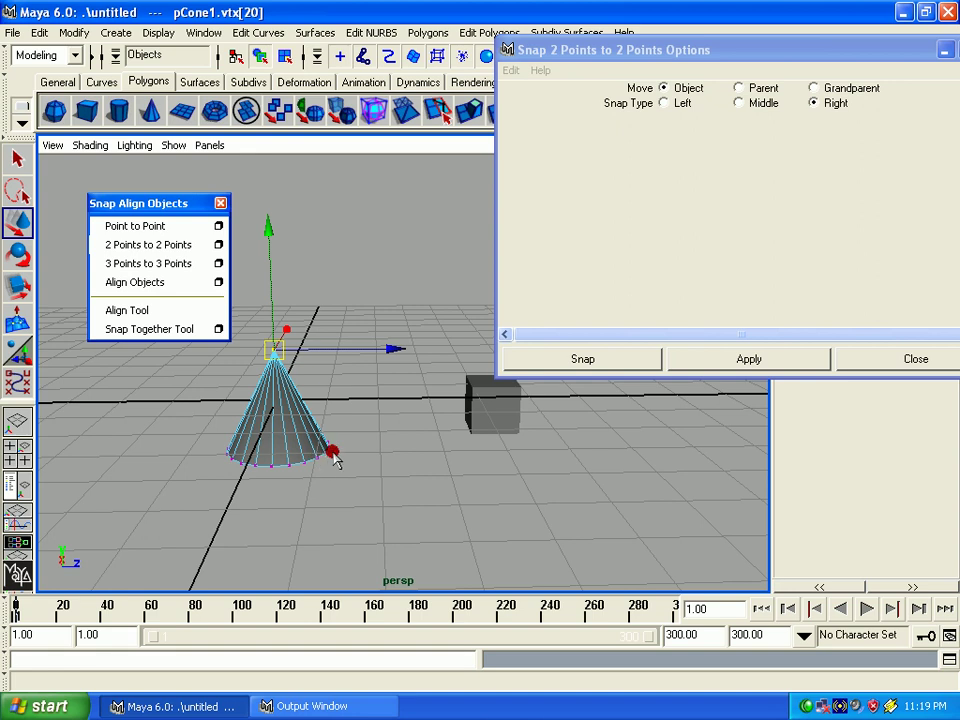
left_click(330, 455)
Add two corner vertices of pCube4 and apply the two-point snap to the cone
left_click_drag(418, 439, 480, 370, "alt")
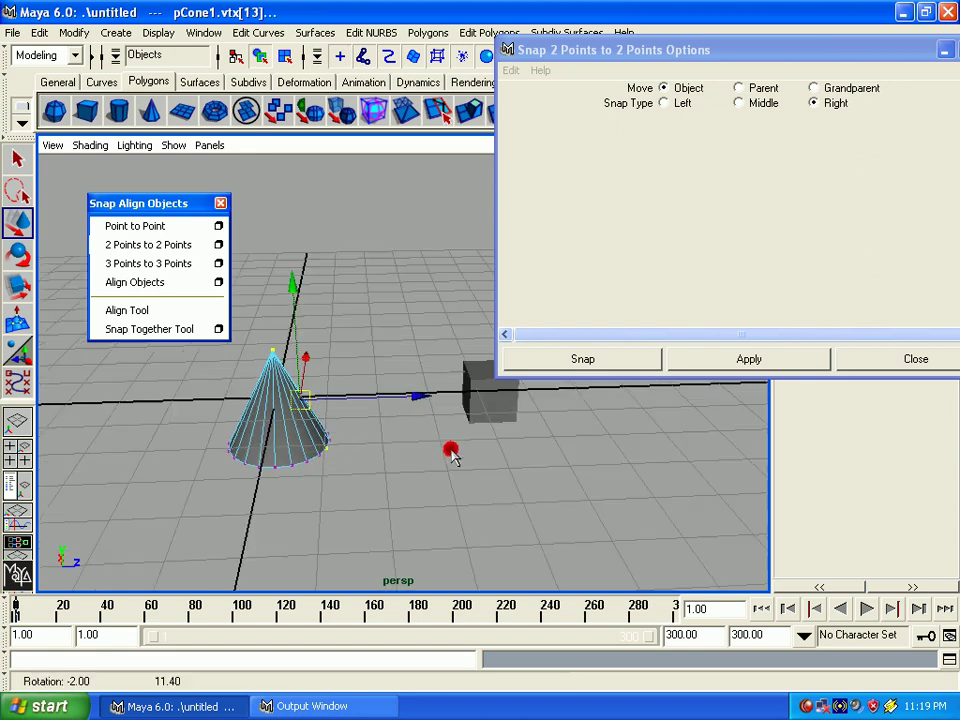
left_click(477, 368)
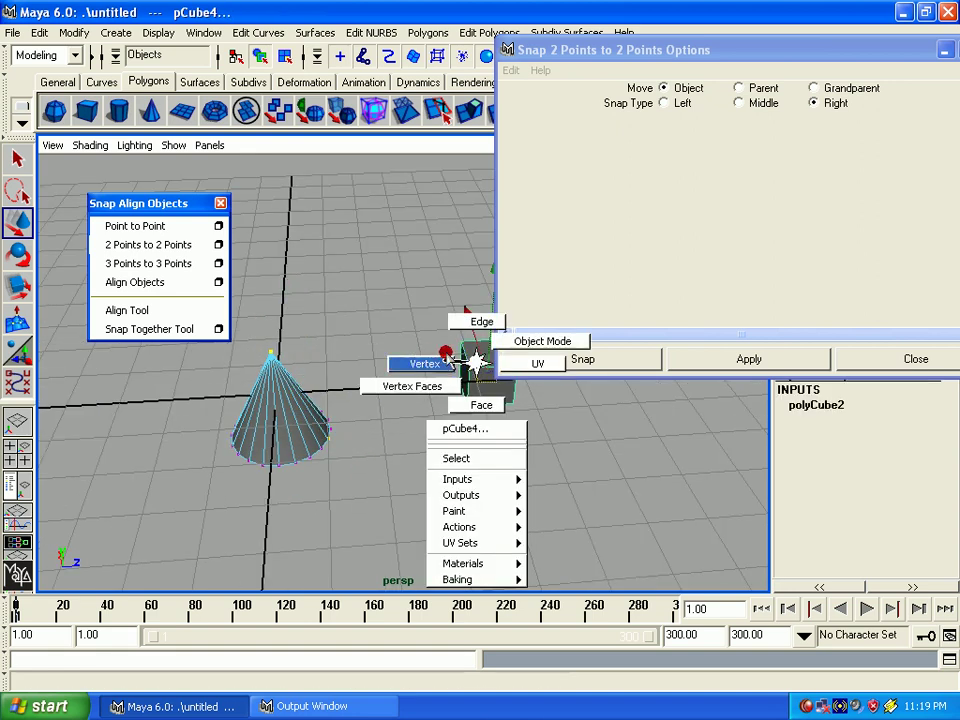
right_click_drag(465, 362, 420, 364)
left_click(467, 367)
middle_click_drag(470, 372, 472, 382)
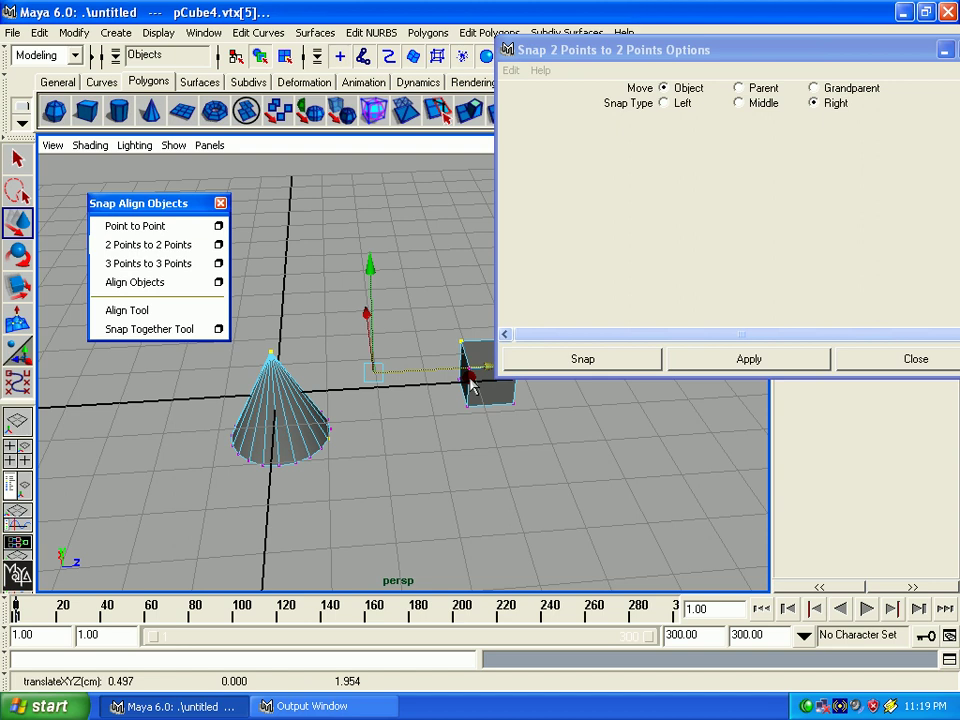
mouse_move(467, 368)
left_mouse_down("alt")
mouse_move(424, 328)
mouse_move(478, 404)
mouse_move(562, 445)
mouse_move(510, 458)
mouse_move(529, 444)
mouse_move(493, 489)
left_mouse_up("alt")
left_click(707, 358)
right_click_drag(493, 489, 435, 480, "alt")
left_click_drag(435, 480, 377, 499, "alt")
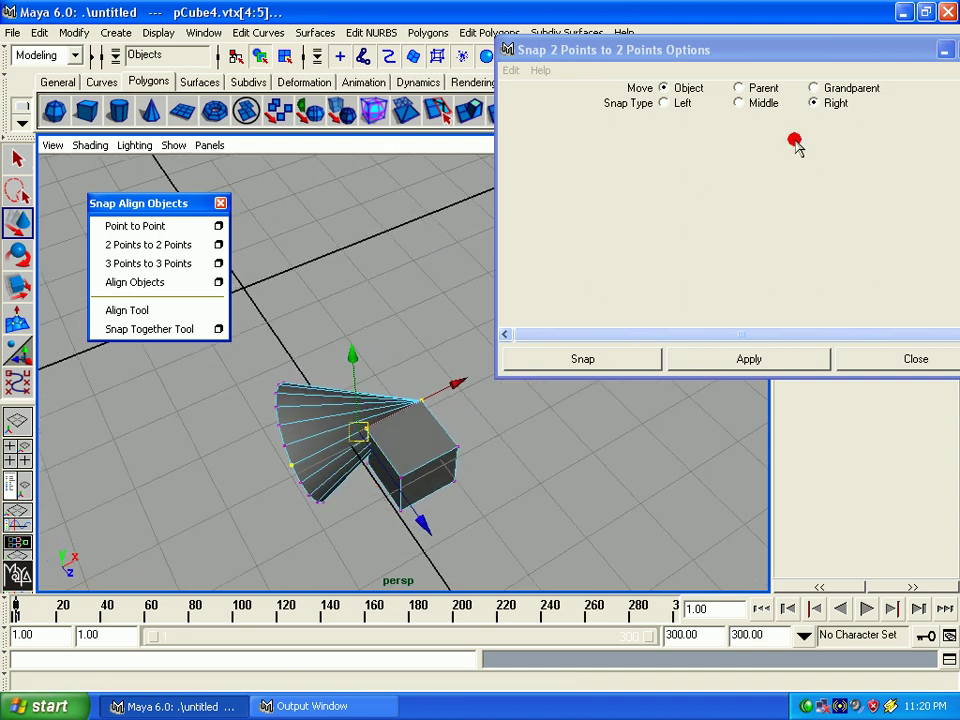
Undo the cone snap, reapply it with snap type Left, then undo and apply again
key("ctrl+z")
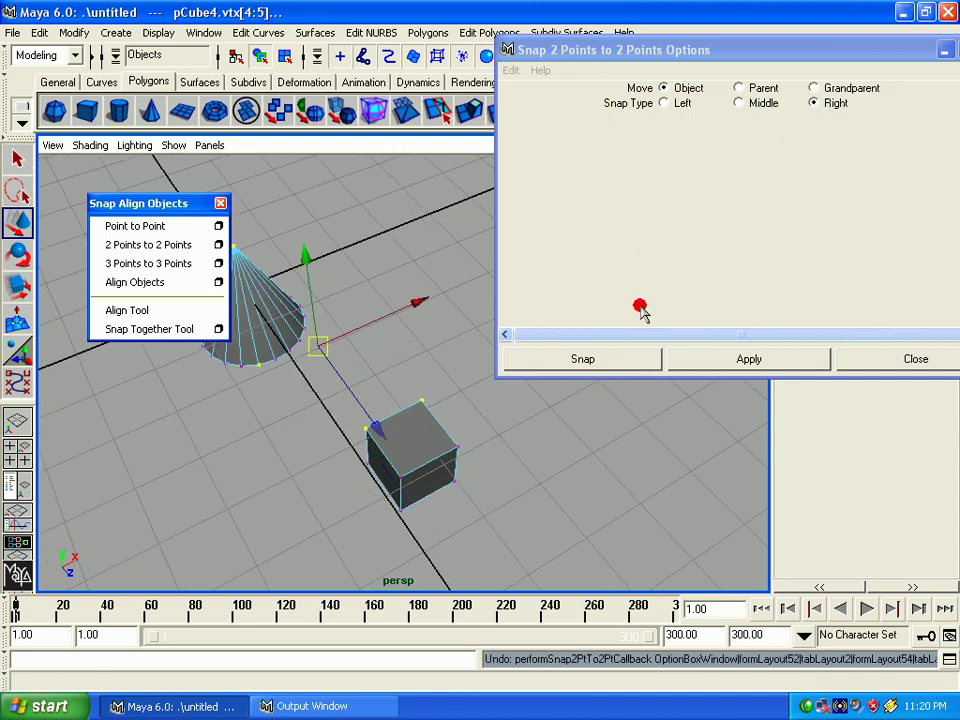
left_click(688, 103)
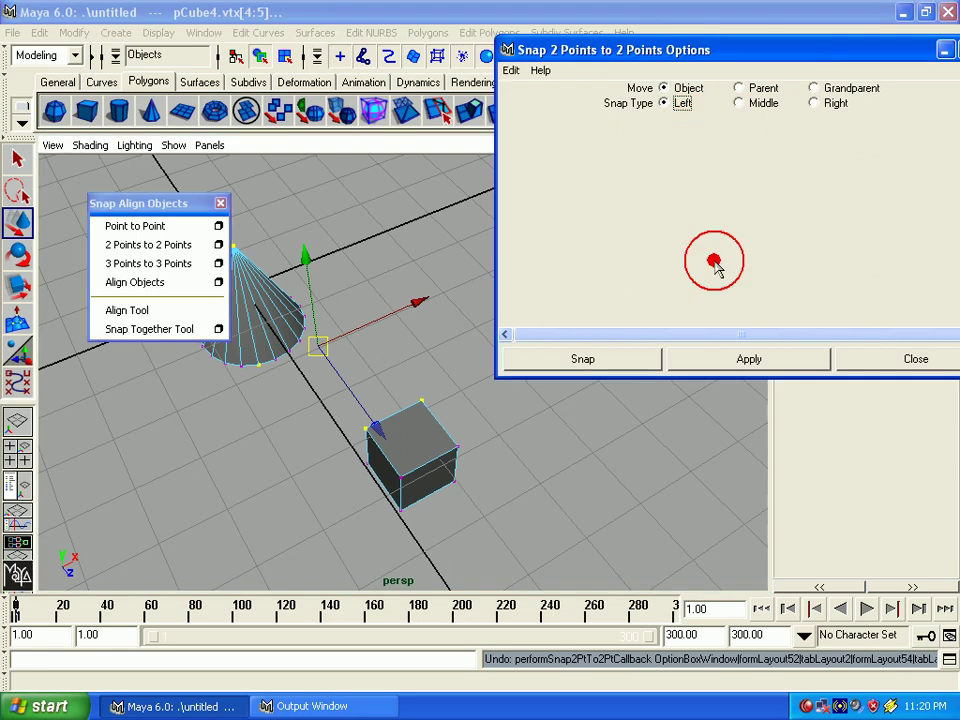
left_click(720, 358)
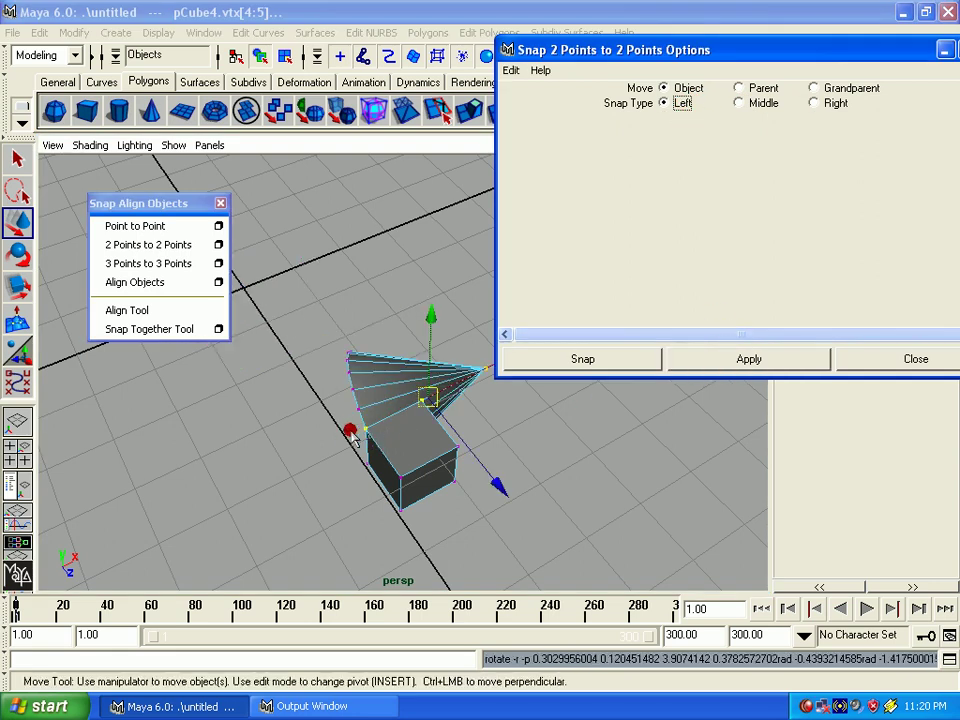
left_click_drag(363, 428, 362, 428, "alt")
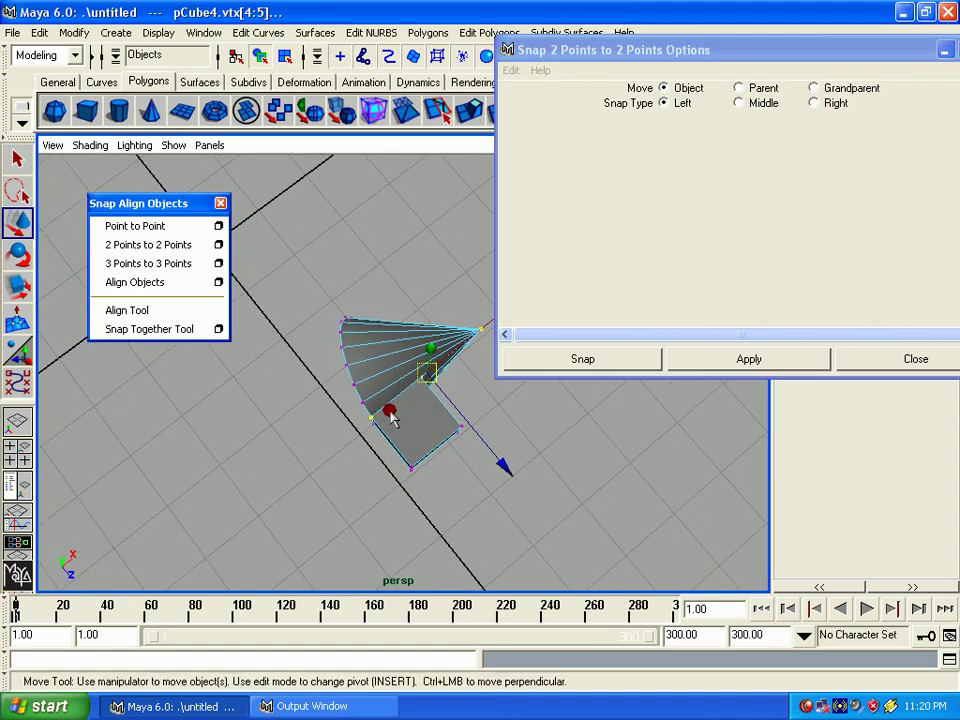
key("ctrl+z")
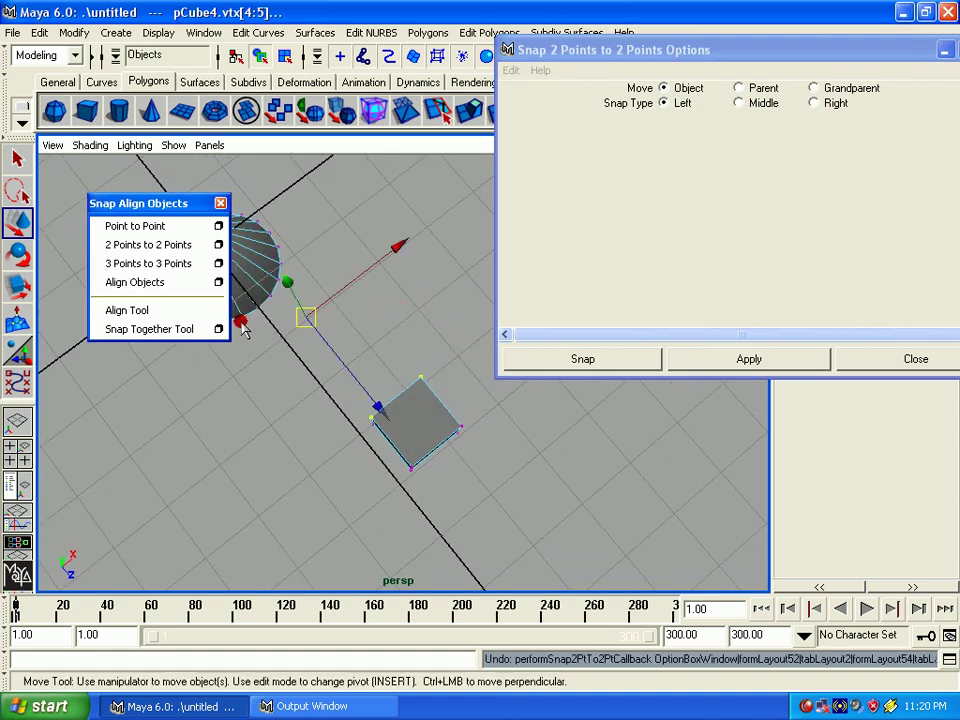
left_click(696, 358)
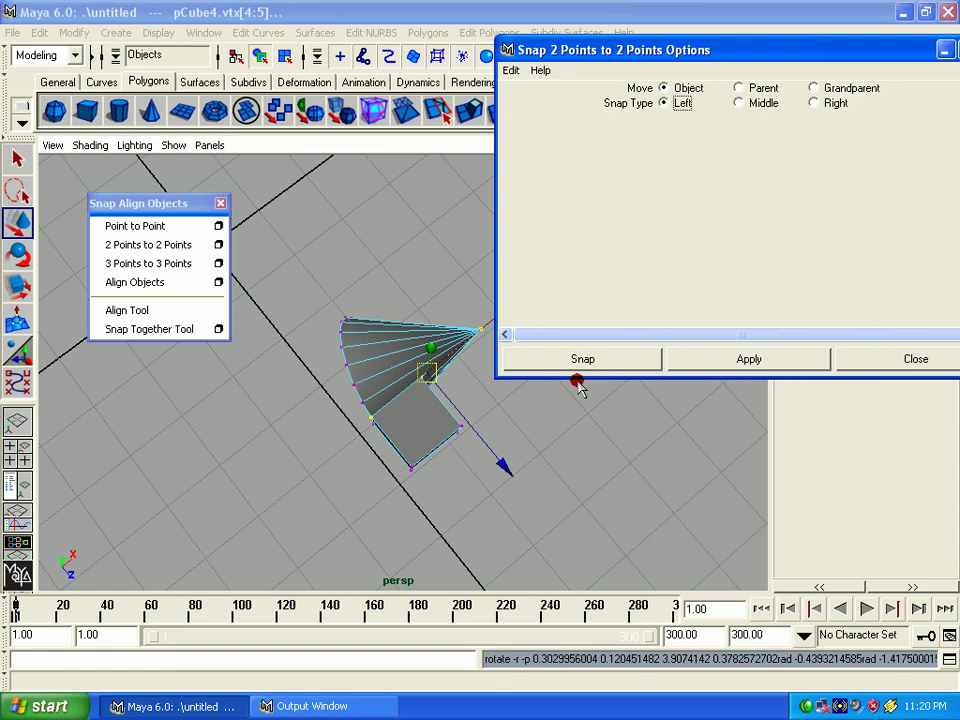
Apply the snap with Right, Left, then Middle alignment, and close the options
left_click(813, 103)
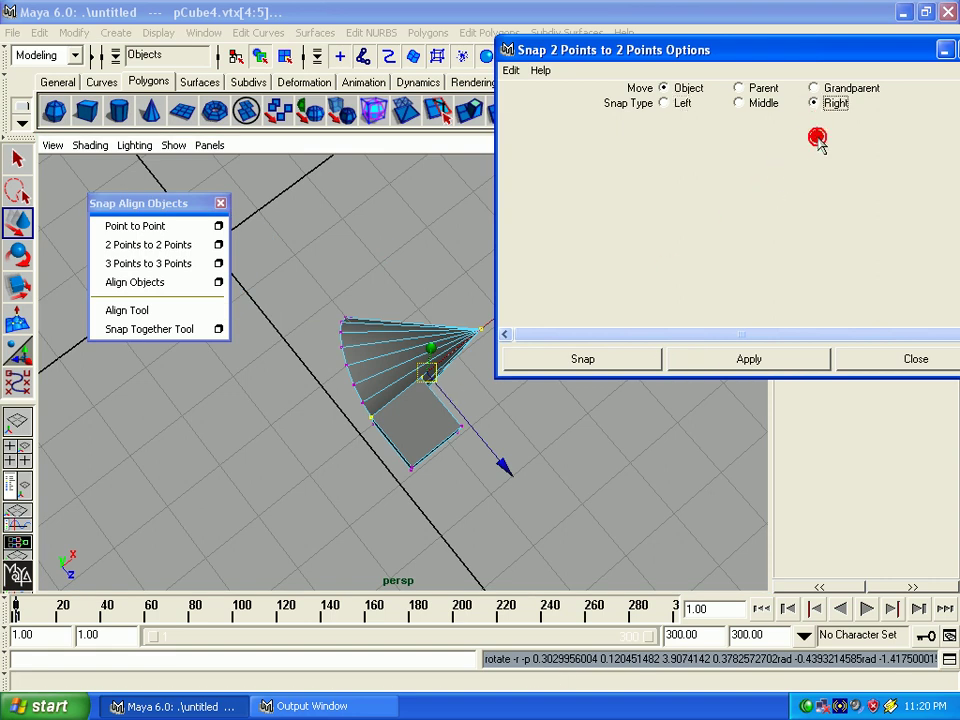
left_click(740, 359)
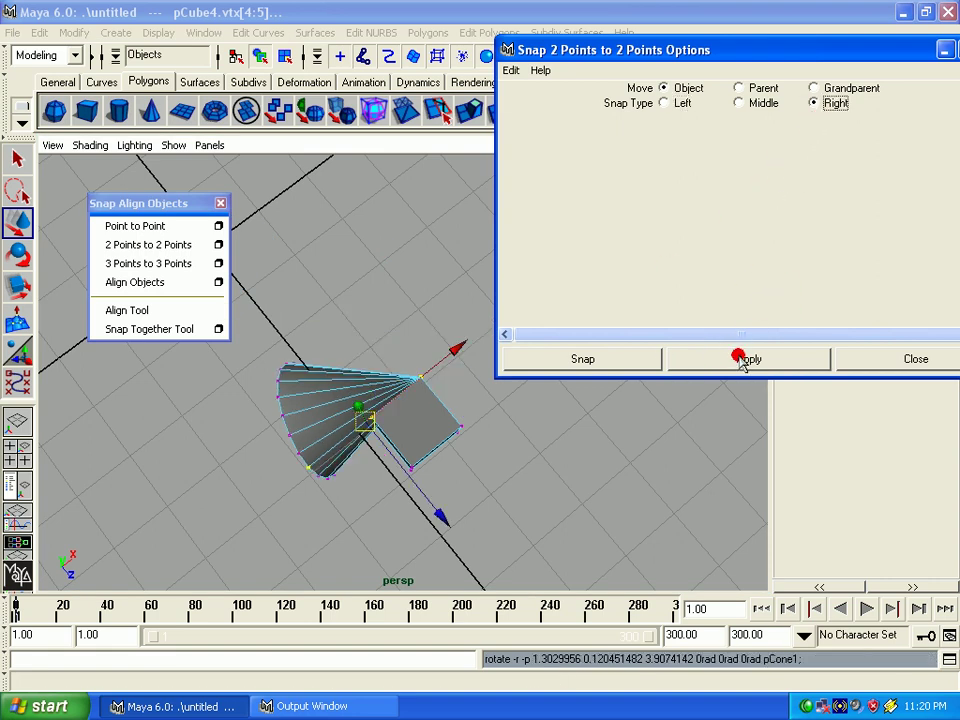
left_click(663, 103)
left_click(692, 358)
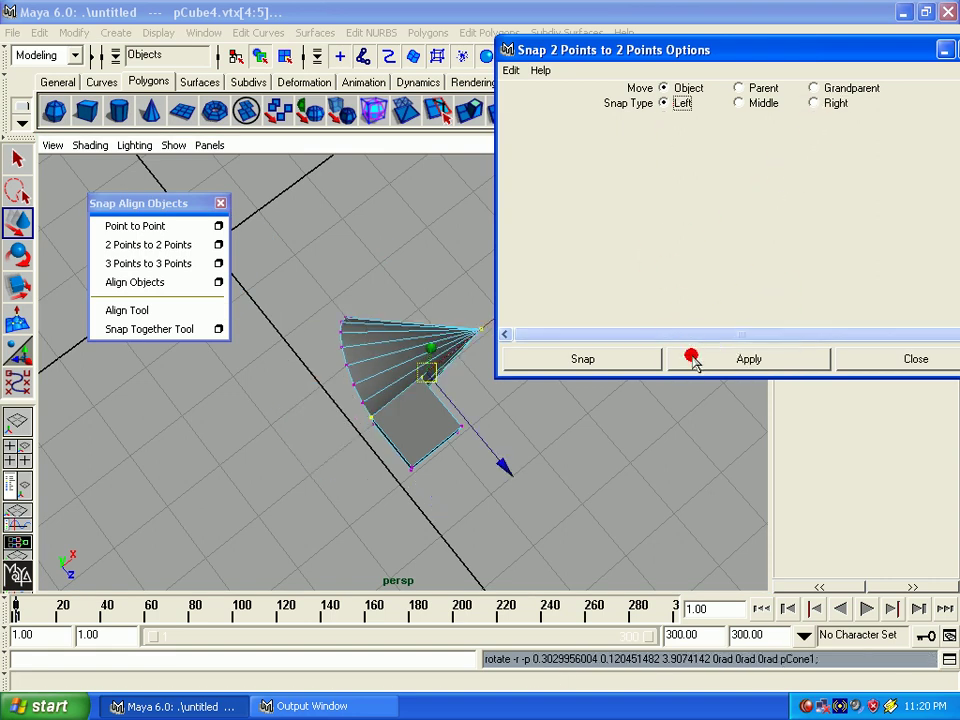
left_click(755, 106)
left_click(729, 360)
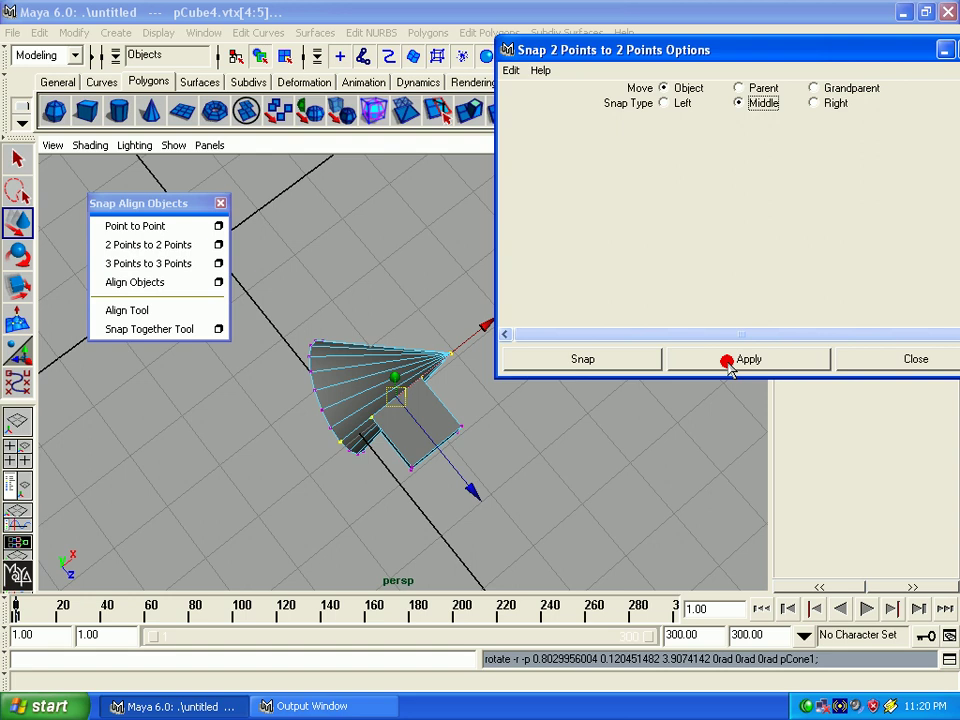
left_click(847, 364)
Clear the selection, then pick the cone's apex and base vertices
right_click(521, 426)
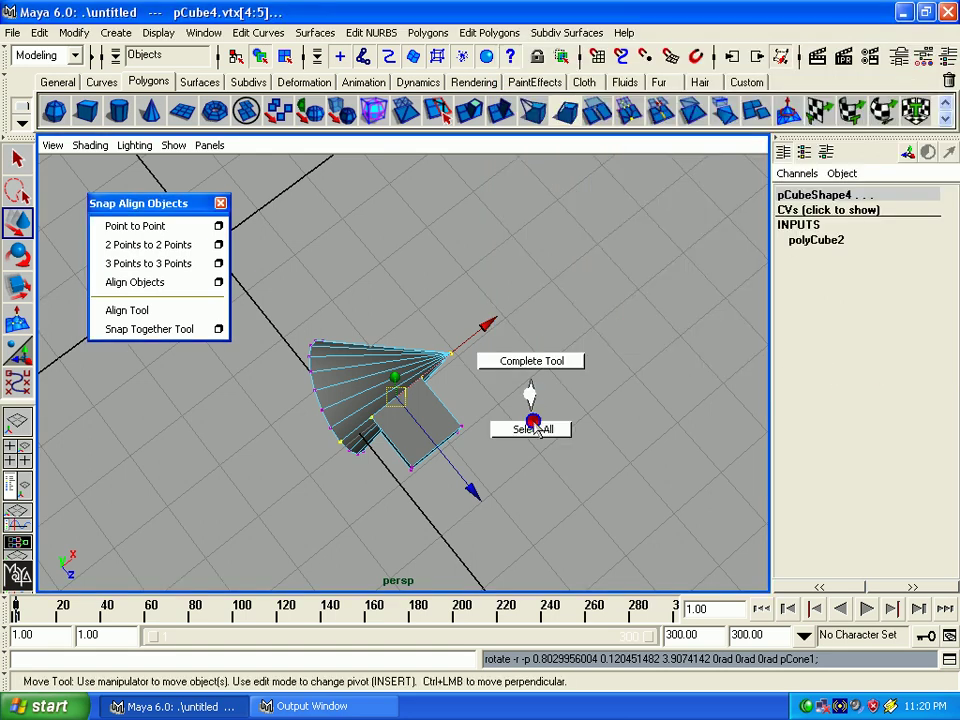
left_click(519, 425)
mouse_move(371, 392)
left_mouse_down("alt")
mouse_move(414, 388)
mouse_move(390, 403)
mouse_move(398, 402)
left_mouse_up("alt")
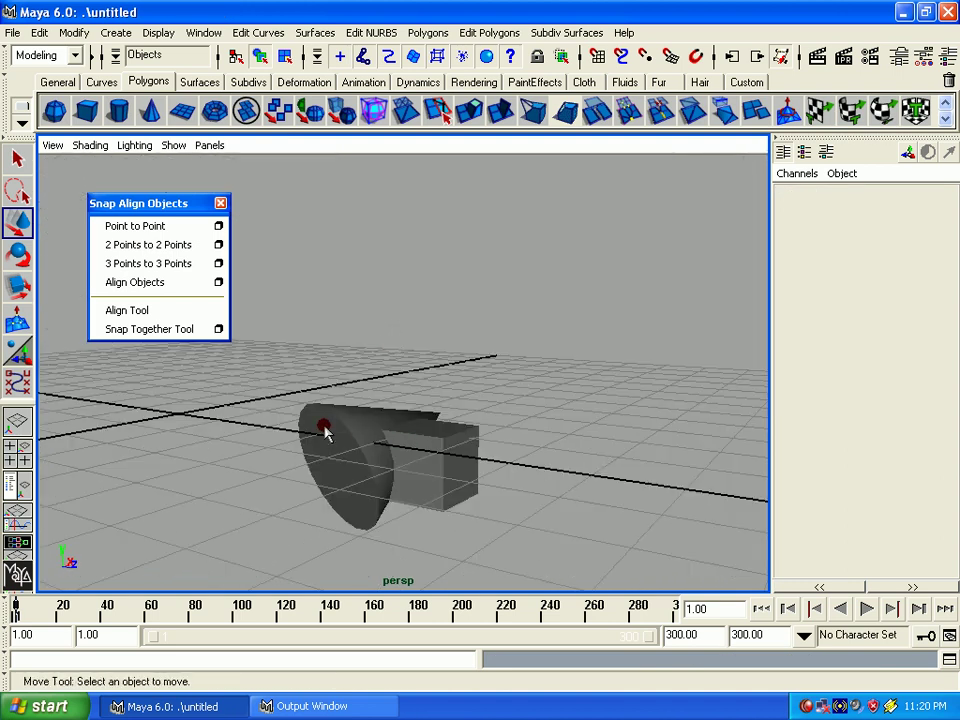
middle_click_drag(360, 430, 381, 328, "alt")
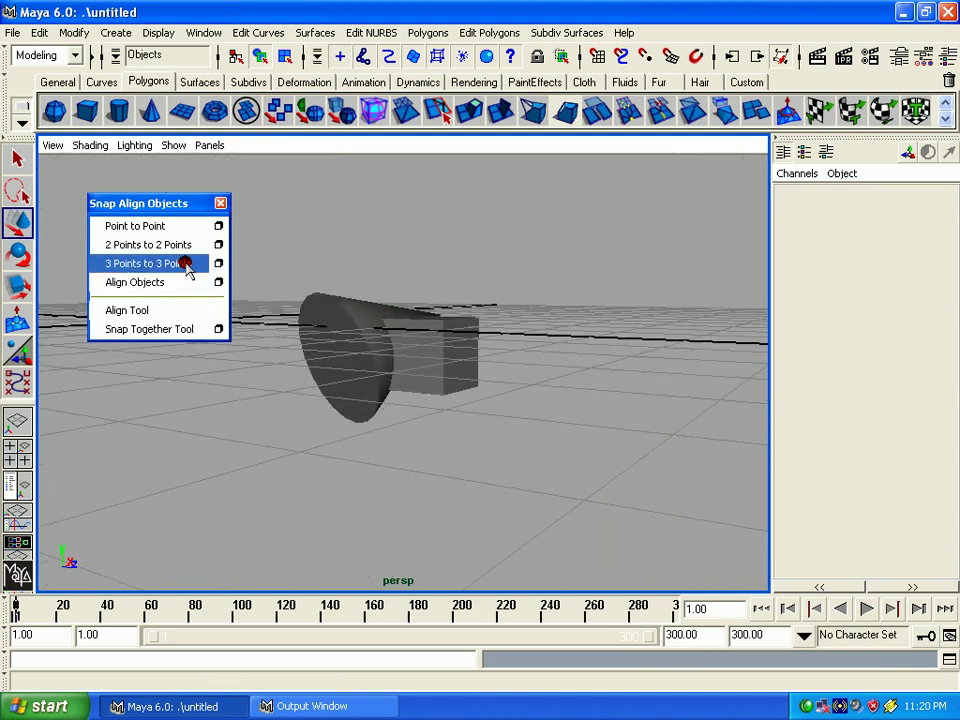
left_click(150, 263)
left_click(345, 340)
left_click_drag(351, 377, 364, 360, "alt")
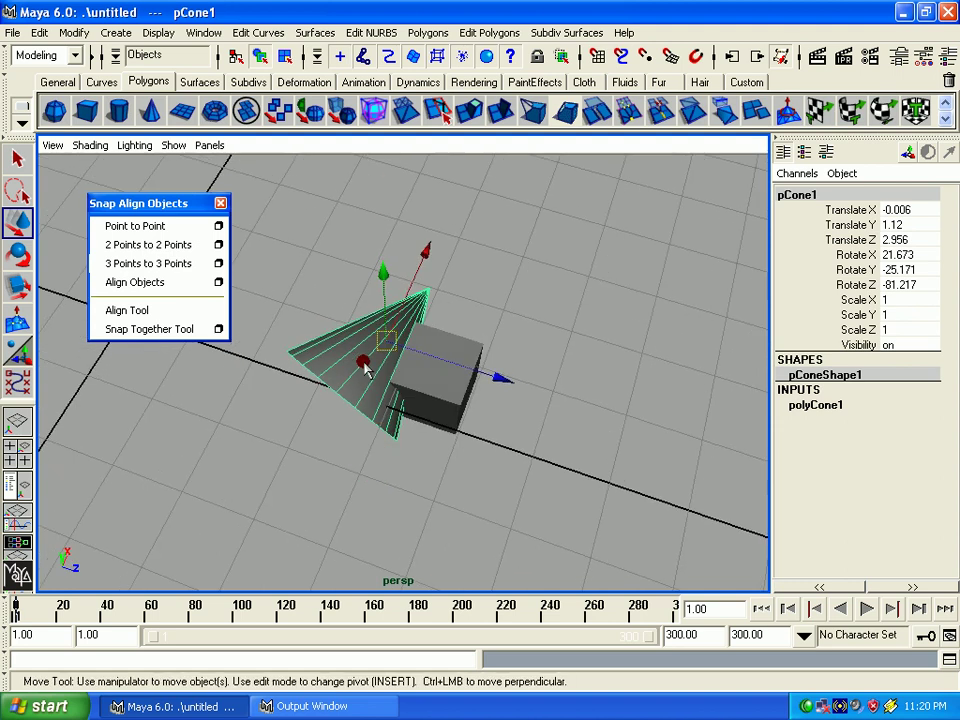
right_click(337, 360)
left_click(427, 286)
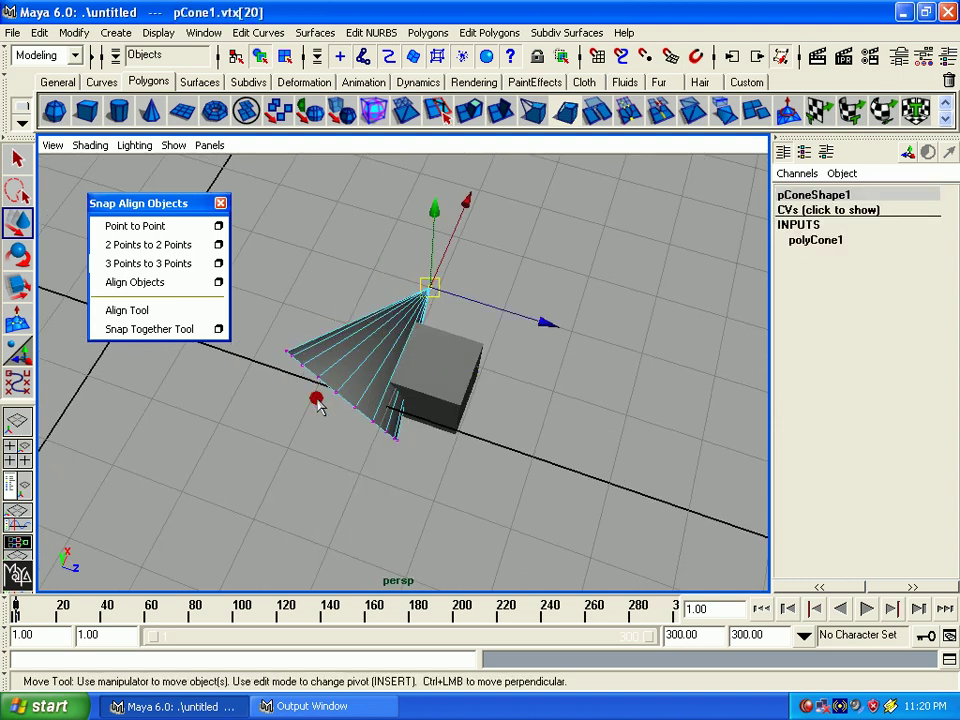
left_click(320, 379, "shift")
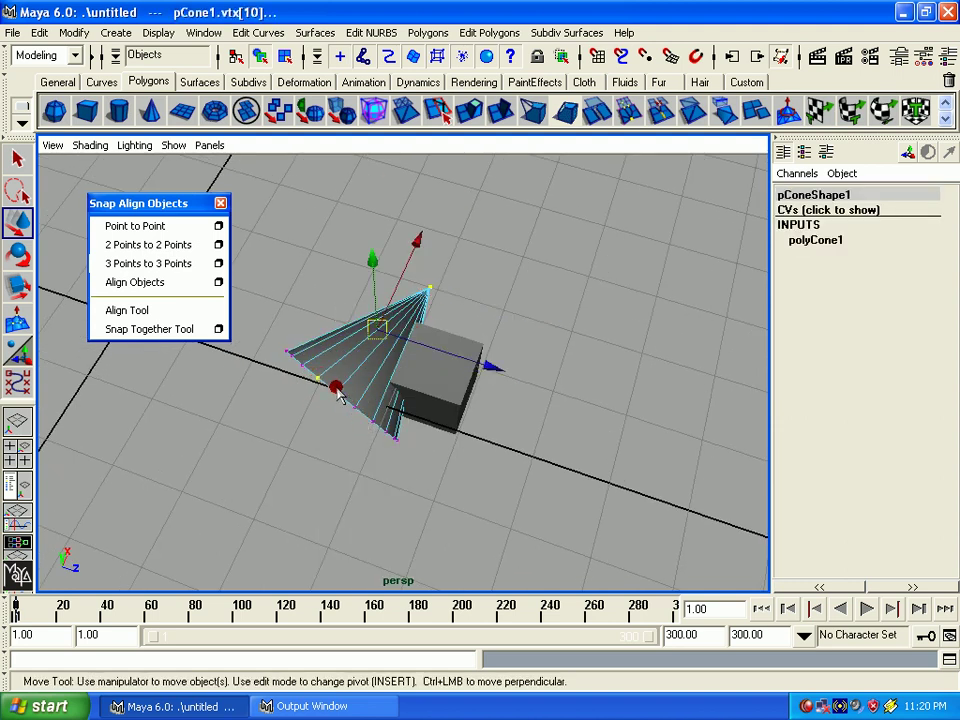
Add the cube and pick three of its vertices to match the cone's
left_click(447, 386)
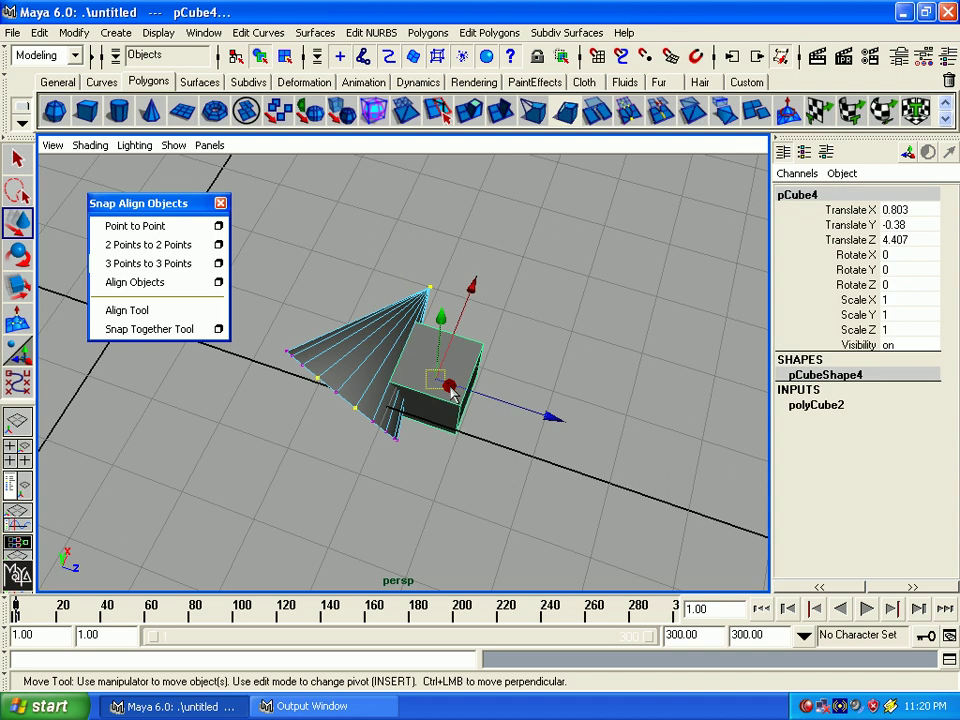
right_click(442, 382)
left_click(400, 386)
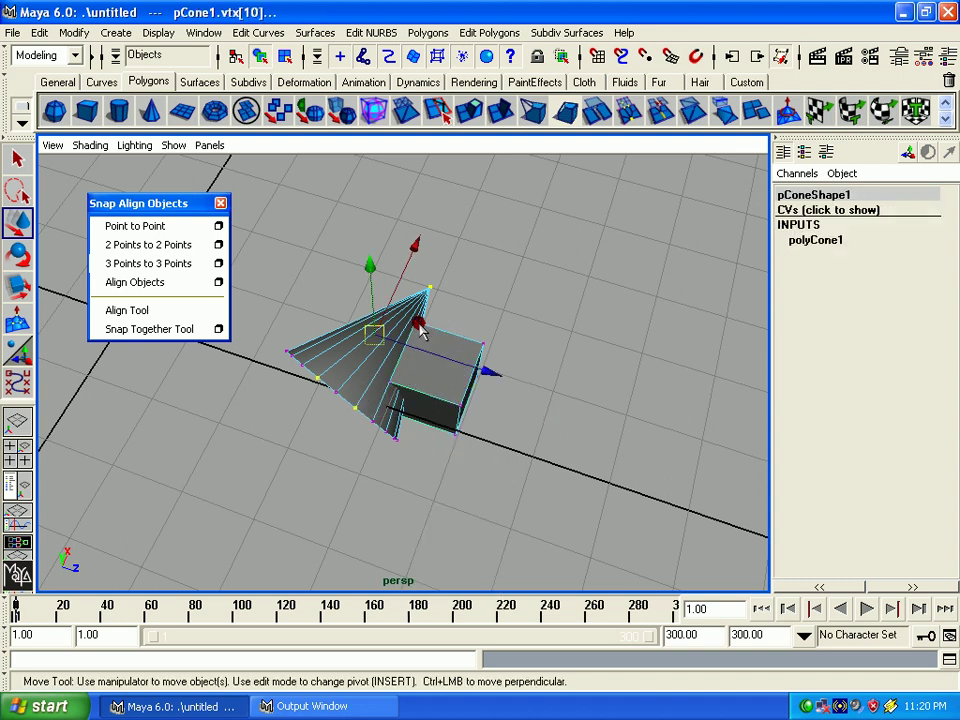
left_click(486, 366)
left_click(457, 432, "shift")
mouse_move(460, 434)
left_mouse_down("alt")
mouse_move(447, 403)
mouse_move(482, 418)
left_mouse_up("alt")
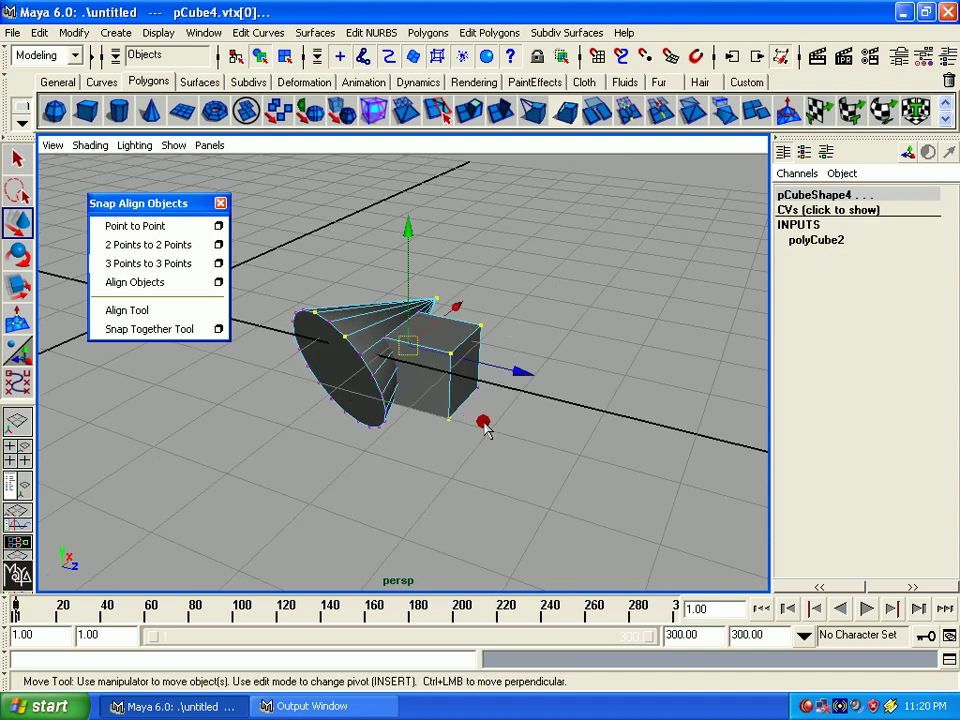
left_click(219, 263)
Apply the 3 Points to 3 Points snap so the cone's base sits flush on the cube
left_click(695, 103)
left_click(700, 366)
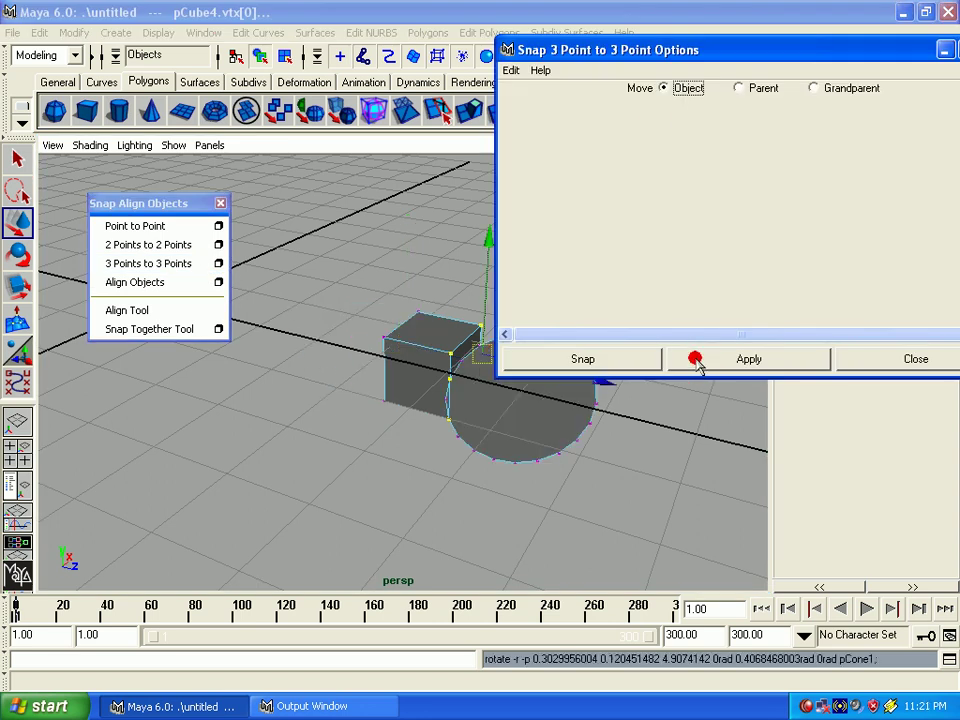
left_click_drag(600, 470, 482, 495, "alt")
mouse_move(482, 495)
right_mouse_down("alt")
mouse_move(336, 435)
mouse_move(425, 415)
right_mouse_up("alt")
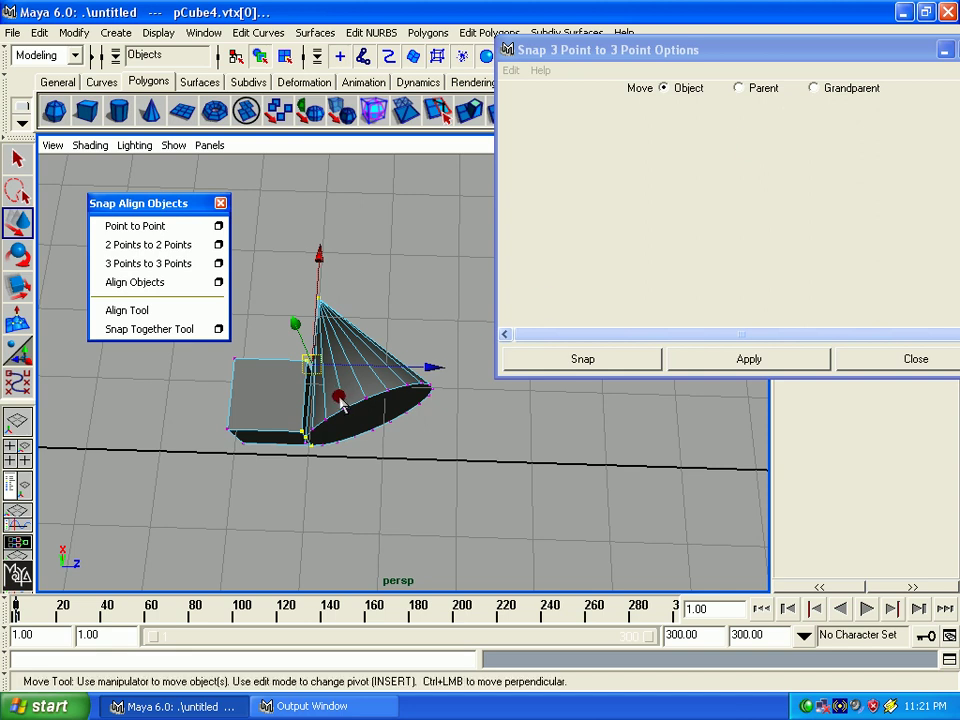
mouse_move(340, 398)
left_mouse_down("alt")
mouse_move(368, 357)
mouse_move(317, 392)
left_mouse_up("alt")
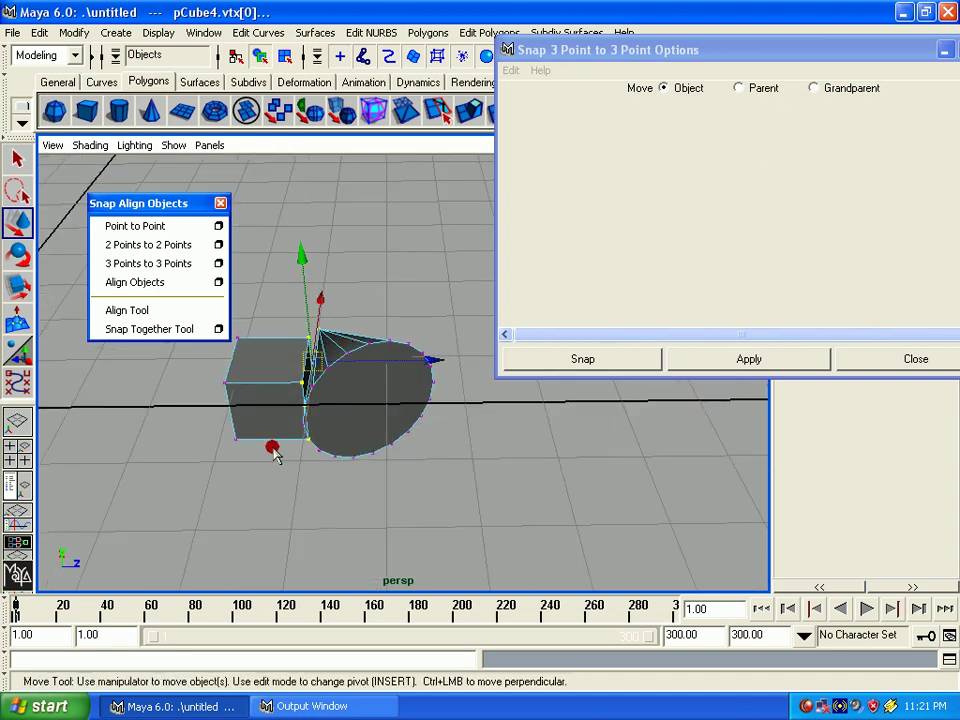
mouse_move(275, 455)
left_mouse_down("alt")
mouse_move(324, 360)
mouse_move(352, 418)
left_mouse_up("alt")
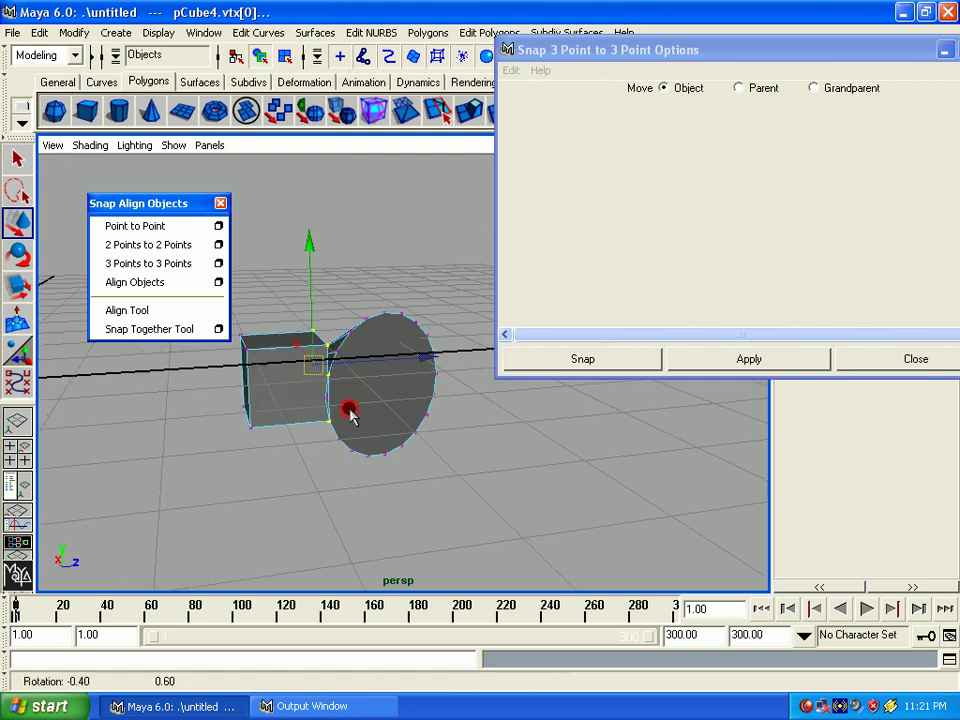
mouse_move(352, 418)
right_mouse_down("alt")
mouse_move(424, 503)
mouse_move(396, 454)
right_mouse_up("alt")
mouse_move(369, 418)
left_mouse_down("alt")
mouse_move(326, 478)
mouse_move(349, 456)
left_mouse_up("alt")
left_click(864, 360)
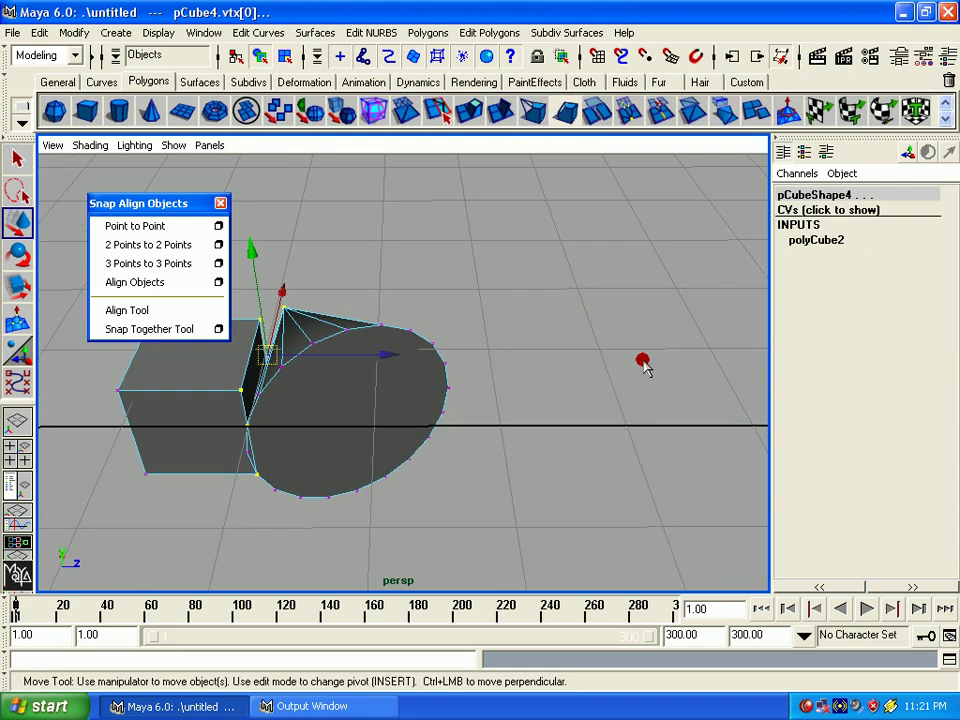
Delete the cone and the cube, leaving an empty grid
right_click(490, 325)
left_click(407, 385)
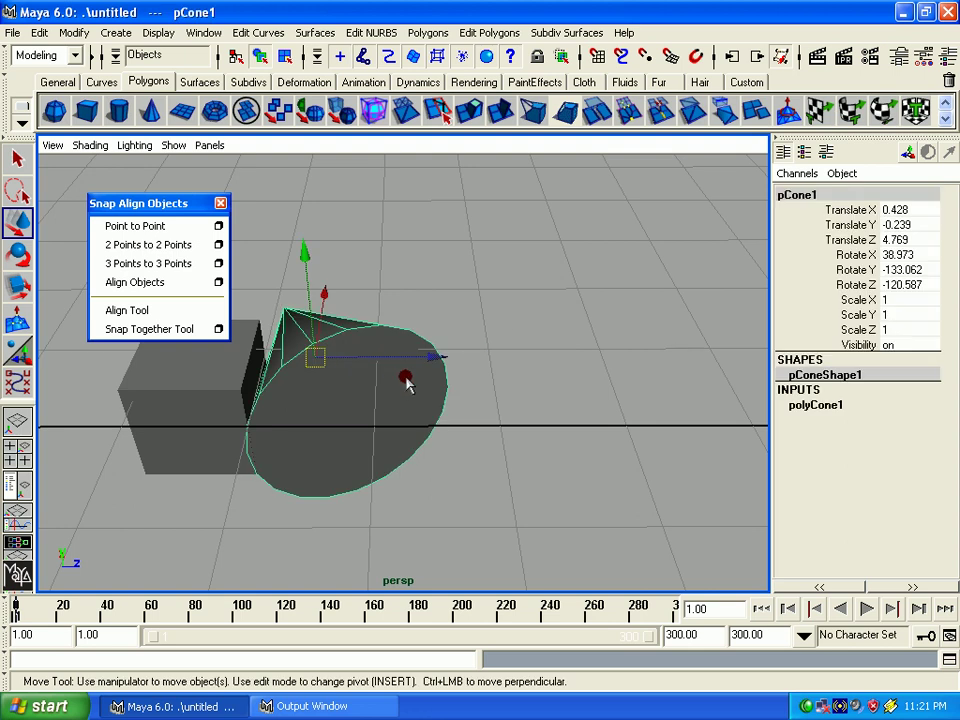
key("Delete")
left_click(225, 396)
mouse_move(229, 396)
left_mouse_down()
mouse_move(412, 393)
mouse_move(522, 342)
left_mouse_up()
key("Delete")
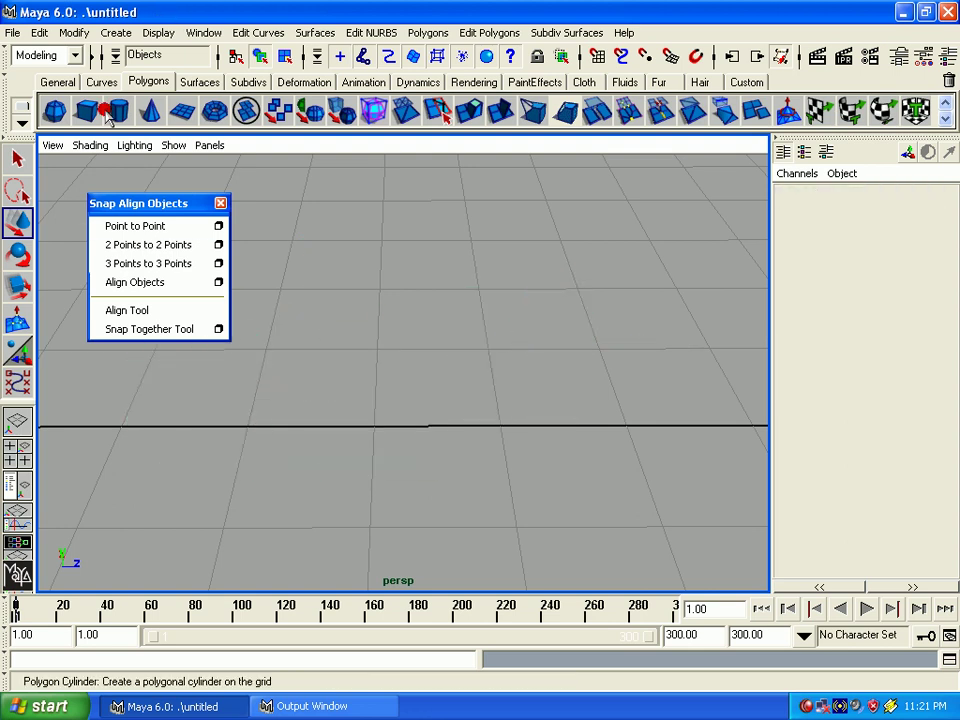
Add pCube1 at the origin, dolly in on it, and open its component marking menu
left_click(87, 110)
mouse_move(343, 259)
right_mouse_down("alt")
mouse_move(379, 319)
mouse_move(371, 386)
mouse_move(677, 392)
right_mouse_up("alt")
right_click(401, 325)
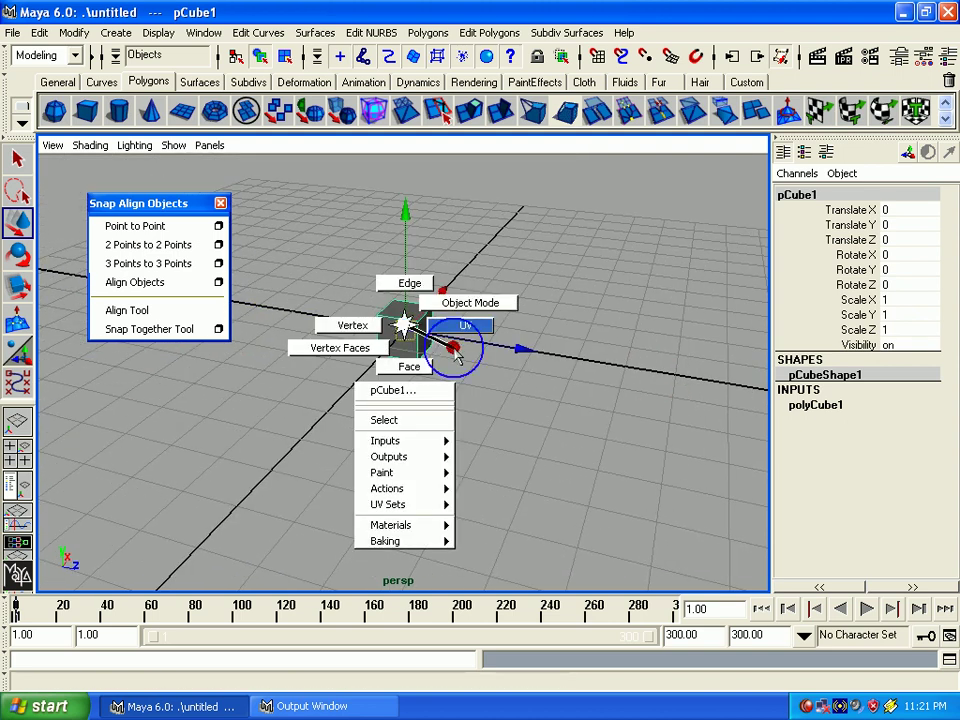
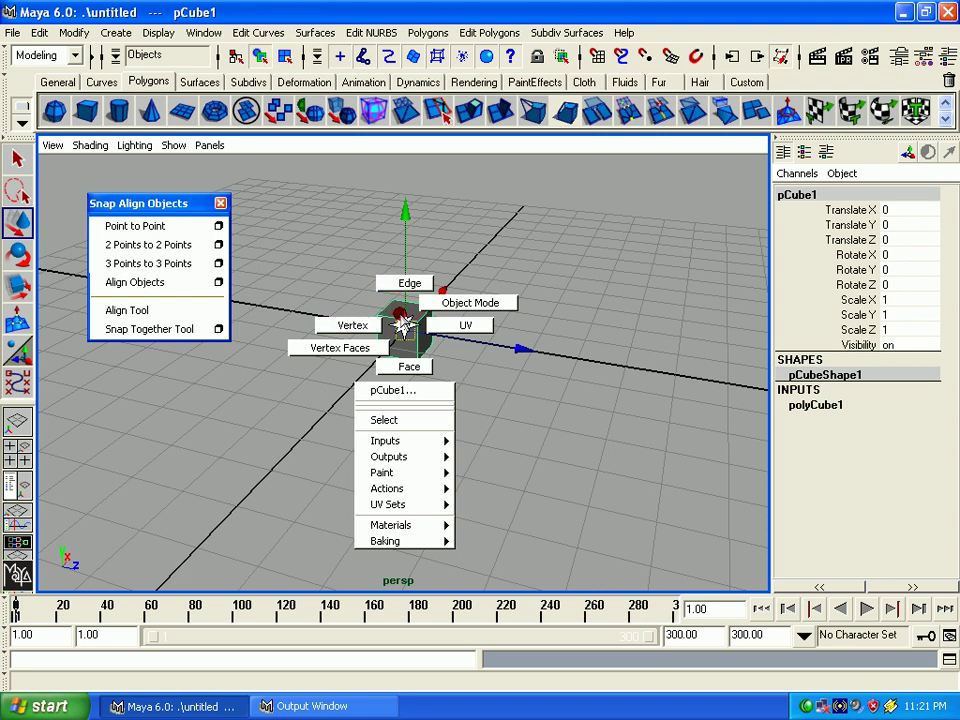
Delete the old cube and create a new polygon cube, scaled to about 4.85 and flattened into a slab
right_click_drag(403, 322, 403, 316)
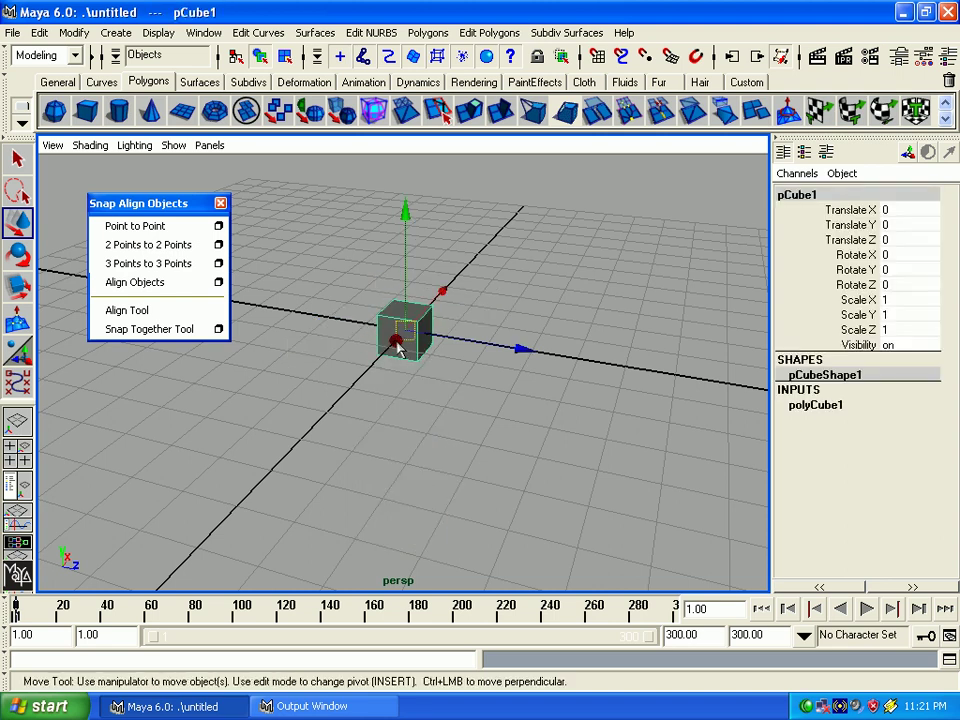
key("Delete")
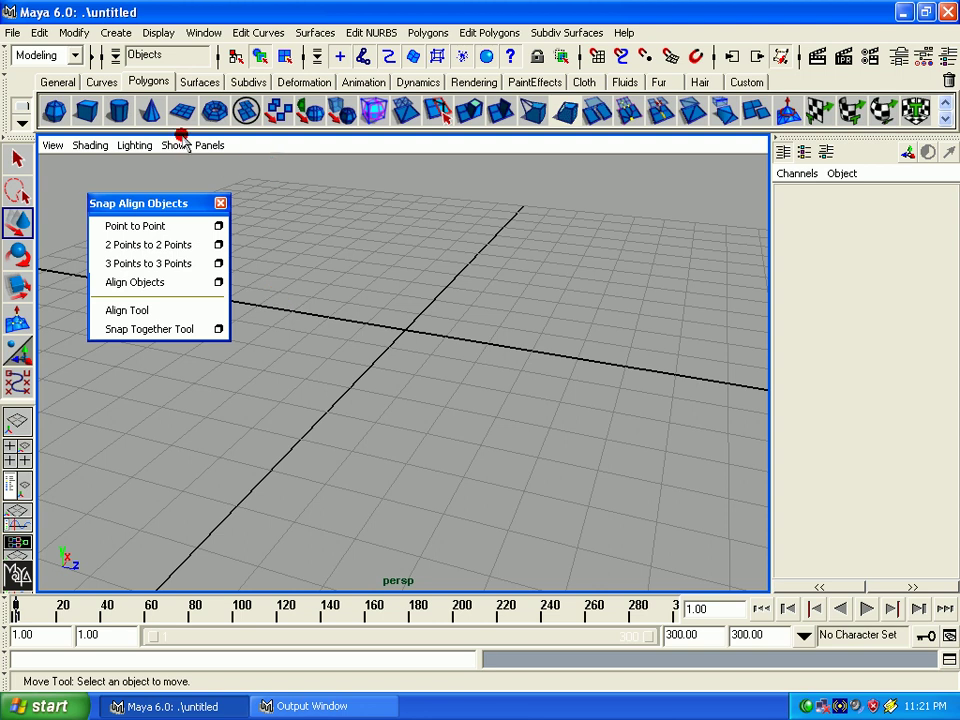
left_click(86, 110)
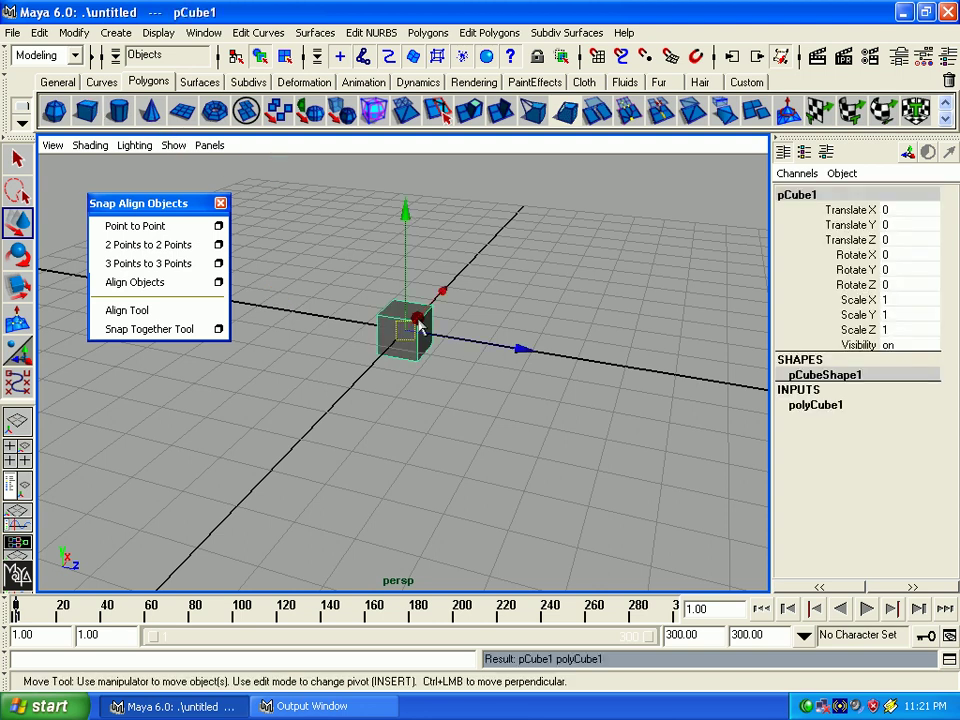
key("r")
left_click_drag(399, 327, 480, 311)
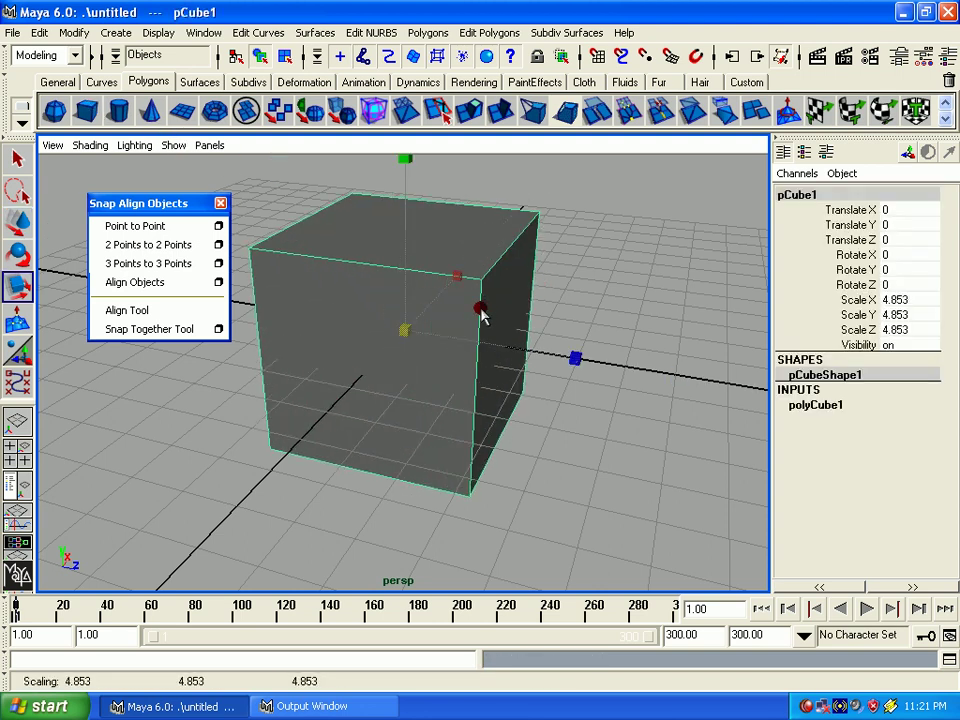
left_click_drag(404, 170, 403, 318)
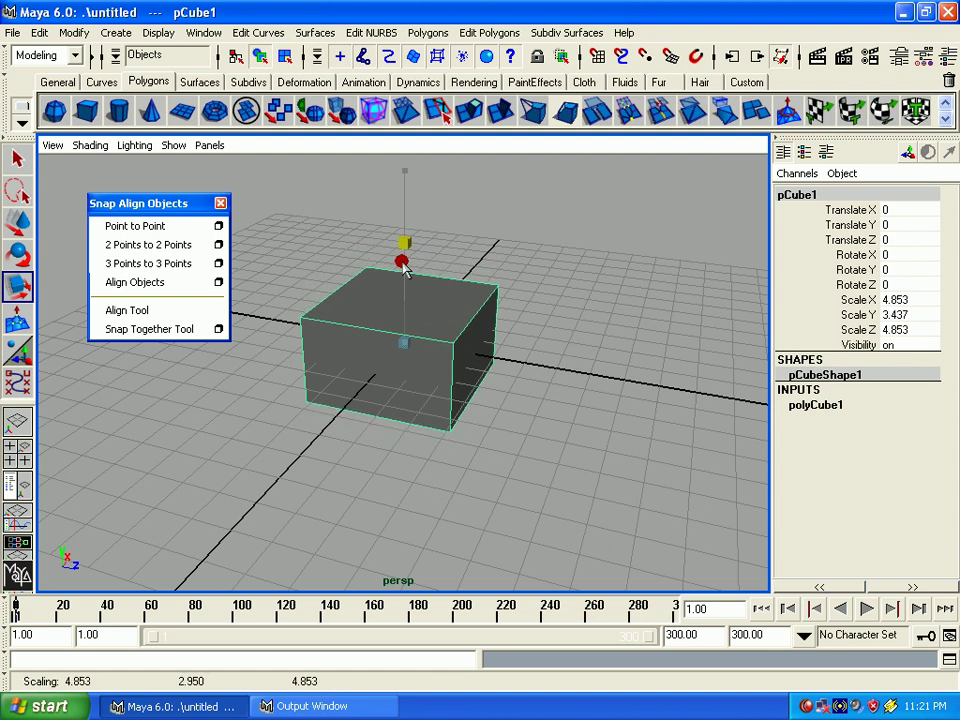
Add a polygon cone scaled to about 2.7, lifted up and off to the side
left_click(150, 110)
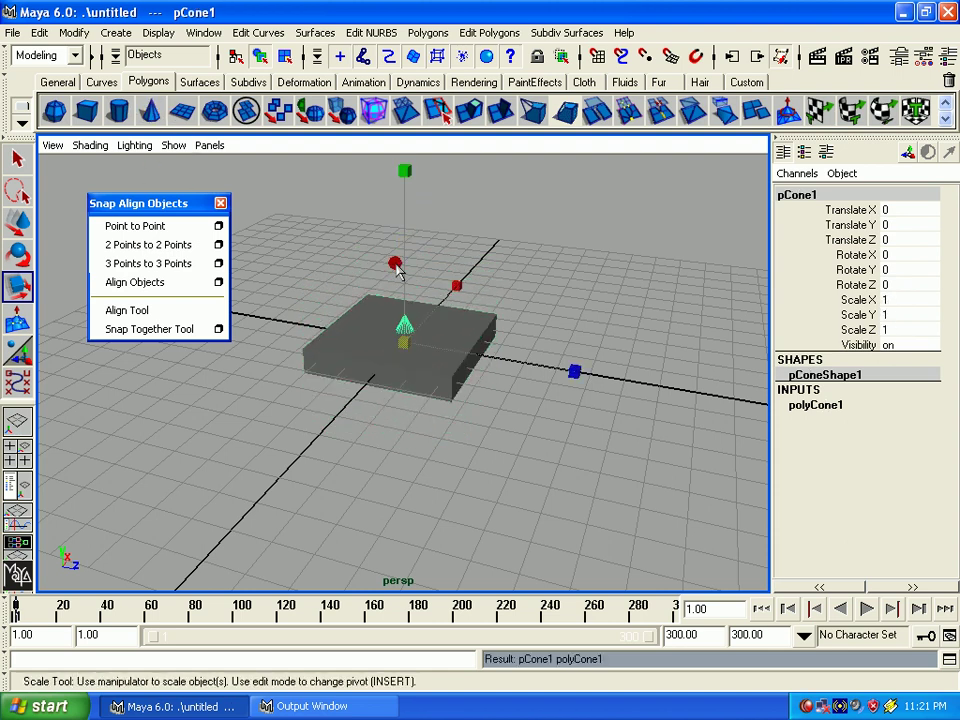
mouse_move(404, 343)
left_mouse_down()
mouse_move(551, 242)
mouse_move(491, 328)
left_mouse_up()
key("w")
mouse_move(404, 343)
left_mouse_down()
mouse_move(606, 221)
mouse_move(615, 235)
left_mouse_up()
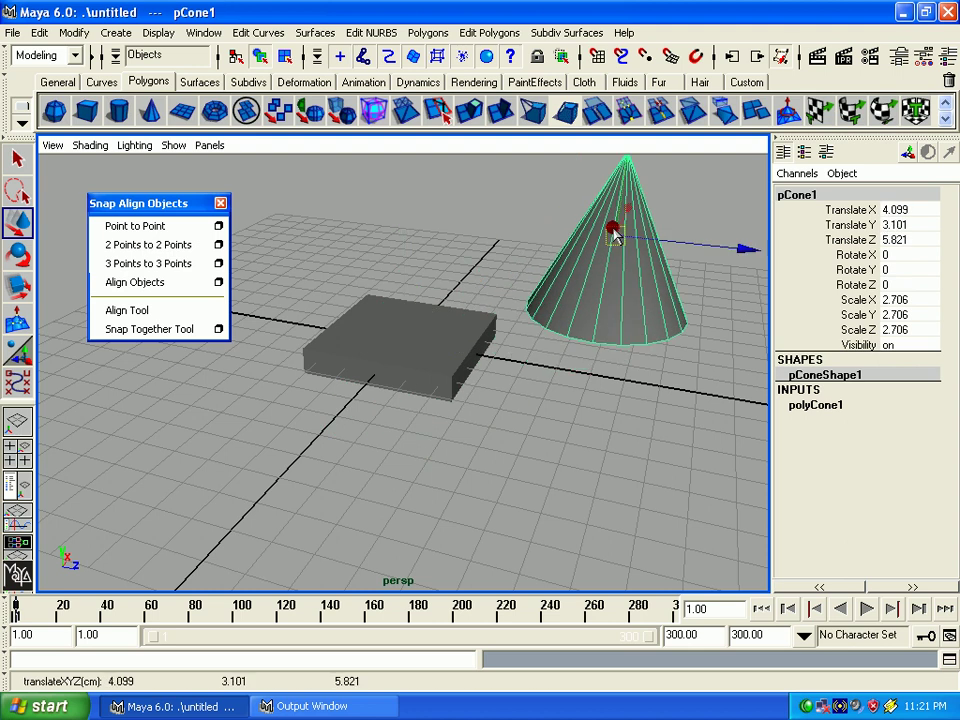
left_click(214, 282)
Scale the slab into a broad thin platform about 10.25 wide and 0.69 tall
left_click(670, 98)
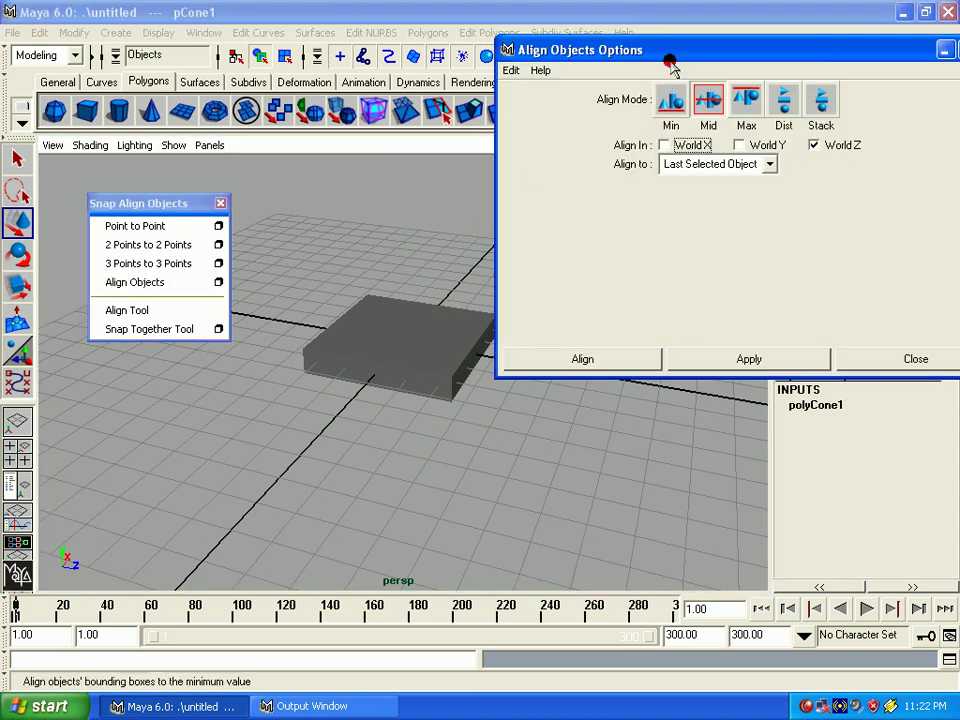
mouse_move(672, 66)
left_mouse_down()
mouse_move(753, 191)
mouse_move(776, 294)
left_mouse_up()
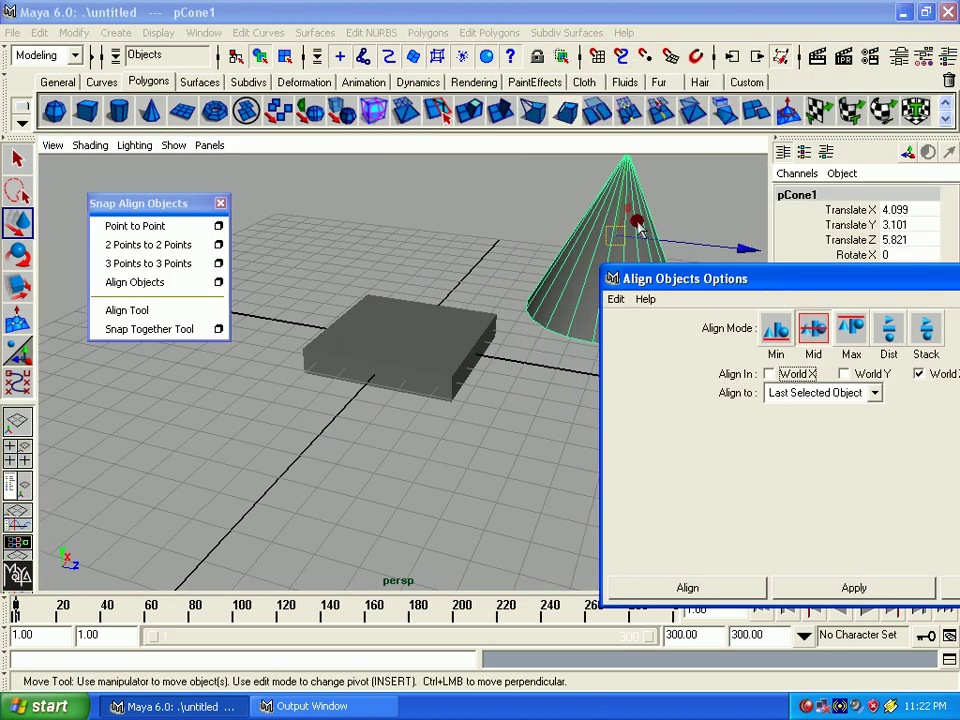
left_click(385, 338)
key("r")
left_click_drag(402, 340, 527, 228)
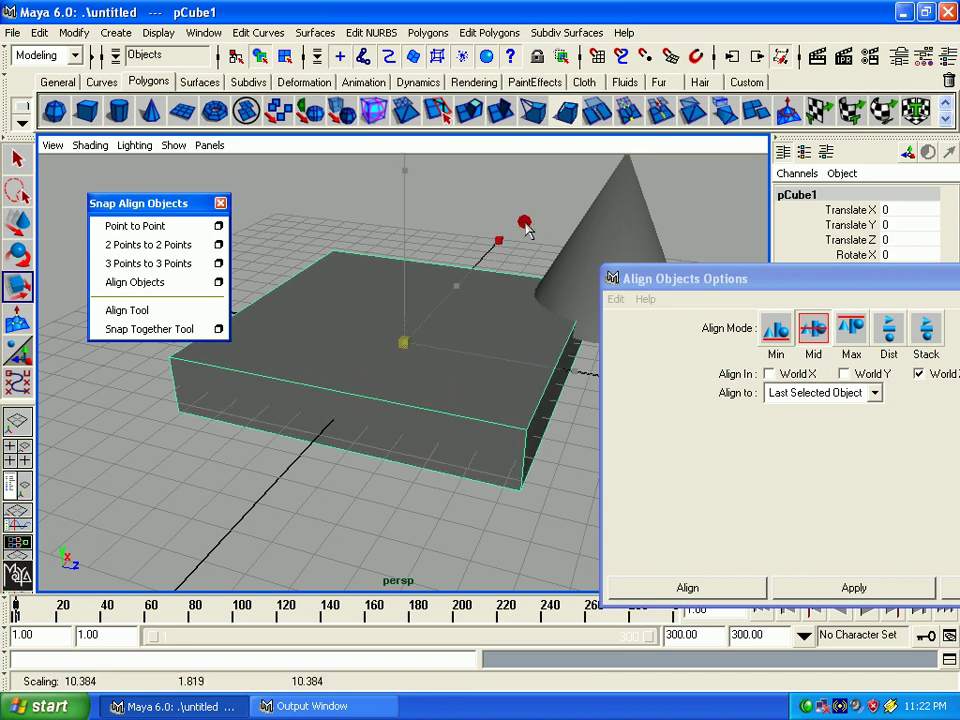
left_click_drag(401, 176, 399, 279)
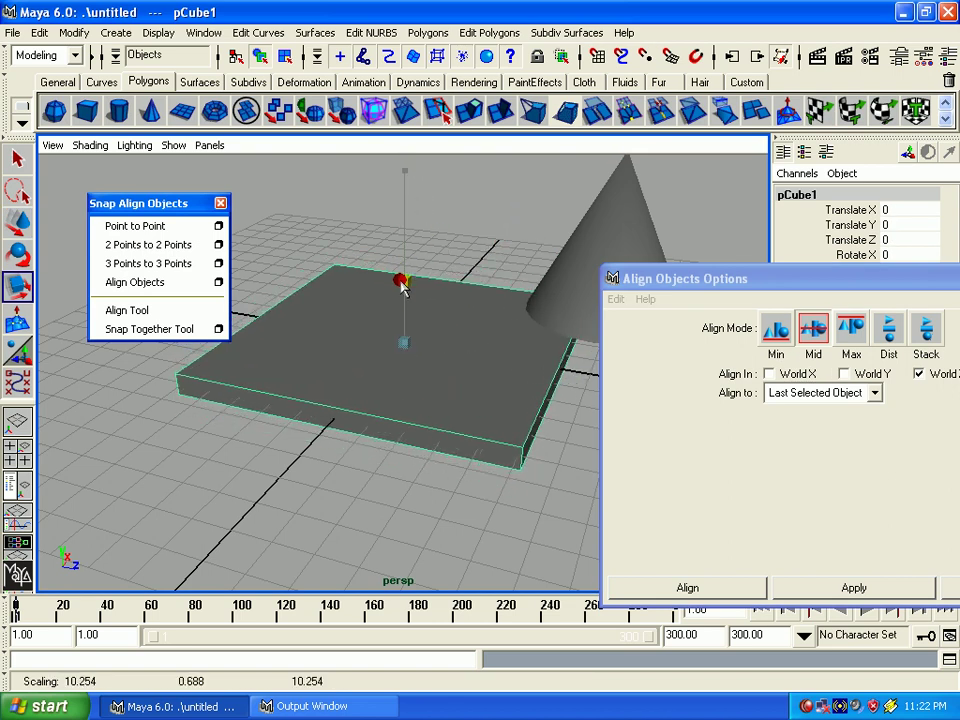
Select the cone and then the slab, and check the Align Objects target options
left_click(596, 213)
left_click(420, 365, "shift")
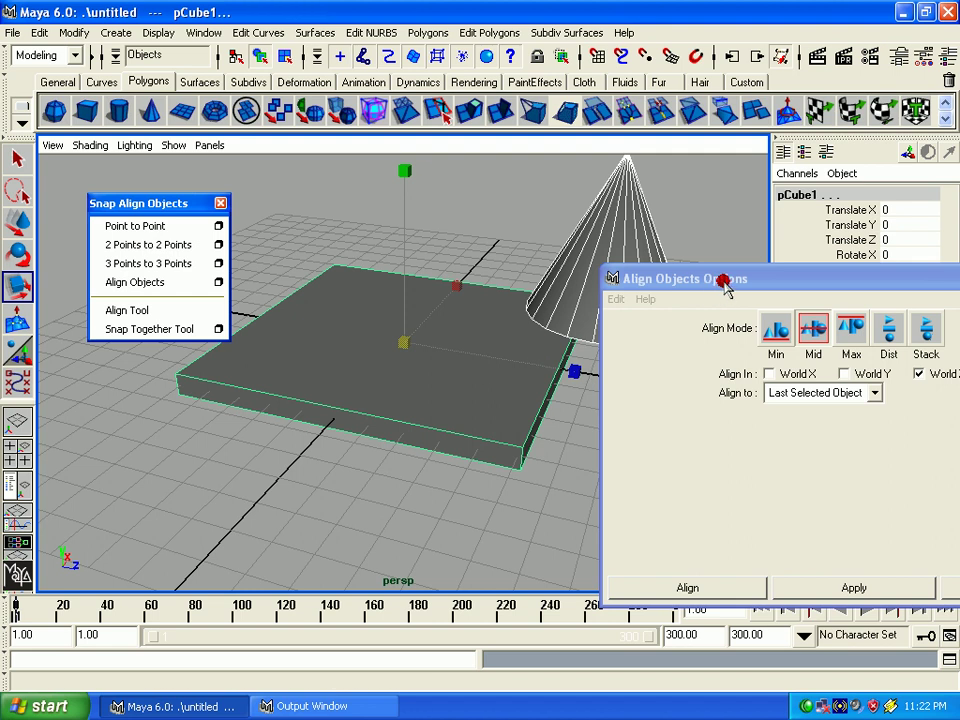
left_click_drag(724, 276, 652, 165)
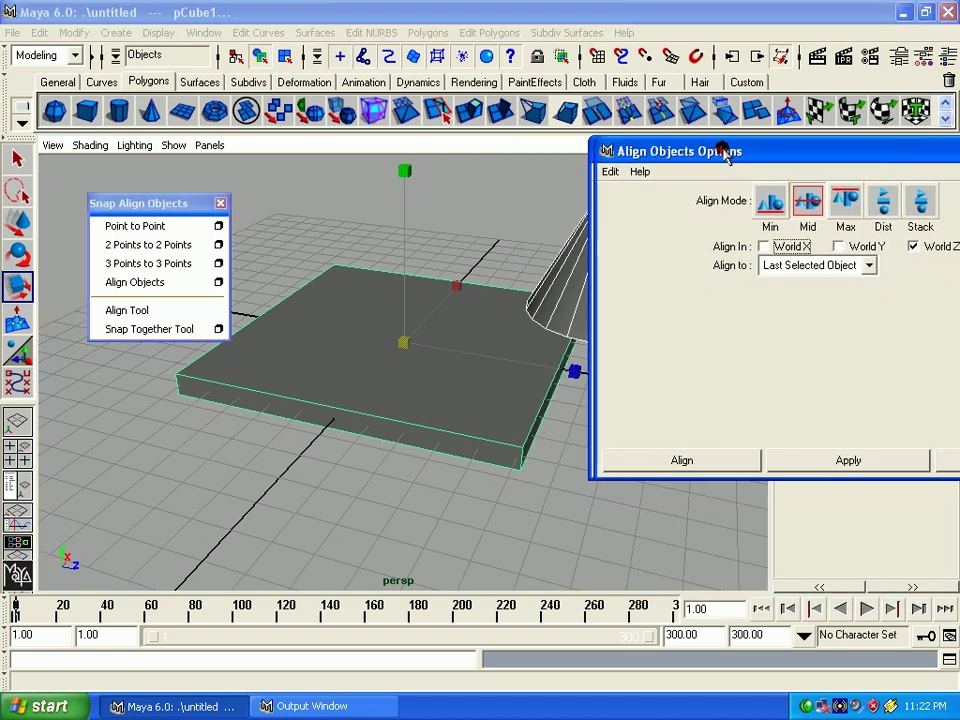
left_click_drag(652, 165, 647, 169)
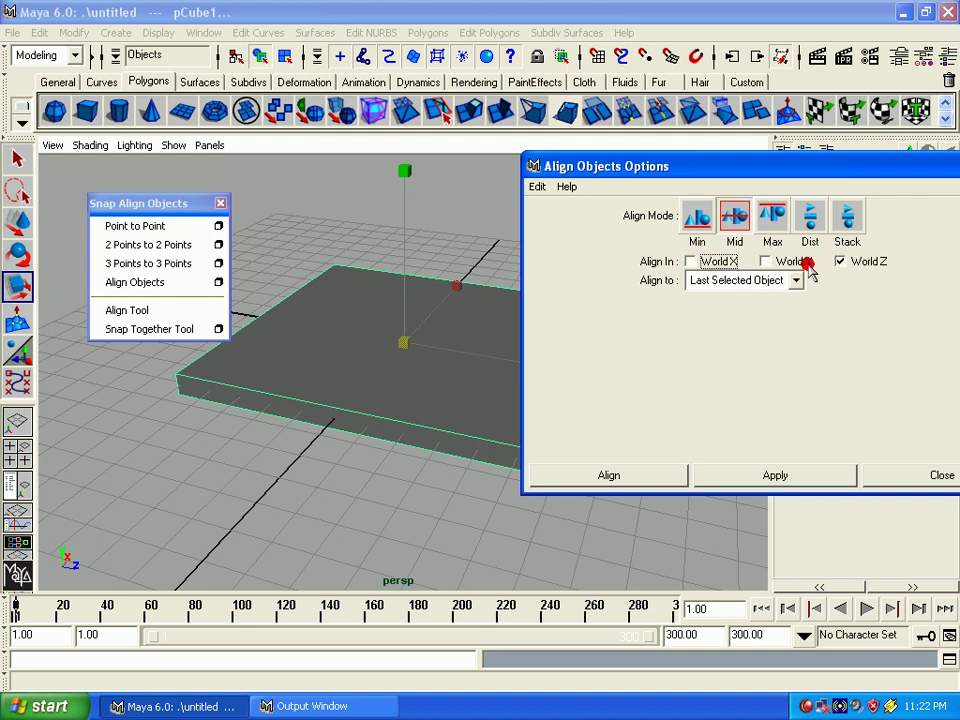
left_click(735, 279)
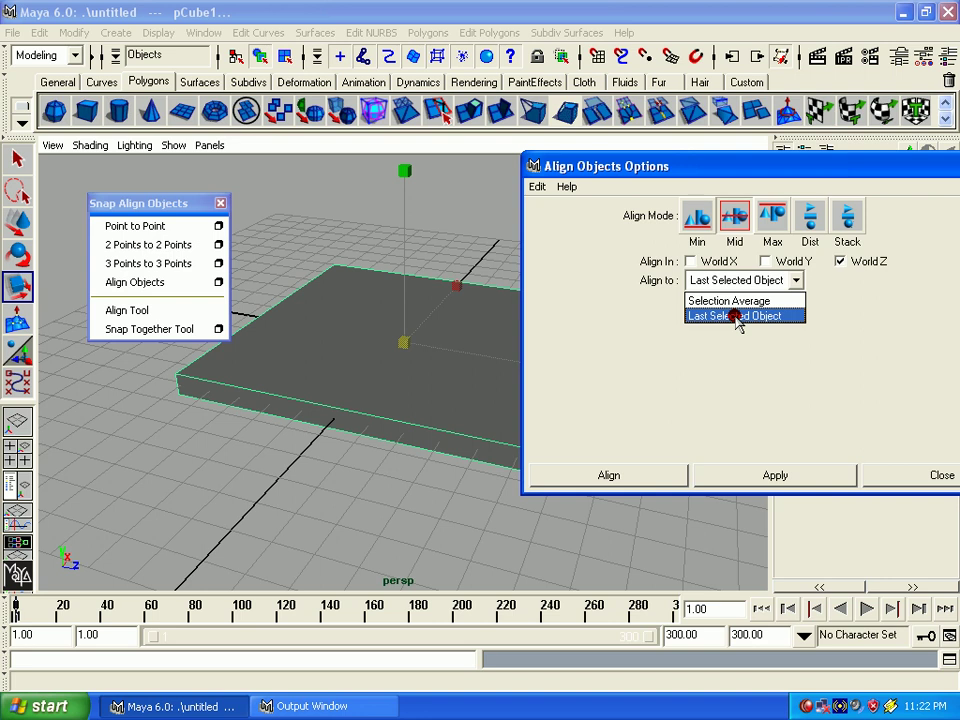
Reset Align Objects Options, then set Min mode in World X against the Last Selected Object
left_click(737, 316)
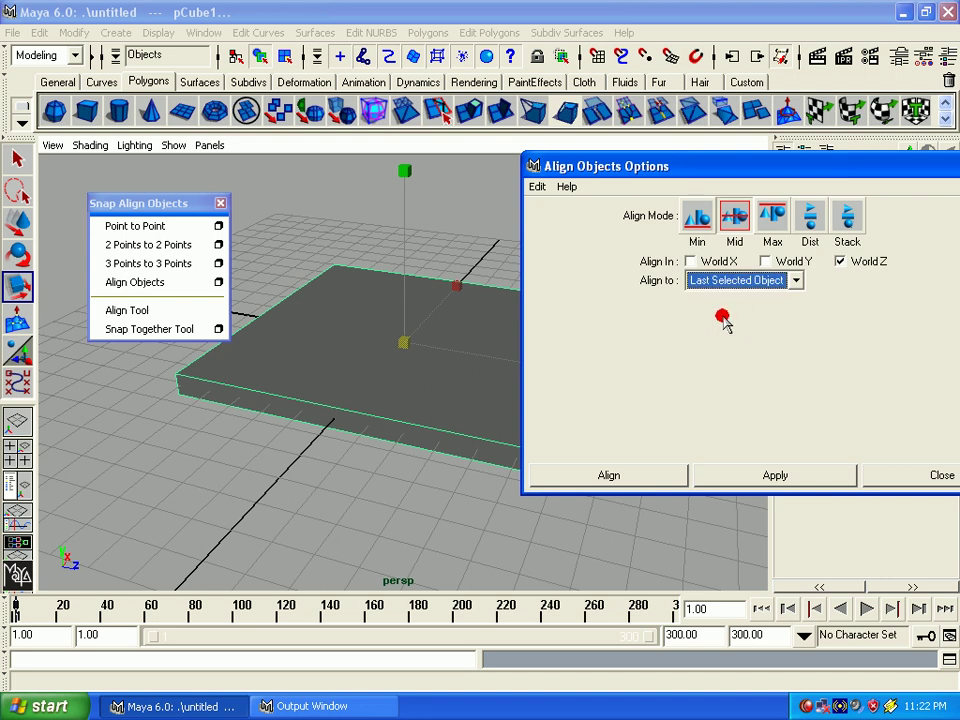
left_click(537, 187)
left_click(541, 217)
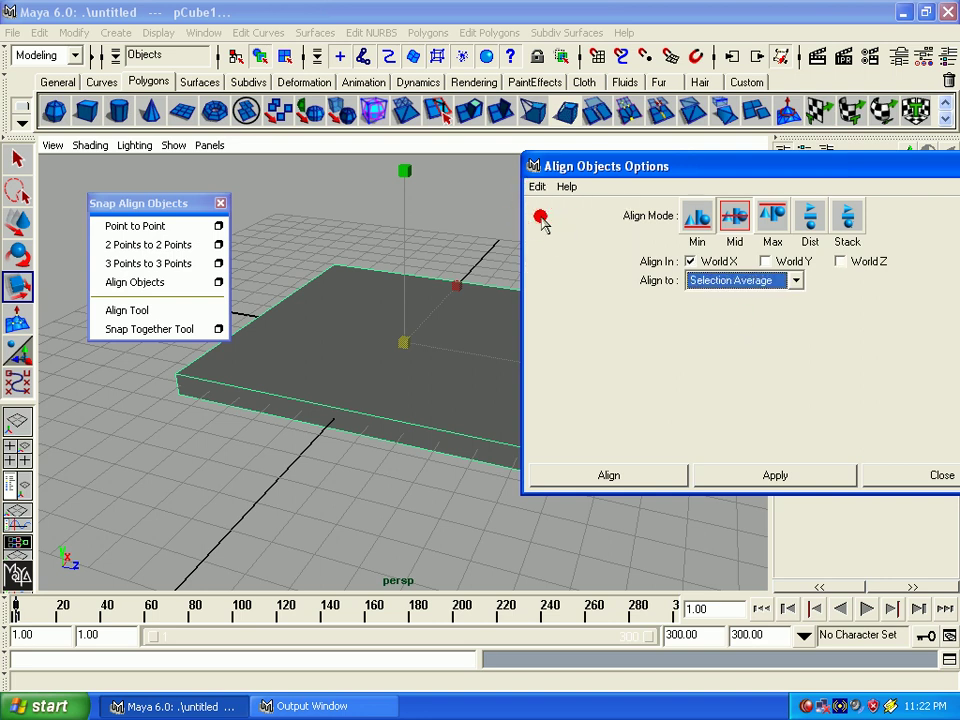
left_click(737, 284)
left_click(736, 315)
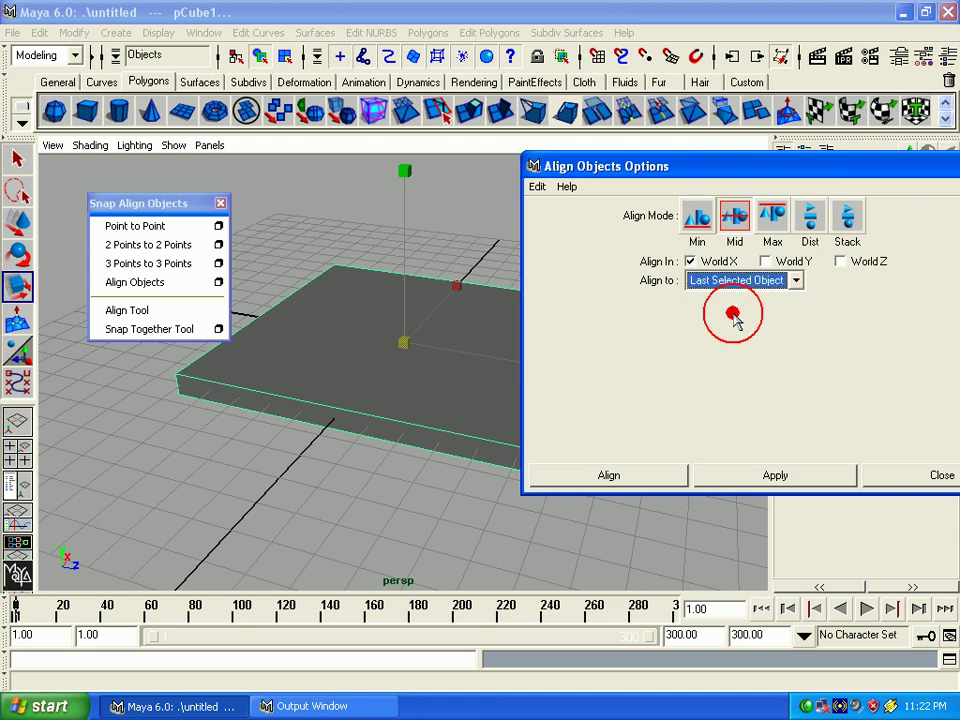
left_click_drag(697, 162, 797, 165)
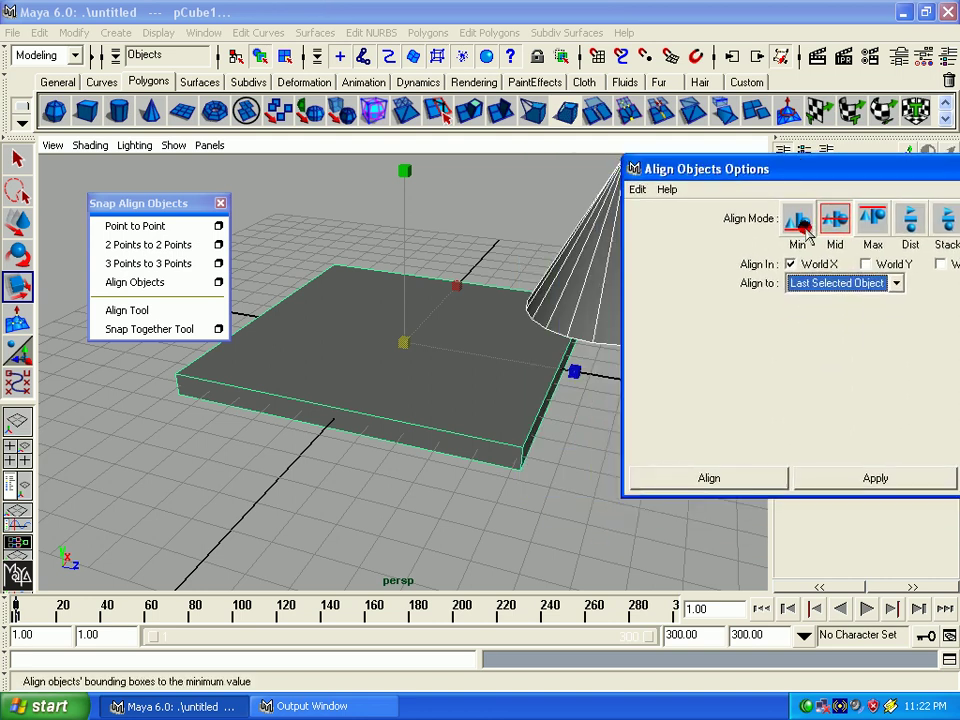
left_click(804, 227)
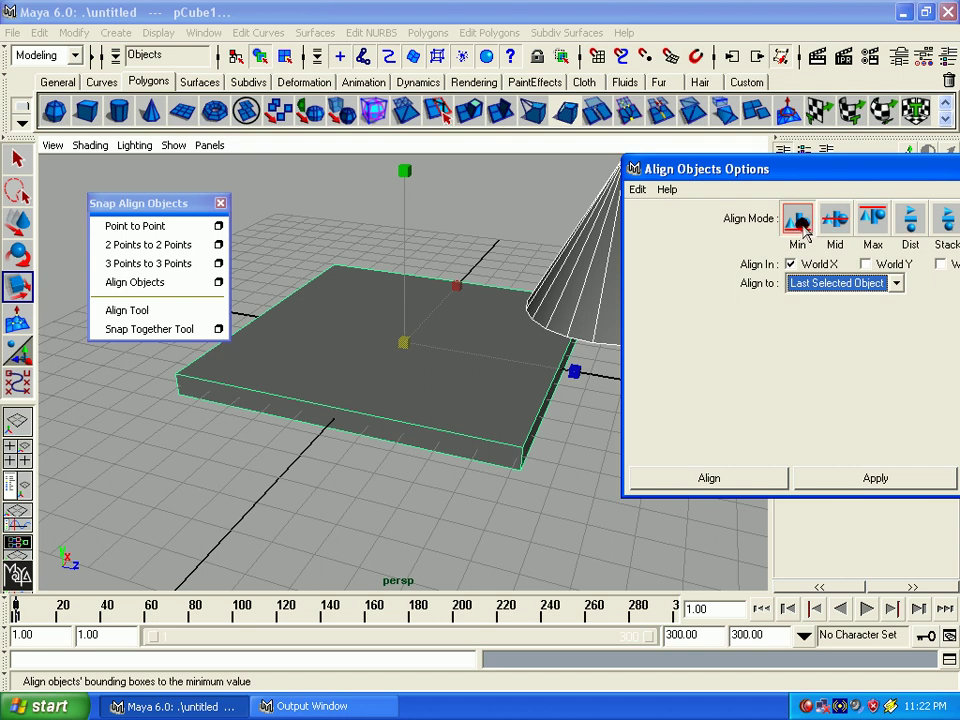
left_click_drag(446, 338, 402, 378, "alt")
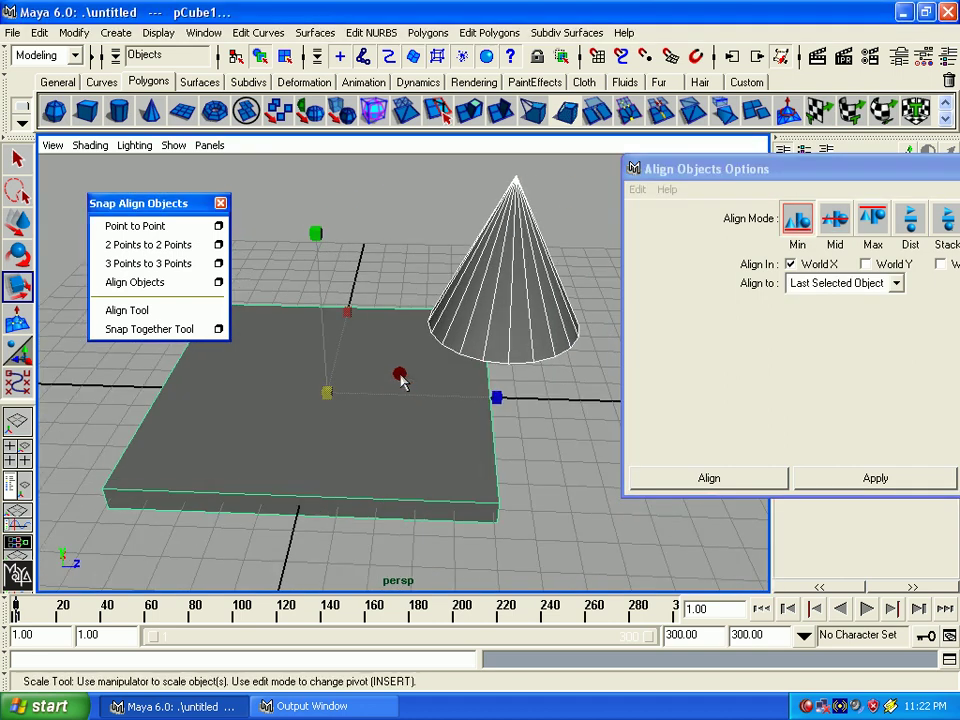
right_click_drag(400, 380, 396, 343, "alt")
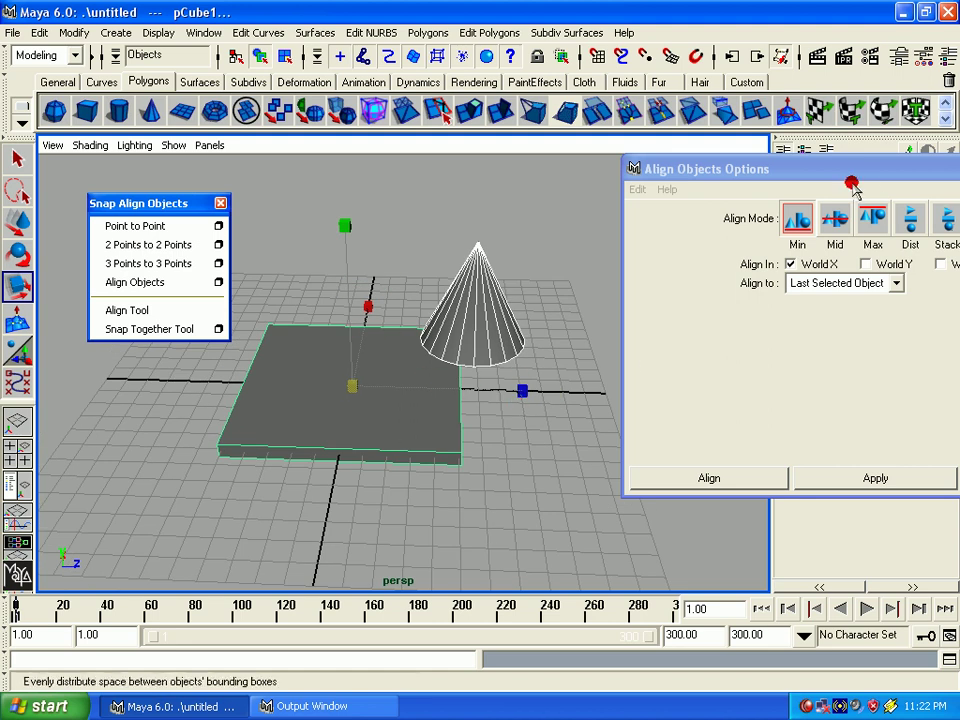
left_click_drag(853, 170, 771, 139)
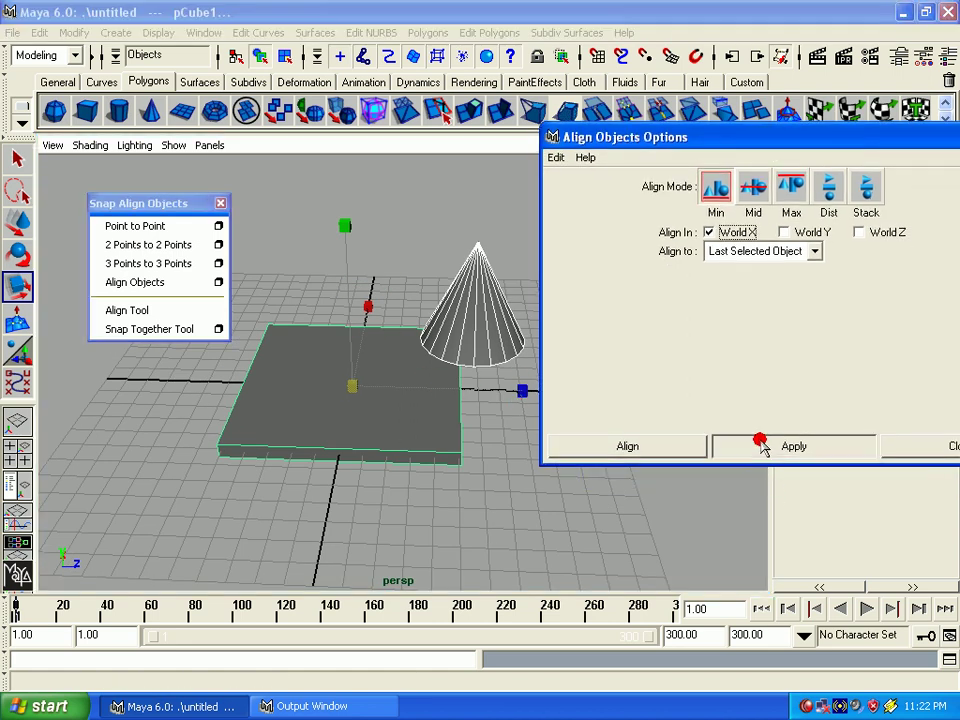
Apply the Min X alignment and check the cone's channels, now at Translate X -2.421
left_click(760, 443)
left_click_drag(465, 422, 420, 414, "alt")
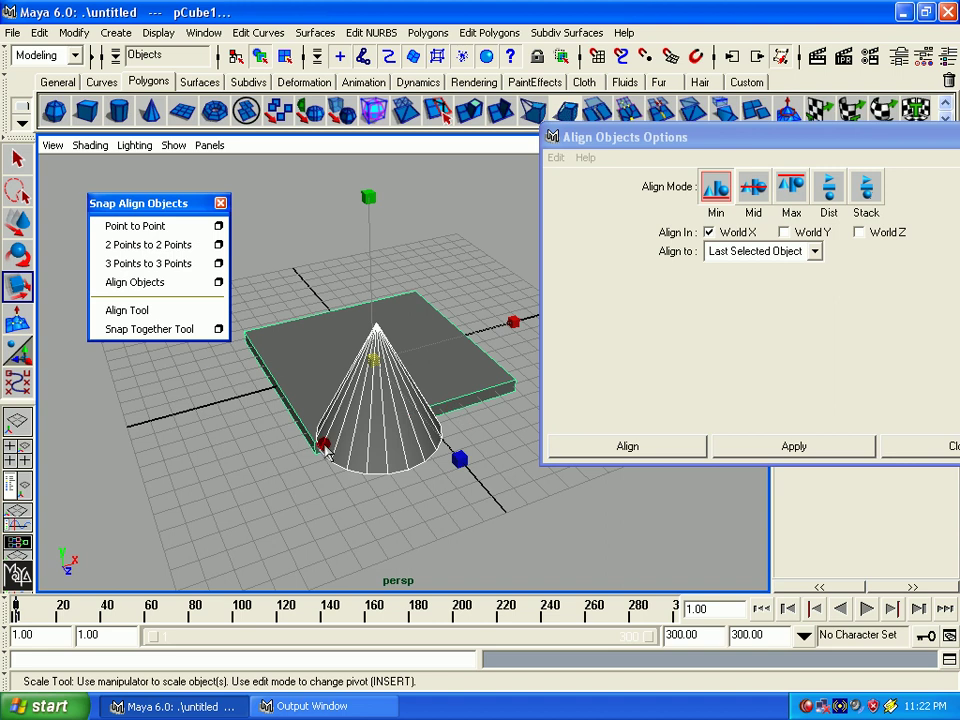
mouse_move(327, 453)
left_mouse_down("alt")
mouse_move(274, 450)
mouse_move(356, 456)
left_mouse_up("alt")
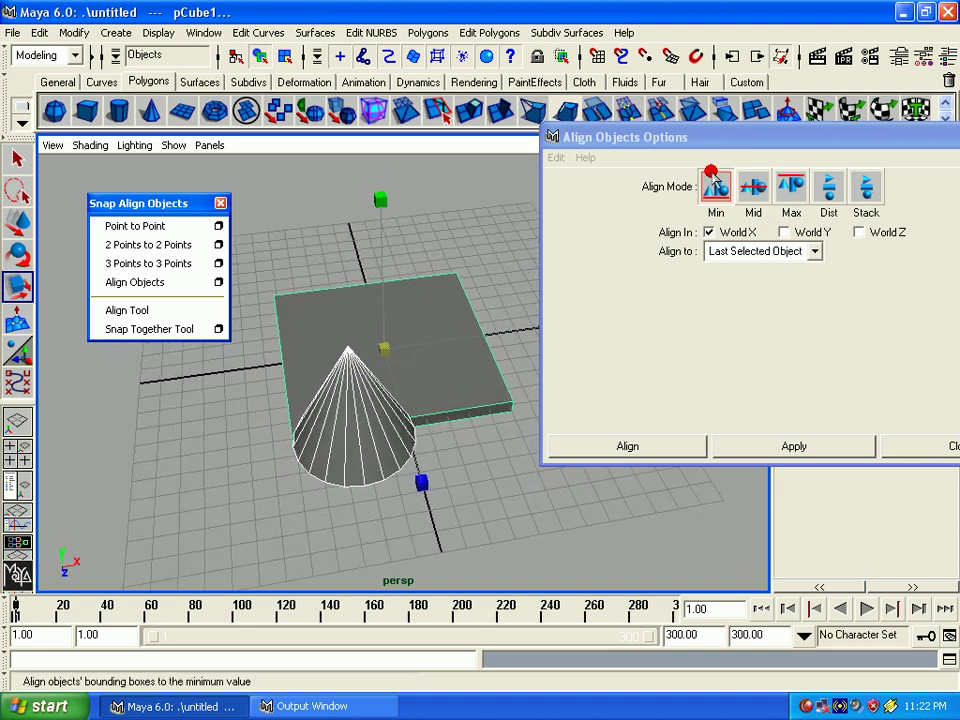
left_click_drag(724, 138, 697, 383)
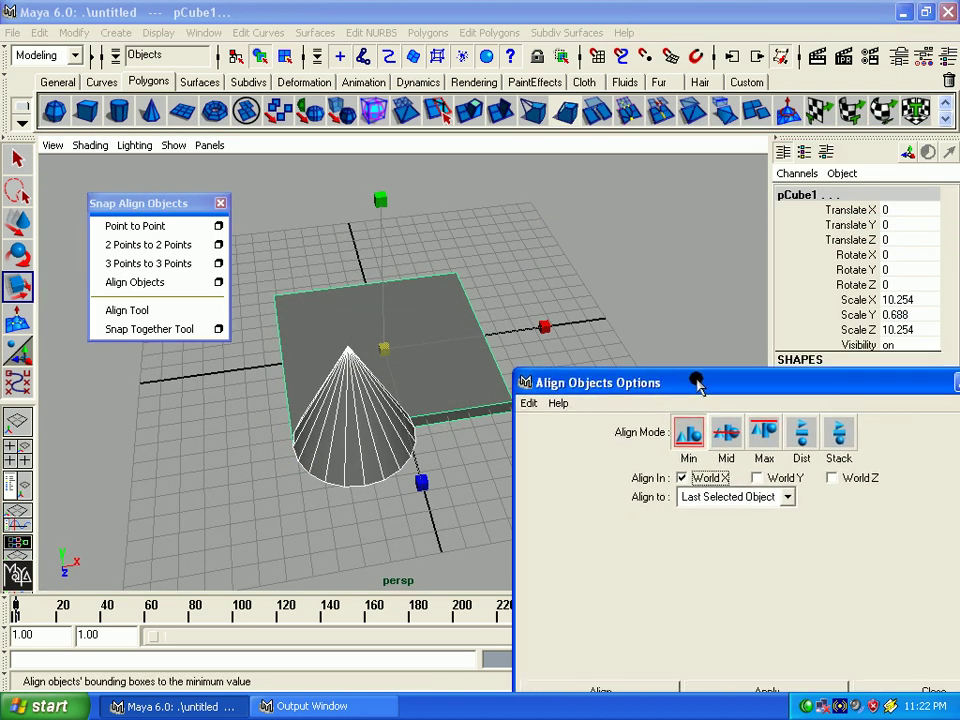
left_click(363, 446)
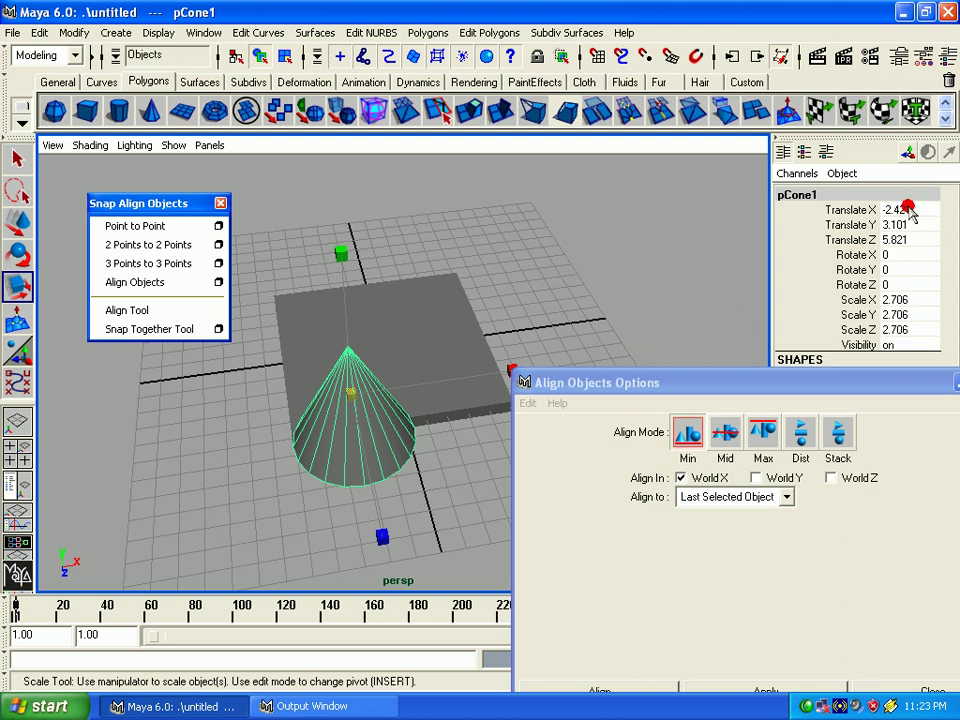
left_click_drag(910, 212, 910, 327)
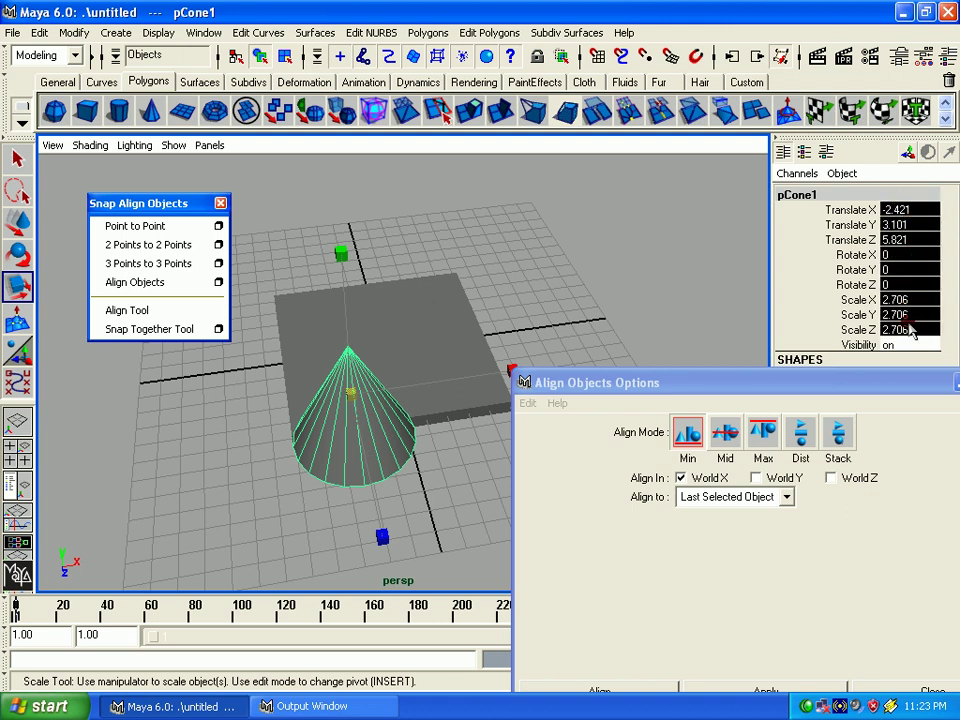
Reset the cone's transformations to zero translation and a scale of 1
left_click(50, 33)
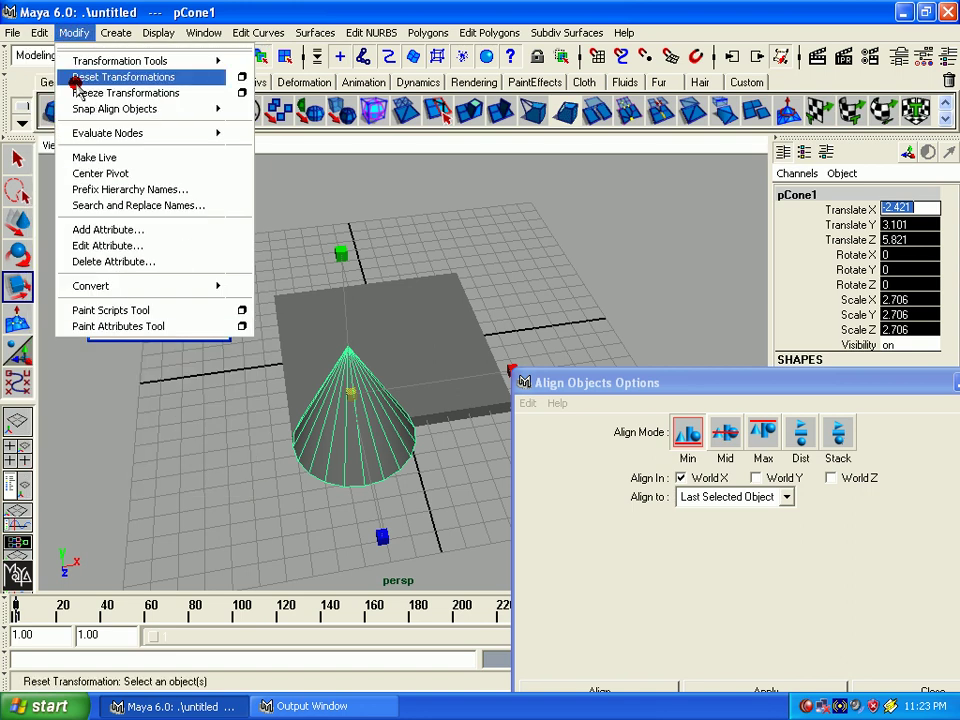
left_click(75, 80)
left_click(910, 299)
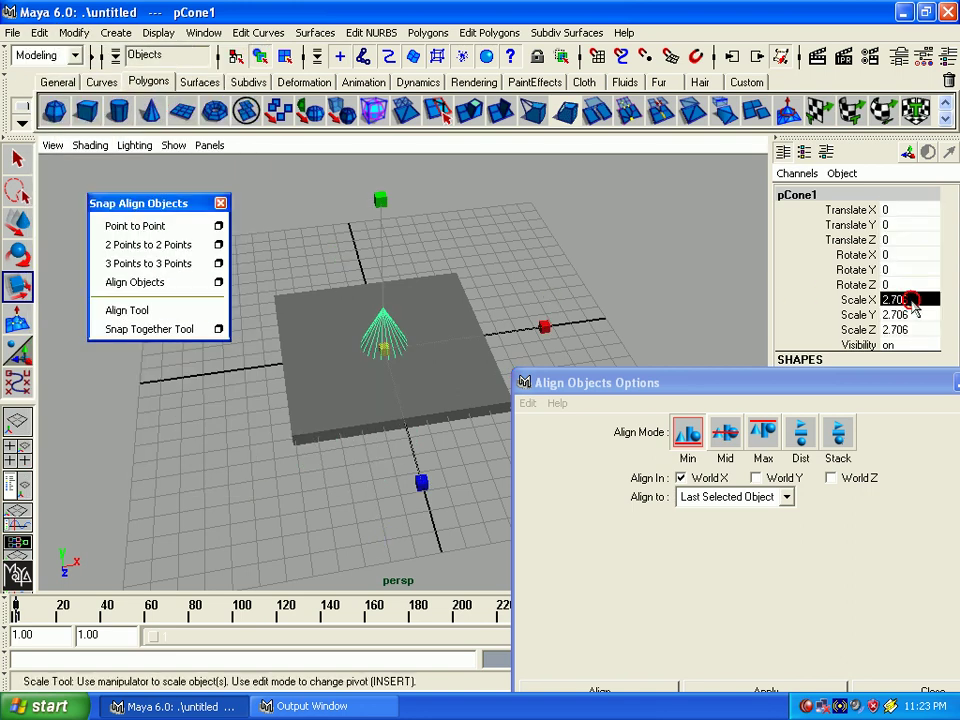
left_click(910, 300)
type("1")
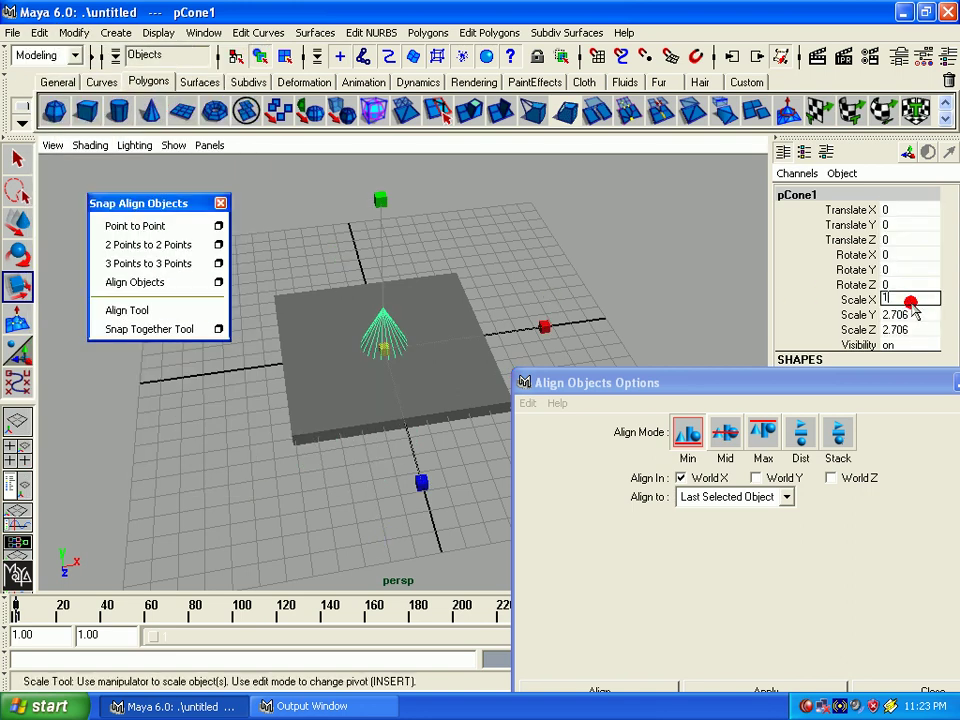
key("Return")
Enter Scale X, Y and Z values in the Channel Box, ending with 5 on all three axes
key("Tab")
type("1")
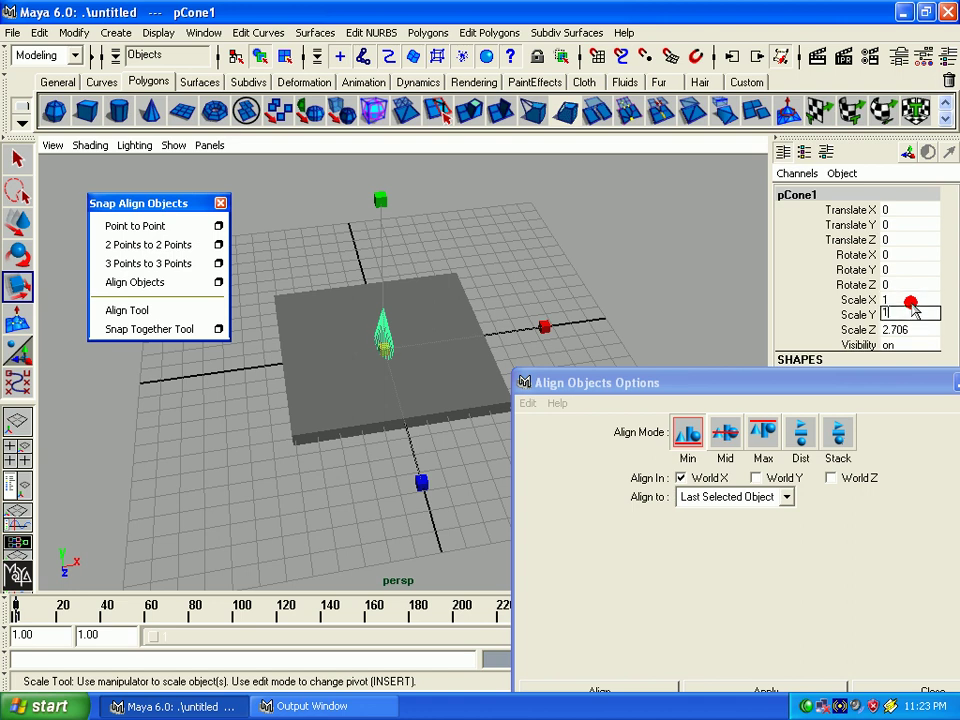
key("Tab")
type("1")
key("Tab")
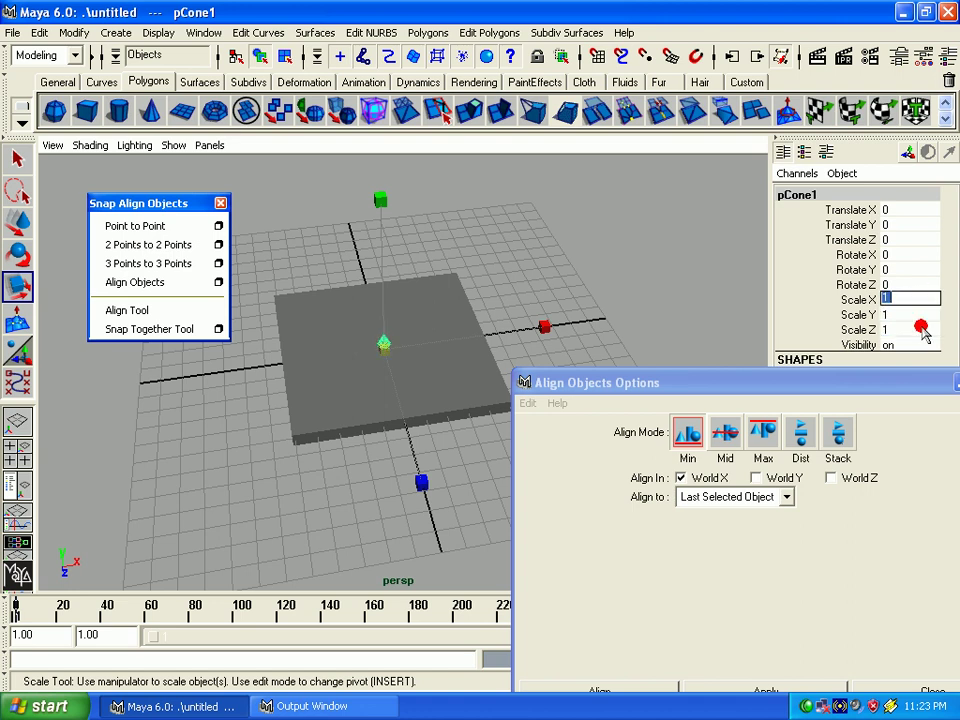
type("5")
key("Tab")
type("45")
key("Tab")
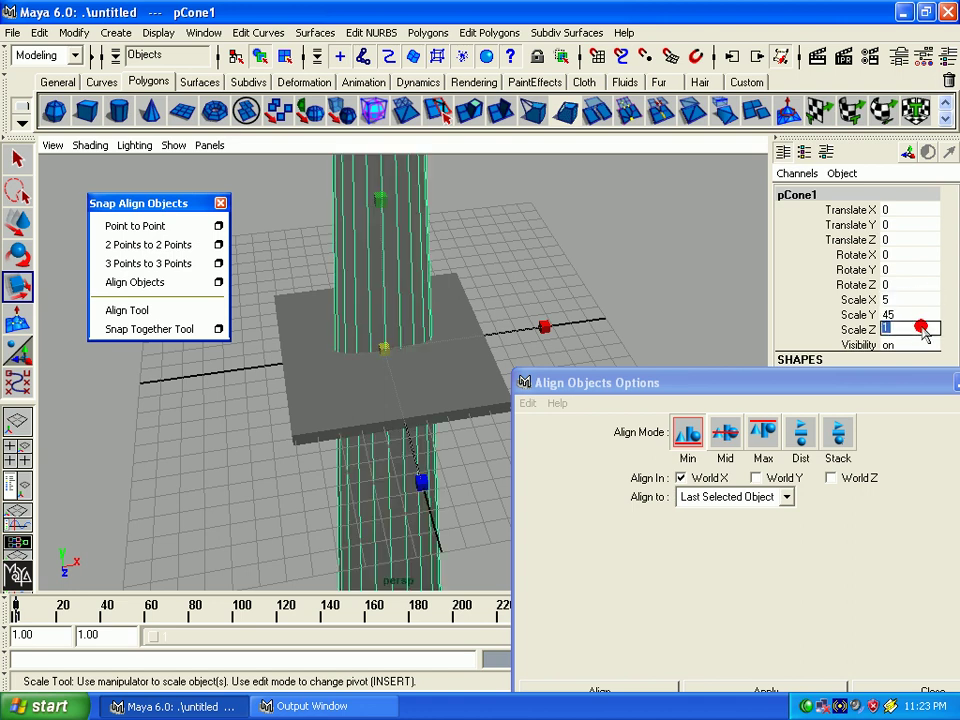
key("shift+Tab")
key("Tab")
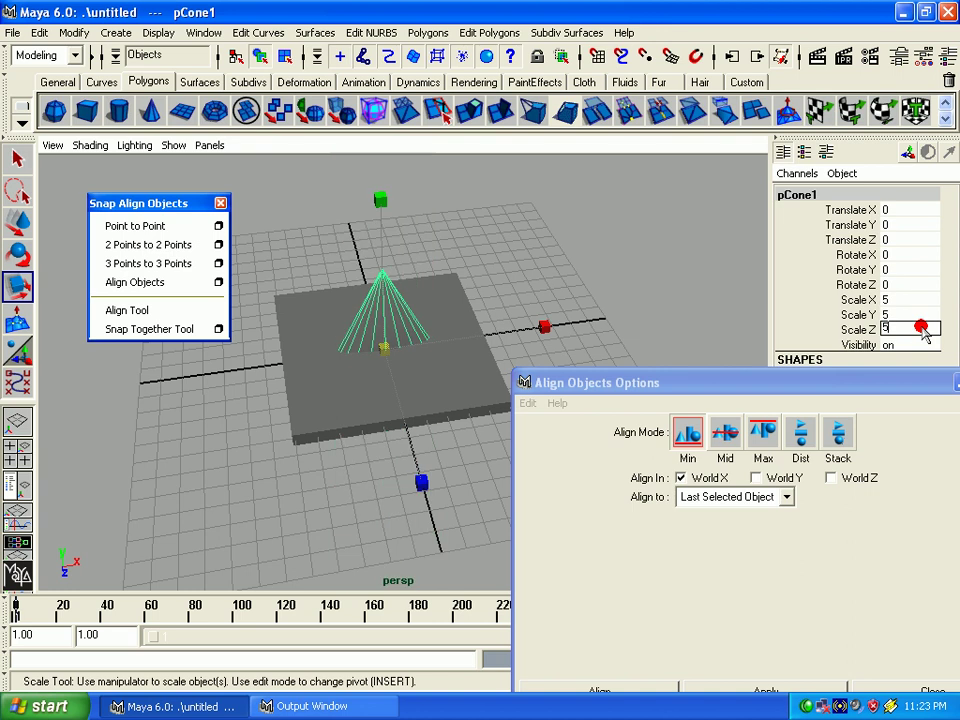
key("Return")
left_click(455, 343)
Select the cone and adjust its three scale channels together
left_click_drag(394, 332, 508, 322, "alt")
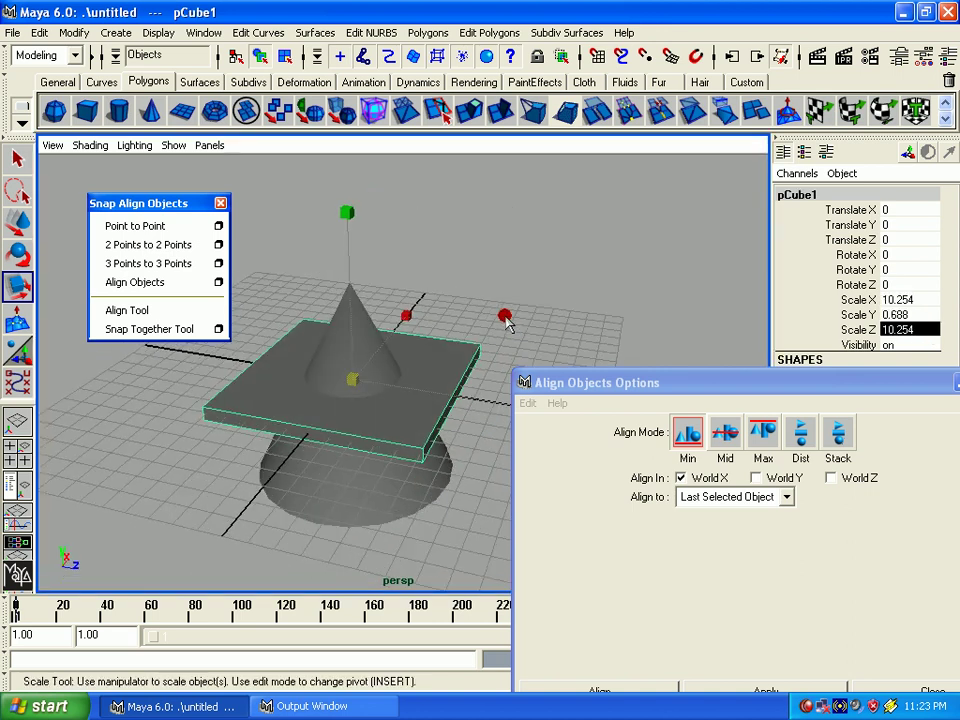
left_click(370, 345)
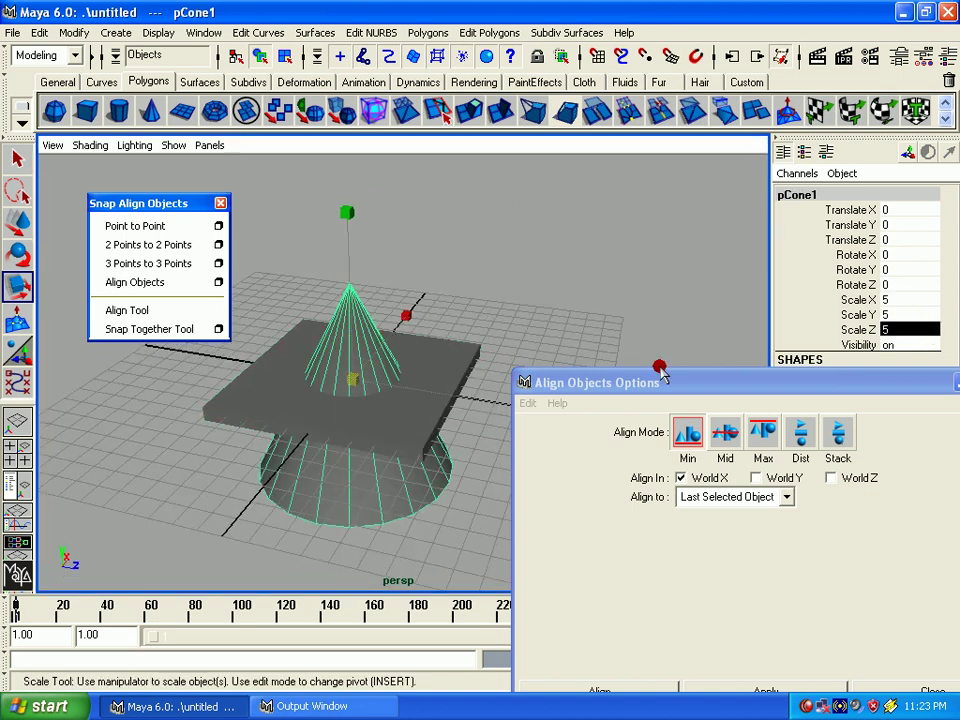
left_click_drag(851, 300, 784, 332)
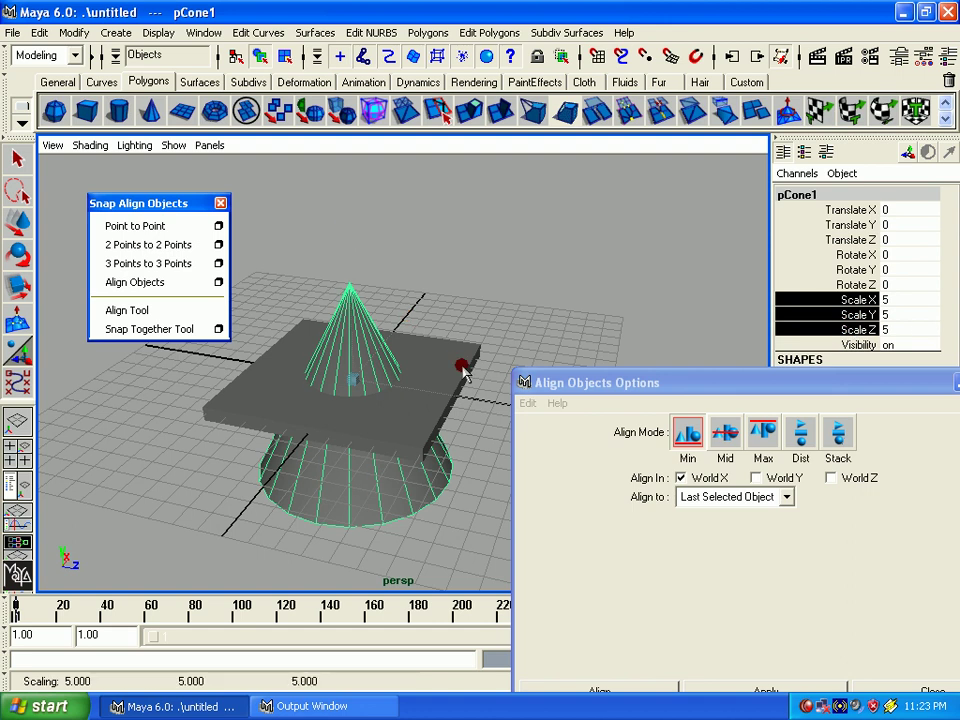
mouse_move(465, 364)
middle_mouse_down()
mouse_move(448, 368)
mouse_move(537, 336)
middle_mouse_up()
left_click(537, 336)
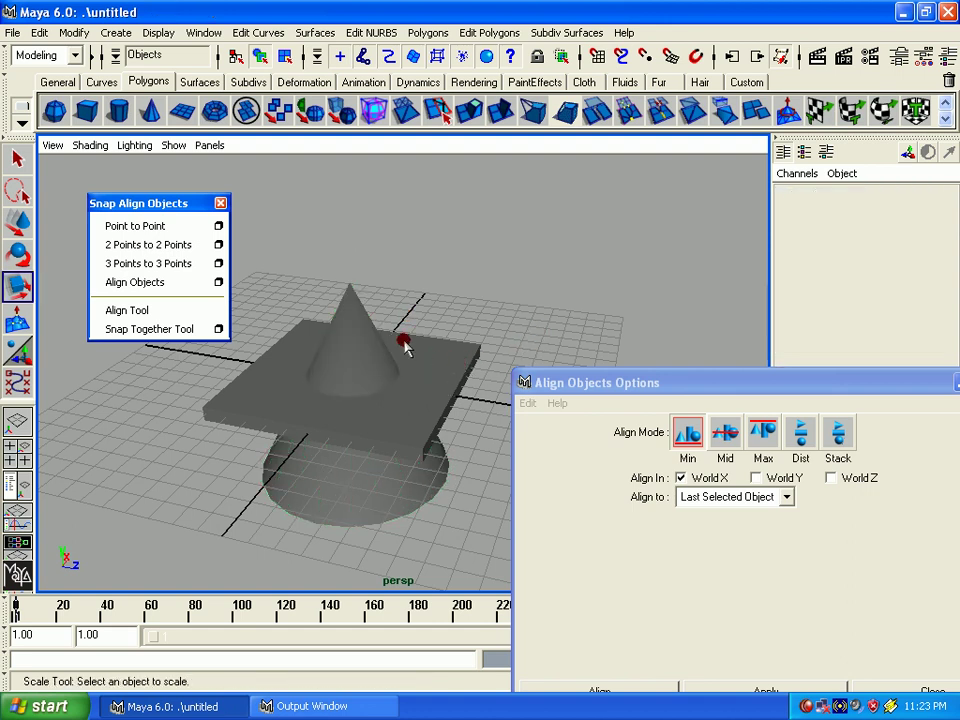
Scale the flat cube into a huge thin plane, 29.139 × 0.787 × 29.139
left_click(403, 348)
left_click(403, 368)
left_click(423, 375)
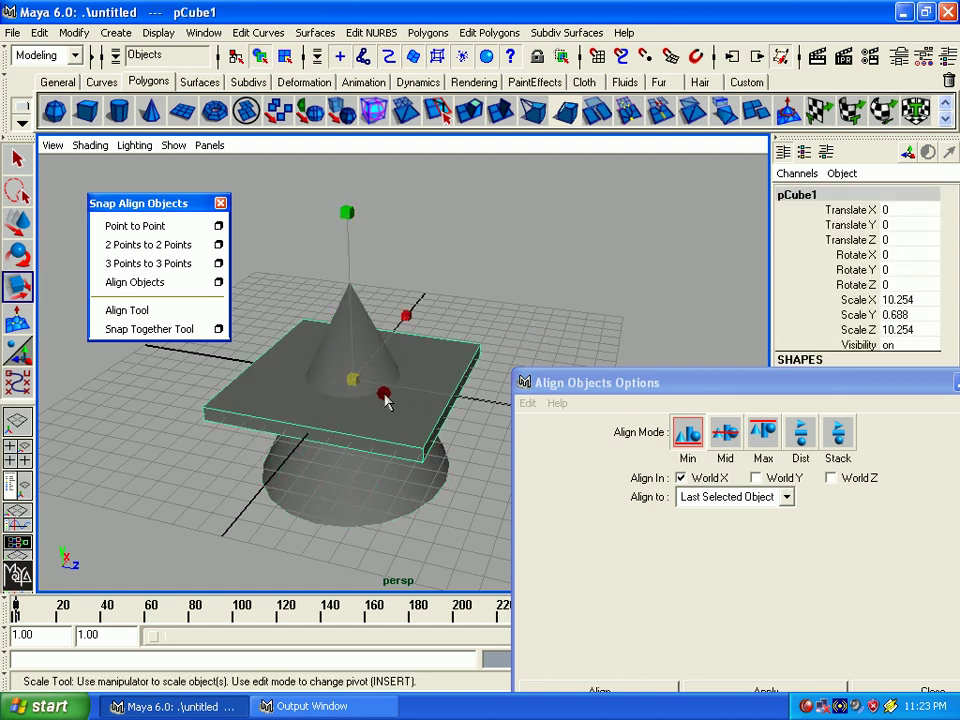
mouse_move(355, 388)
left_mouse_down()
mouse_move(348, 232)
mouse_move(347, 321)
left_mouse_up()
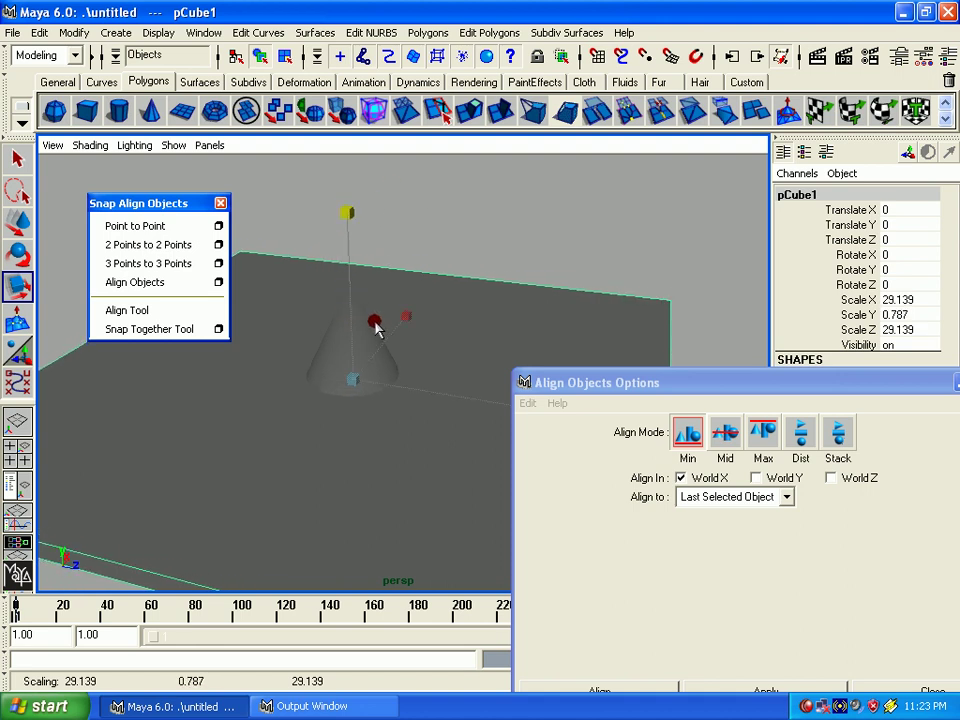
left_click(376, 323)
left_click(382, 323)
left_click(433, 261)
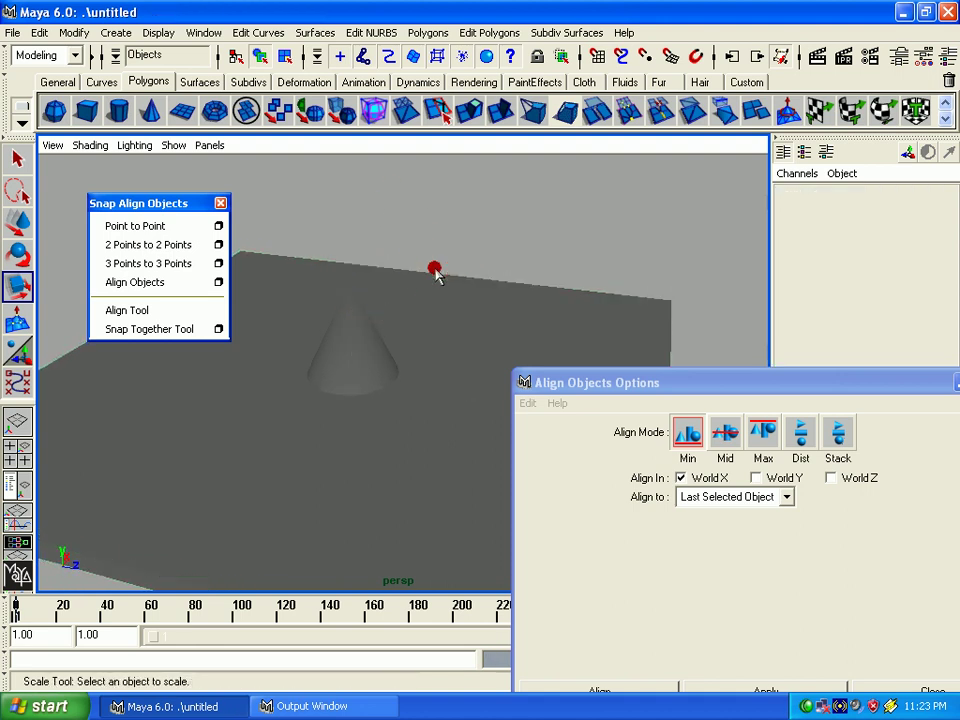
right_click_drag(435, 275, 399, 352, "alt")
left_click(399, 352)
Lift the cone and align it to the plane's minimum X, placing it at Translate X -9.57
key("w")
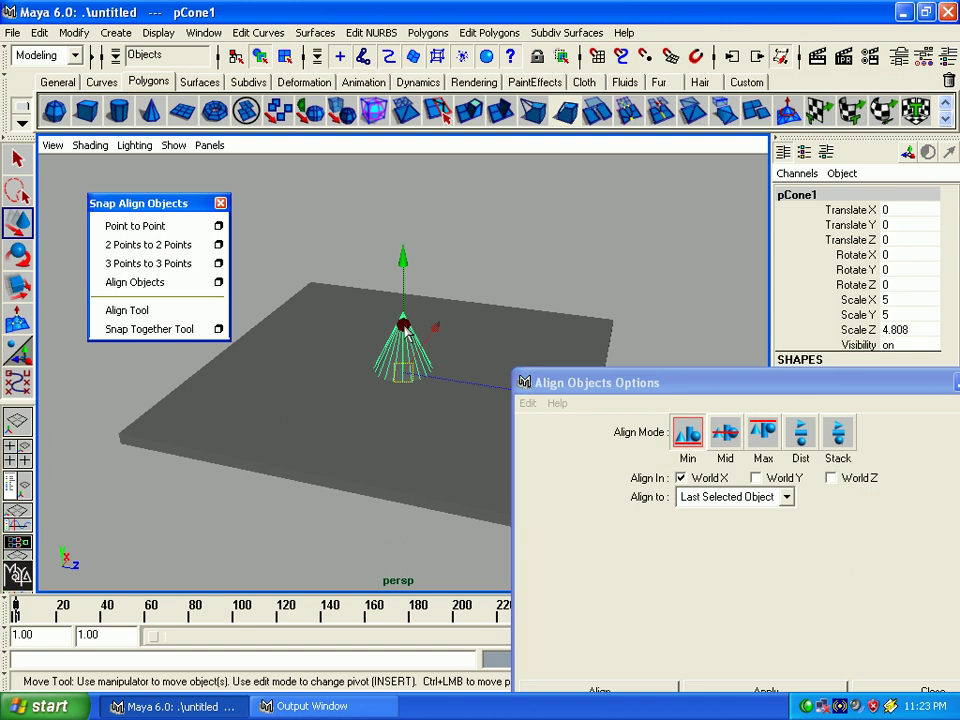
mouse_move(412, 278)
left_mouse_down()
mouse_move(414, 203)
mouse_move(461, 343)
left_mouse_up()
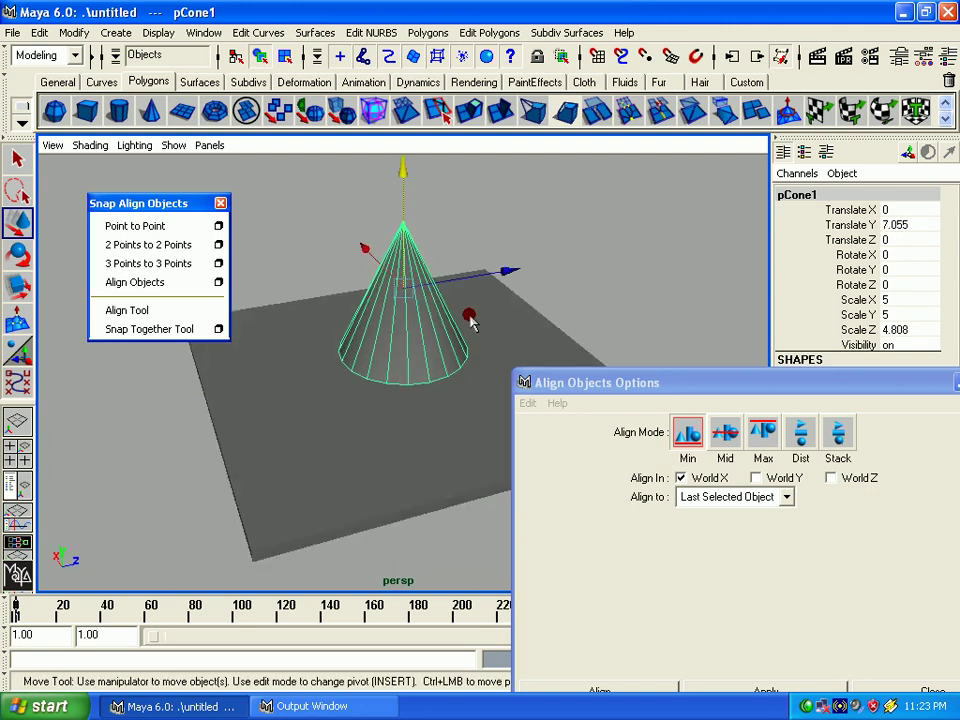
left_click(530, 355, "shift")
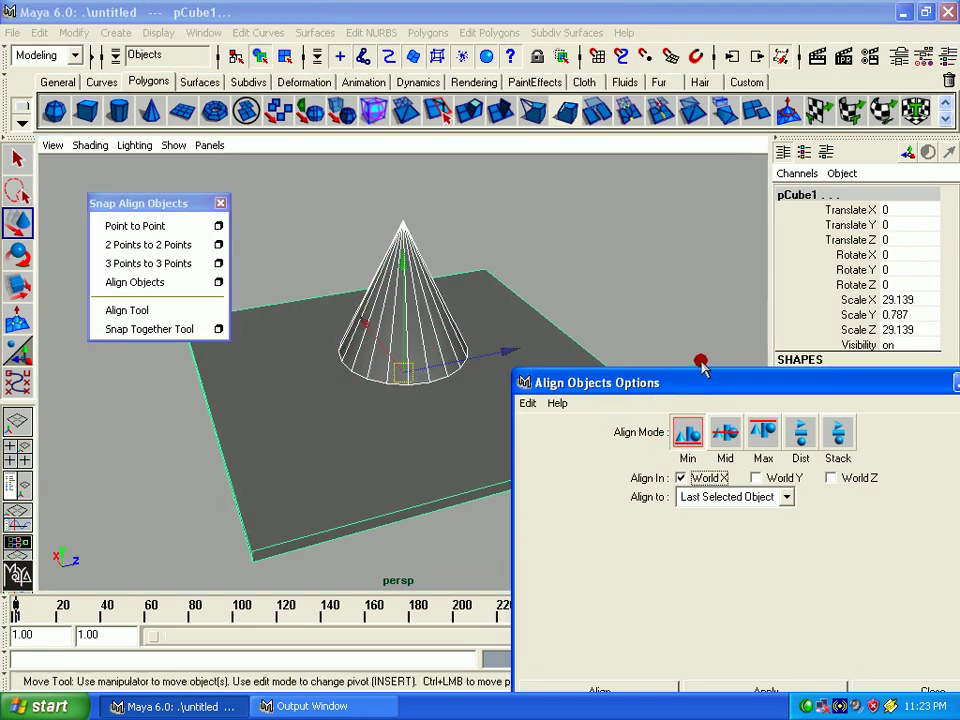
left_click_drag(700, 383, 720, 200)
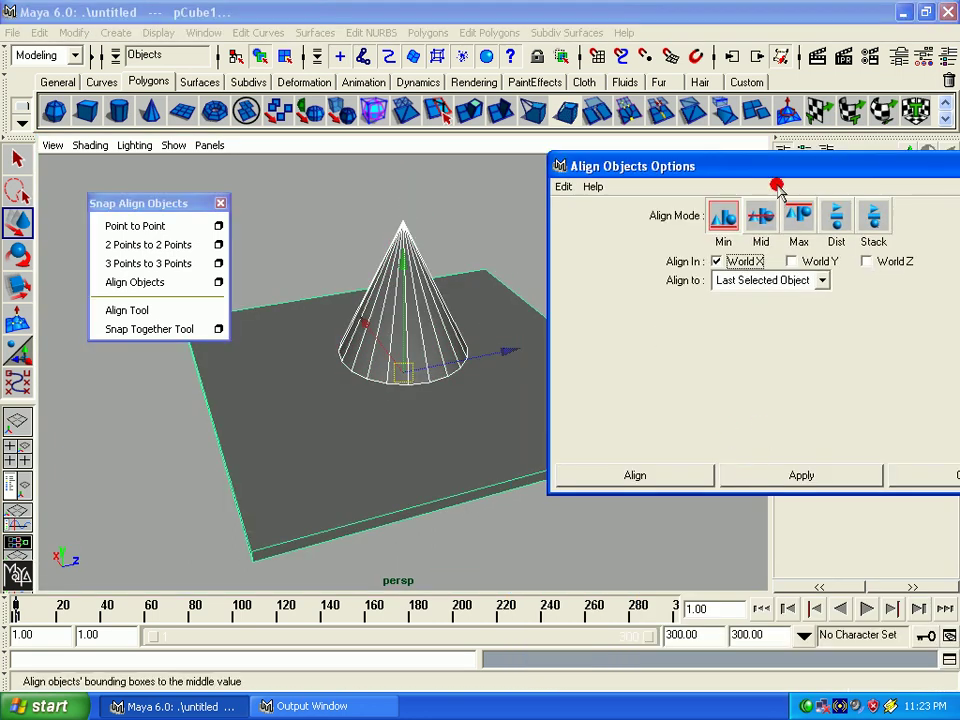
left_click_drag(778, 188, 774, 317)
left_click_drag(542, 306, 415, 345, "alt")
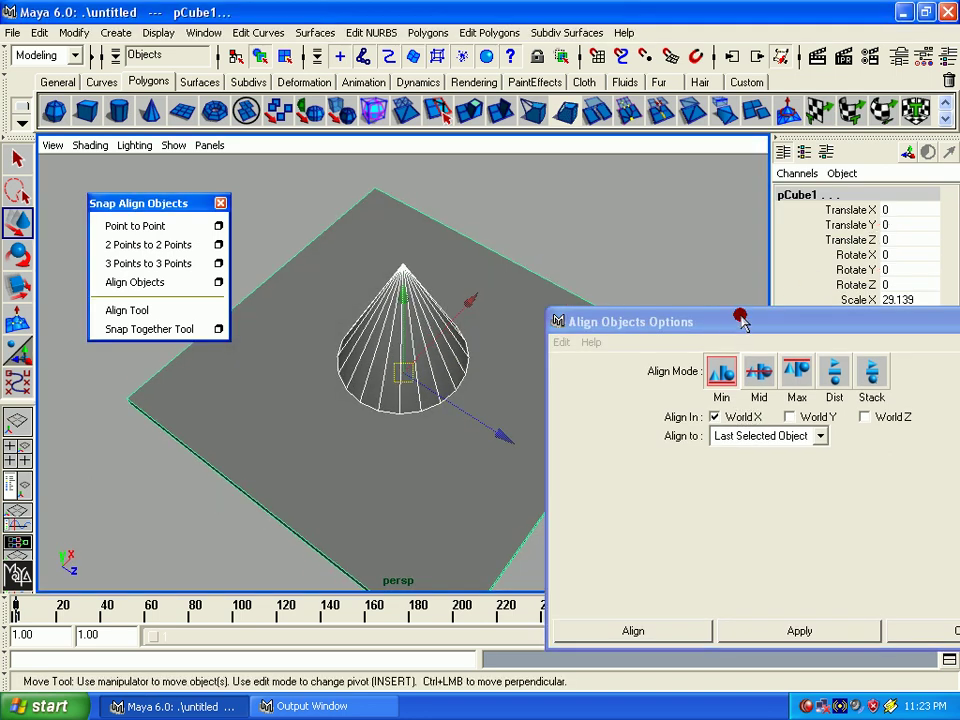
left_click_drag(740, 316, 762, 352)
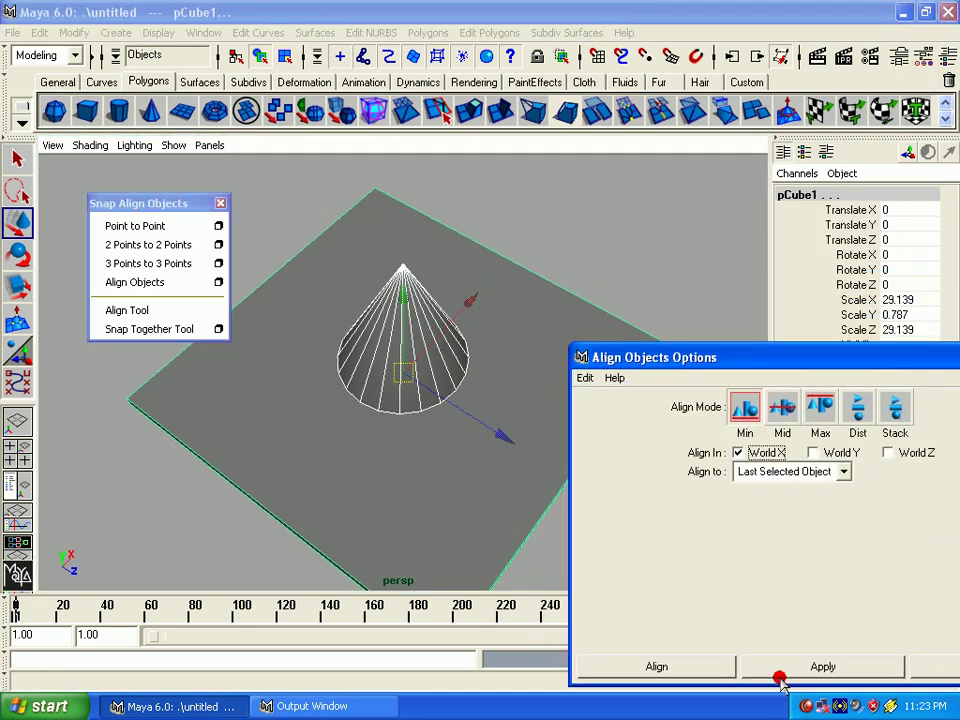
left_click(780, 677)
Set the cone's Translate Y to 0 so it sits back at ground height
left_click(505, 189)
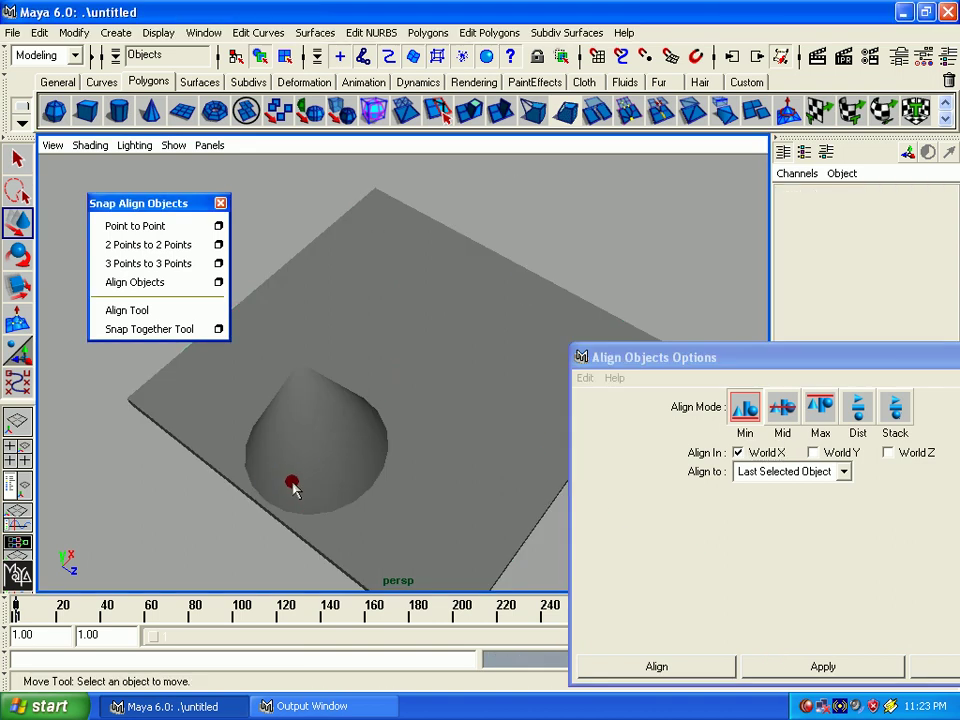
left_click(292, 487)
left_click_drag(416, 489, 336, 471, "alt")
left_click(903, 209)
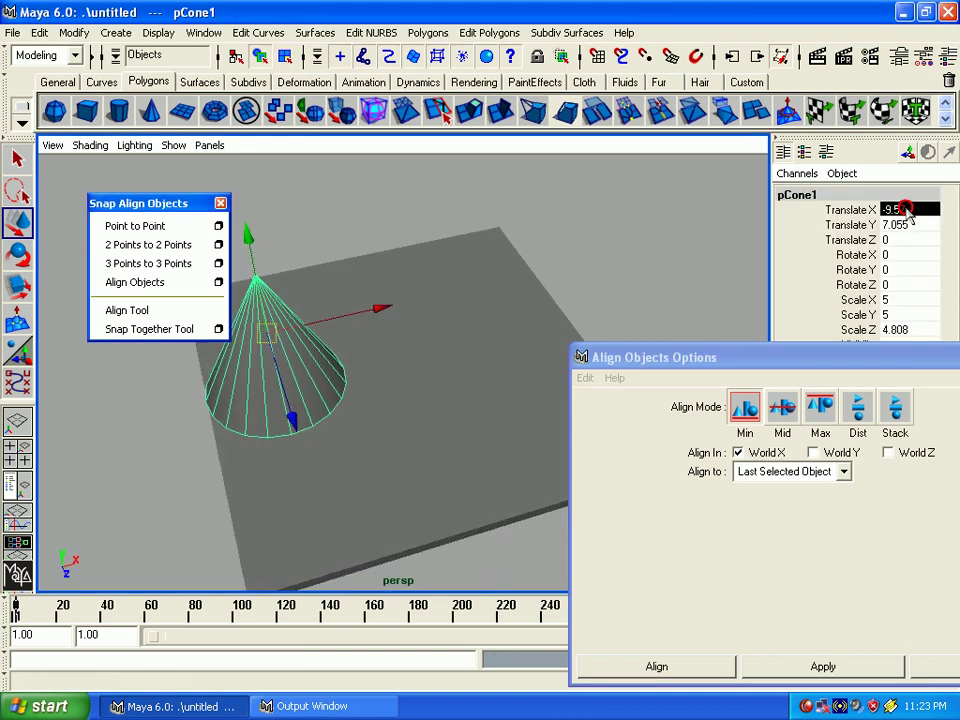
left_click(904, 209)
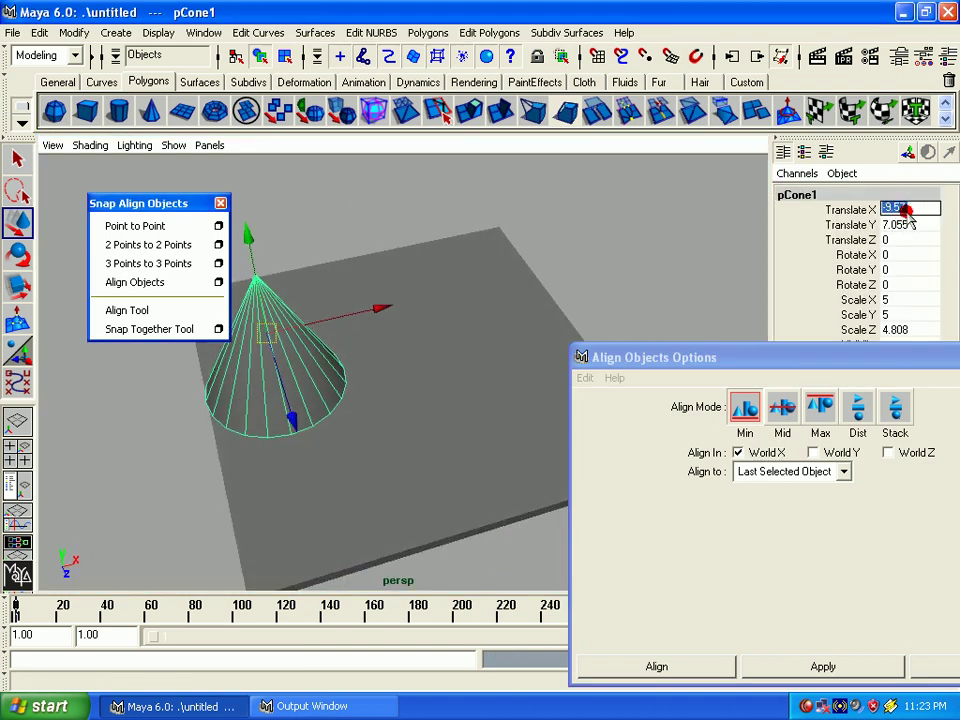
left_click(906, 224)
type("0")
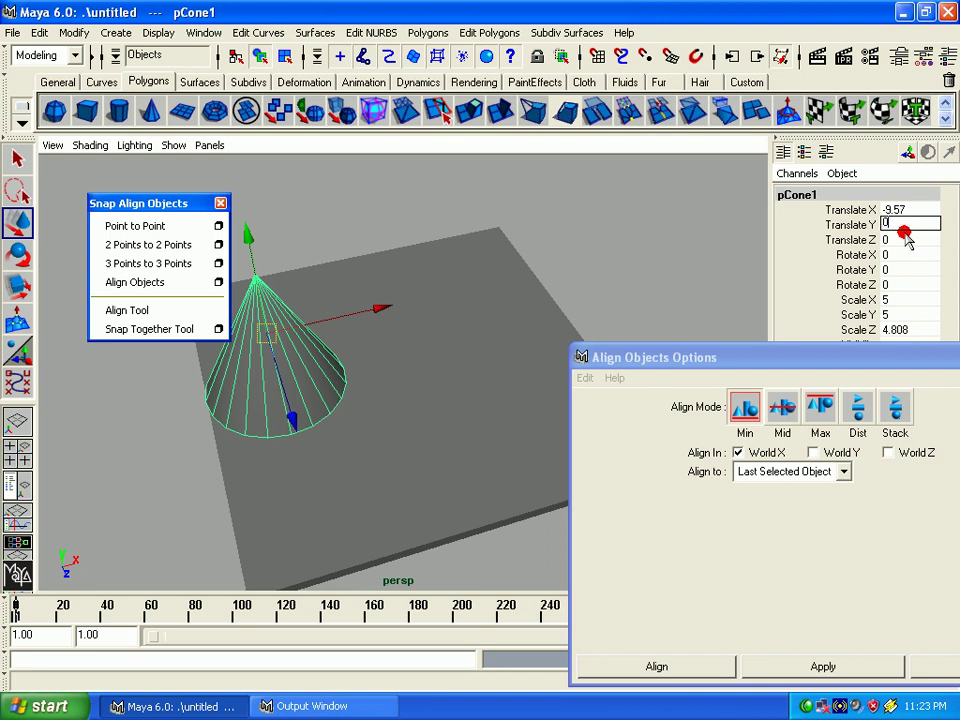
key("Return")
mouse_move(450, 386)
left_mouse_down("alt")
mouse_move(370, 358)
mouse_move(343, 392)
mouse_move(529, 396)
left_mouse_up("alt")
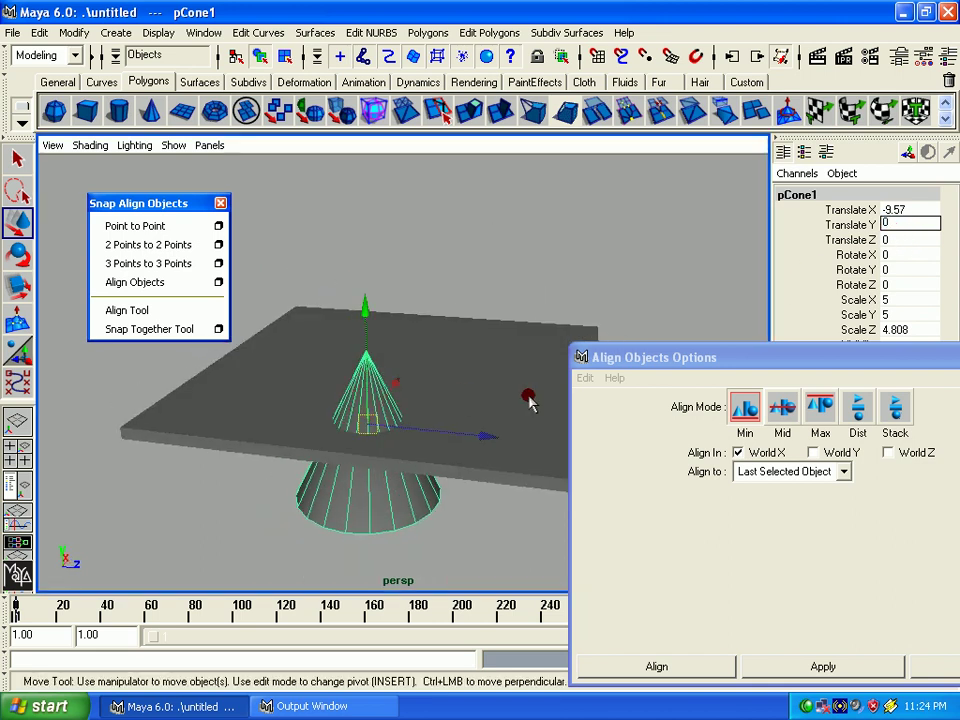
left_click_drag(830, 353, 844, 312)
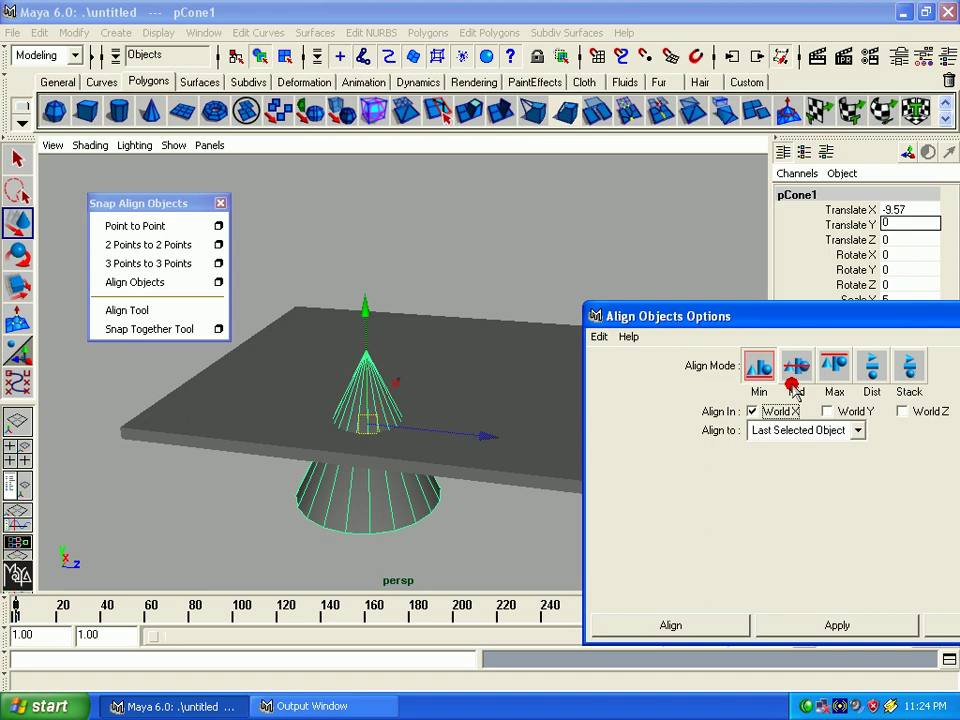
left_click(567, 391, "shift")
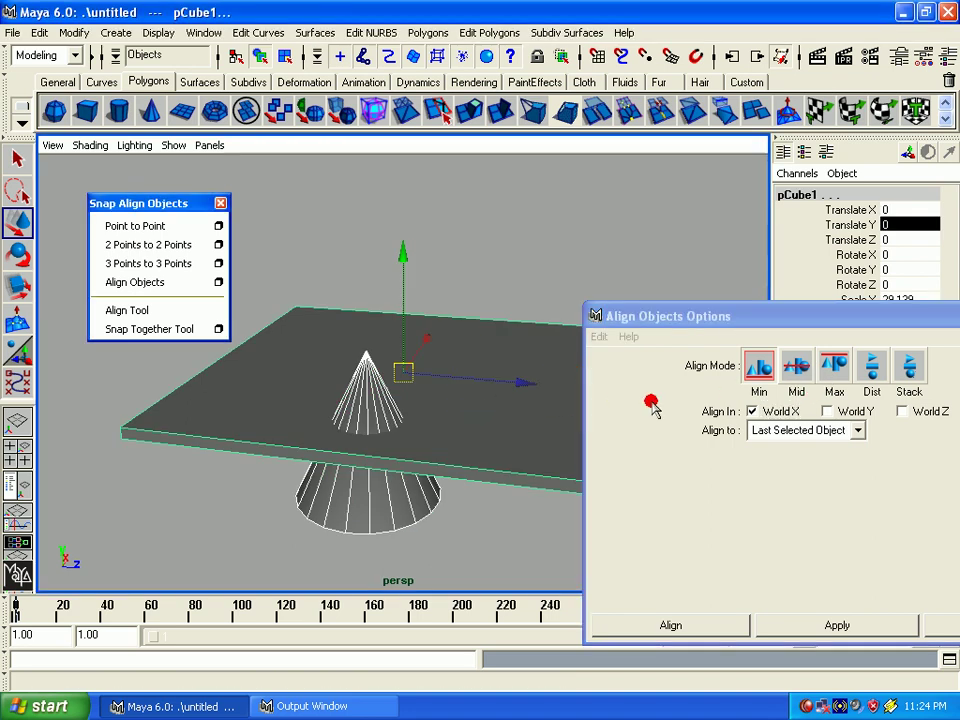
Align the cone to the plane's maximum X edge, moving it to Translate X 9.57
left_click(832, 370)
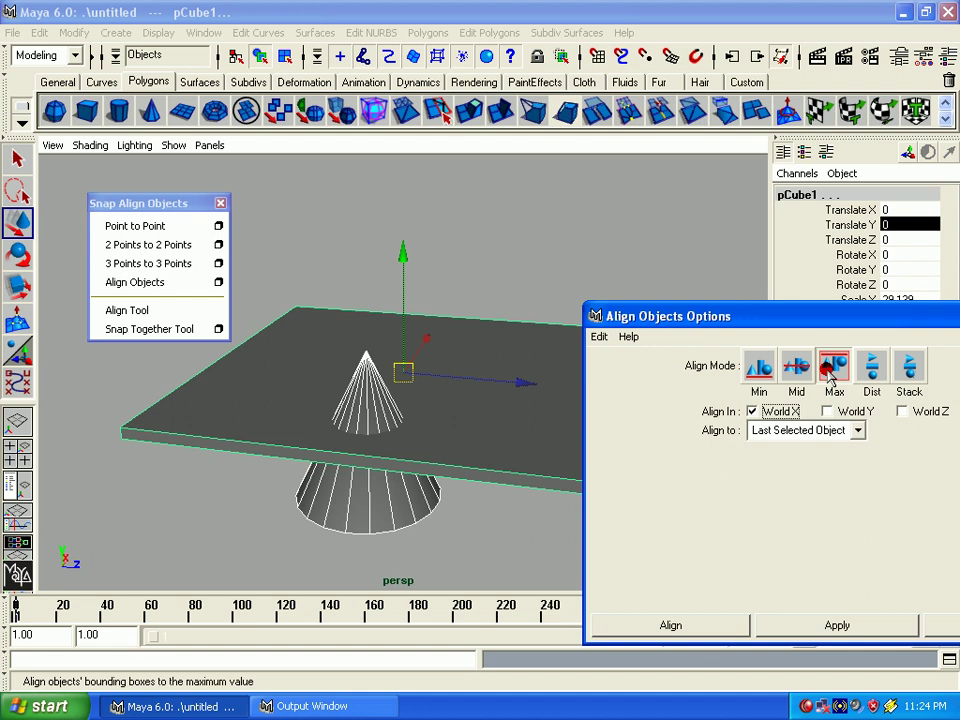
left_click(858, 624)
mouse_move(560, 490)
left_mouse_down("alt")
mouse_move(372, 468)
mouse_move(512, 298)
left_mouse_up("alt")
left_click(512, 298)
left_click(900, 210)
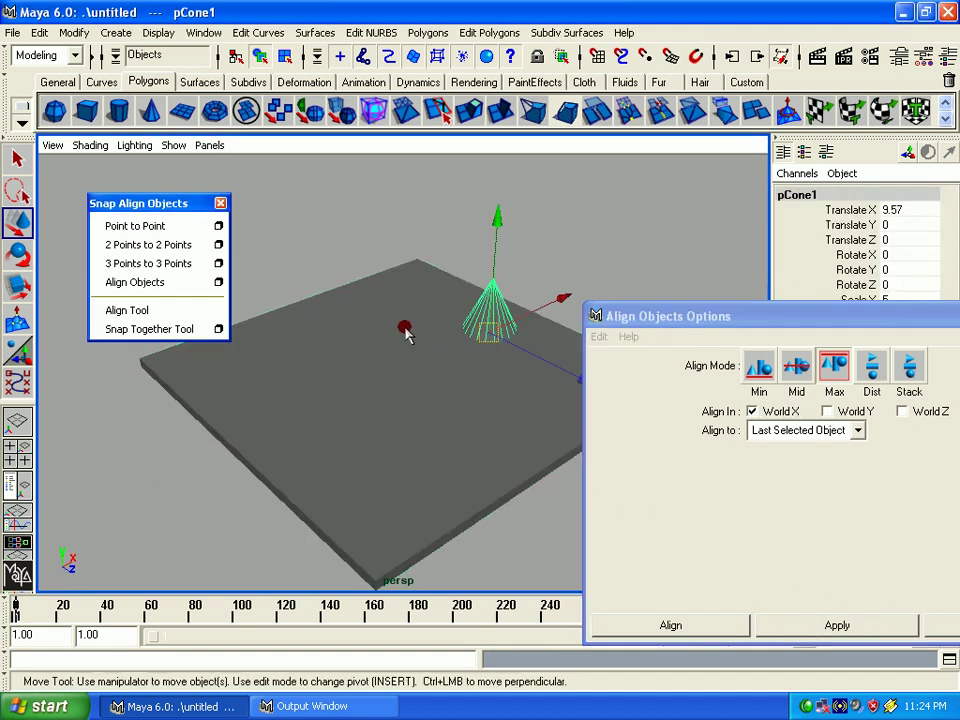
Select the plane and switch to the Outliner/Persp layout
left_click(369, 360)
mouse_move(277, 482)
left_mouse_down("alt")
mouse_move(257, 454)
mouse_move(204, 467)
mouse_move(300, 448)
left_mouse_up("alt")
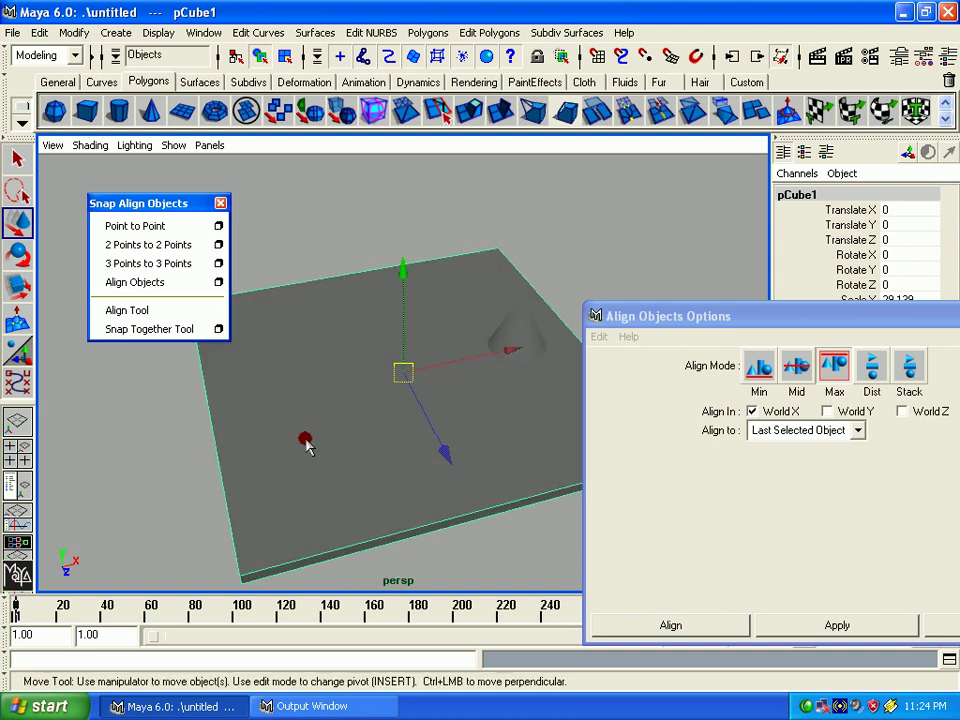
key("space")
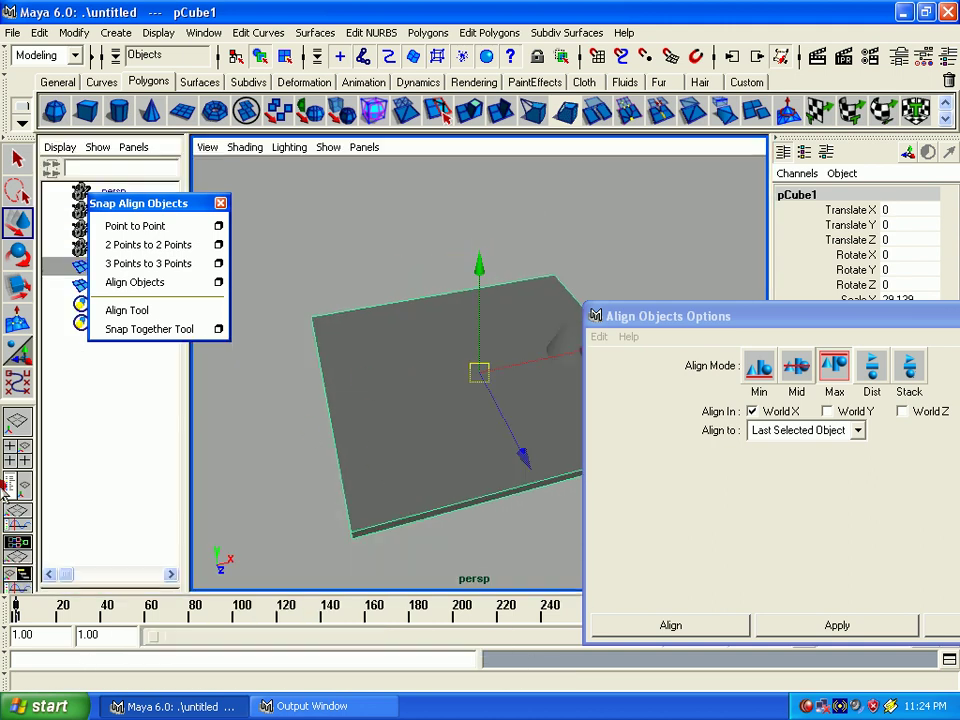
In the maximised top view, align the cone to the box's minimum X edge
left_click(16, 447)
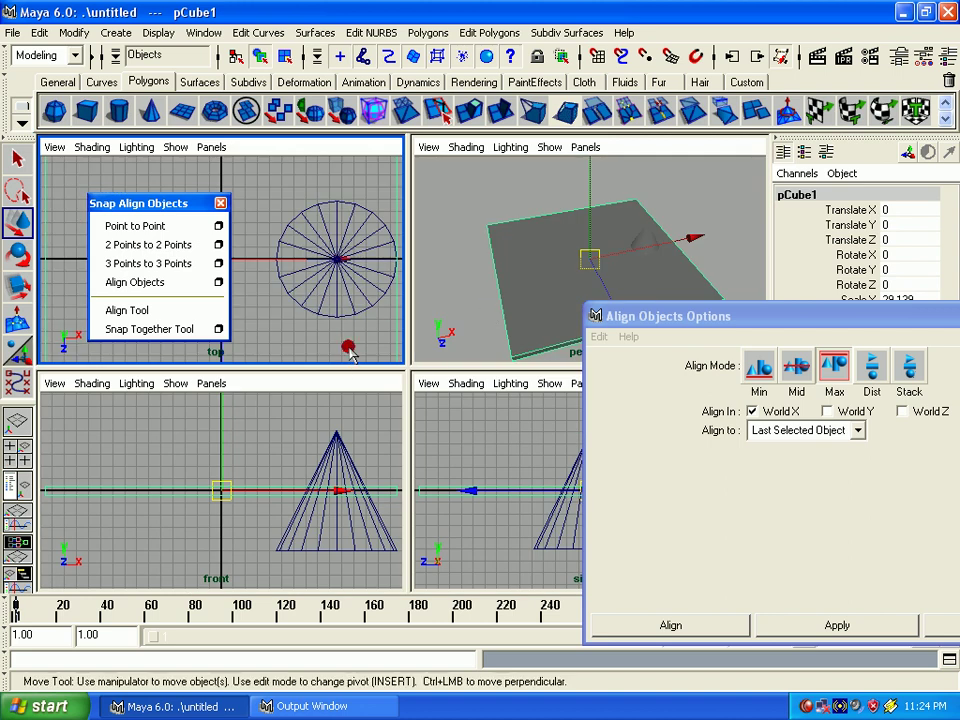
key("space")
key("f")
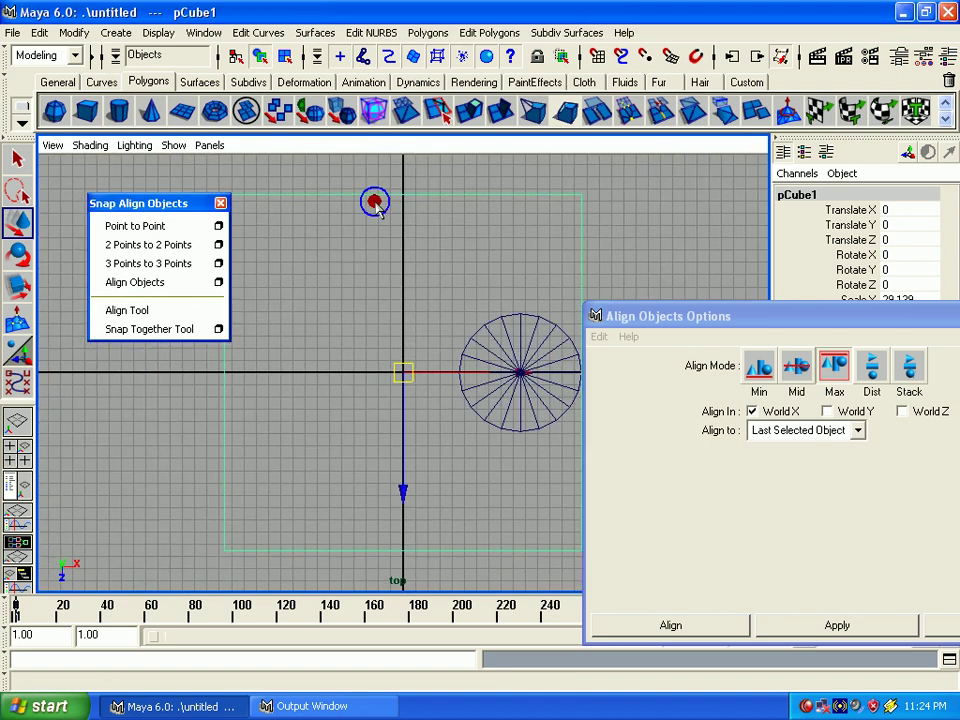
left_click(499, 366, "shift")
left_click(759, 366)
left_click(793, 626)
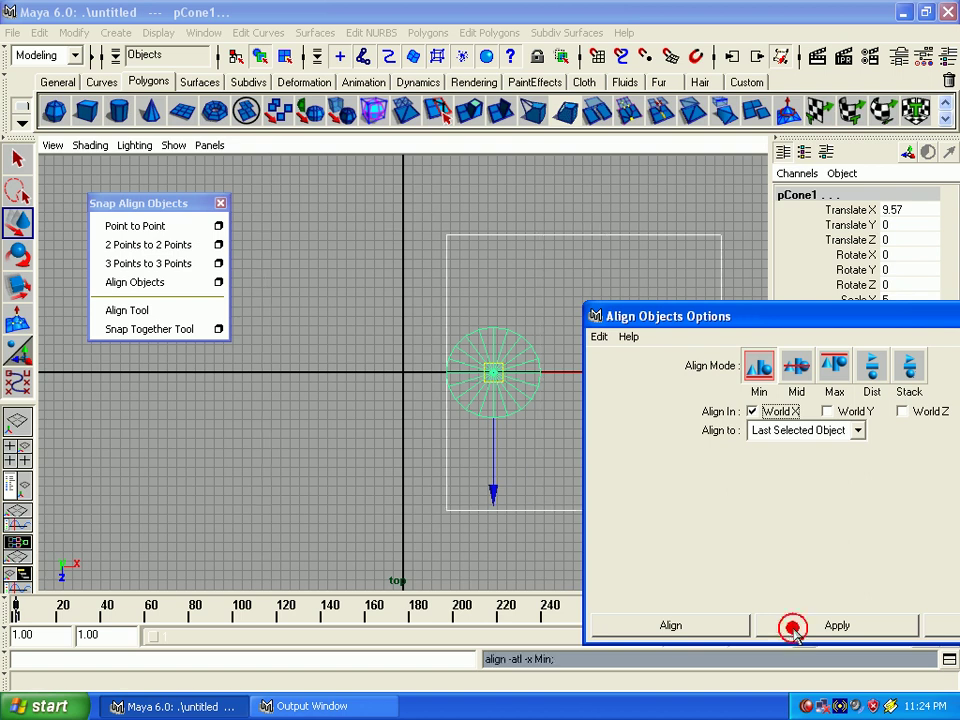
key("ctrl+z")
key("ctrl+z")
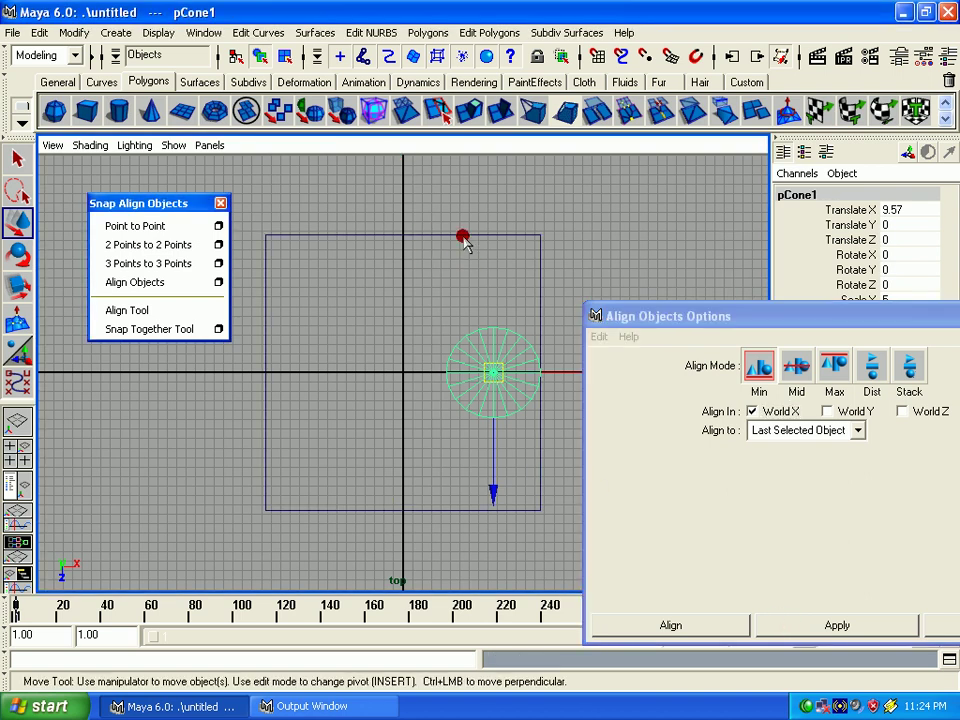
key("ctrl+z")
left_click(676, 625)
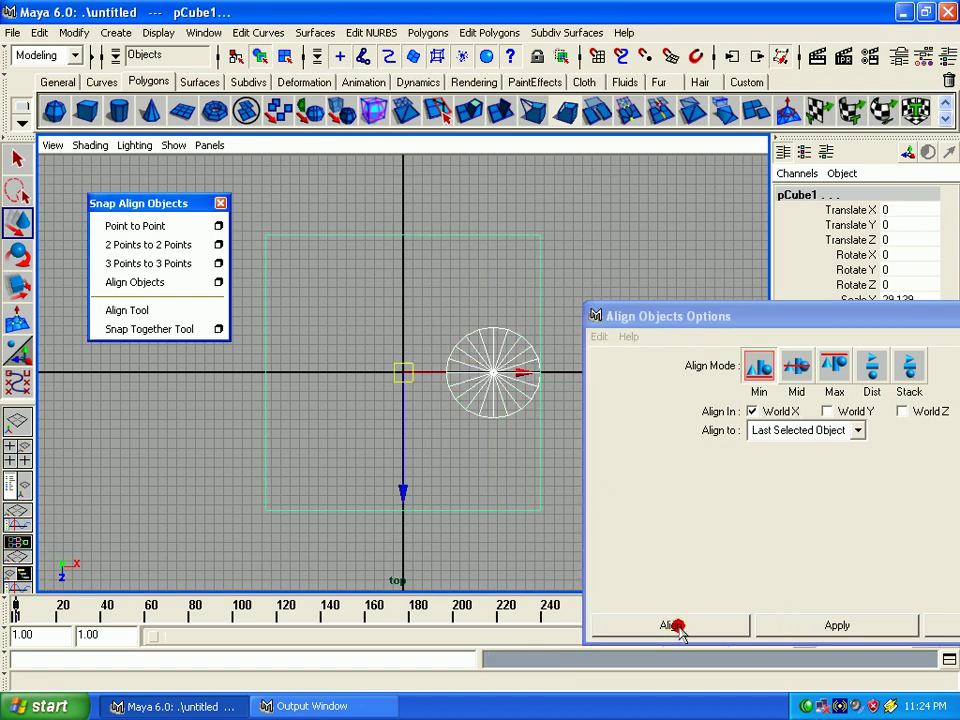
left_click(775, 625)
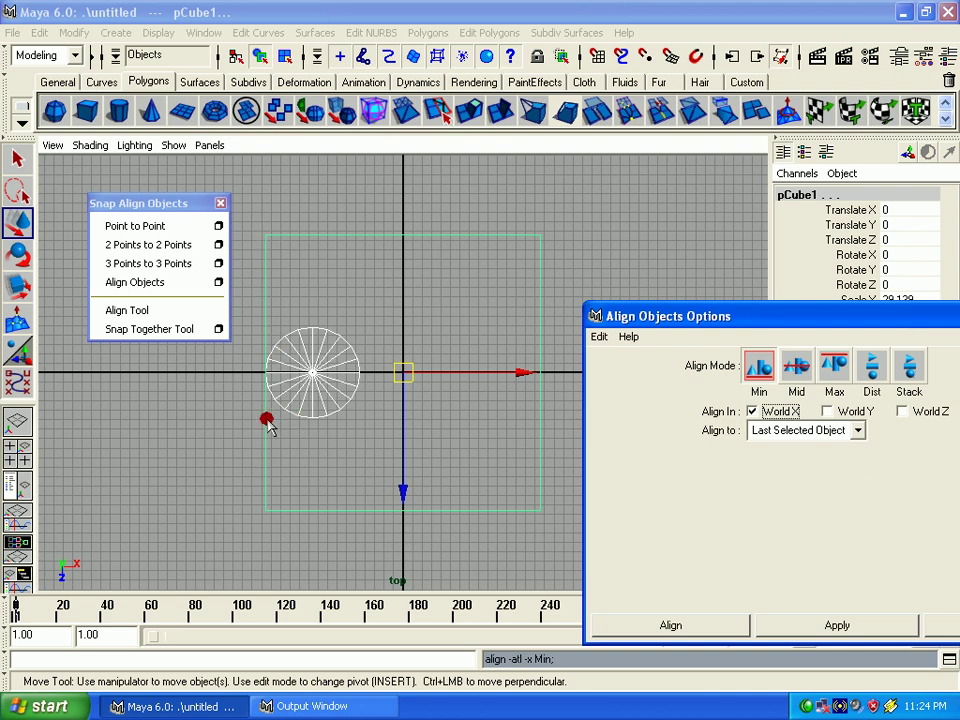
Align the cone to the box's maximum X edge, then in World Z to its maximum and minimum Z edges
left_click(834, 366)
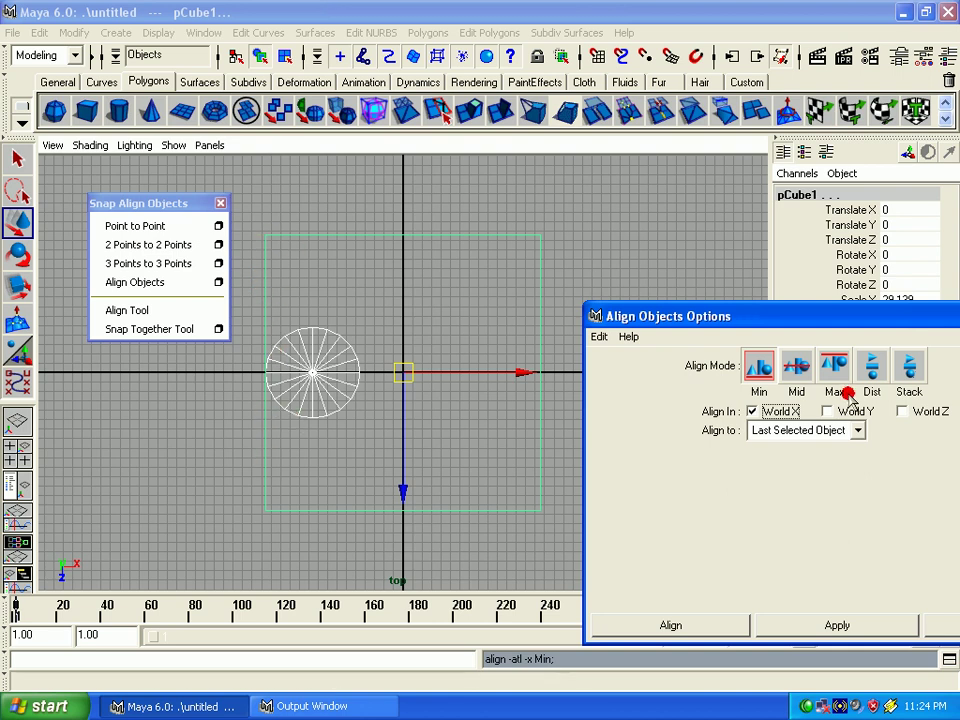
left_click(836, 625)
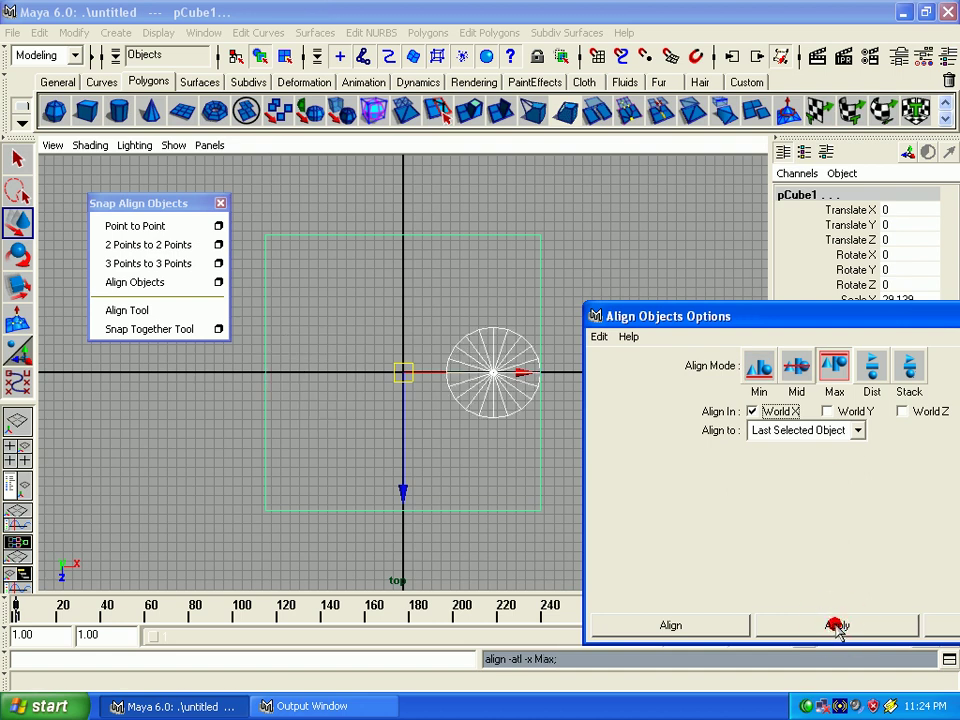
left_click(827, 412)
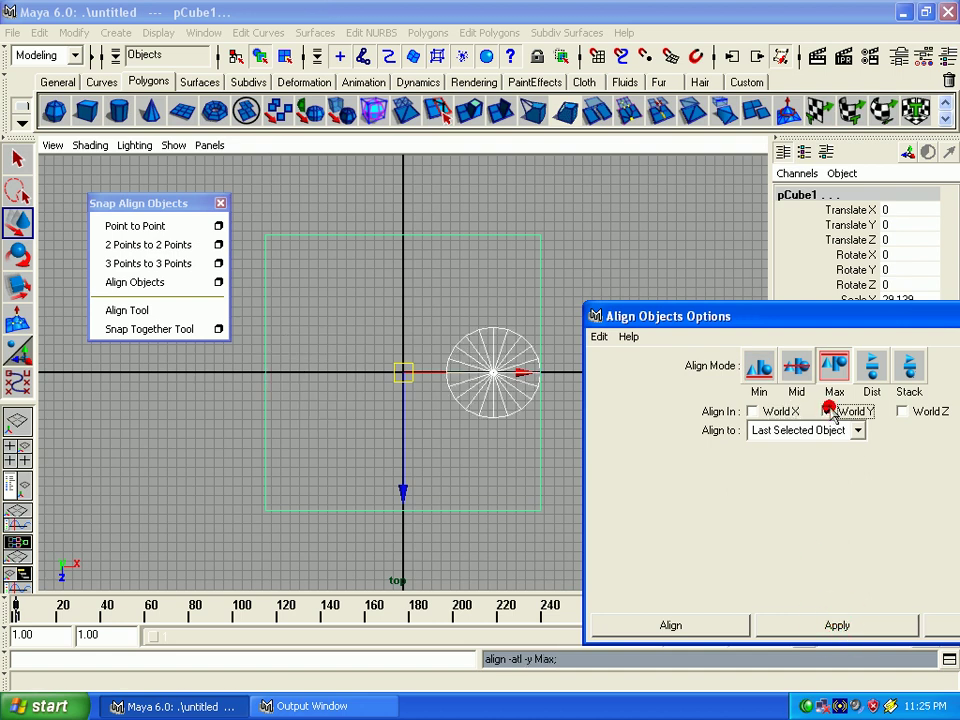
left_click(902, 411)
left_click(825, 625)
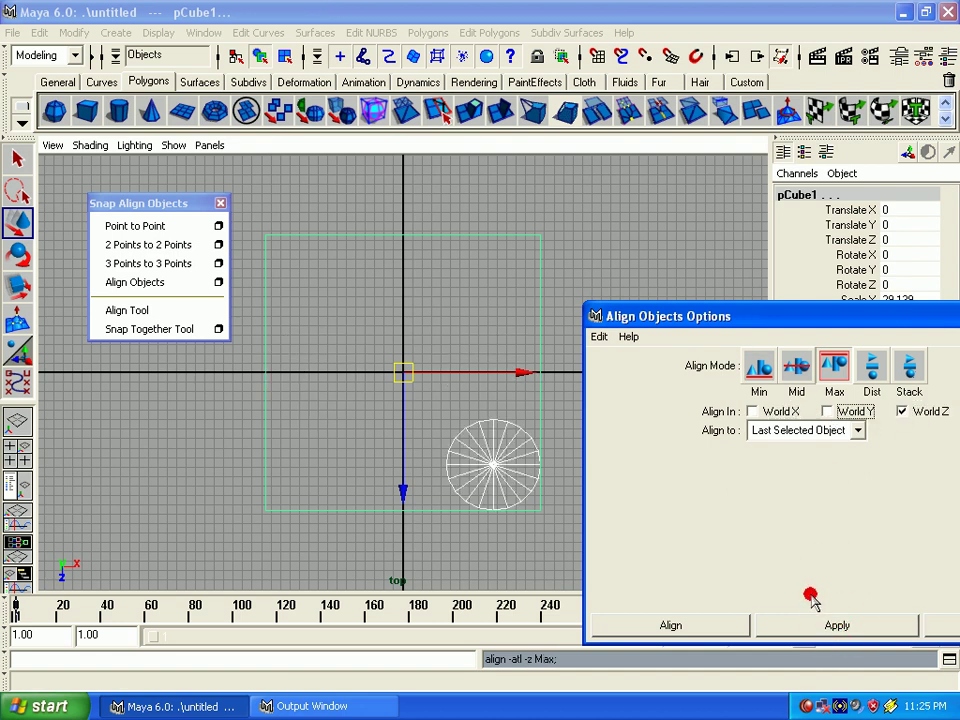
left_click(760, 368)
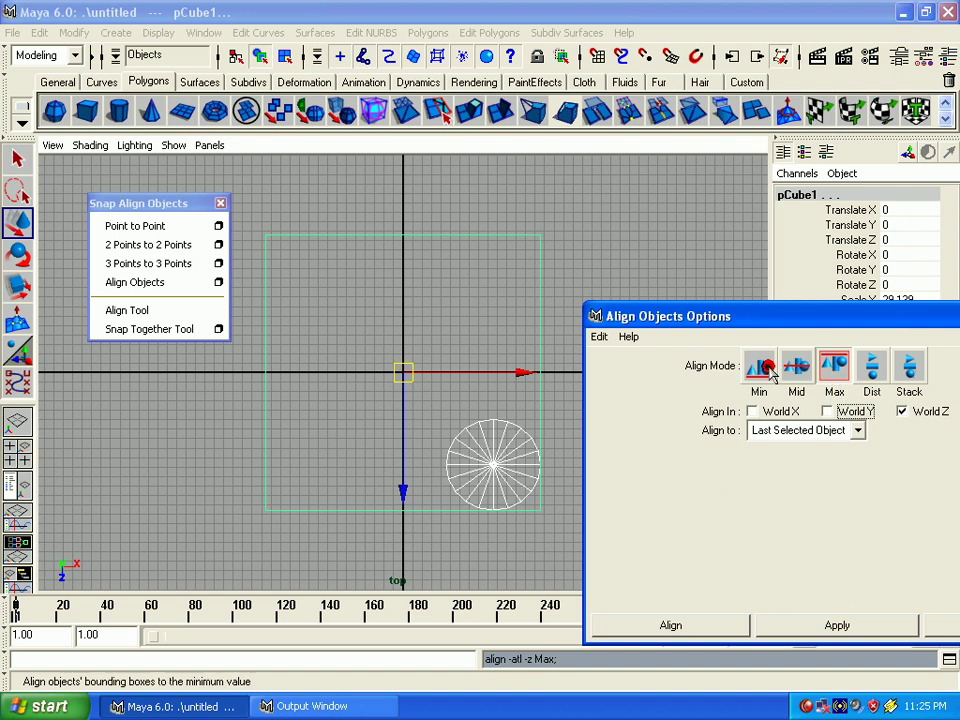
left_click(815, 624)
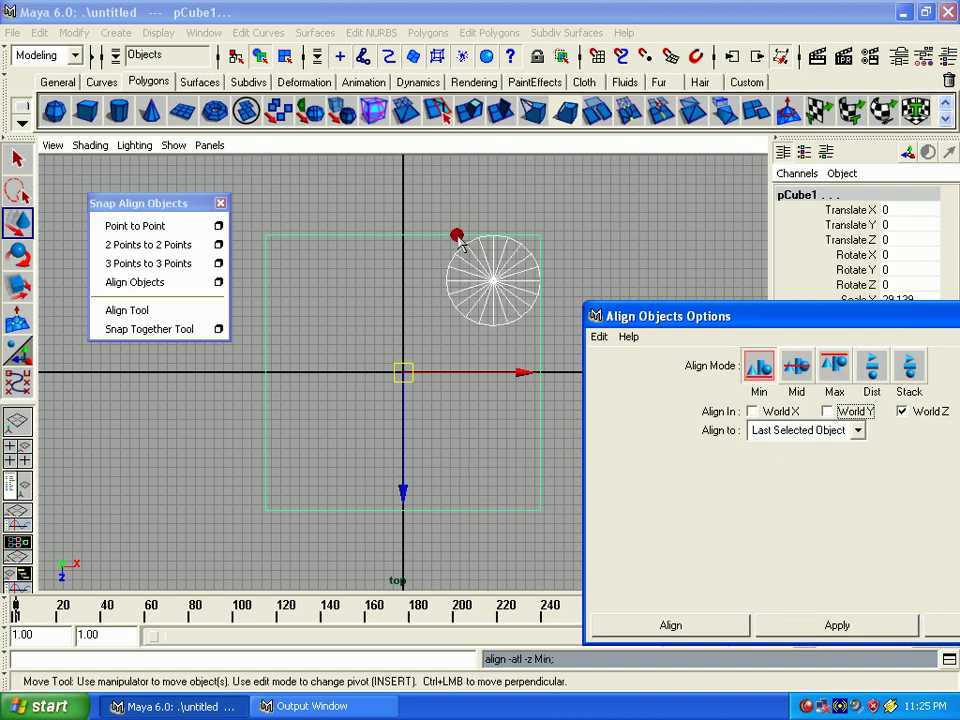
In a full-size perspective view, move the cone up above the box
left_click(563, 306)
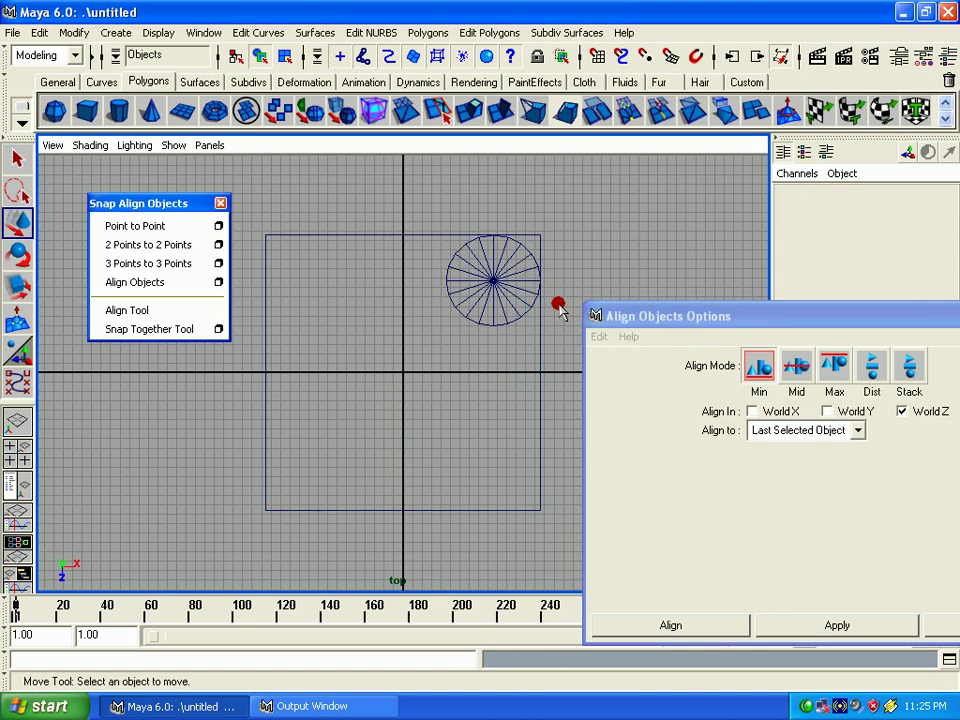
key("space")
key("space")
mouse_move(445, 349)
left_mouse_down("alt")
mouse_move(407, 385)
mouse_move(420, 439)
mouse_move(430, 385)
left_mouse_up("alt")
left_click(405, 430)
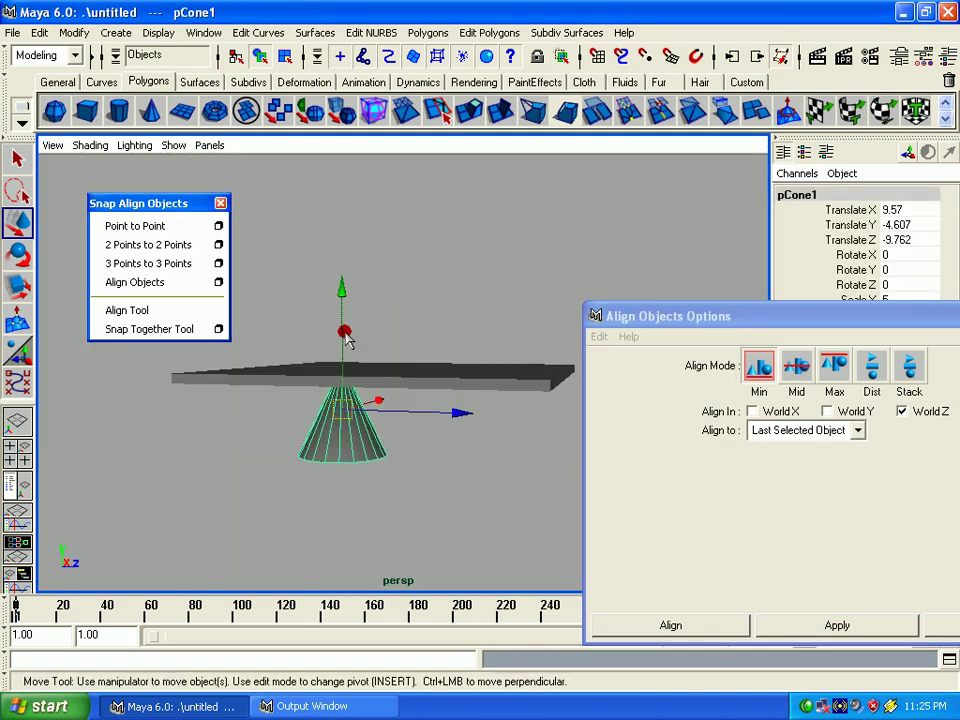
mouse_move(345, 340)
left_mouse_down()
mouse_move(343, 225)
mouse_move(354, 251)
mouse_move(317, 396)
left_mouse_up()
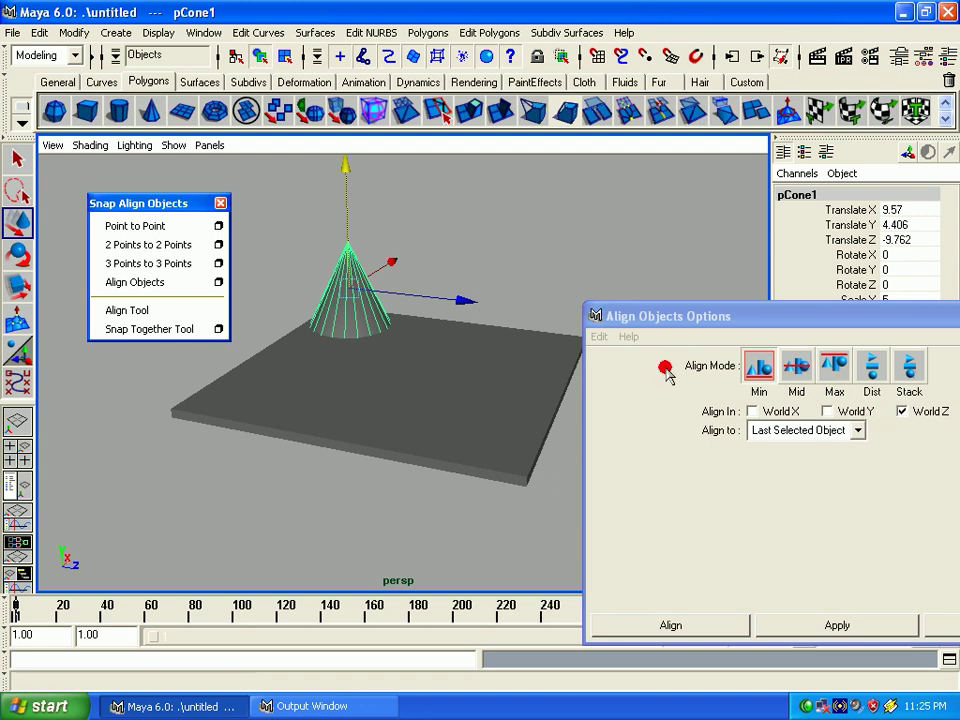
Align the cone to the box's minimum X and Z edges with World X and Z checked
left_click(785, 416)
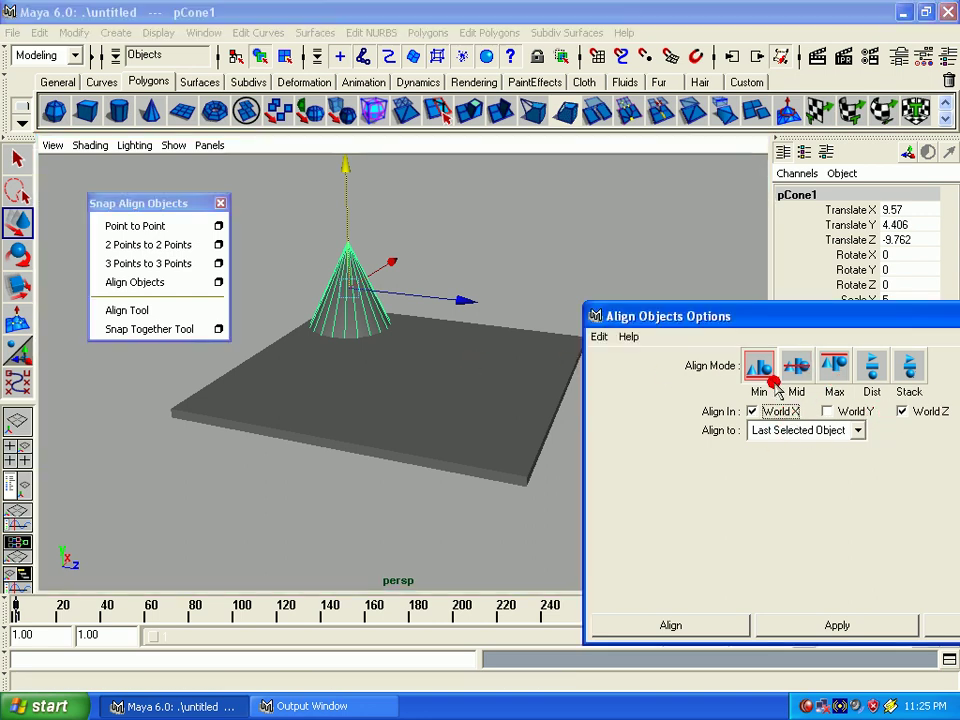
left_click(762, 625)
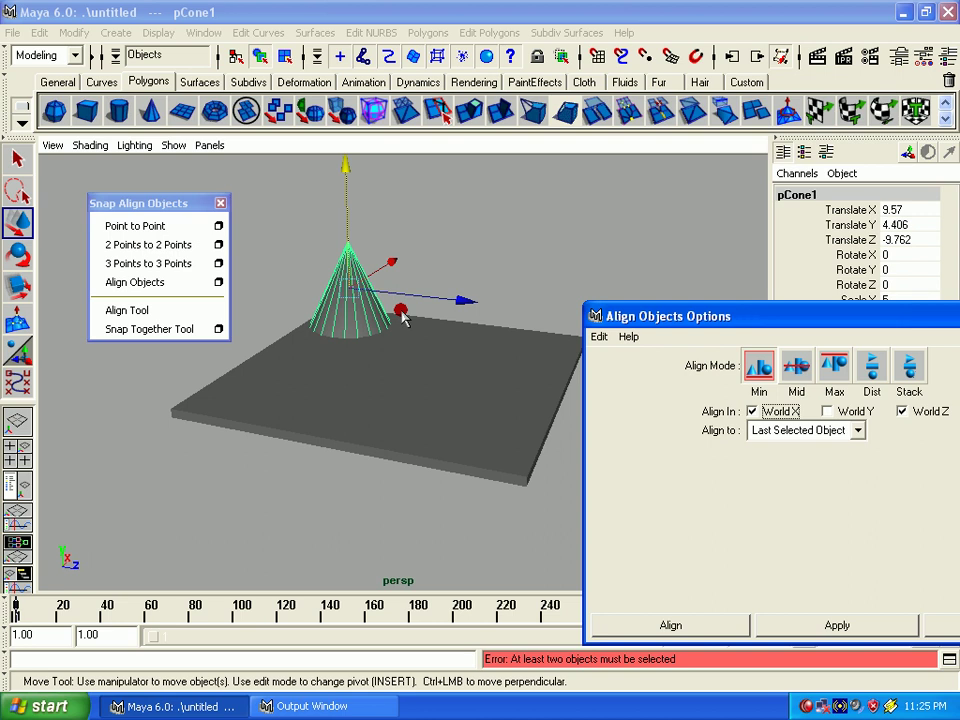
left_click(536, 416, "shift")
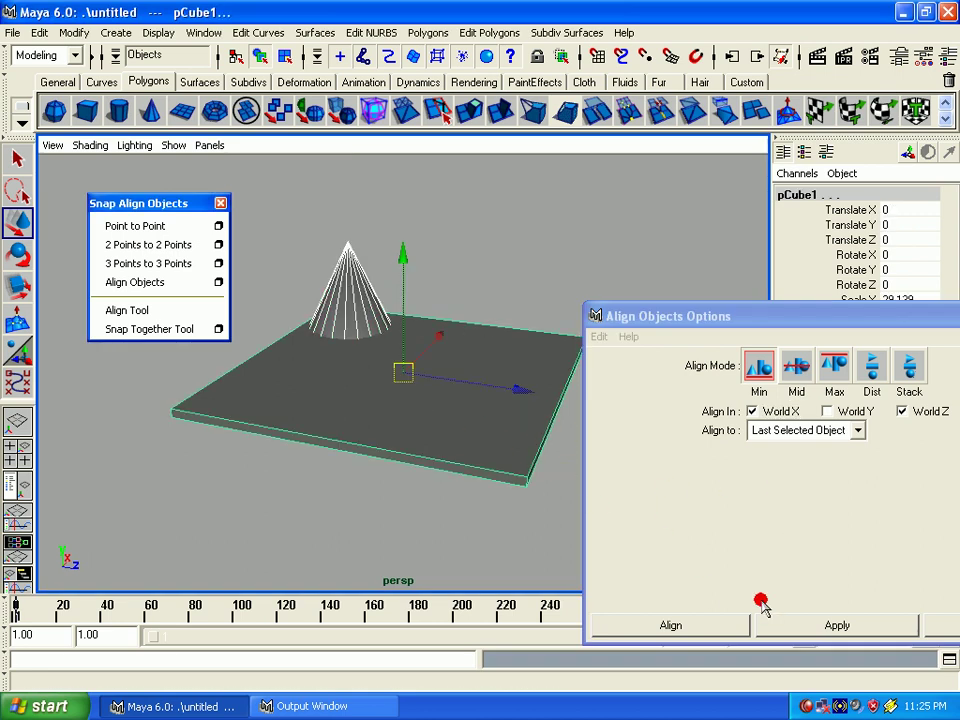
left_click(800, 625)
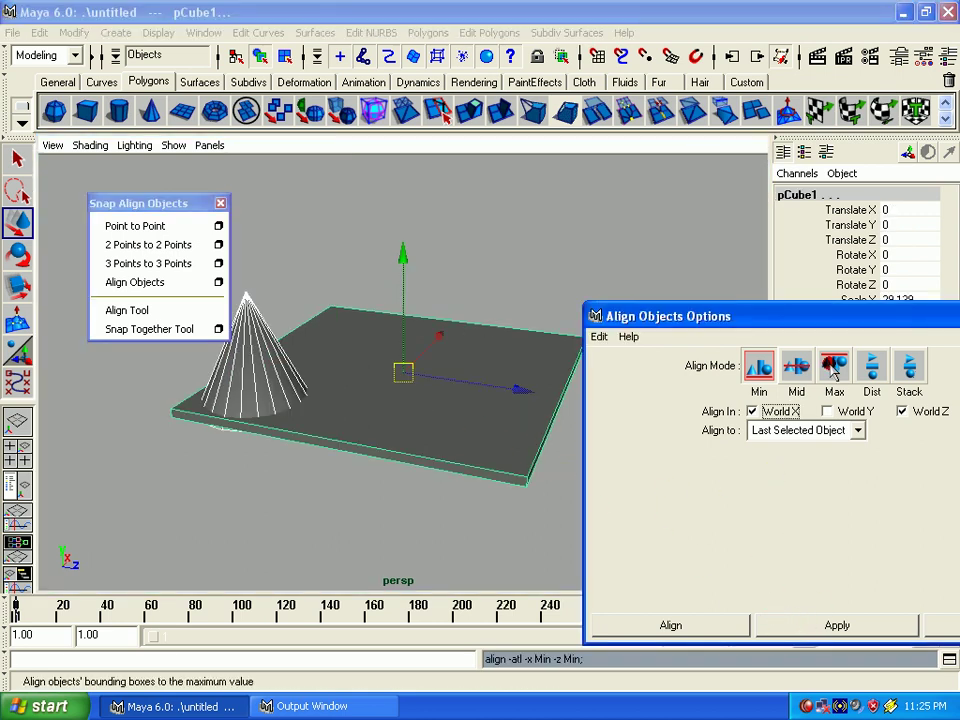
left_click_drag(339, 416, 339, 420, "alt")
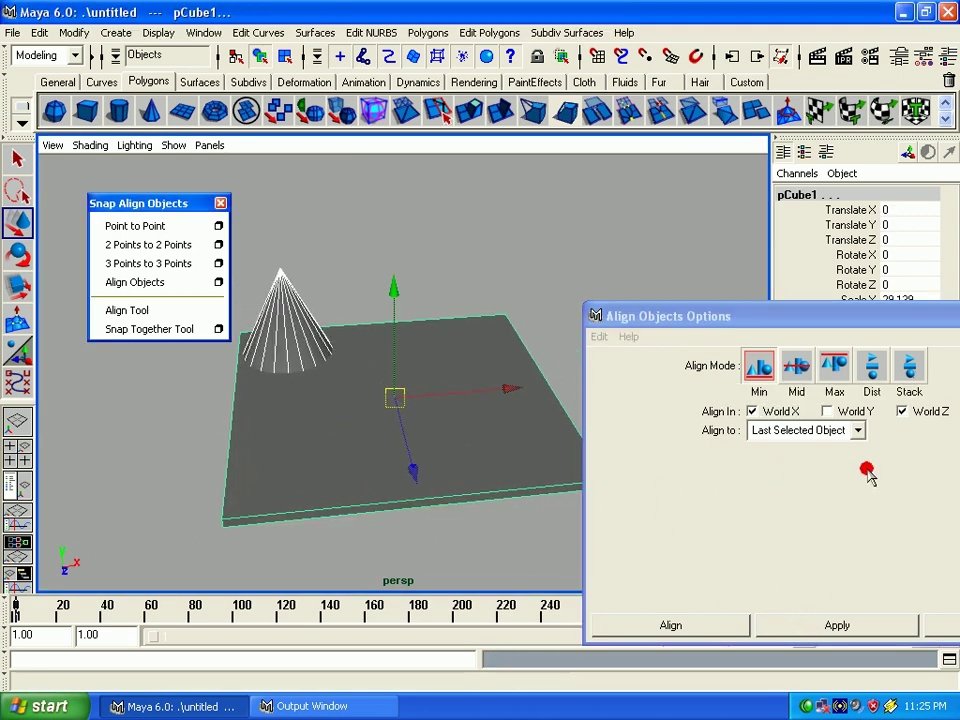
left_click(871, 368)
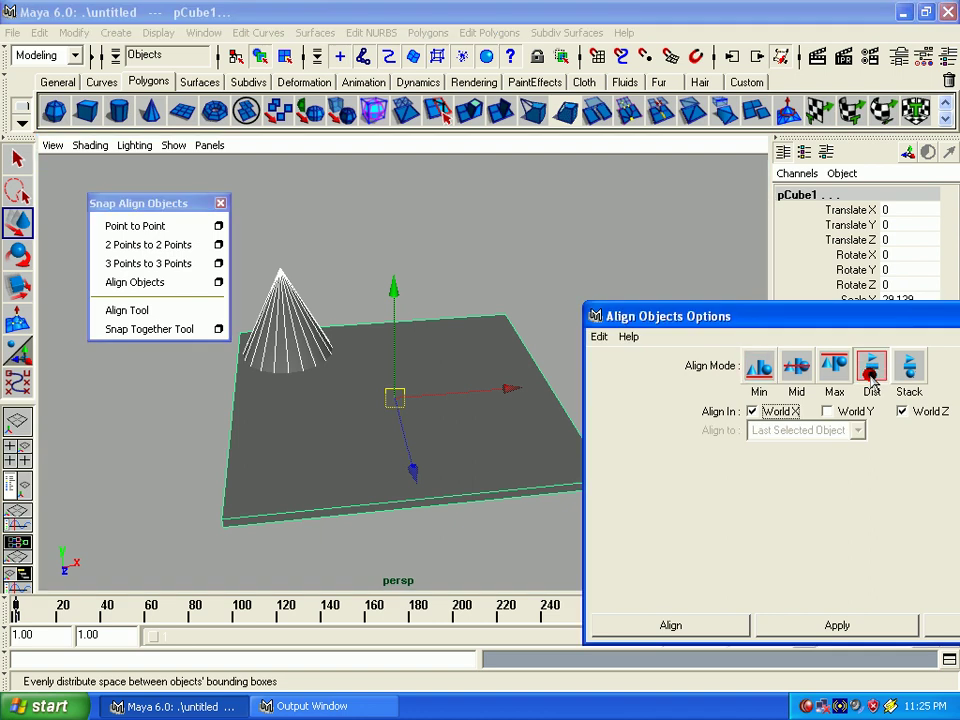
Nudge the box and cone along X, then duplicate the cone with Ctrl+D to add a second cone
left_click(796, 626)
left_click_drag(456, 392, 450, 392)
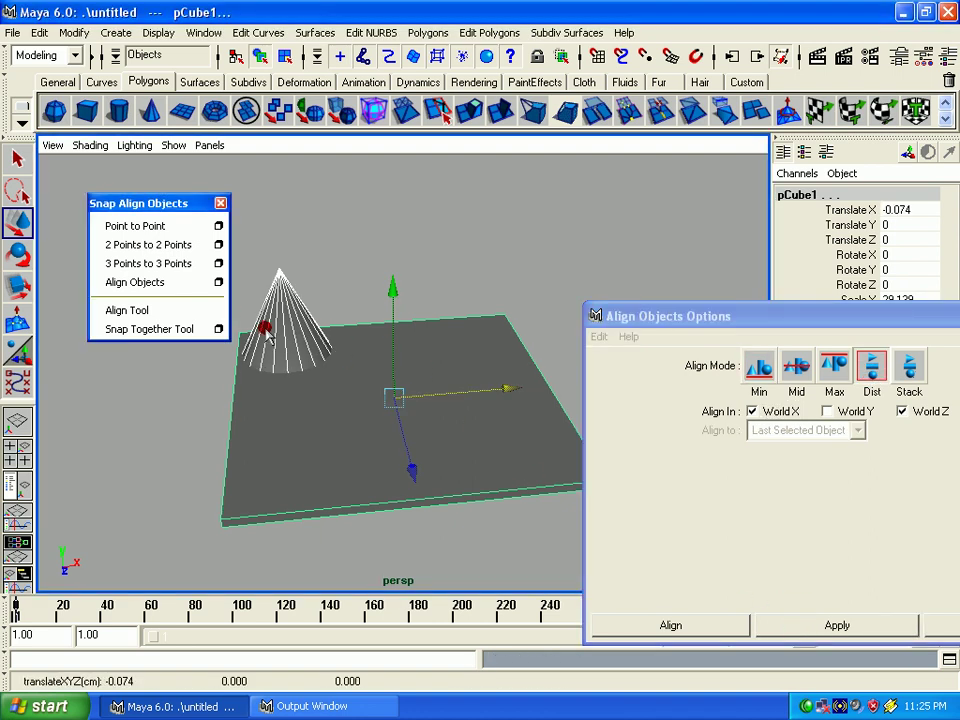
left_click(296, 332)
mouse_move(296, 332)
left_mouse_down()
mouse_move(625, 231)
mouse_move(621, 279)
mouse_move(291, 342)
left_mouse_up()
key("ctrl+d")
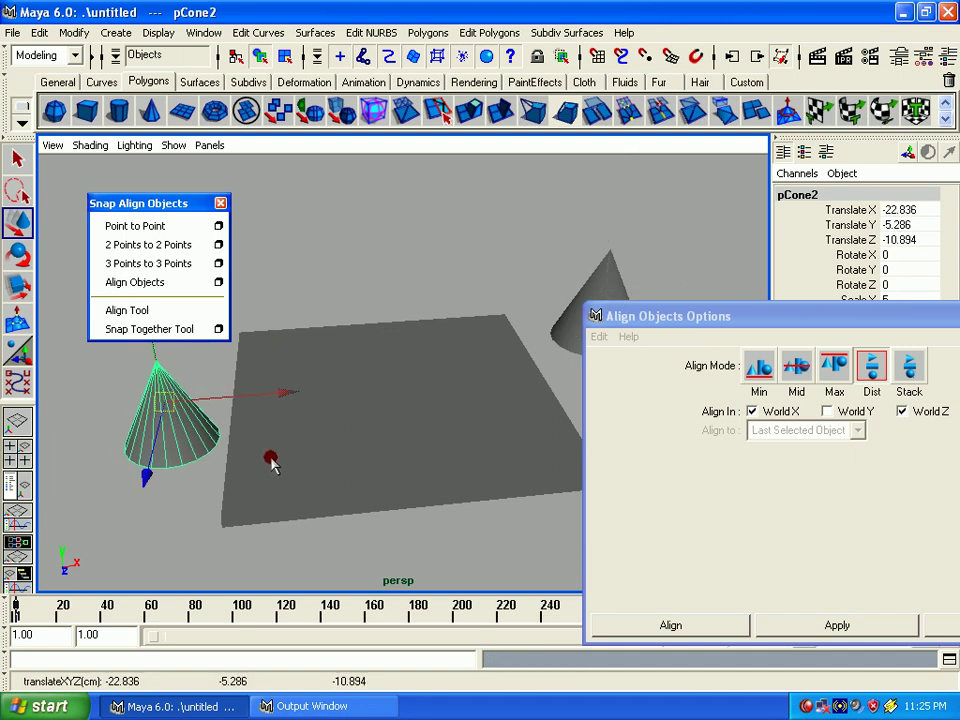
Select both cones together with the box
right_click_drag(368, 236, 364, 210)
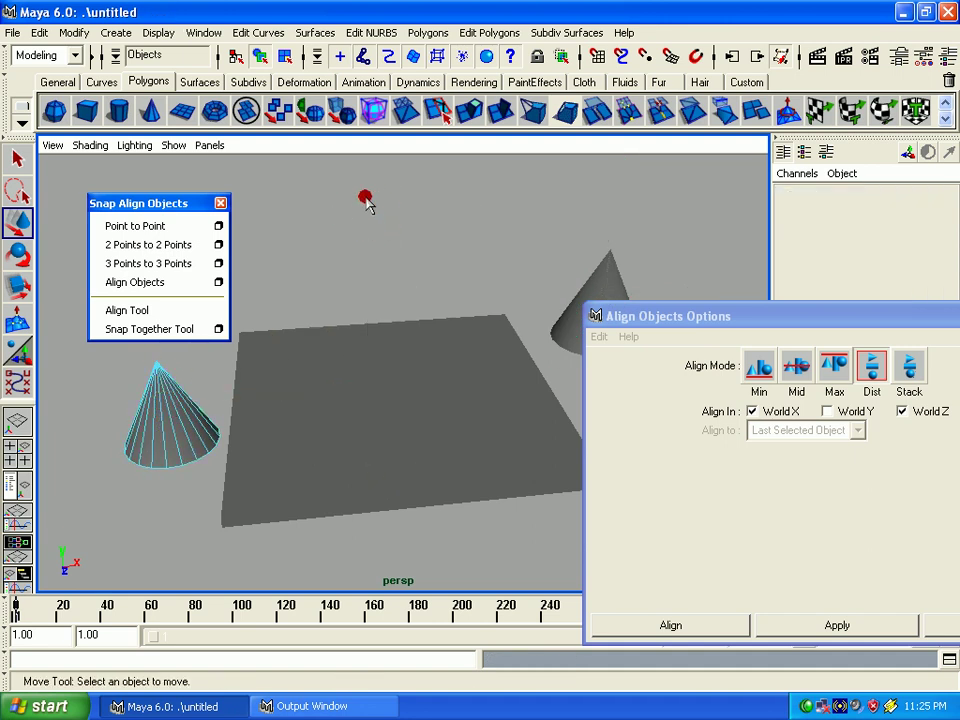
right_click_drag(281, 311, 289, 298)
left_click(298, 323)
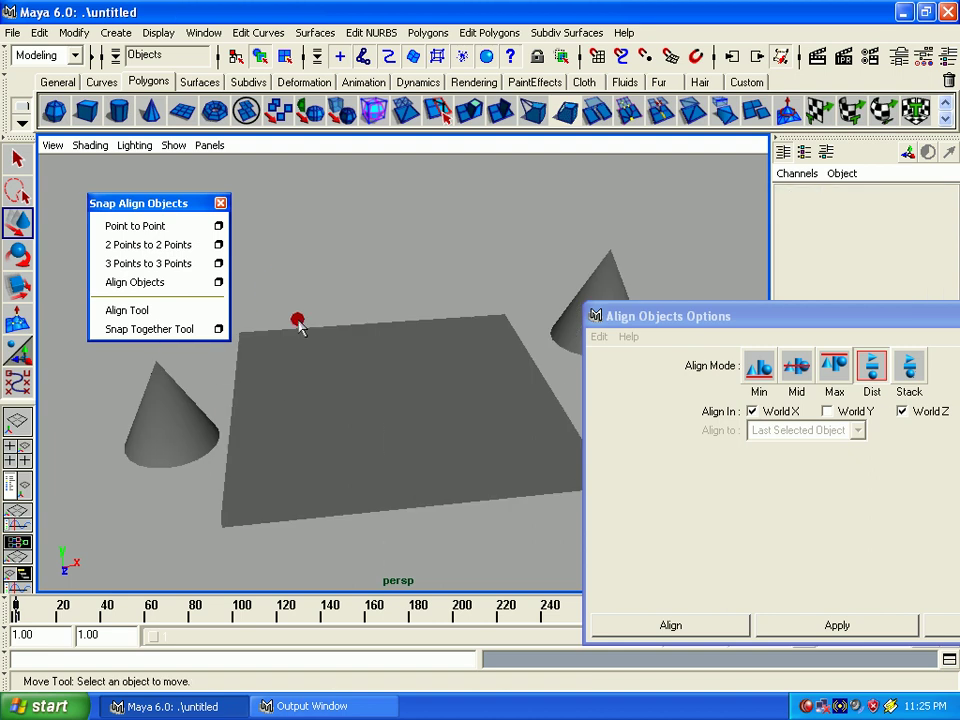
right_click_drag(332, 339, 322, 303)
mouse_move(321, 246)
right_mouse_down()
mouse_move(335, 290)
mouse_move(345, 283)
right_mouse_up()
Apply Dist alignment in World X and Z to space the cones and box evenly
left_click_drag(836, 315, 818, 213)
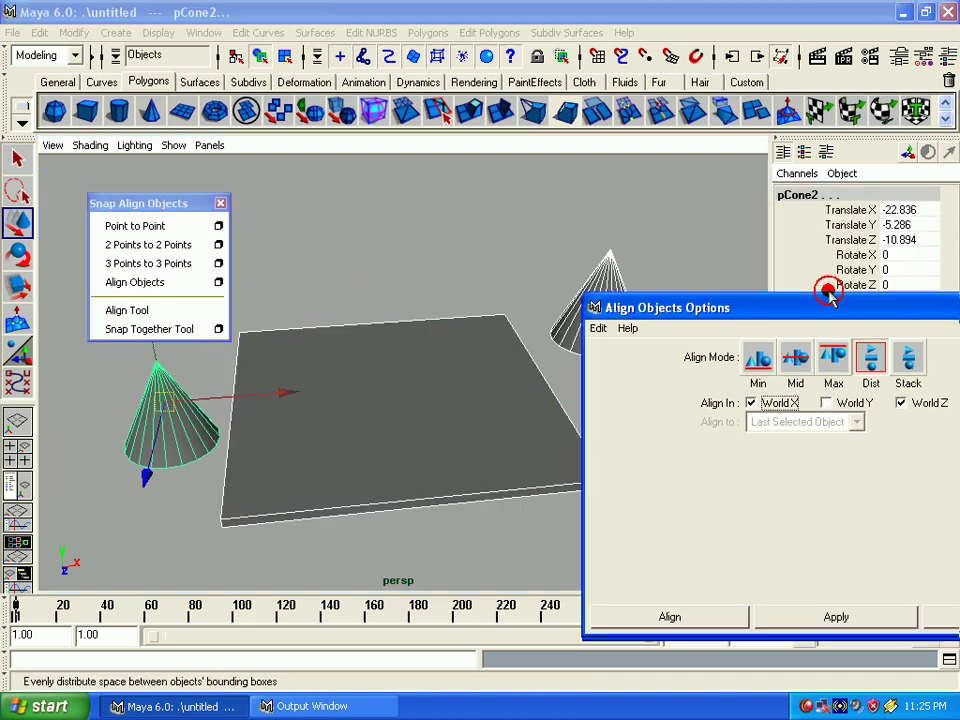
left_click(858, 264)
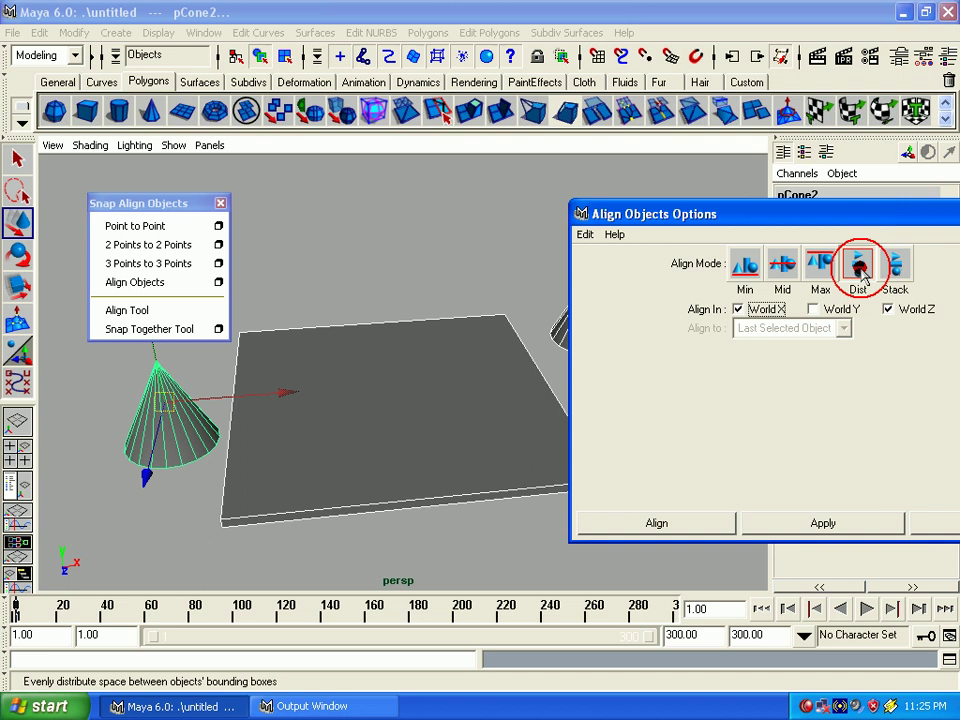
left_click(816, 517)
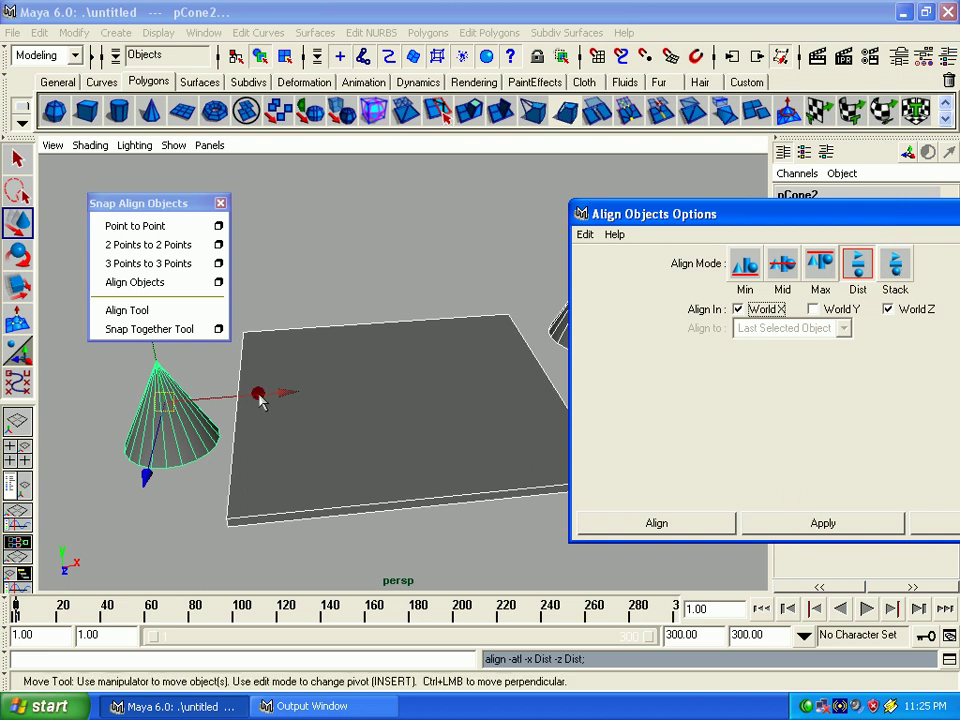
left_click(617, 236)
left_click(633, 224)
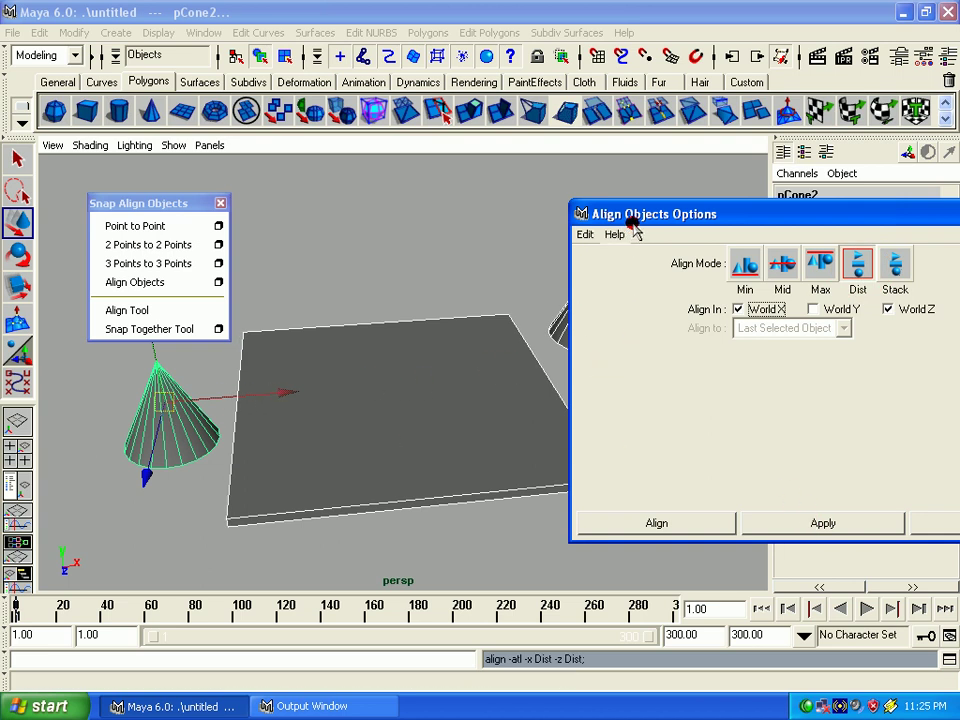
left_click_drag(710, 220, 700, 316)
left_click(766, 620)
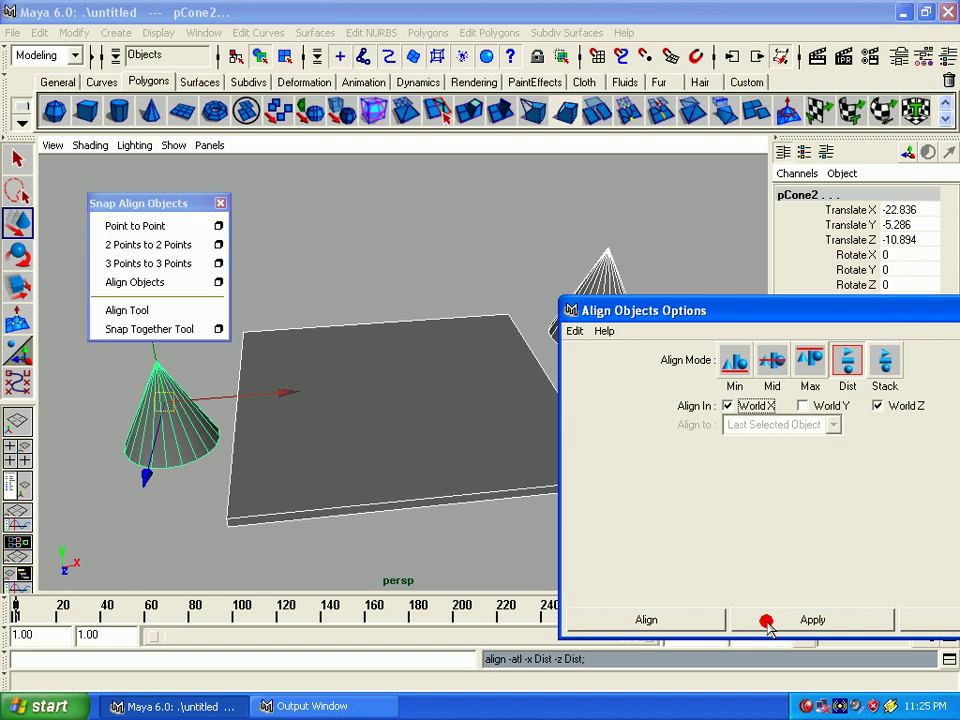
left_click(805, 362)
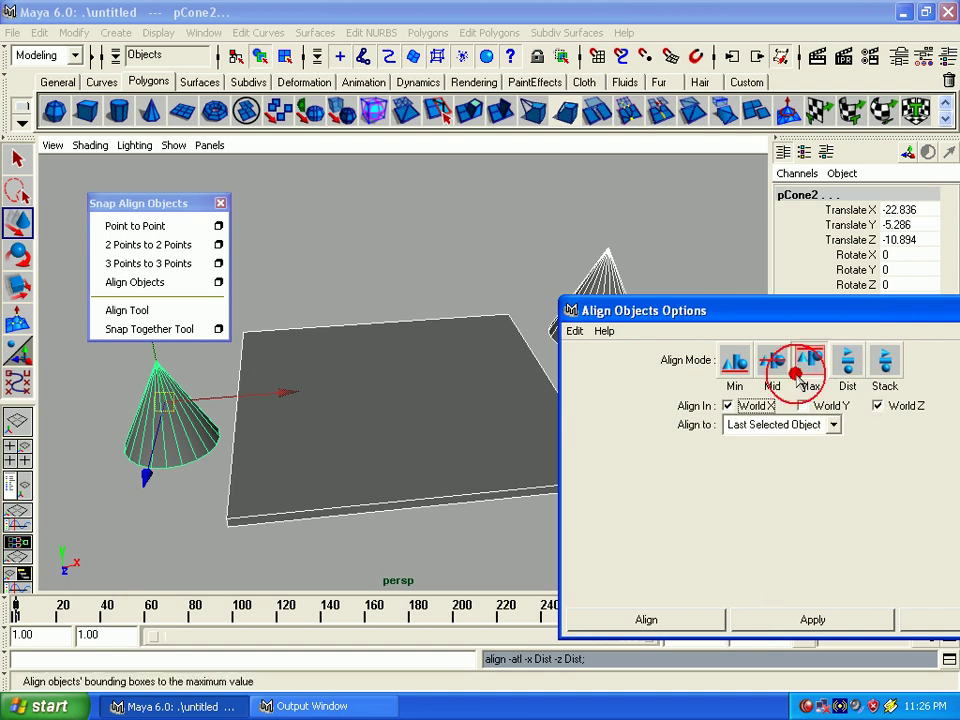
left_click(852, 364)
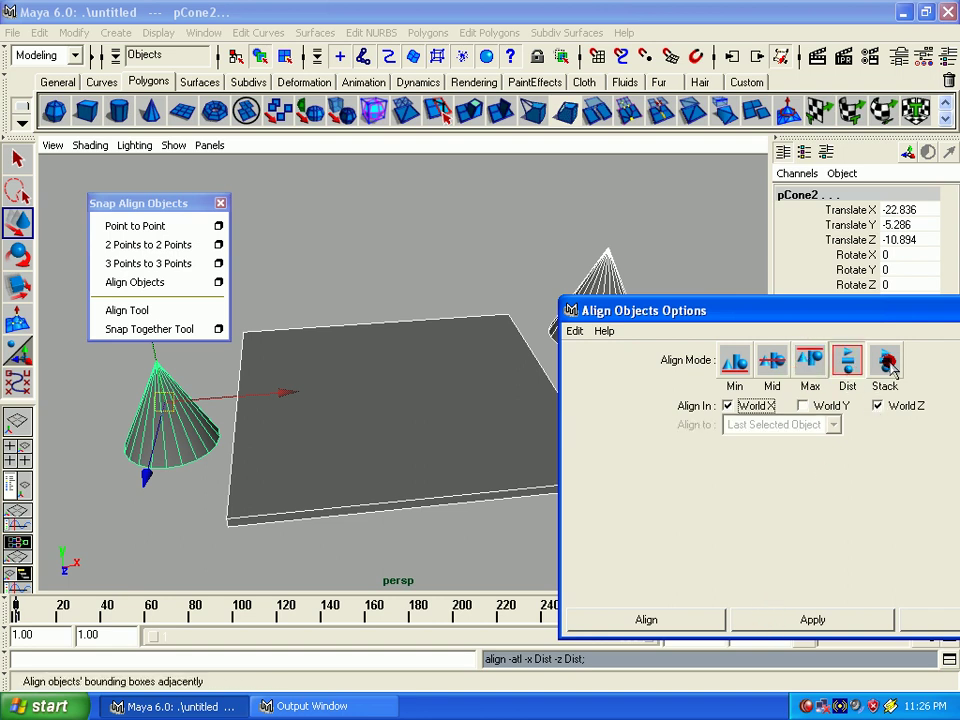
Try Stack alignment on the cones and box, inspecting the result from several angles
left_click(887, 362)
left_click(822, 619)
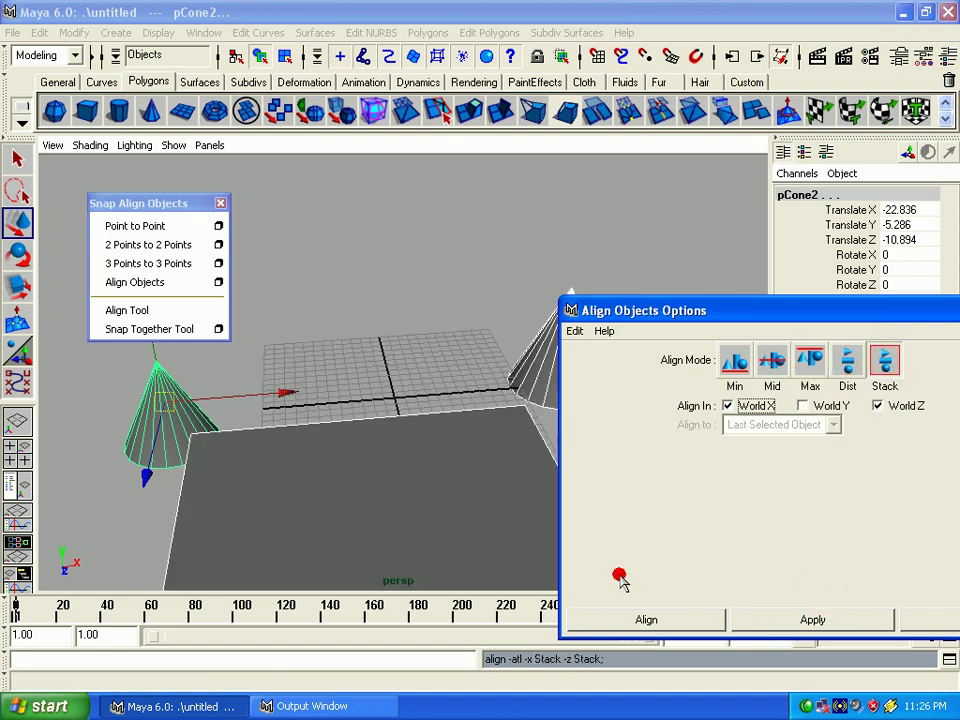
mouse_move(620, 578)
left_mouse_down("alt")
mouse_move(493, 499)
mouse_move(456, 499)
left_mouse_up("alt")
mouse_move(456, 499)
right_mouse_down("alt")
mouse_move(489, 480)
mouse_move(437, 462)
right_mouse_up("alt")
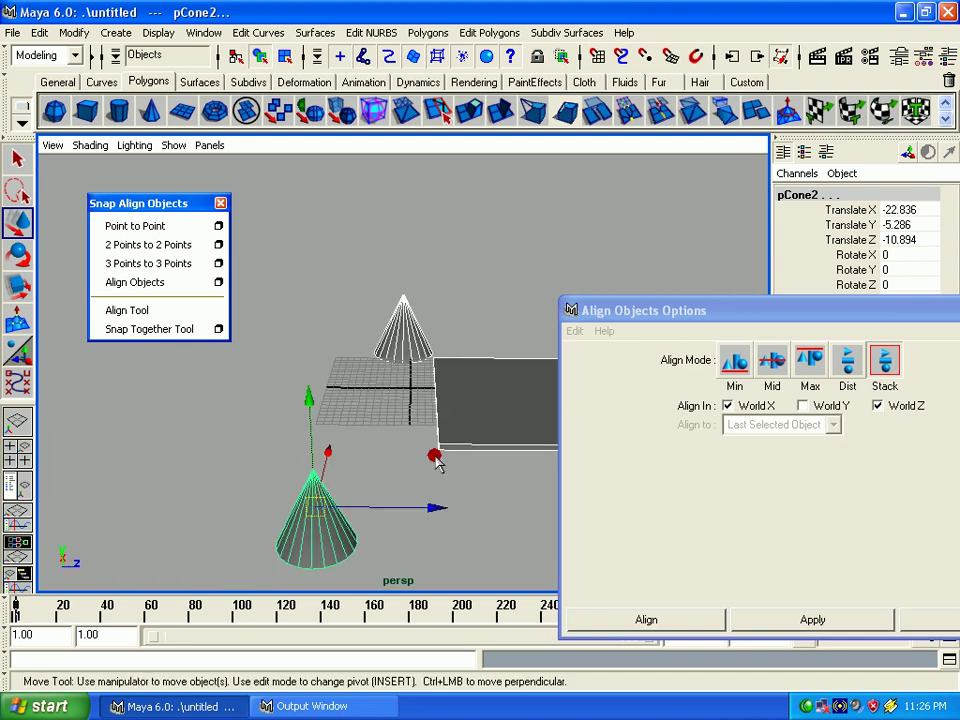
left_click_drag(437, 462, 454, 467, "alt")
left_click(815, 619)
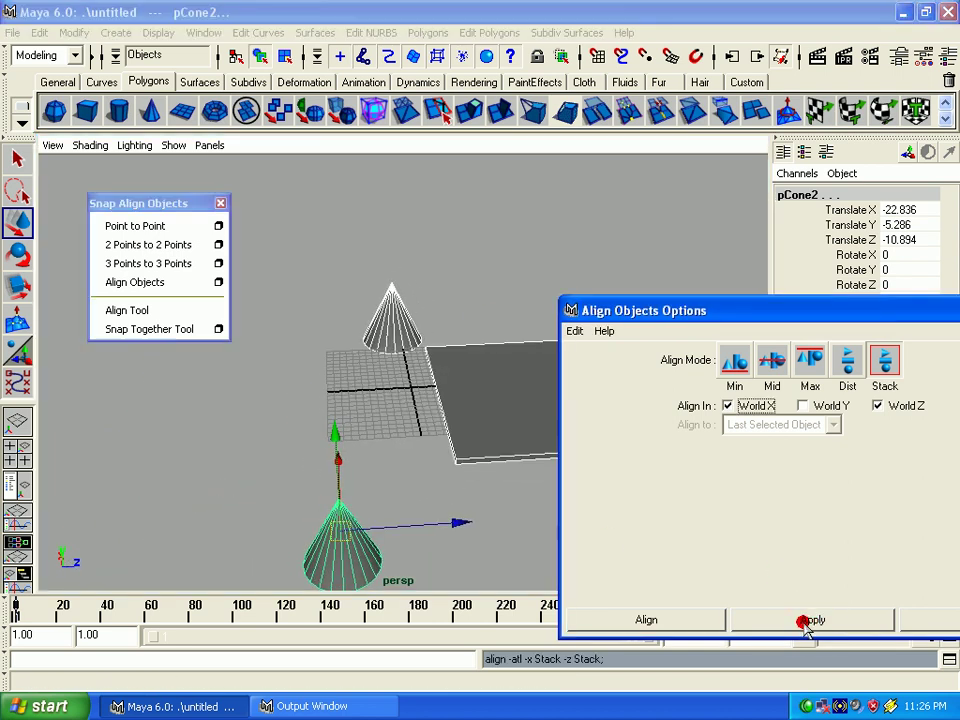
mouse_move(358, 428)
left_mouse_down("alt")
mouse_move(161, 480)
mouse_move(648, 445)
left_mouse_up("alt")
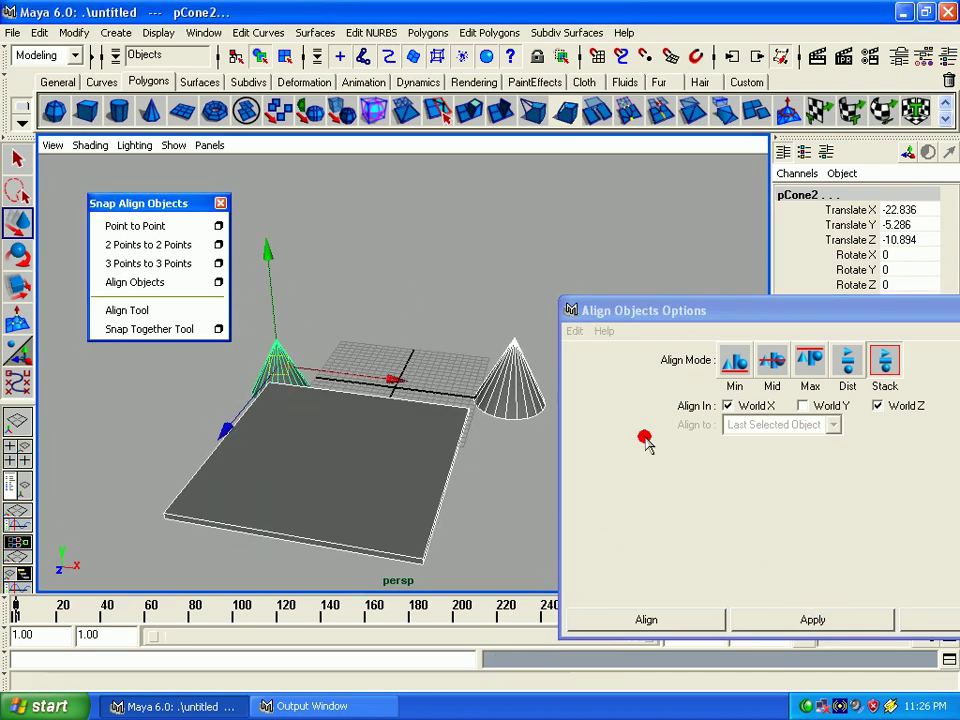
Select the left cone, then the plane, and stack them in World X, Y and Z
left_click(896, 384)
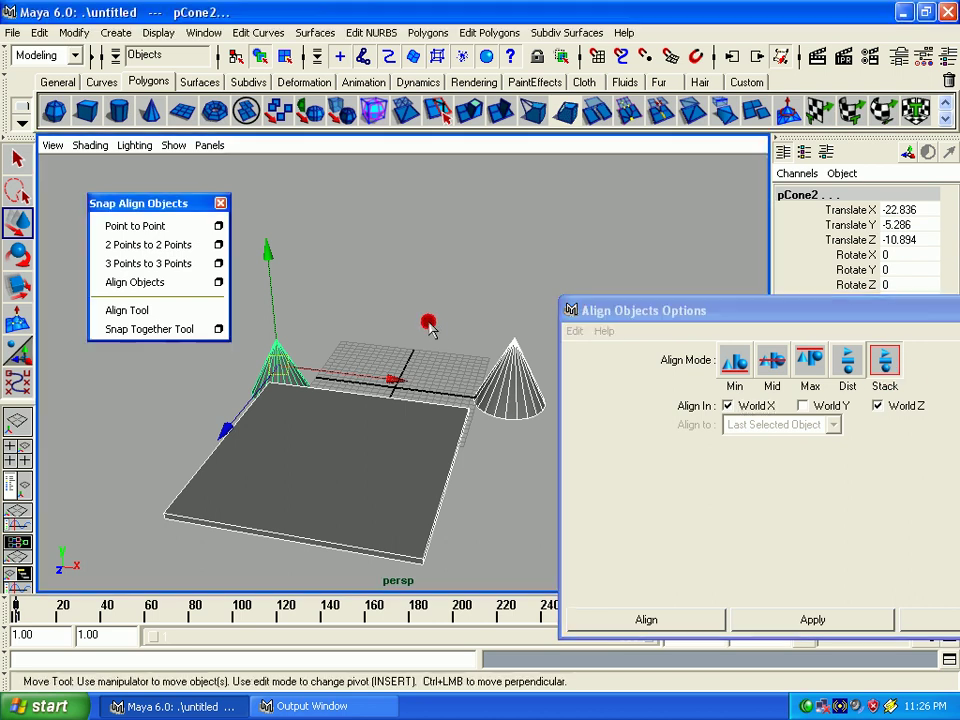
left_click(428, 326)
left_click_drag(339, 410, 428, 432, "alt")
left_click(204, 466)
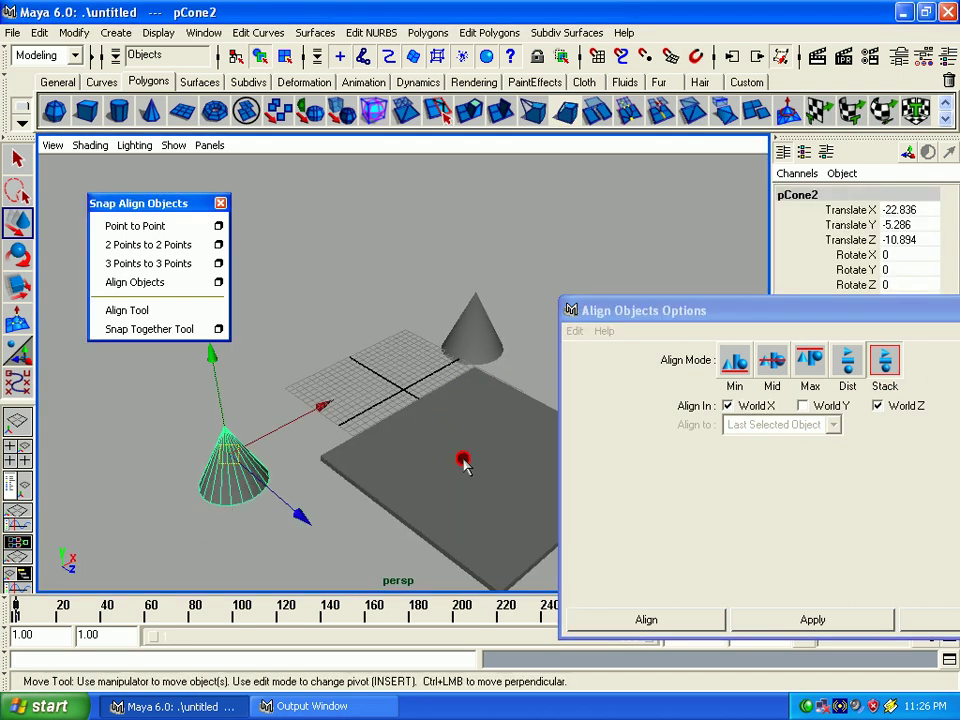
left_click(463, 459, "shift")
left_click(796, 621)
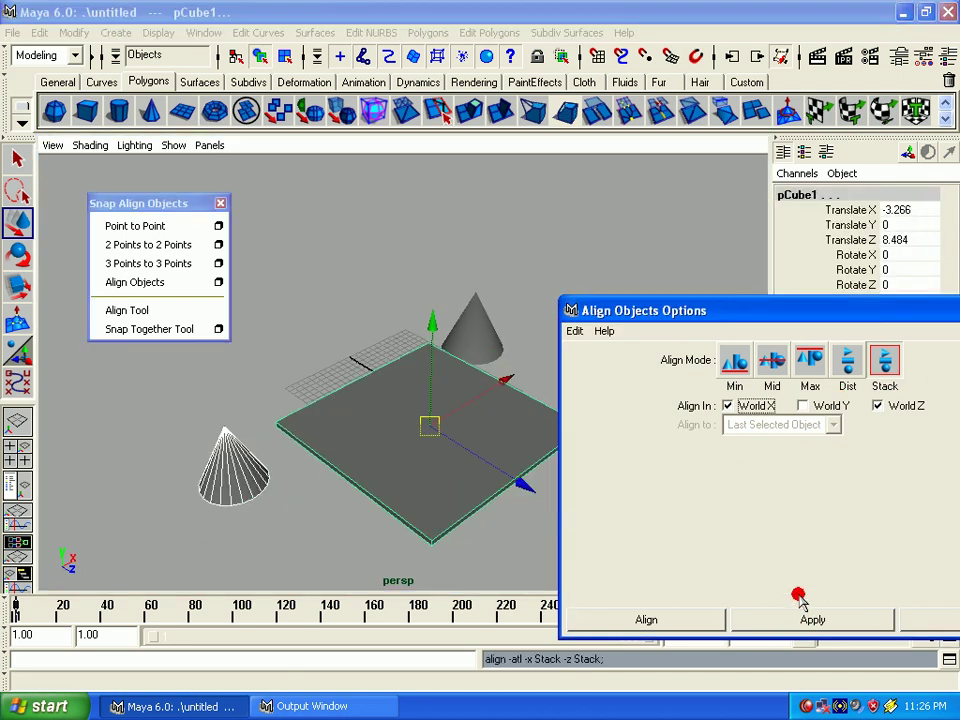
left_click(802, 405)
left_click(812, 620)
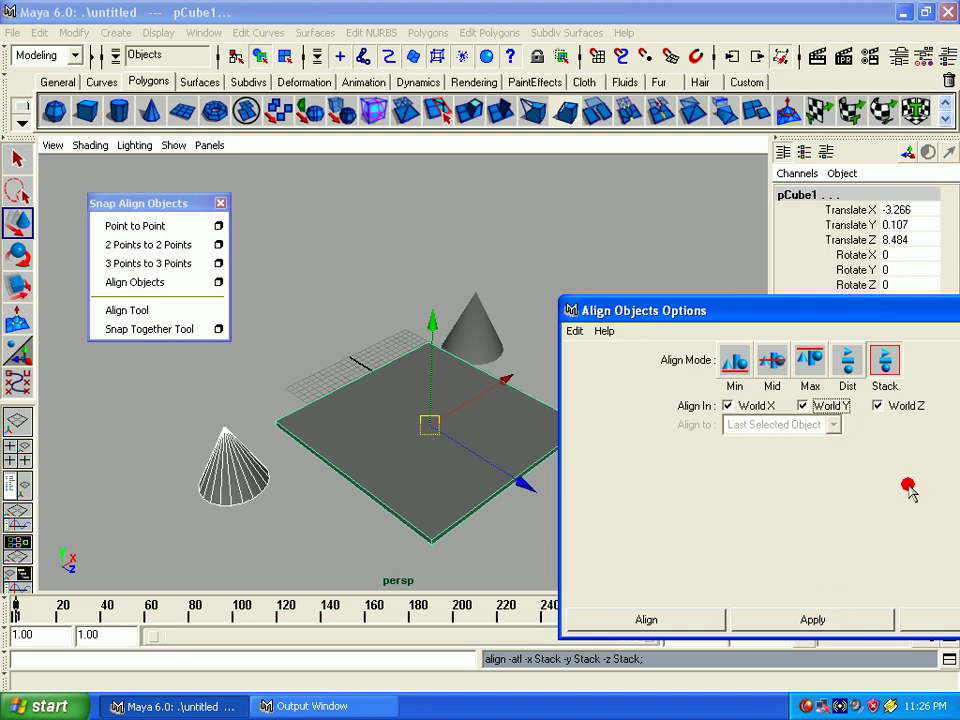
left_click(812, 620)
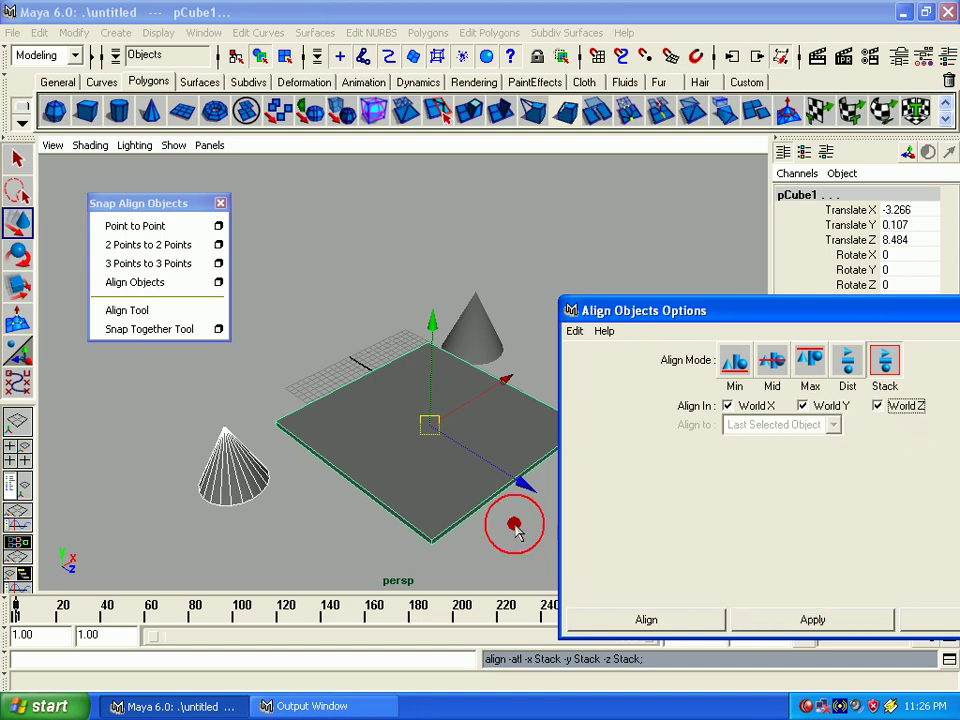
mouse_move(514, 521)
left_mouse_down("alt")
mouse_move(550, 455)
mouse_move(563, 484)
mouse_move(302, 482)
mouse_move(335, 443)
mouse_move(484, 456)
mouse_move(568, 448)
mouse_move(385, 393)
left_mouse_up("alt")
left_click_drag(428, 423, 434, 450, "alt")
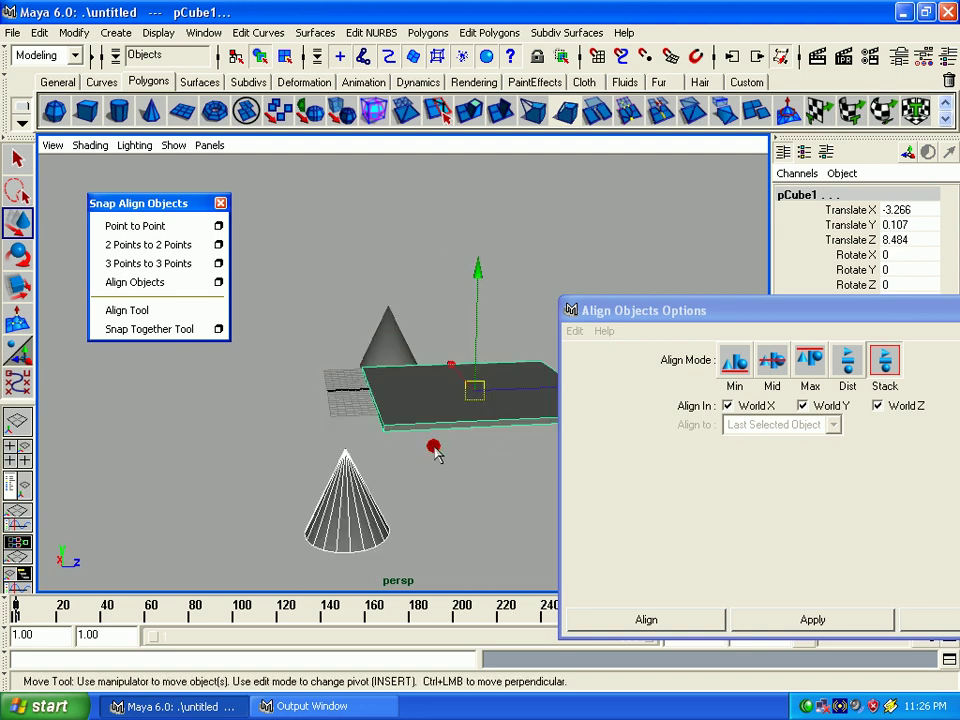
Set the Align Mode to Mid and Align to Selection Average
left_click(734, 362)
left_click(778, 366)
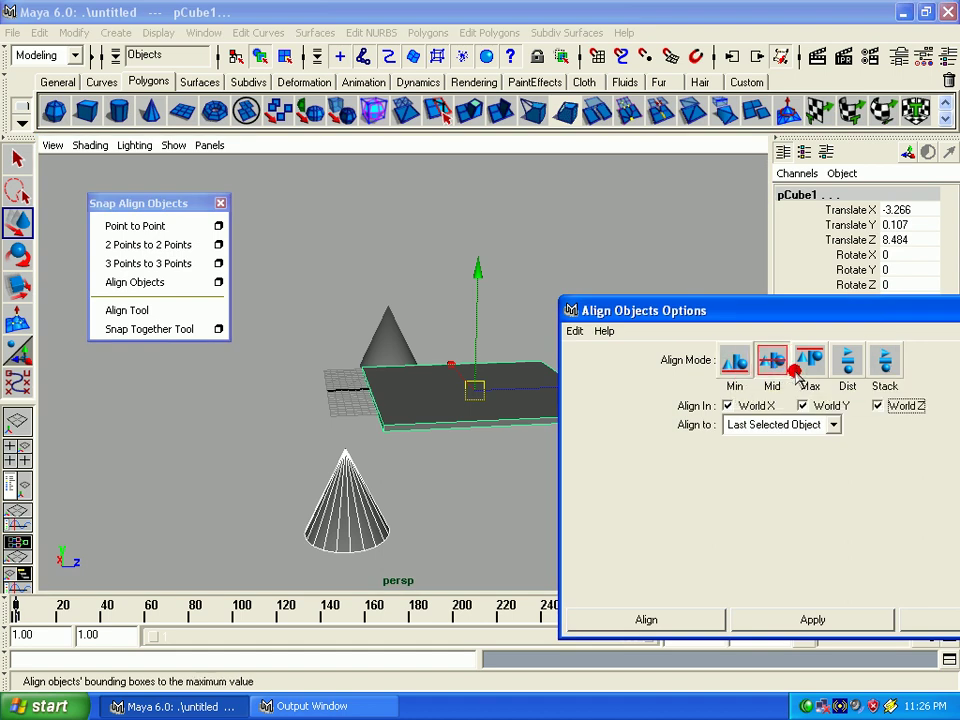
left_click(811, 370)
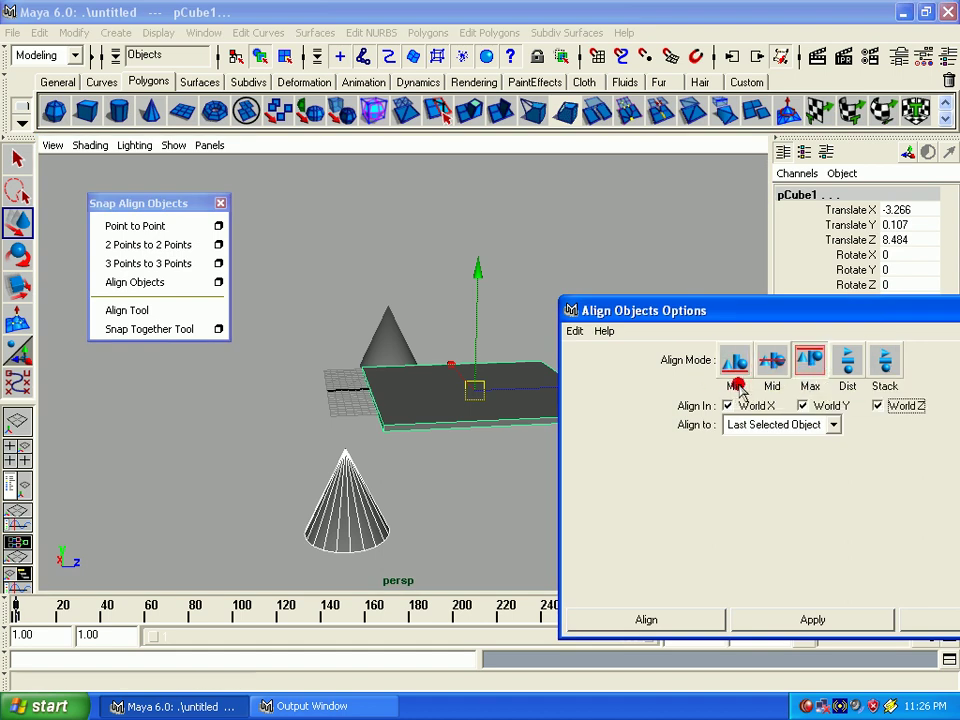
left_click(757, 425)
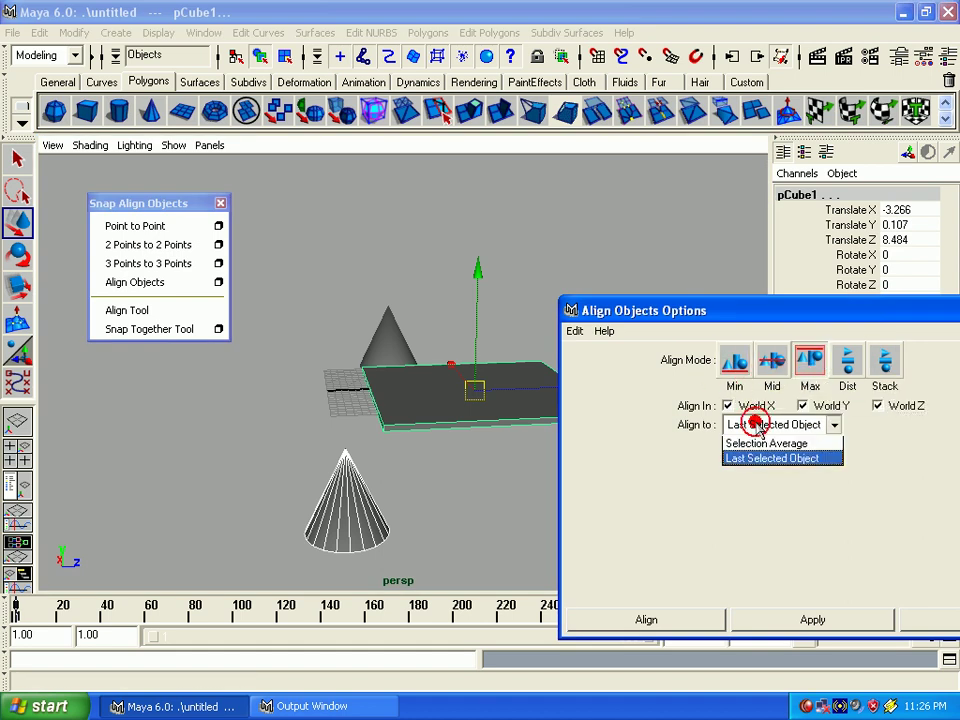
left_click(748, 443)
left_click(771, 362)
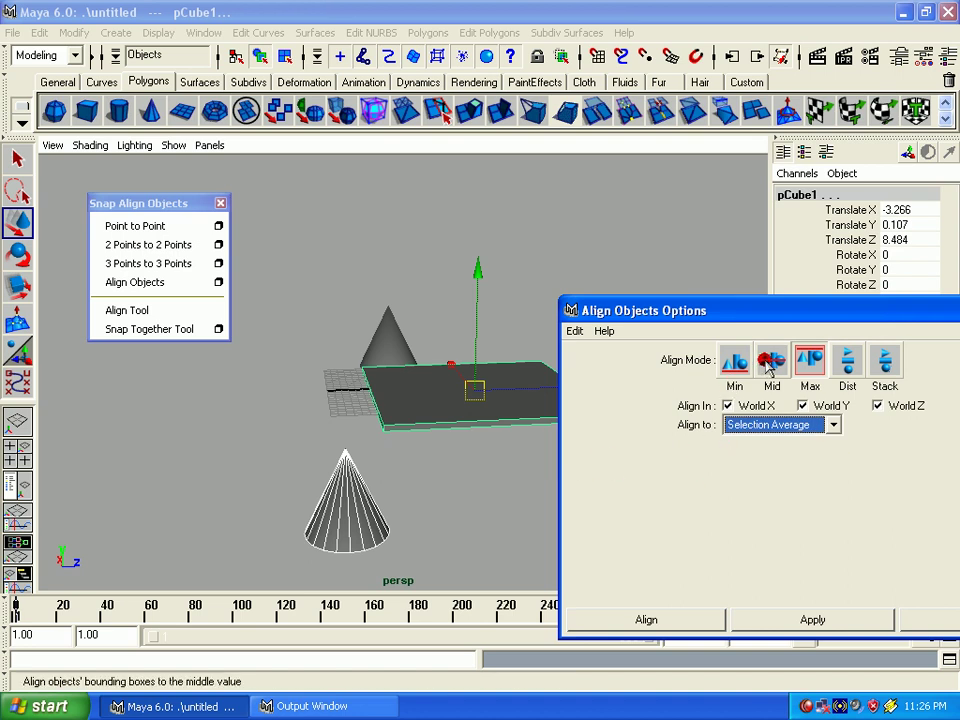
Apply Mid alignment to the cone and plane in World X, Y and Z, then close the options
left_click_drag(450, 471, 332, 465, "alt")
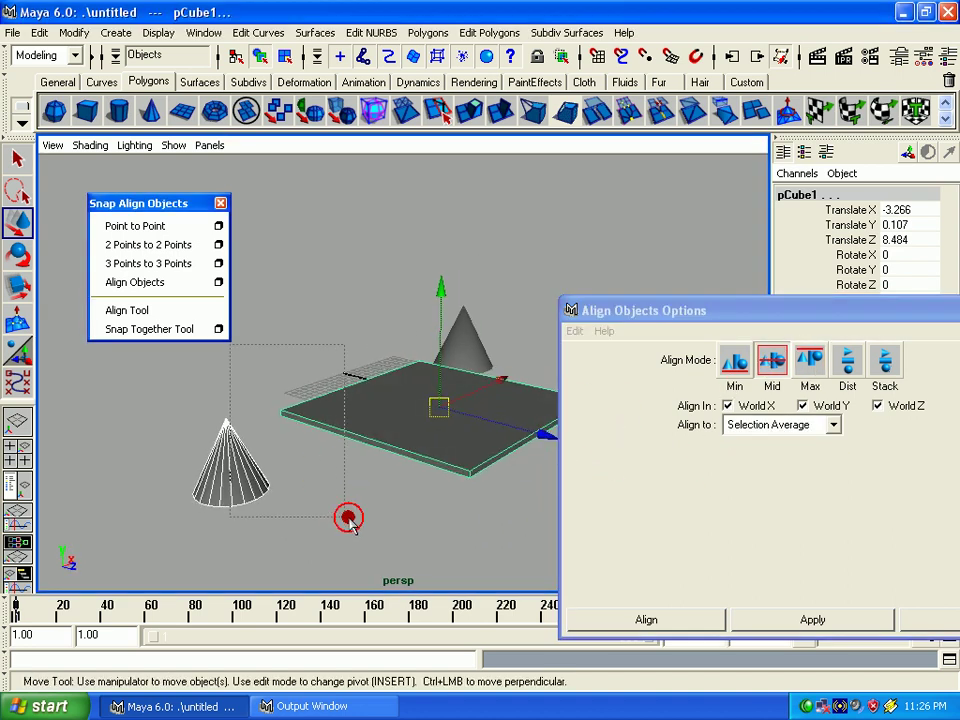
left_click(230, 470, "shift")
left_click(757, 608)
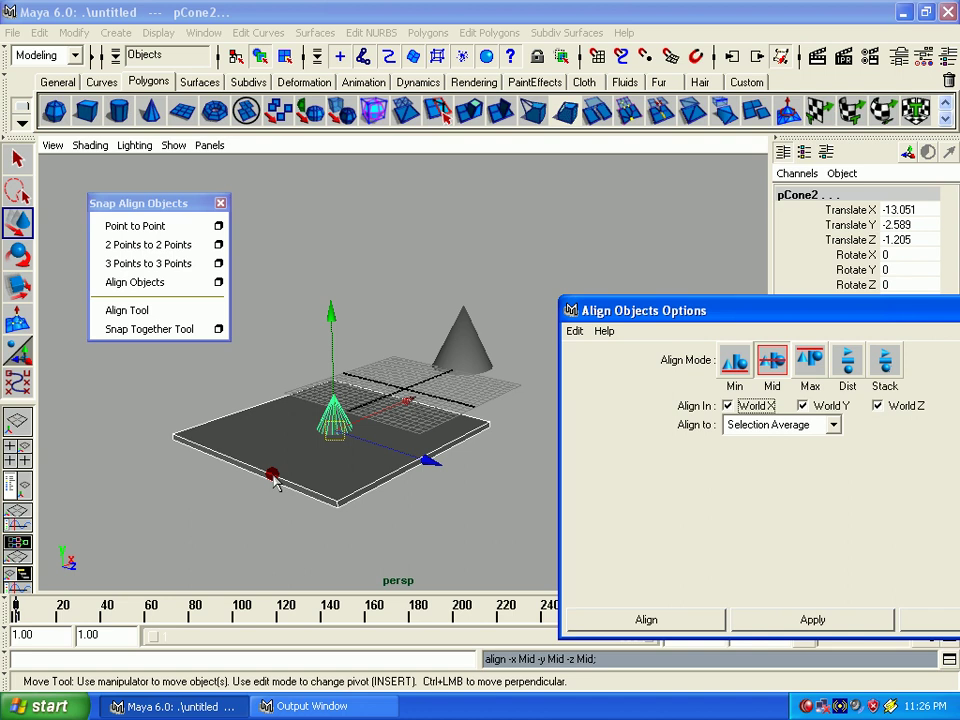
left_click_drag(758, 311, 590, 211)
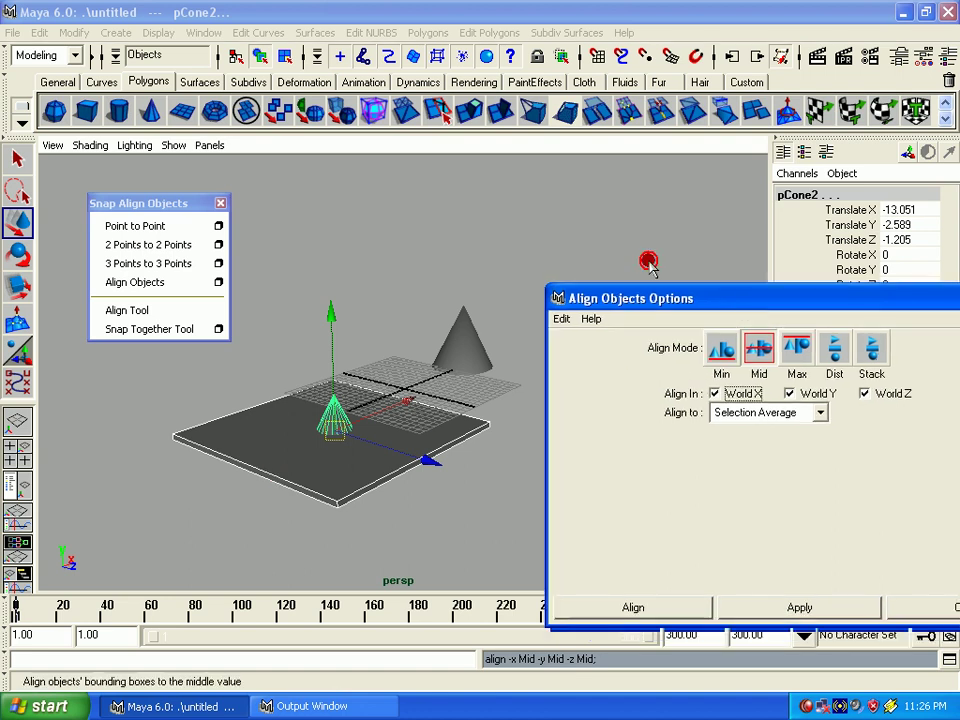
left_click(761, 530)
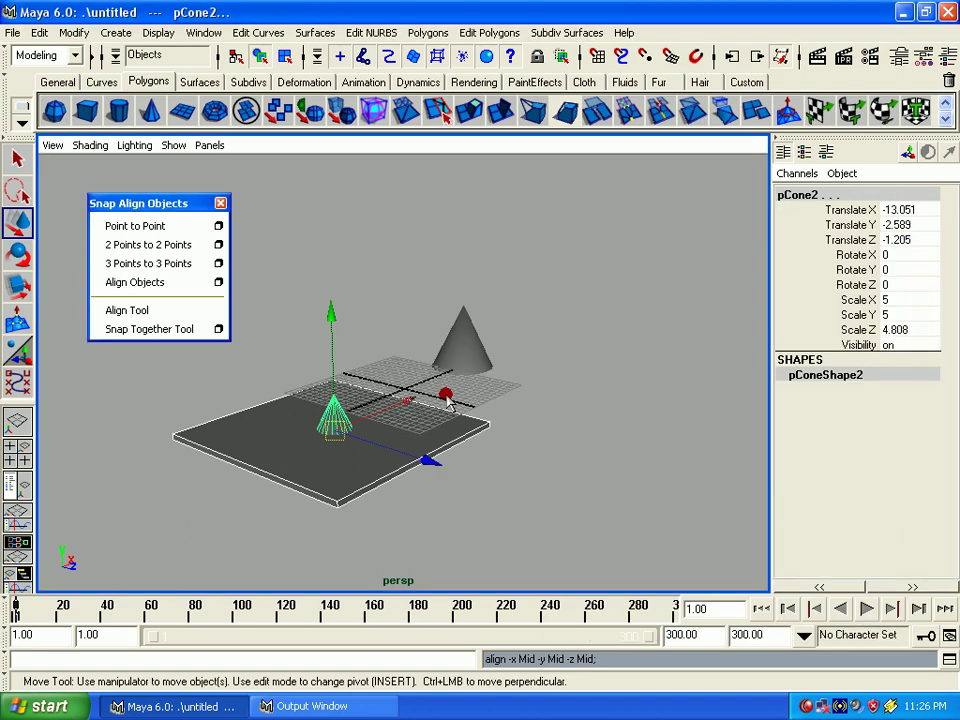
Clear the scene and create a polygon cube, scaled to about 32 and flattened into a slab
key("ctrl+z")
key("ctrl+z")
key("ctrl+z")
key("ctrl+z")
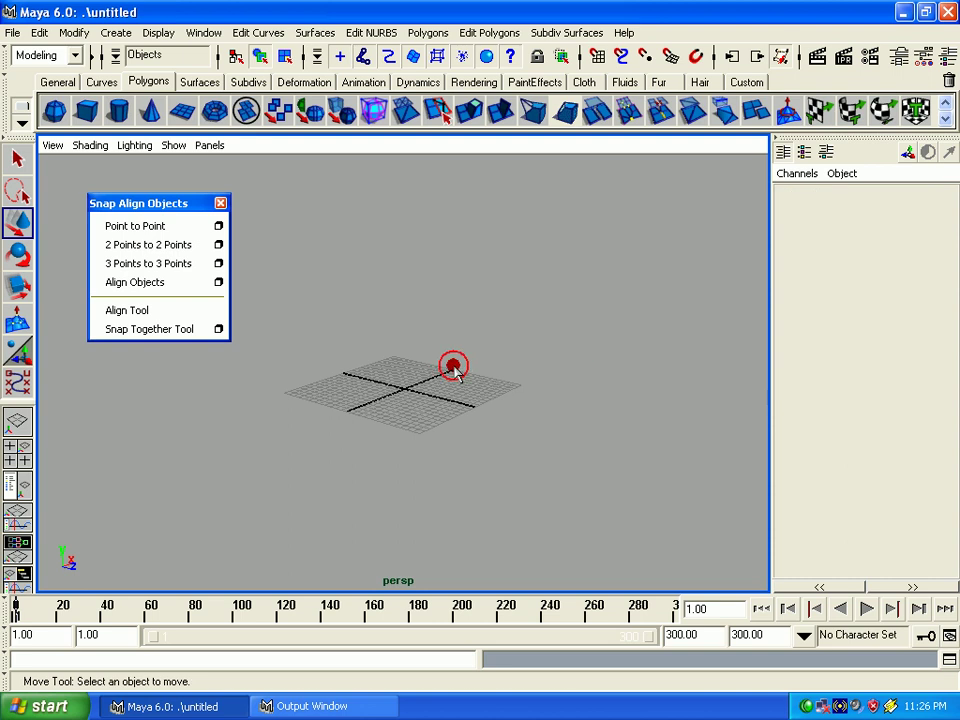
left_click(86, 111)
key("r")
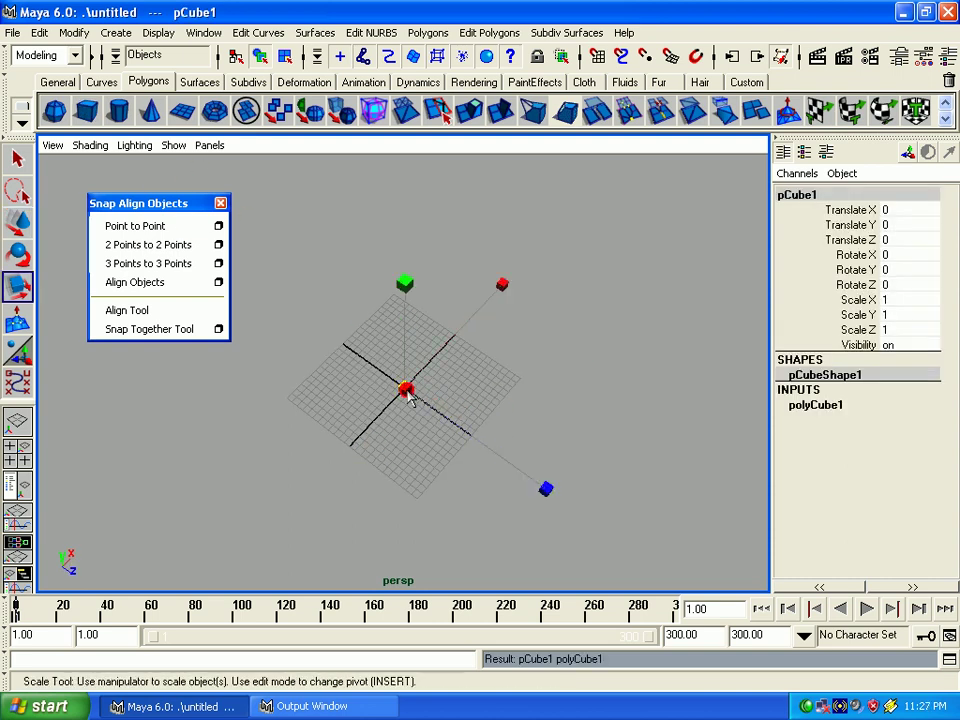
left_click_drag(407, 388, 435, 390)
left_click_drag(404, 240, 408, 394)
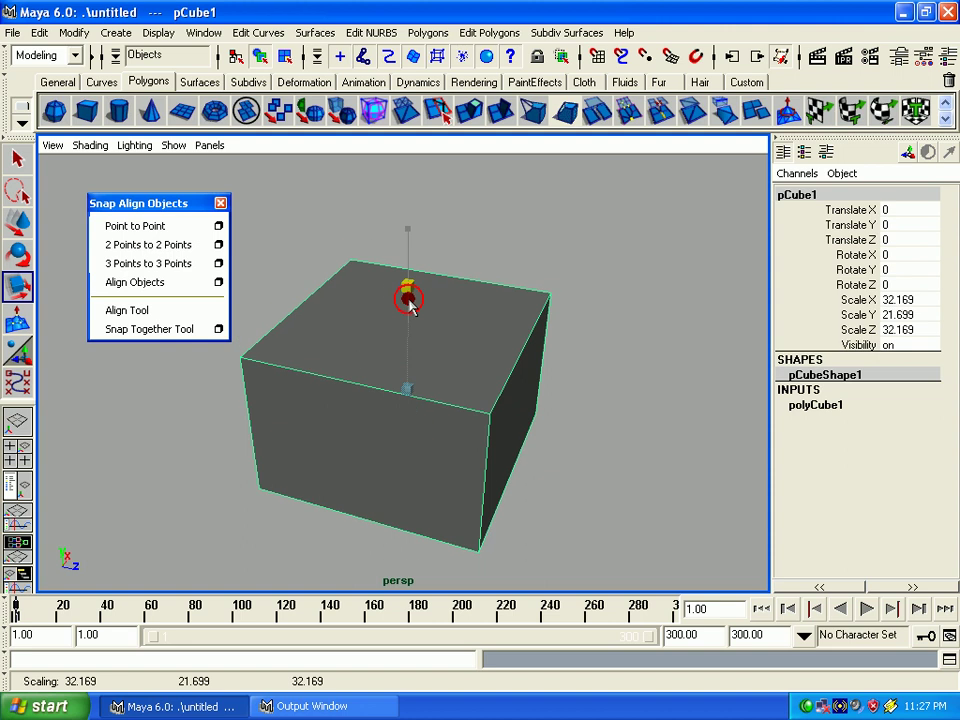
Duplicate the slab into a tall thin wall, pCube2, placed at 10.247, 10.396, 7.621
key("ctrl+d")
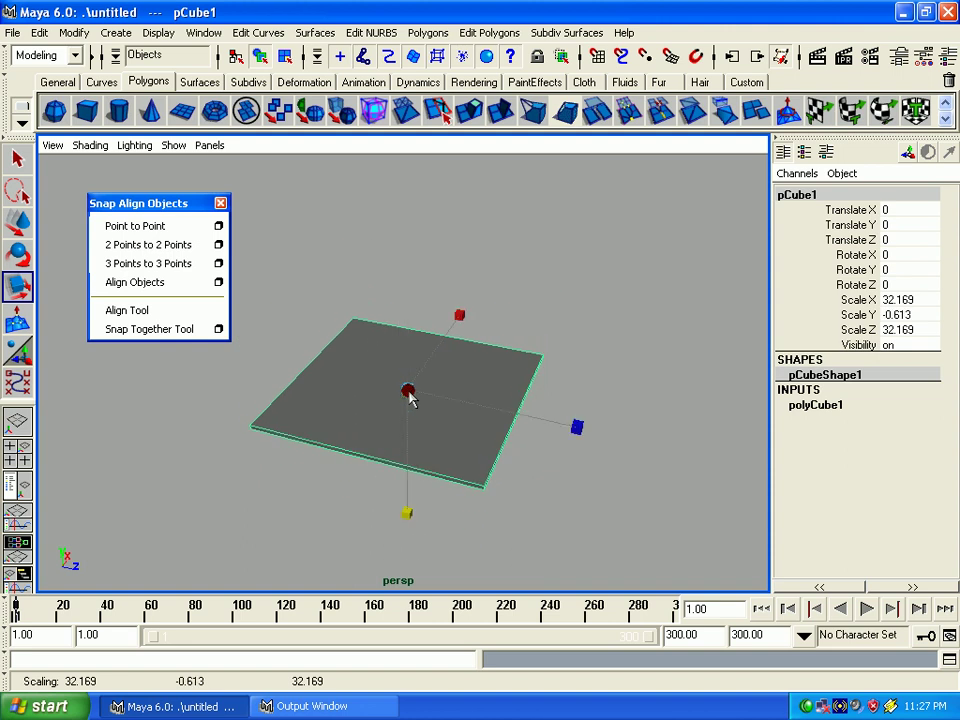
mouse_move(407, 393)
left_mouse_down()
mouse_move(420, 636)
mouse_move(423, 395)
left_mouse_up()
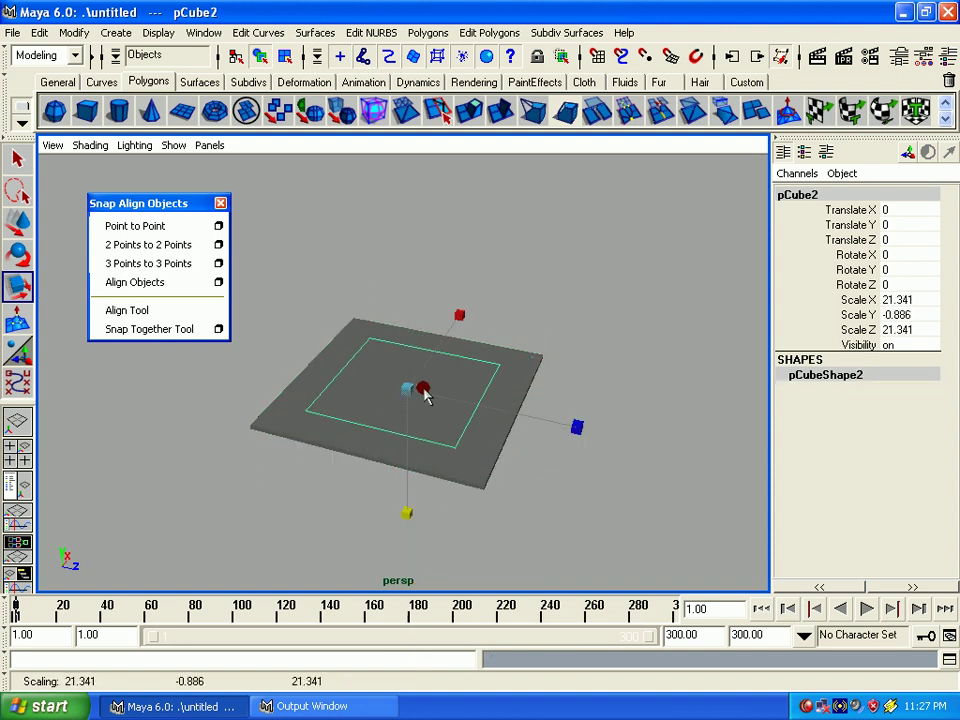
left_click_drag(466, 322, 427, 392)
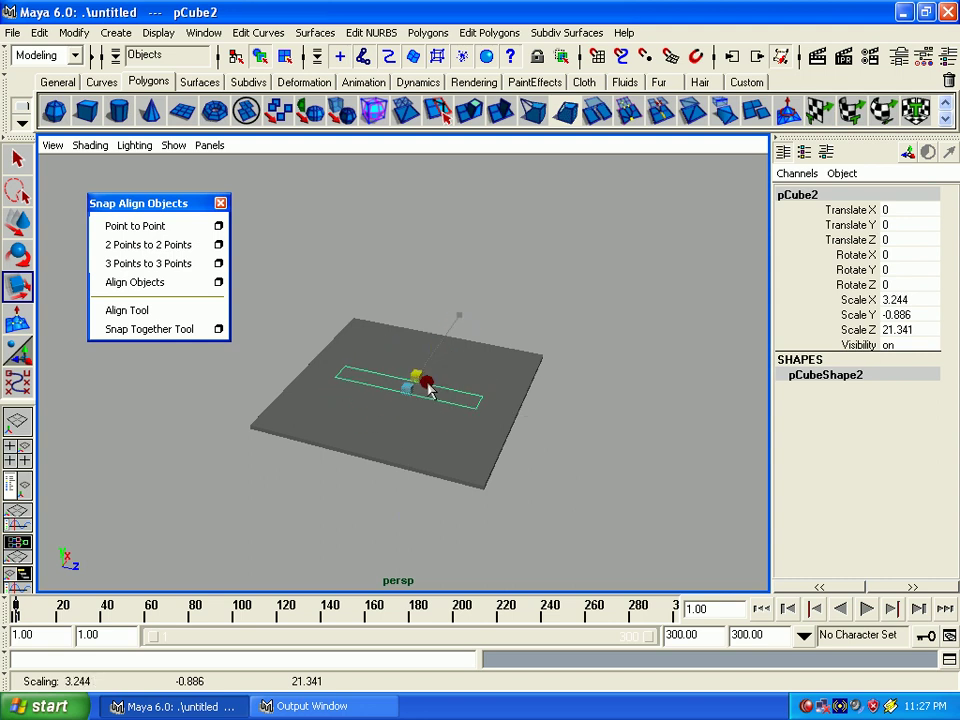
mouse_move(405, 520)
left_mouse_down()
mouse_move(424, 651)
mouse_move(422, 427)
left_mouse_up()
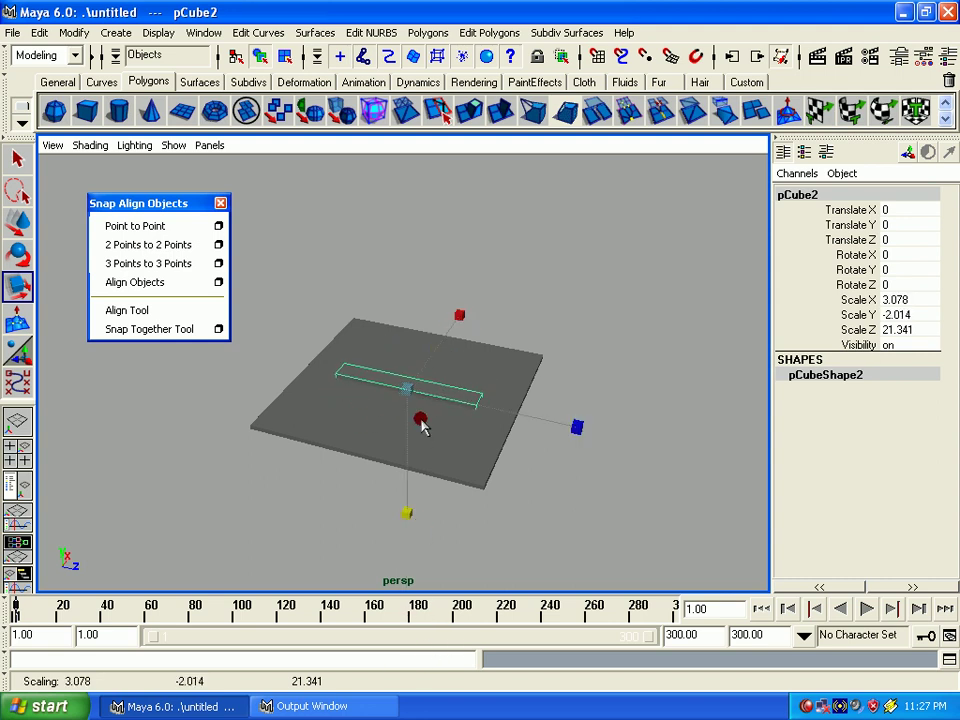
mouse_move(409, 524)
left_mouse_down()
mouse_move(448, 684)
mouse_move(424, 443)
left_mouse_up()
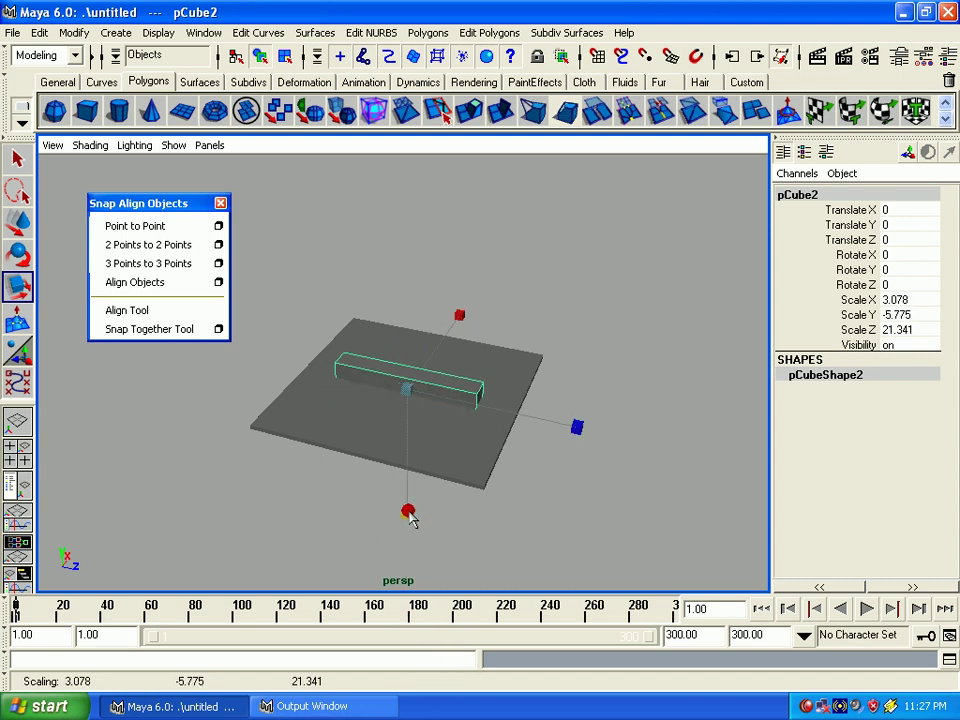
left_click_drag(408, 513, 423, 541)
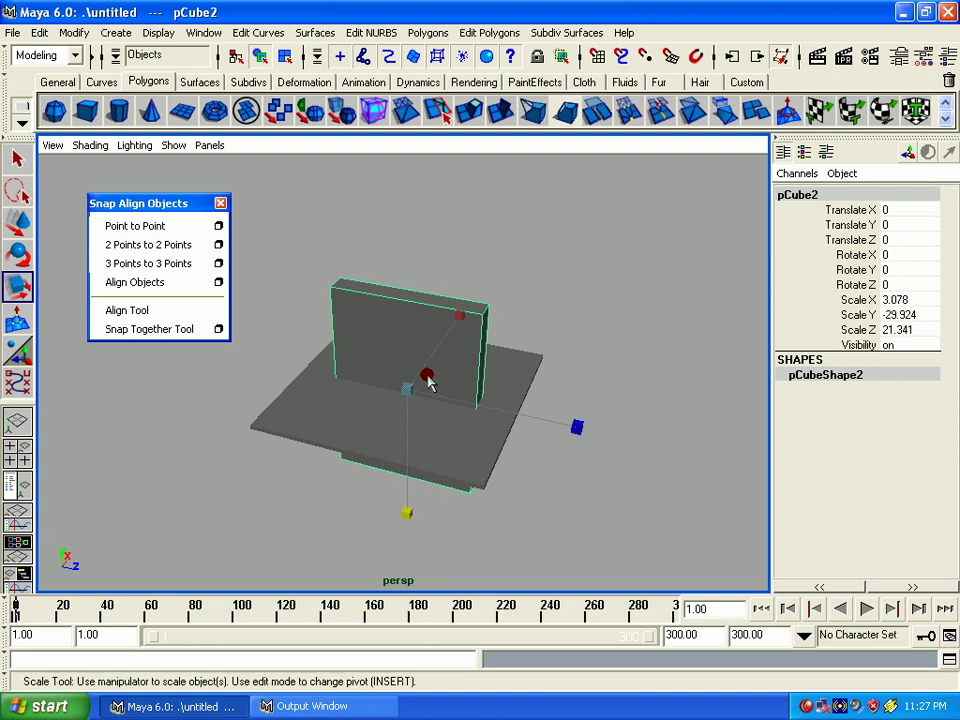
key("w")
mouse_move(424, 381)
left_mouse_down()
mouse_move(493, 304)
mouse_move(622, 362)
mouse_move(465, 326)
mouse_move(388, 336)
mouse_move(214, 422)
left_mouse_up()
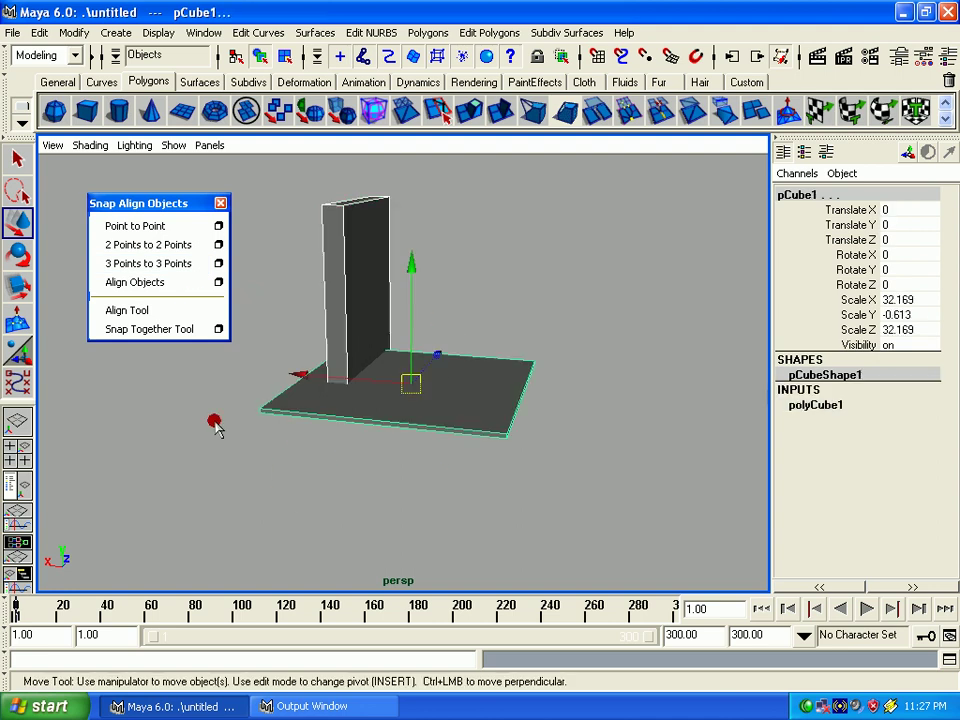
Launch the Align Tool from Modify > Snap Align Objects and orbit around the slab and wall
left_click(219, 282)
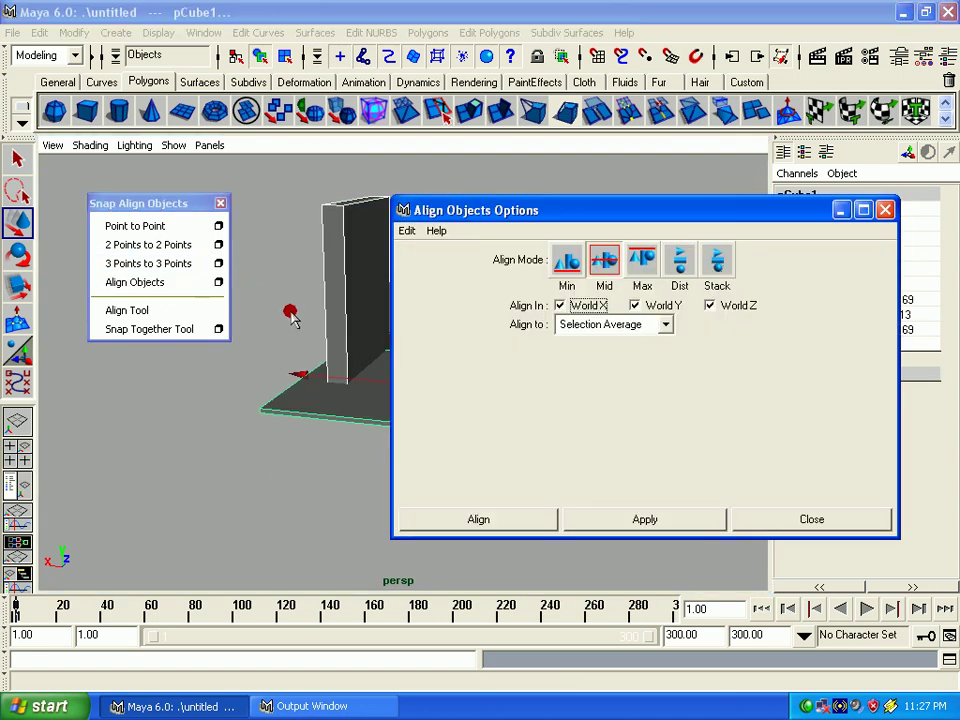
left_click(799, 519)
left_click(179, 312)
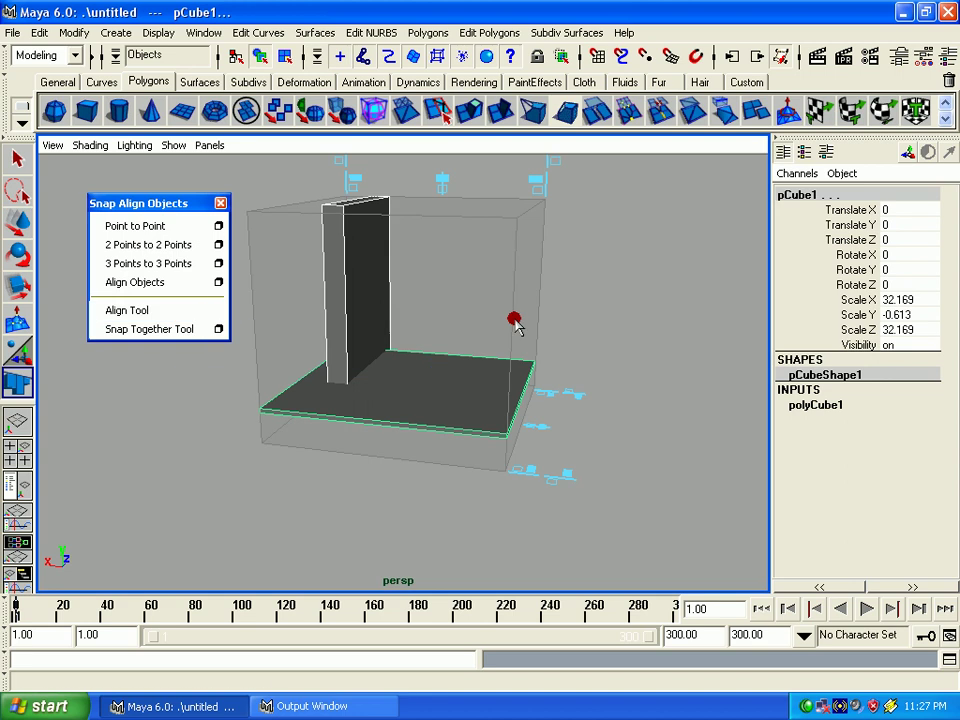
left_click_drag(423, 345, 362, 336, "alt")
right_click_drag(362, 336, 414, 454, "alt")
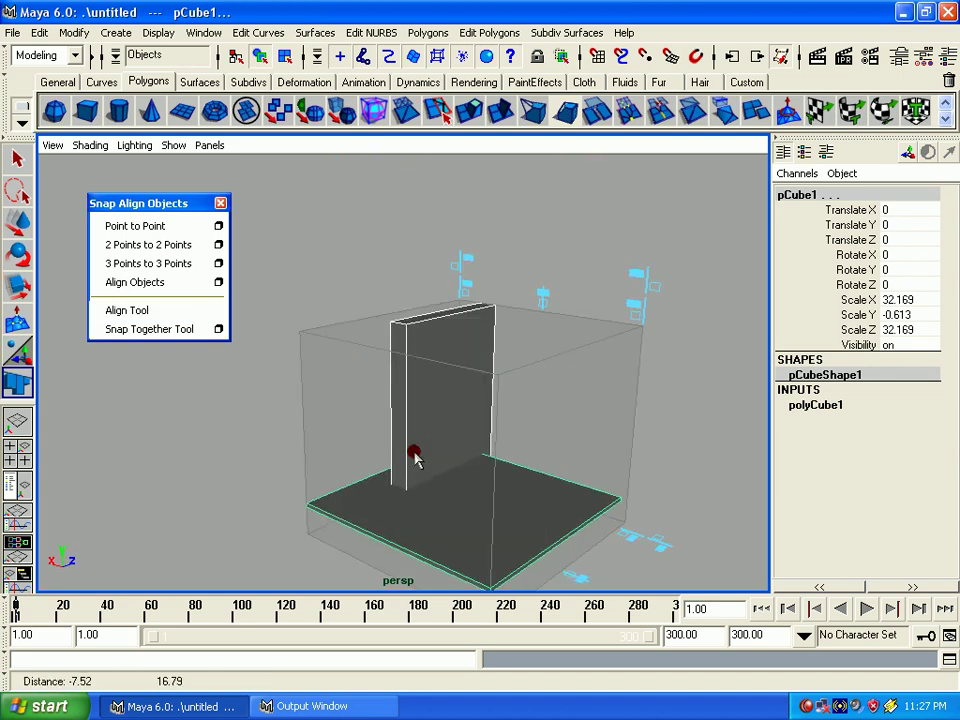
mouse_move(414, 454)
left_mouse_down("alt")
mouse_move(386, 452)
mouse_move(480, 492)
mouse_move(401, 482)
left_mouse_up("alt")
right_click_drag(401, 482, 546, 452, "alt")
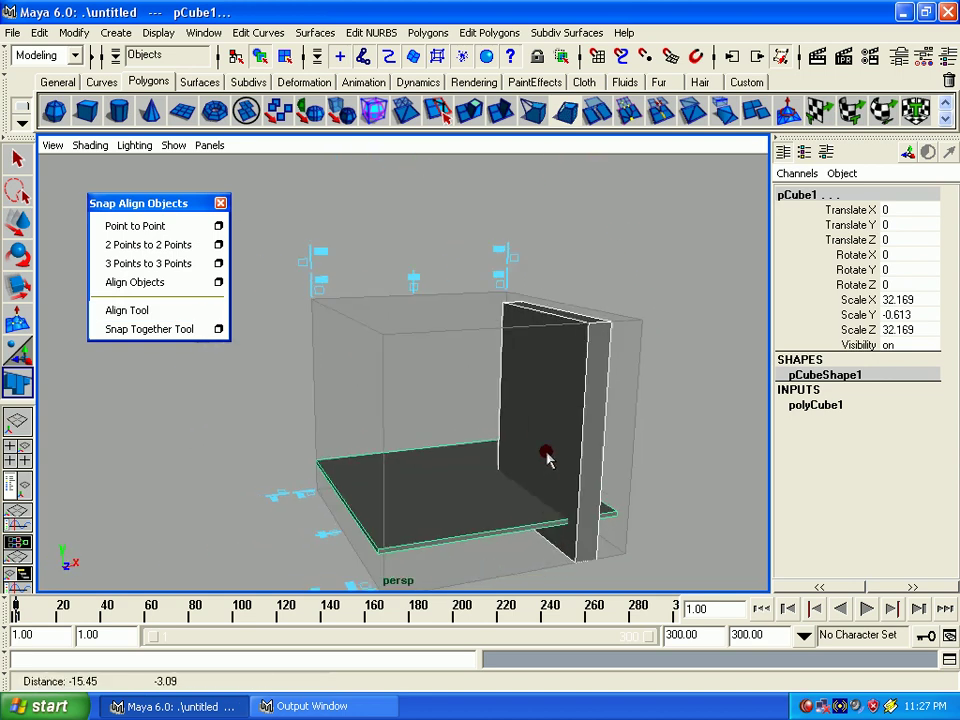
left_click_drag(546, 452, 272, 258, "alt")
left_click_drag(365, 355, 450, 390, "alt")
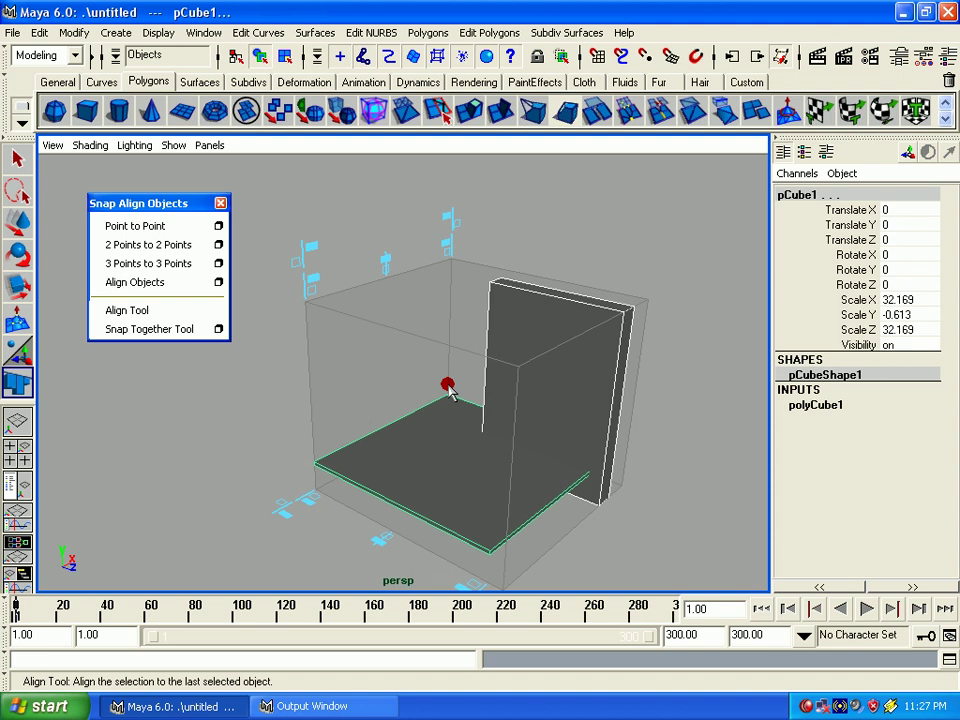
mouse_move(450, 390)
right_mouse_down("alt")
mouse_move(414, 364)
mouse_move(418, 388)
right_mouse_up("alt")
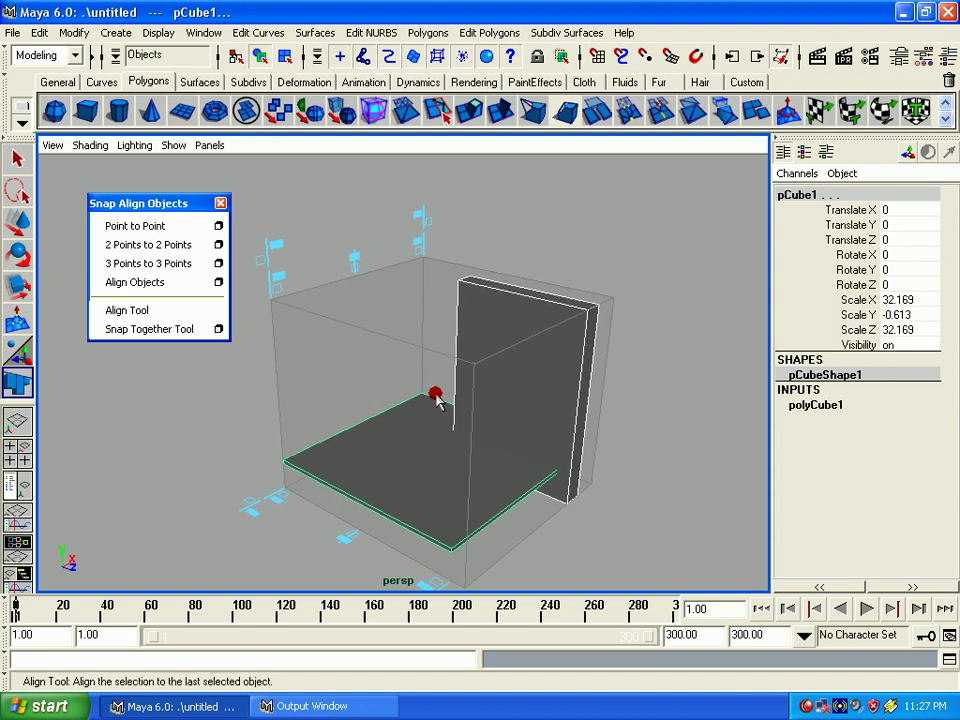
left_click_drag(366, 247, 335, 241, "alt")
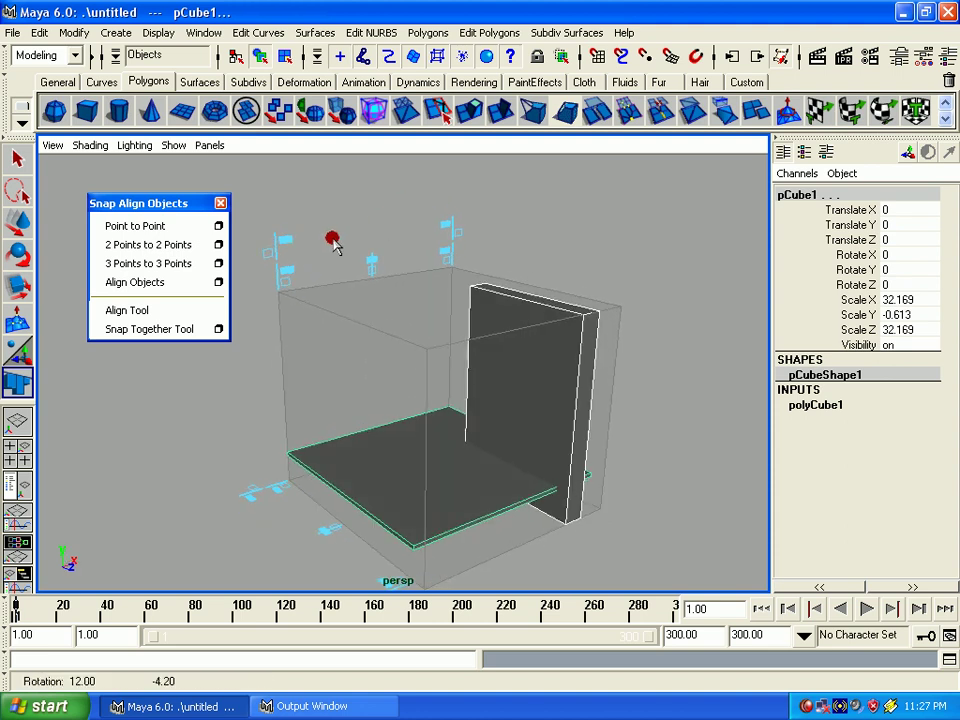
Line the wall up with the slab's left side using the Align Tool handles
left_click(152, 311)
left_click(287, 256)
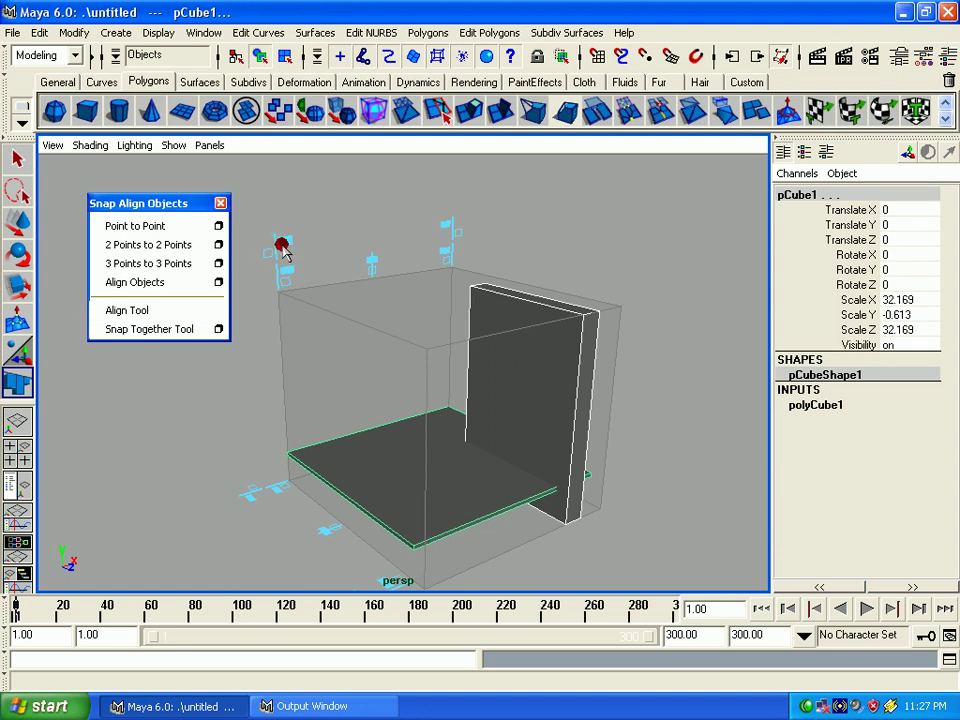
left_click(285, 249)
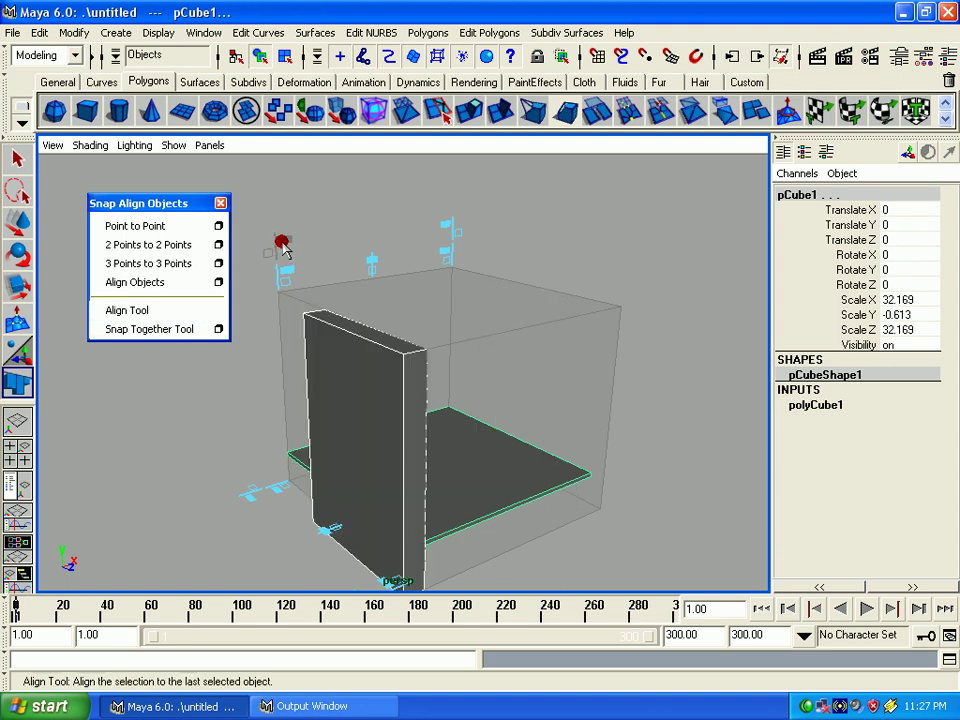
mouse_move(290, 257)
left_mouse_down("alt")
mouse_move(279, 251)
mouse_move(333, 327)
mouse_move(297, 524)
mouse_move(279, 525)
mouse_move(425, 540)
mouse_move(537, 521)
left_mouse_up("alt")
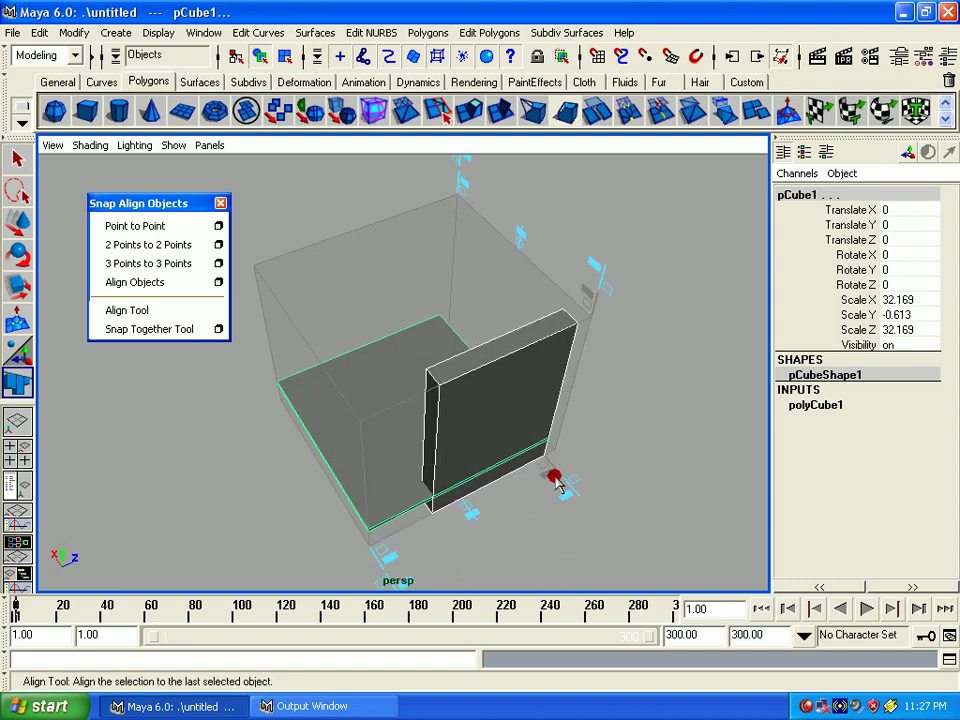
mouse_move(555, 483)
left_mouse_down("alt")
mouse_move(388, 408)
mouse_move(363, 545)
mouse_move(368, 516)
mouse_move(248, 490)
left_mouse_up("alt")
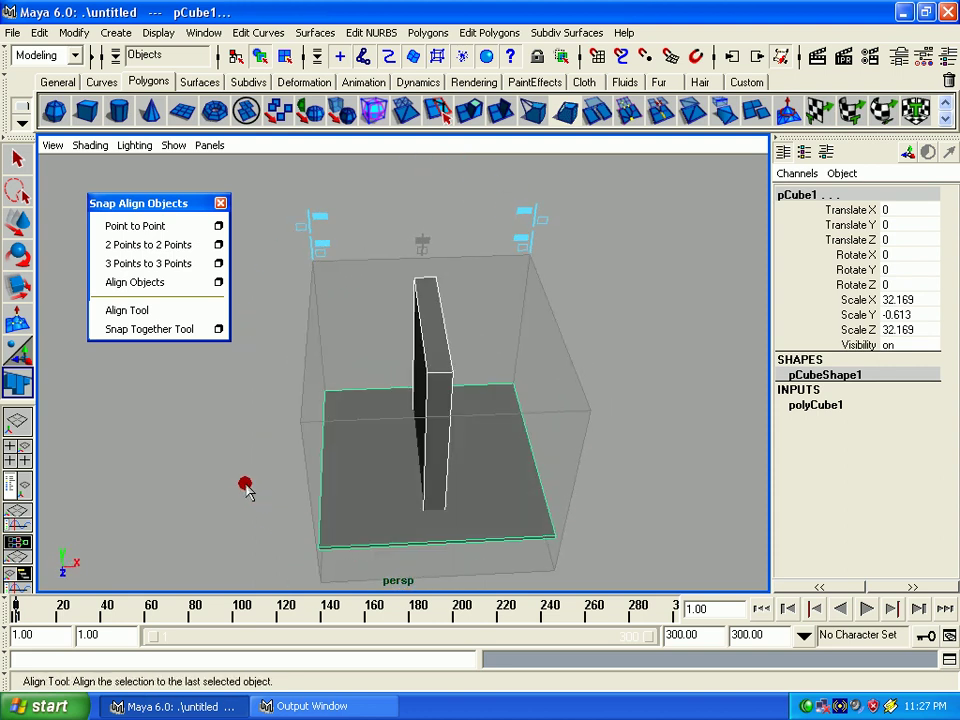
Align the wall in turn to the slab's left edge, outside left, centre and right side
left_click(158, 310)
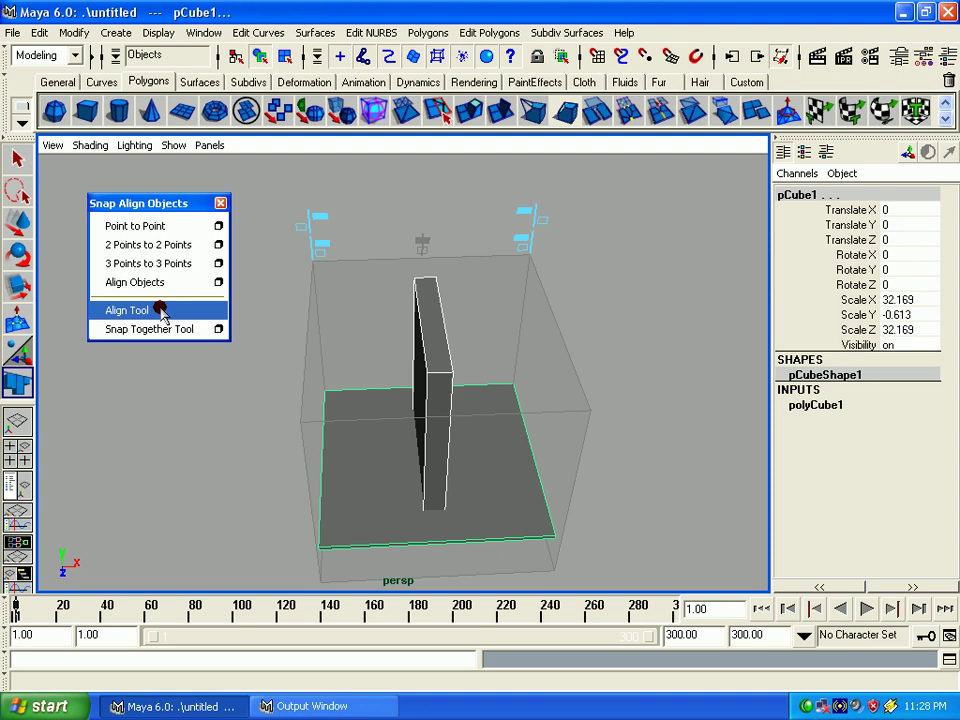
left_click(320, 267)
left_click(321, 250)
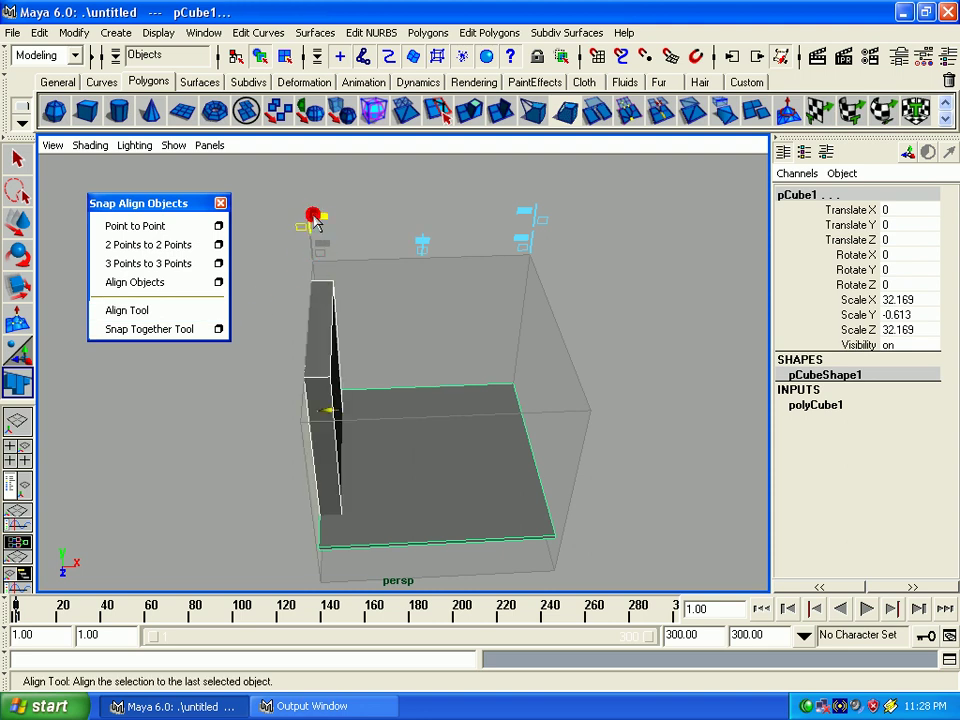
left_click(316, 215)
left_click(418, 250)
left_click(529, 241)
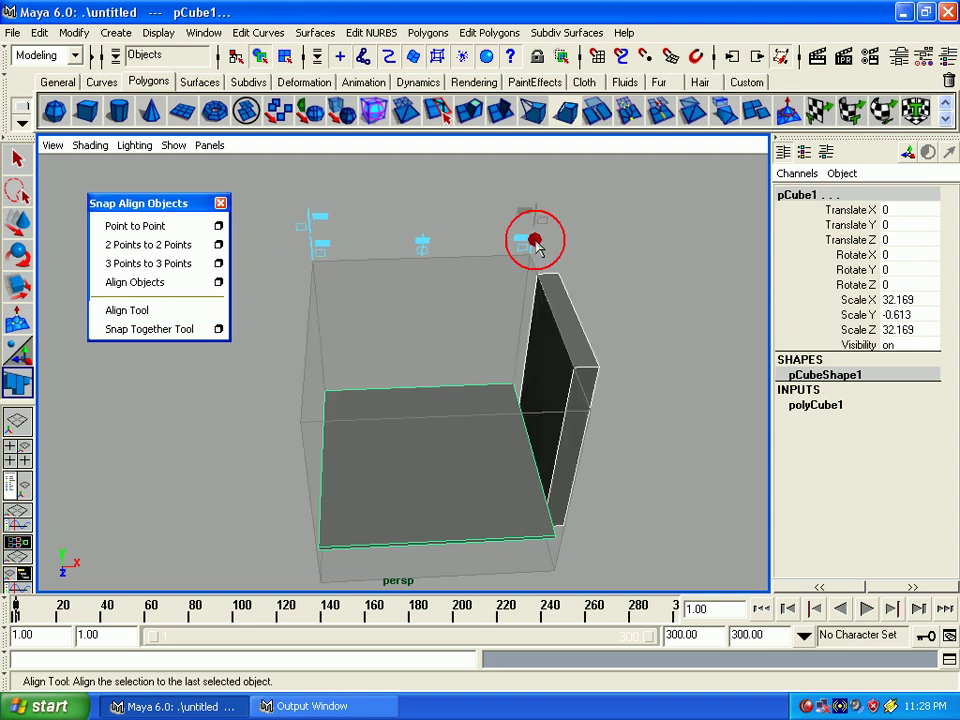
Place the wall just off the slab's left edge, then select the floor slab
mouse_move(520, 281)
left_mouse_down("alt")
mouse_move(456, 260)
mouse_move(467, 303)
mouse_move(487, 312)
mouse_move(381, 538)
mouse_move(424, 497)
mouse_move(516, 523)
mouse_move(545, 452)
mouse_move(519, 534)
left_mouse_up("alt")
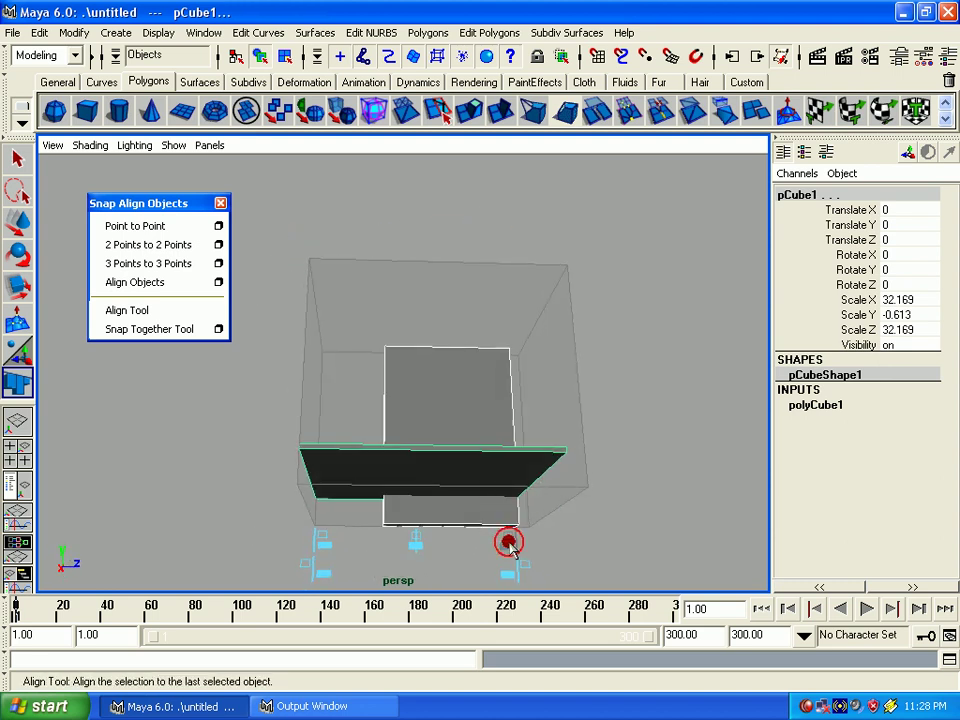
left_click(321, 542)
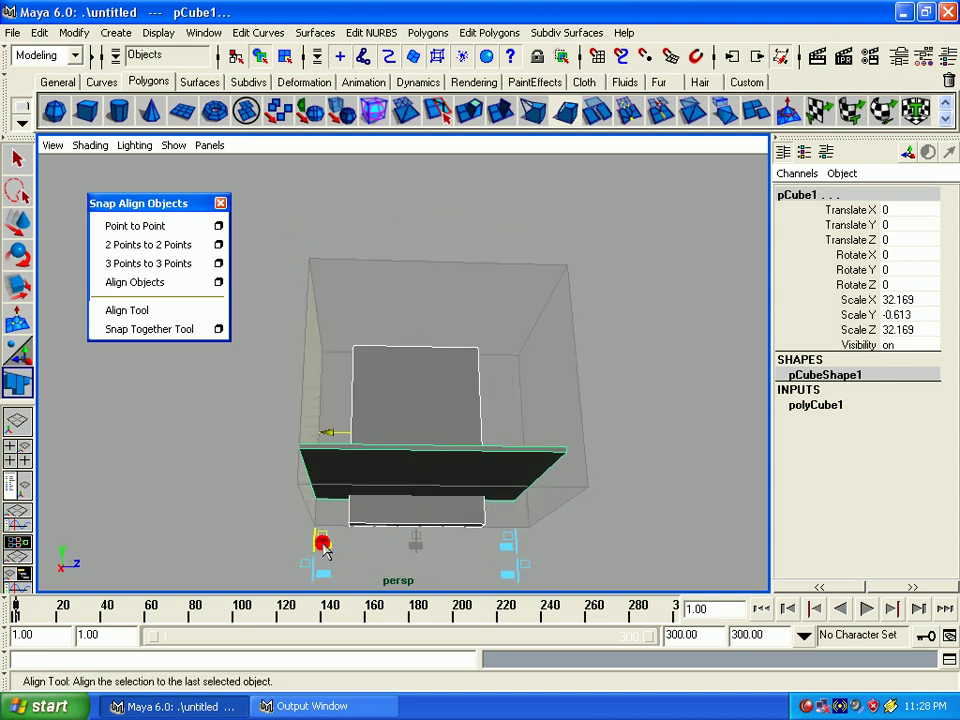
left_click(322, 580)
left_click_drag(315, 572, 101, 221, "alt")
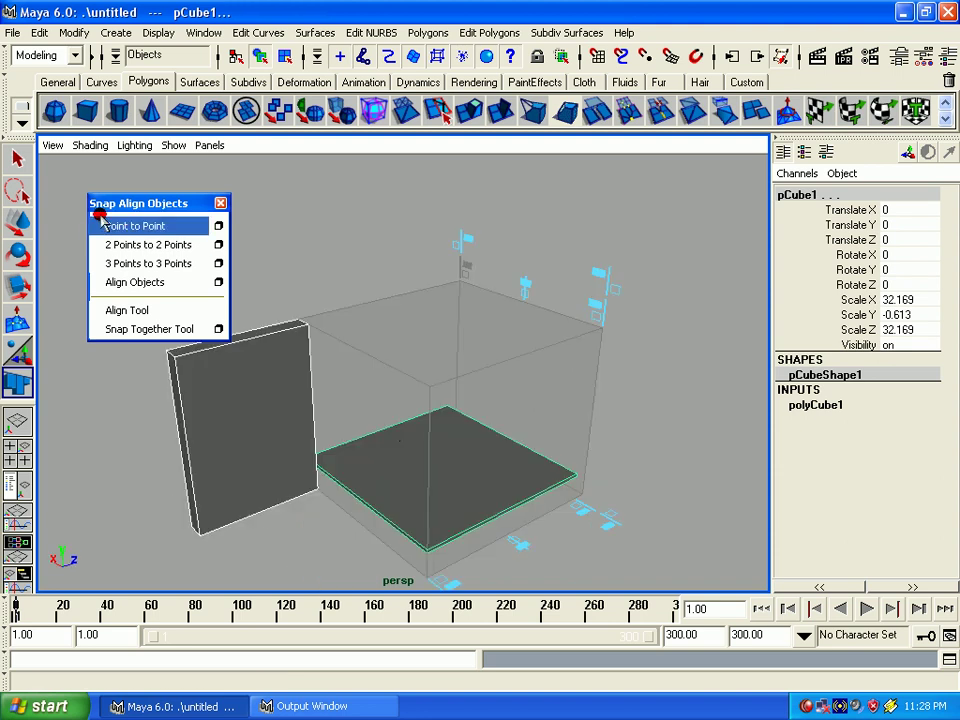
left_click(17, 157)
left_click(416, 437)
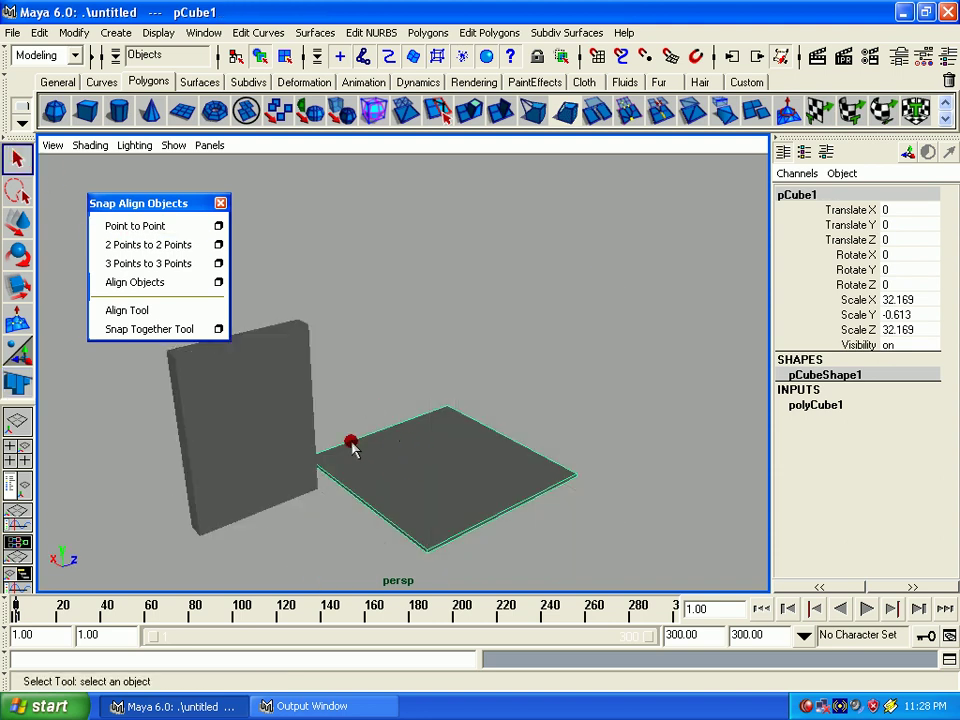
Delete the slab and wall, then create a polygon cube scaled up to about 14.5
key("Delete")
left_click(320, 452)
key("Delete")
key("f")
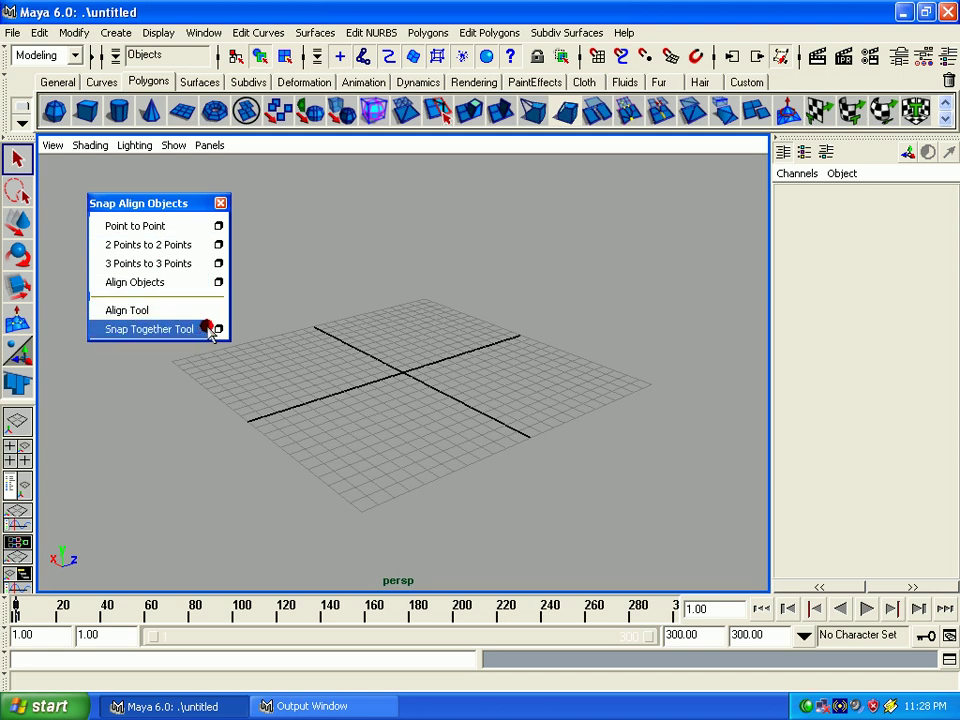
left_click(86, 108)
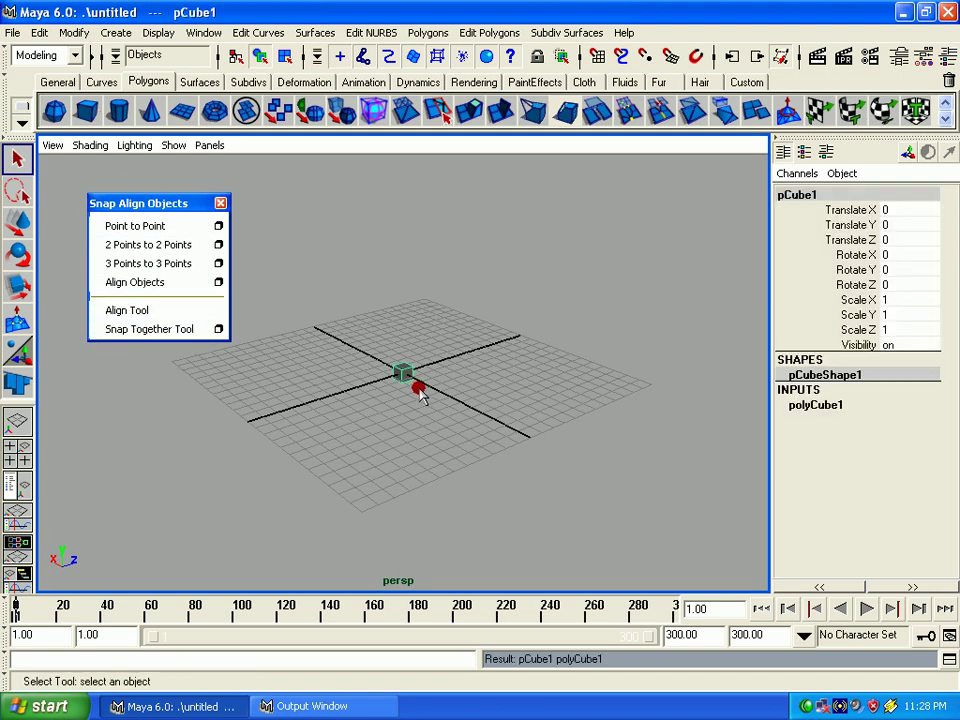
key("r")
mouse_move(402, 375)
left_mouse_down()
mouse_move(376, 226)
mouse_move(250, 214)
left_mouse_up()
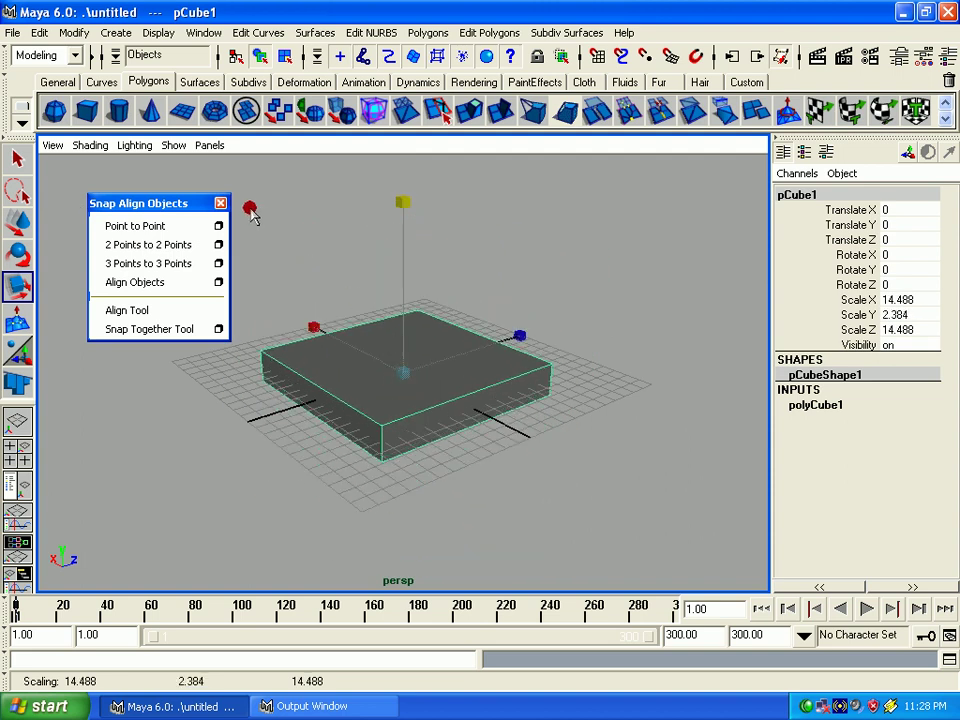
Add a polygon cone scaled to about 7.2 and reshape the cube into a thin bar
left_click(150, 110)
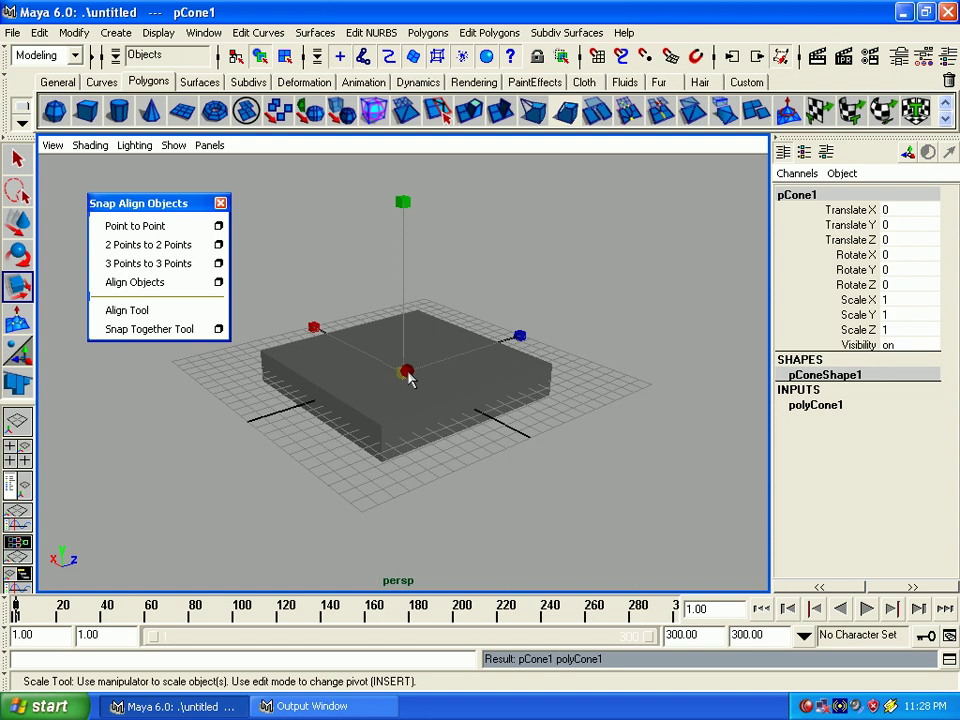
left_click_drag(409, 378, 546, 203)
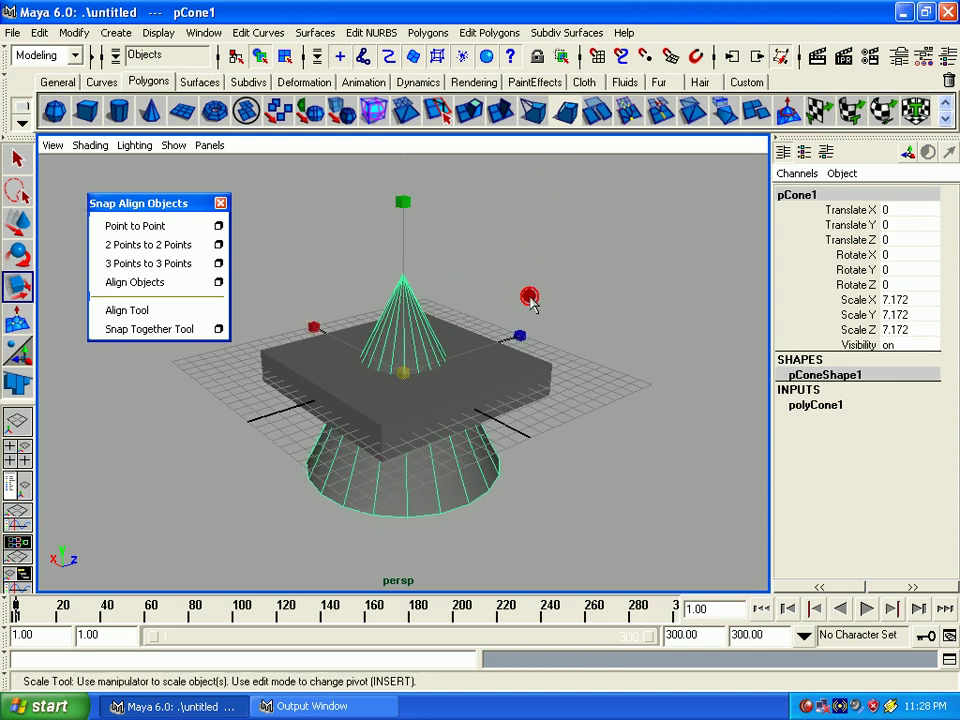
left_click(481, 398)
mouse_move(413, 375)
left_mouse_down()
mouse_move(405, 398)
mouse_move(561, 336)
left_mouse_up()
key("w")
key("r")
left_click_drag(636, 311, 613, 357)
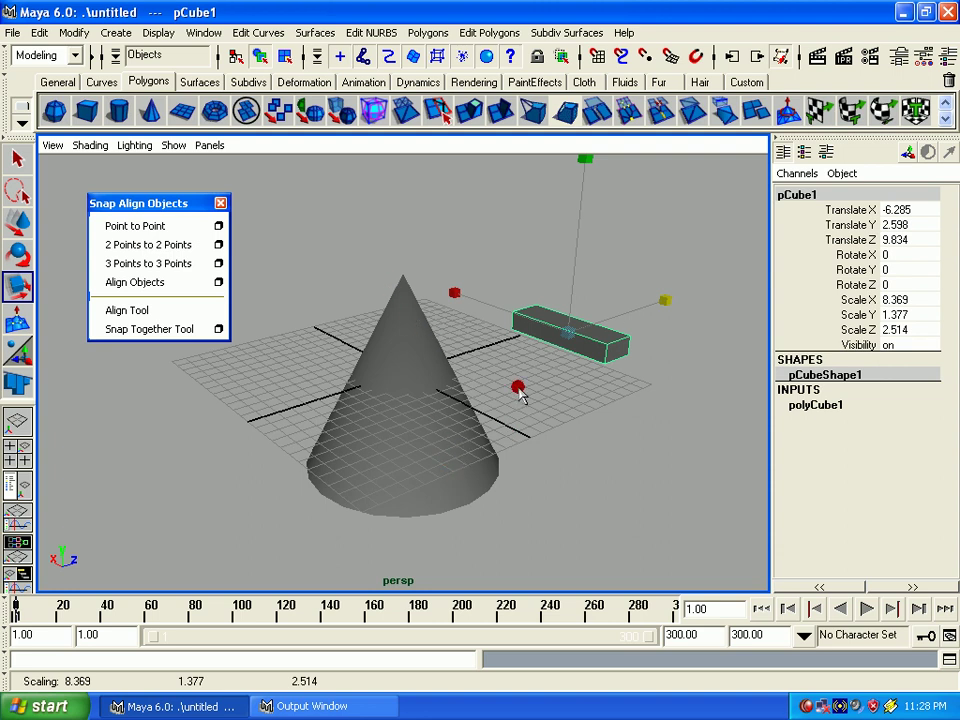
Move the bar beside the cone and try a 24° tilt, then undo back to -5.009, 2.598, 9.834
key("w")
mouse_move(546, 326)
left_mouse_down()
mouse_move(450, 439)
mouse_move(507, 507)
mouse_move(561, 321)
mouse_move(557, 214)
mouse_move(514, 360)
mouse_move(510, 320)
left_mouse_up()
mouse_move(435, 345)
left_mouse_down()
mouse_move(490, 390)
mouse_move(527, 392)
left_mouse_up()
key("e")
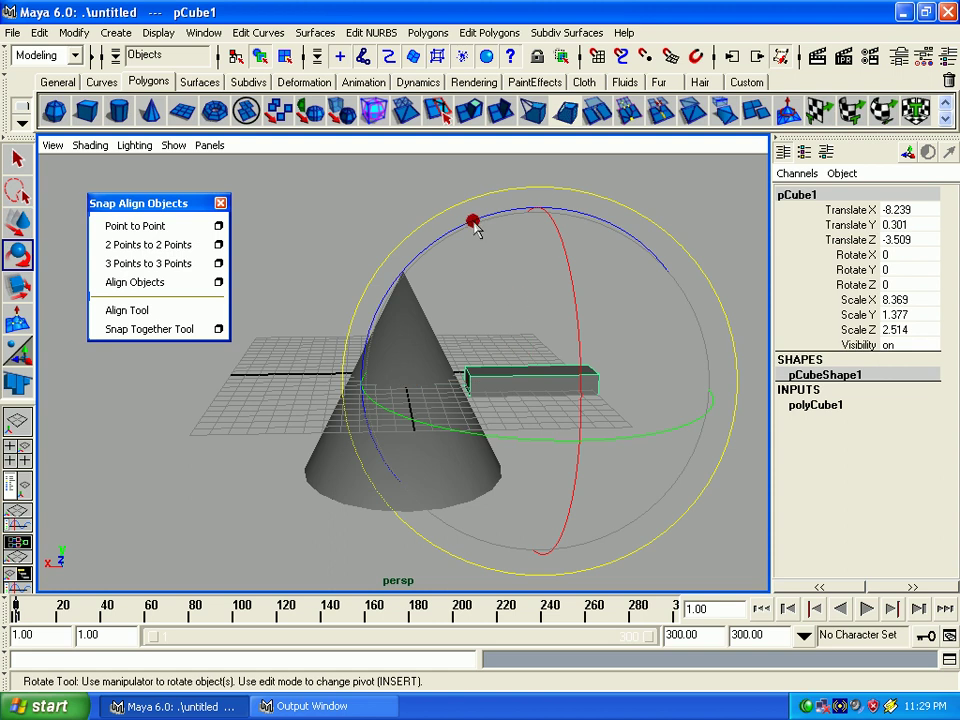
left_click_drag(474, 228, 384, 252)
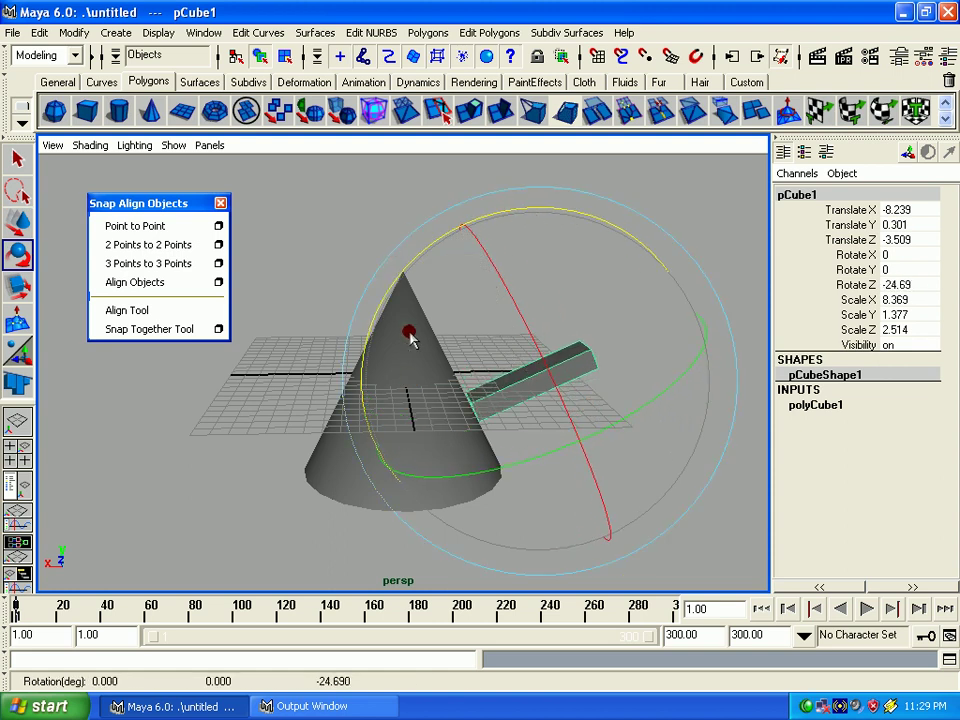
key("ctrl+z")
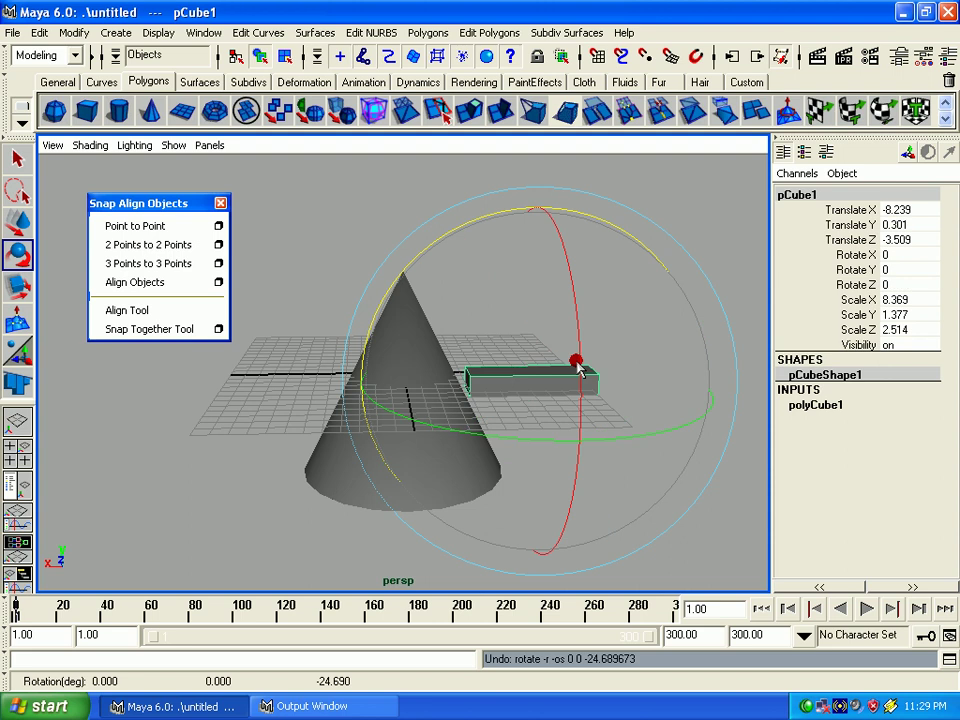
key("ctrl+z")
key("ctrl+z")
key("ctrl+z")
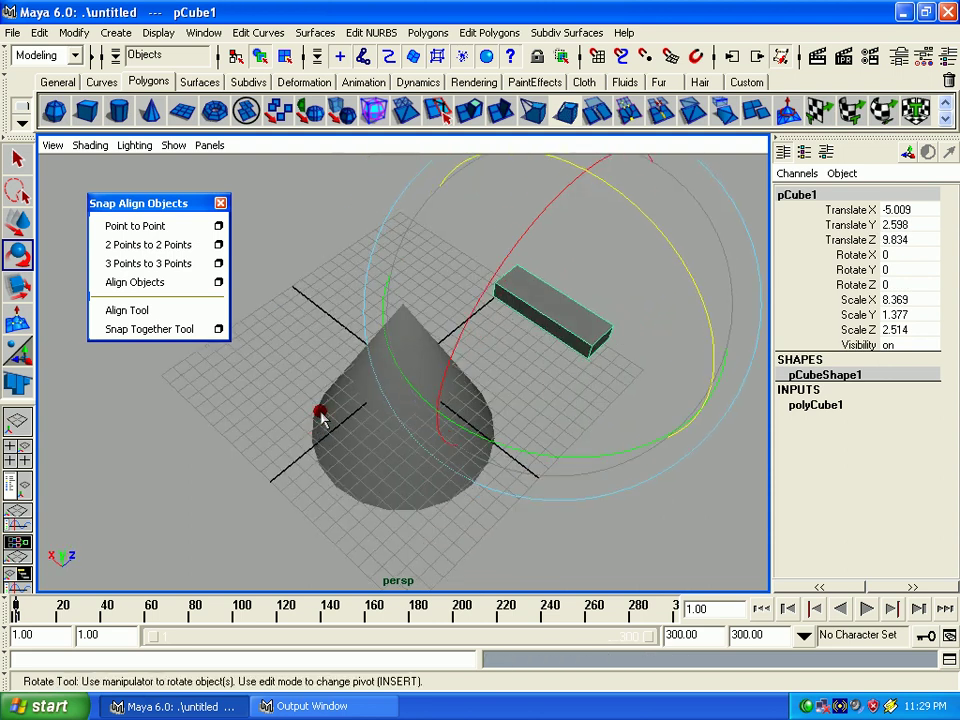
key("ctrl+z")
Restore the Snap Together Tool's default settings, with Snap to Polygon Face off, and close the option box
left_click(216, 330)
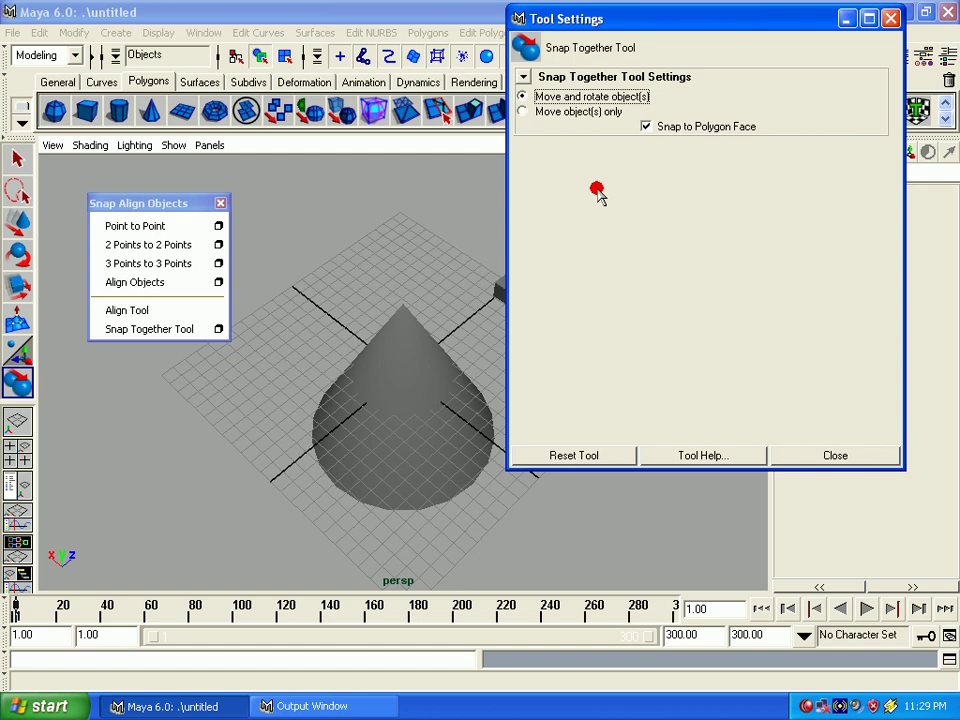
left_click(577, 455)
left_click_drag(476, 300, 424, 315, "alt")
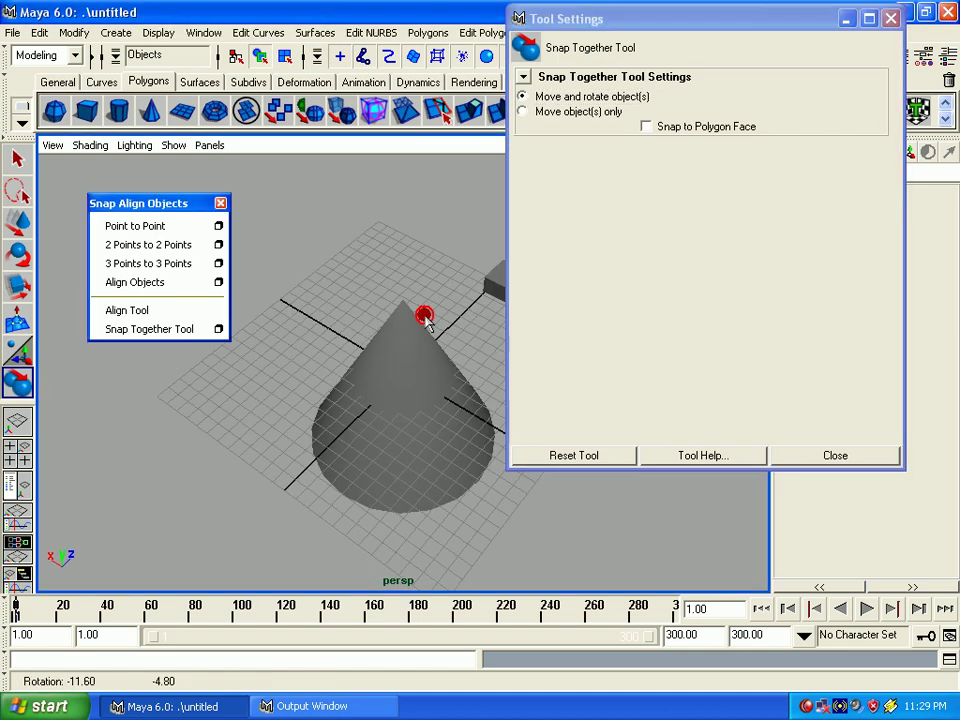
mouse_move(424, 315)
middle_mouse_down("alt")
mouse_move(465, 290)
mouse_move(369, 264)
middle_mouse_up("alt")
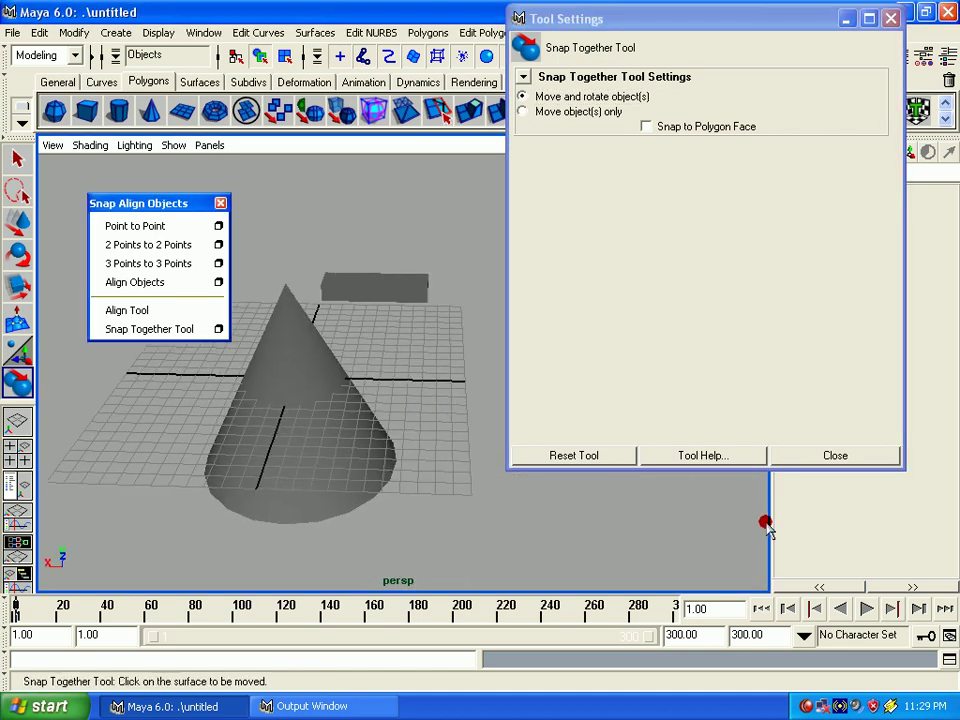
left_click(808, 462)
mouse_move(761, 461)
left_mouse_down("alt")
mouse_move(414, 454)
mouse_move(470, 430)
left_mouse_up("alt")
Snap the bar's end face onto a point on the cone's side with the Snap Together Tool
left_click(18, 382)
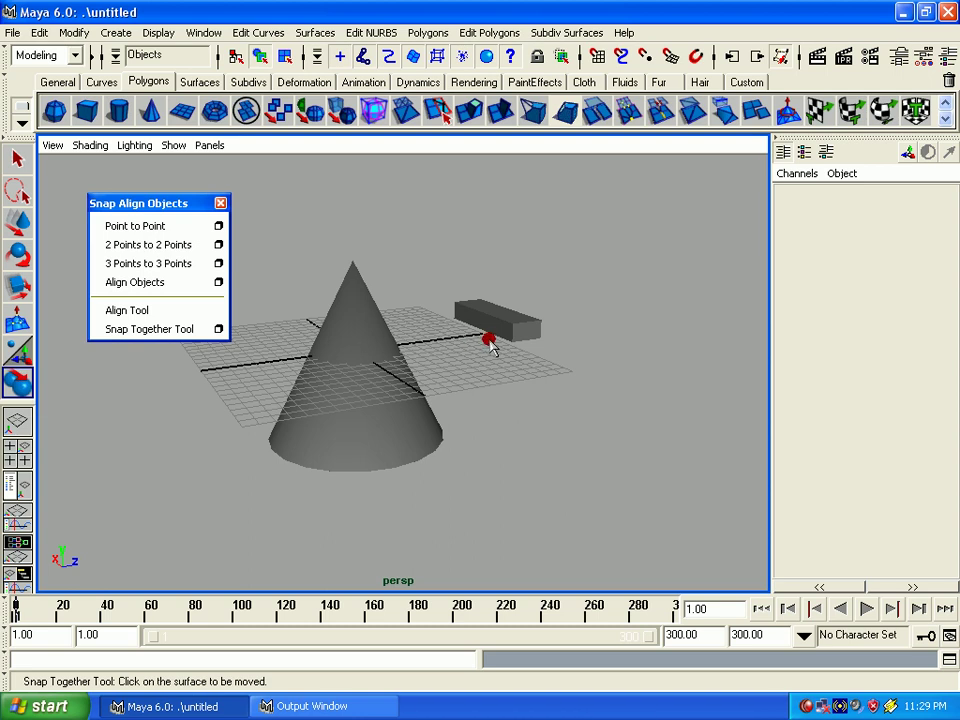
left_click(527, 336)
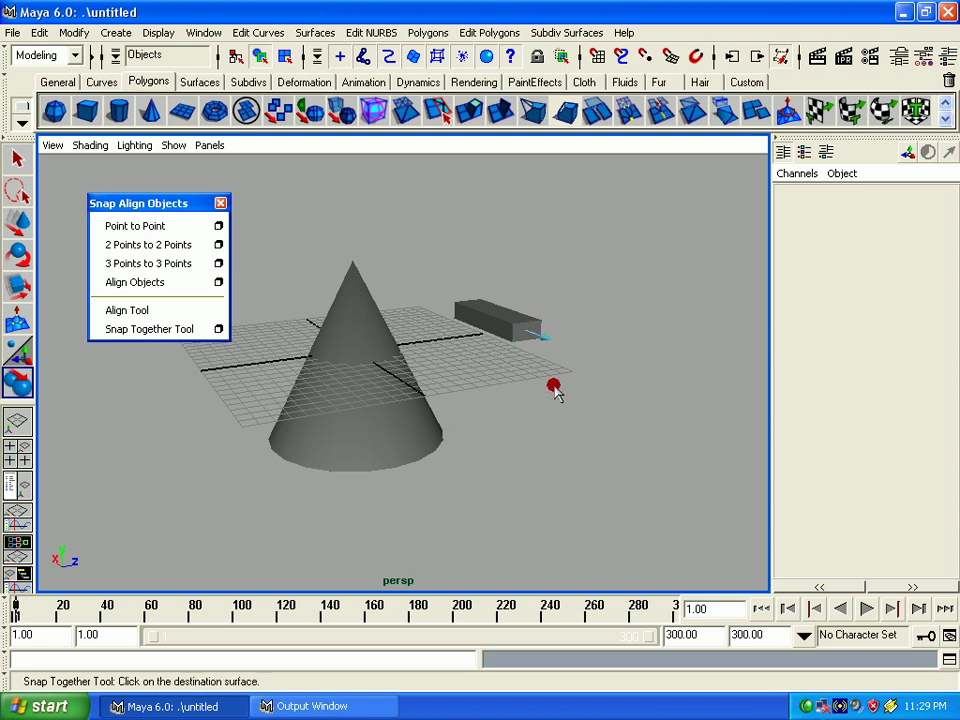
mouse_move(493, 407)
left_mouse_down("alt")
mouse_move(378, 416)
mouse_move(493, 356)
left_mouse_up("alt")
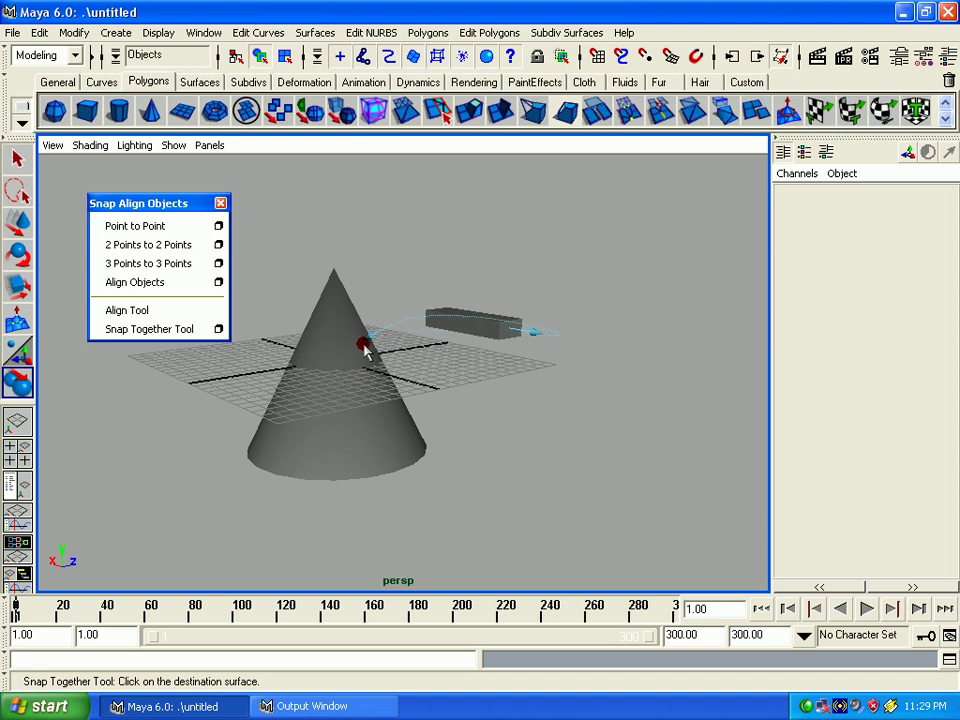
left_click(353, 342)
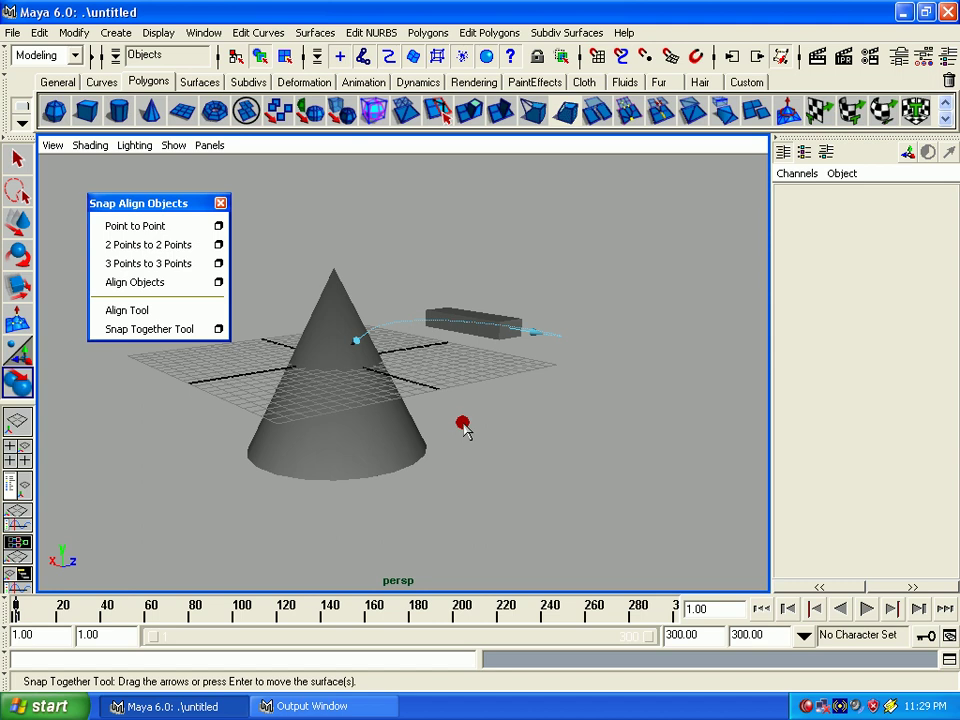
key("Return")
mouse_move(361, 401)
left_mouse_down("alt")
mouse_move(422, 444)
mouse_move(512, 480)
mouse_move(598, 467)
left_mouse_up("alt")
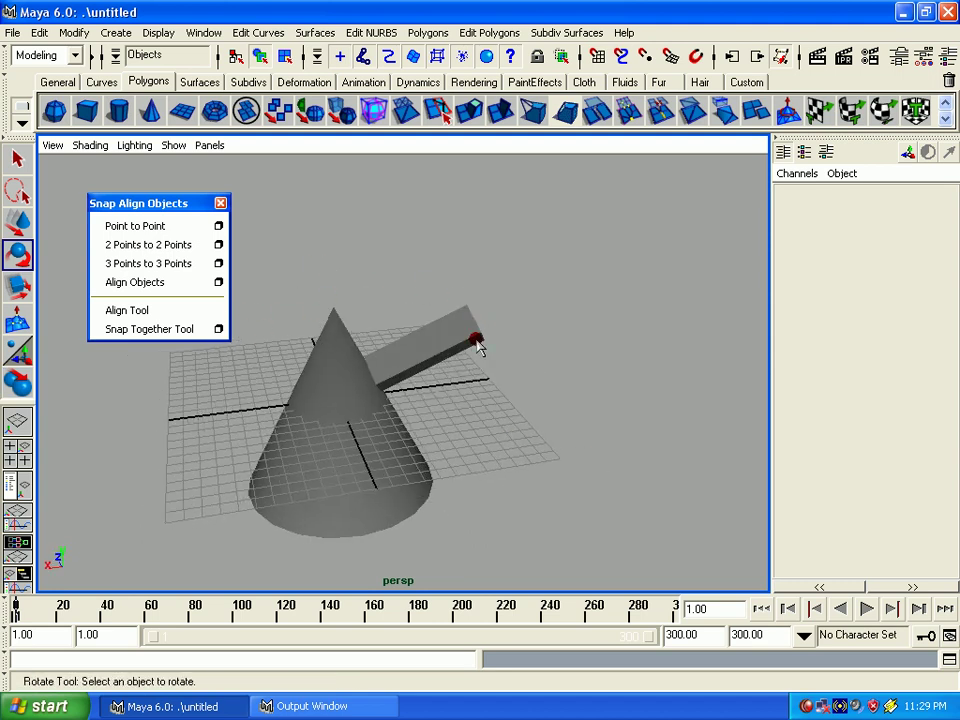
mouse_move(476, 336)
left_mouse_down("alt")
mouse_move(381, 364)
mouse_move(456, 392)
left_mouse_up("alt")
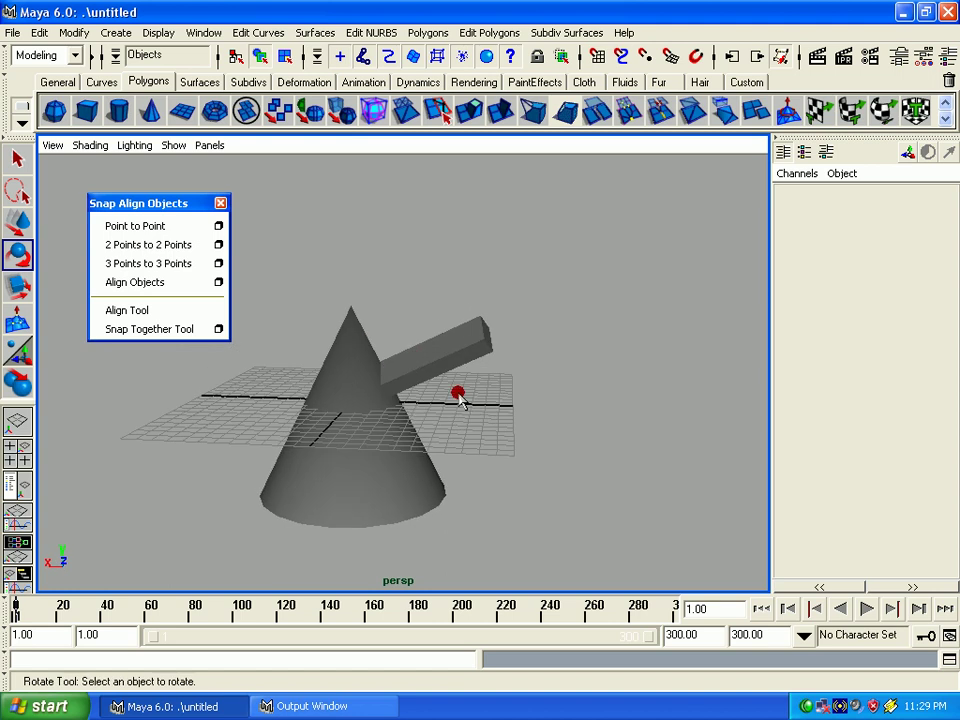
Undo the snap so the bar returns unrotated to its floating spot
left_click(452, 344)
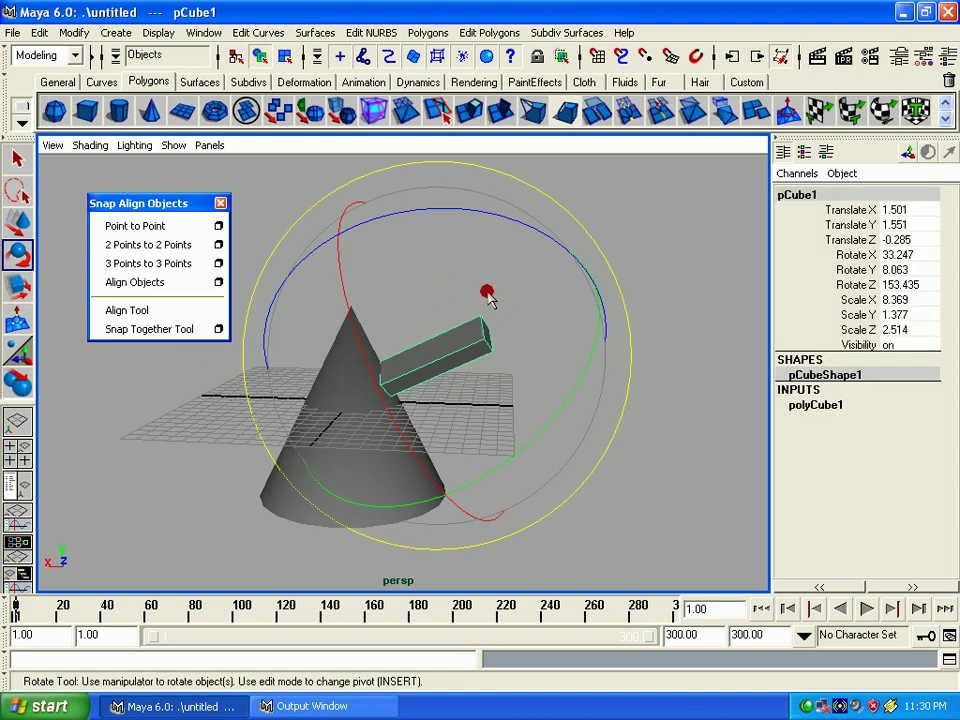
key("ctrl+z")
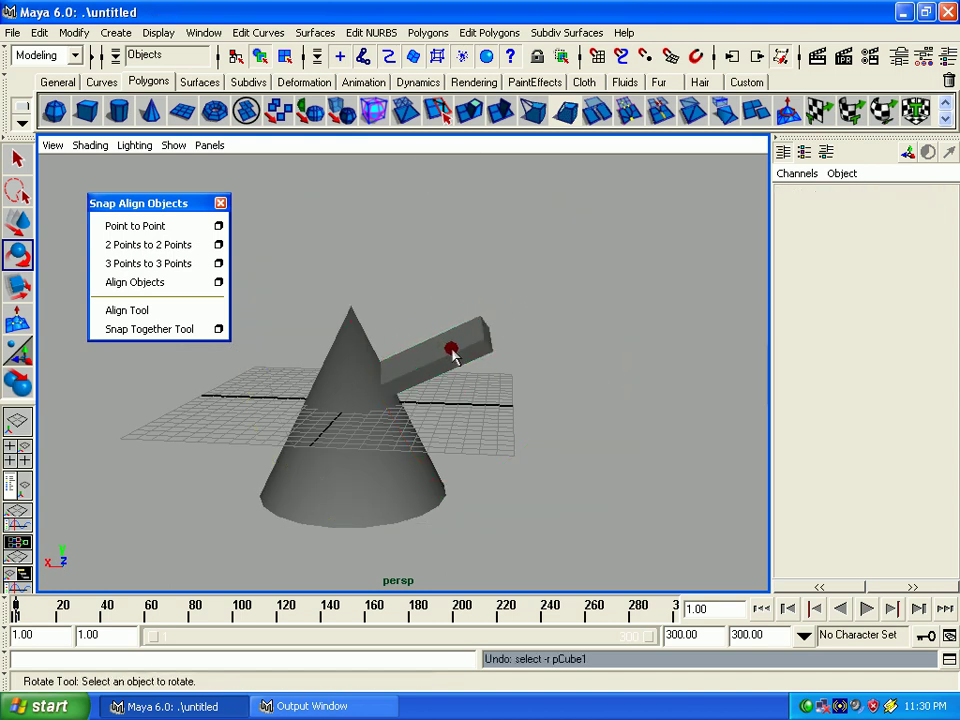
key("ctrl+z")
key("ctrl+z")
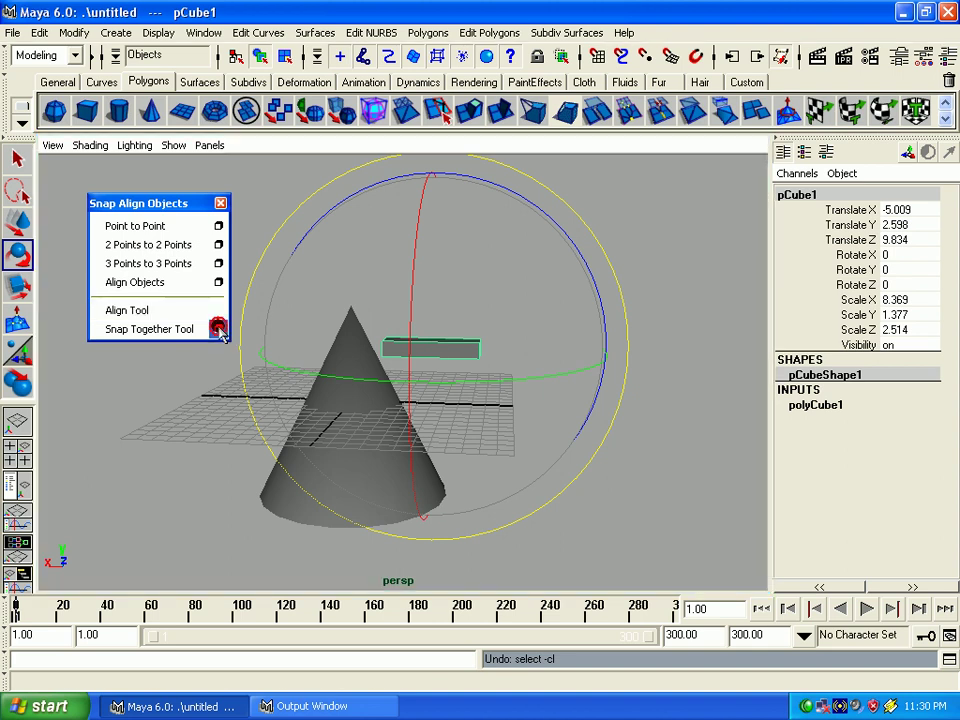
left_click(218, 329)
With snapping set to Move object(s) only, snap the box onto the cone and close the Snap Align tear-off
left_click(580, 113)
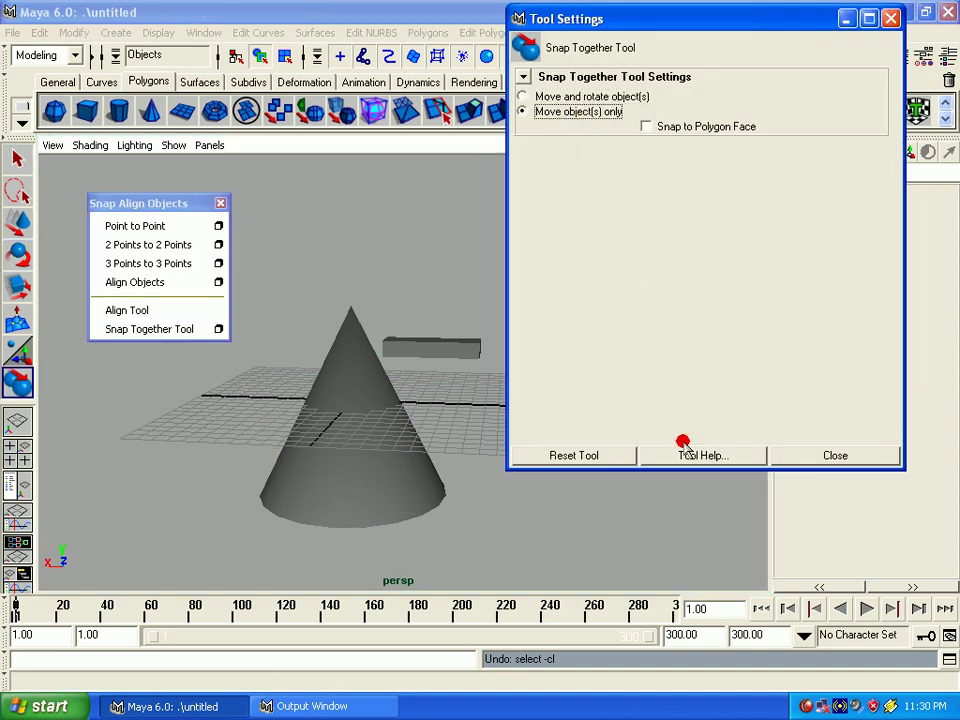
left_click(808, 456)
left_click_drag(686, 446, 221, 392, "alt")
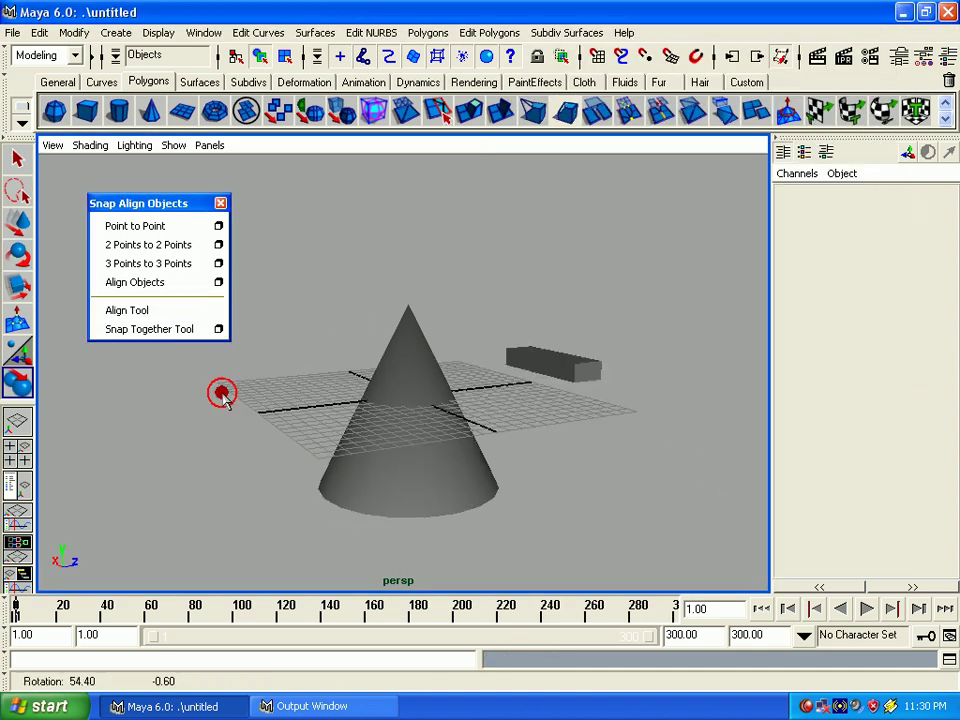
left_click(583, 375)
mouse_move(430, 407)
left_mouse_down()
mouse_move(428, 433)
mouse_move(608, 471)
left_mouse_up()
key("Return")
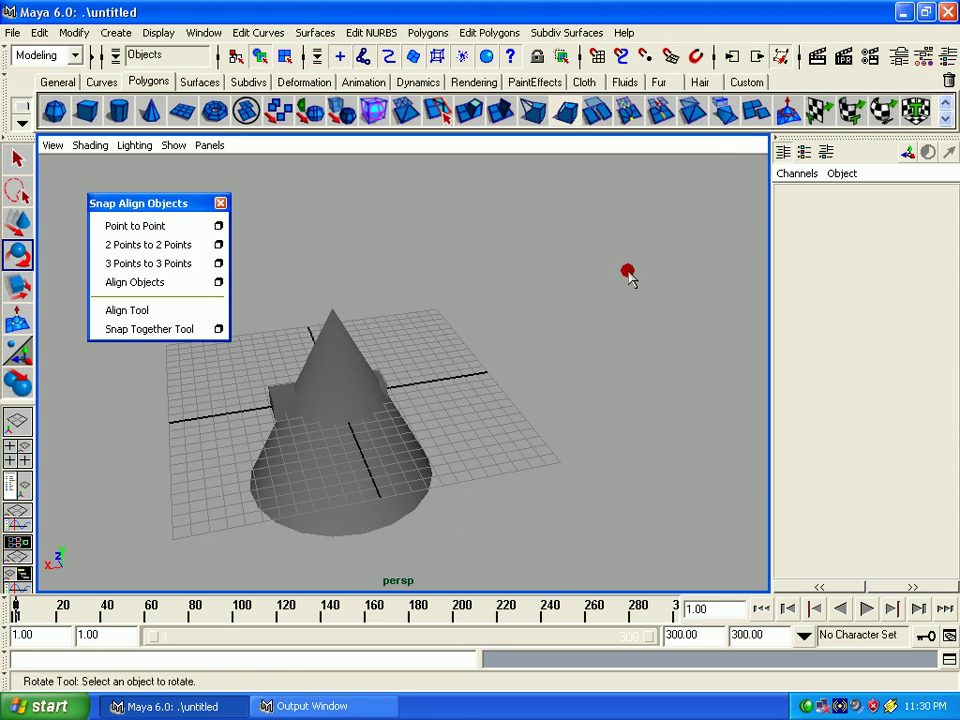
left_click(220, 203)
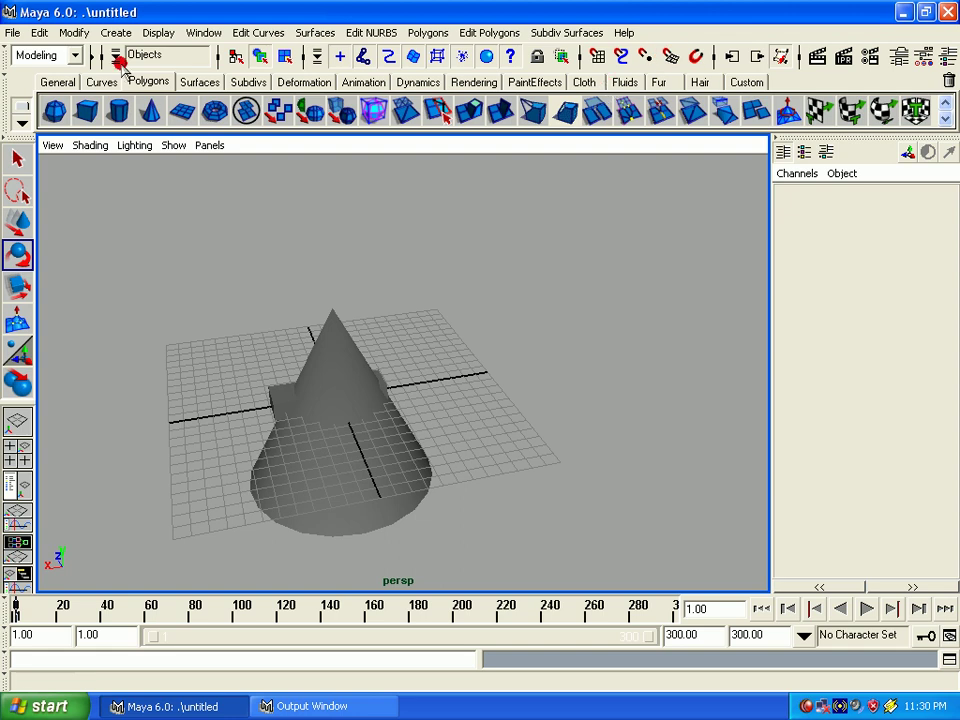
Browse the Modify menu's Snap Align and Transformation Tools entries, then open and cancel Prefix Hierarchy Names
left_click(73, 32)
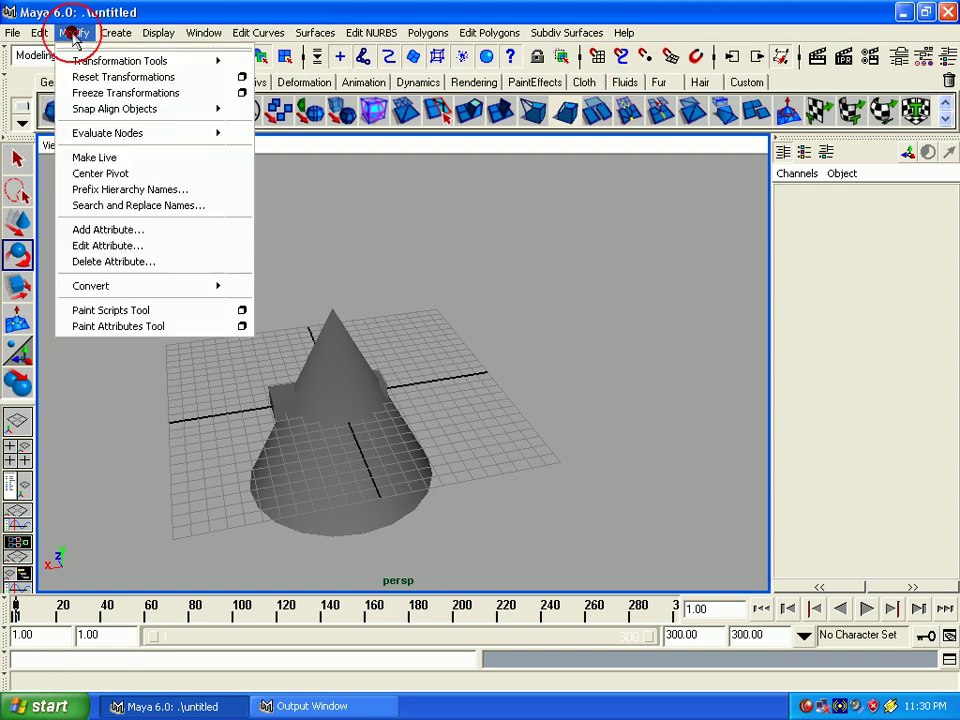
left_click(124, 109)
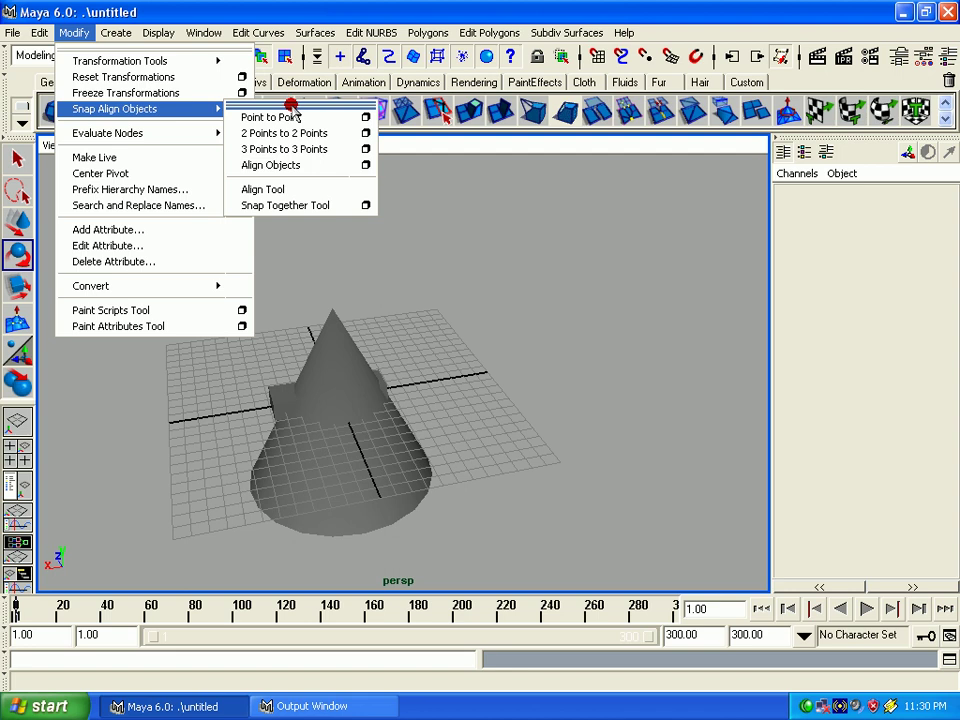
left_click(535, 166)
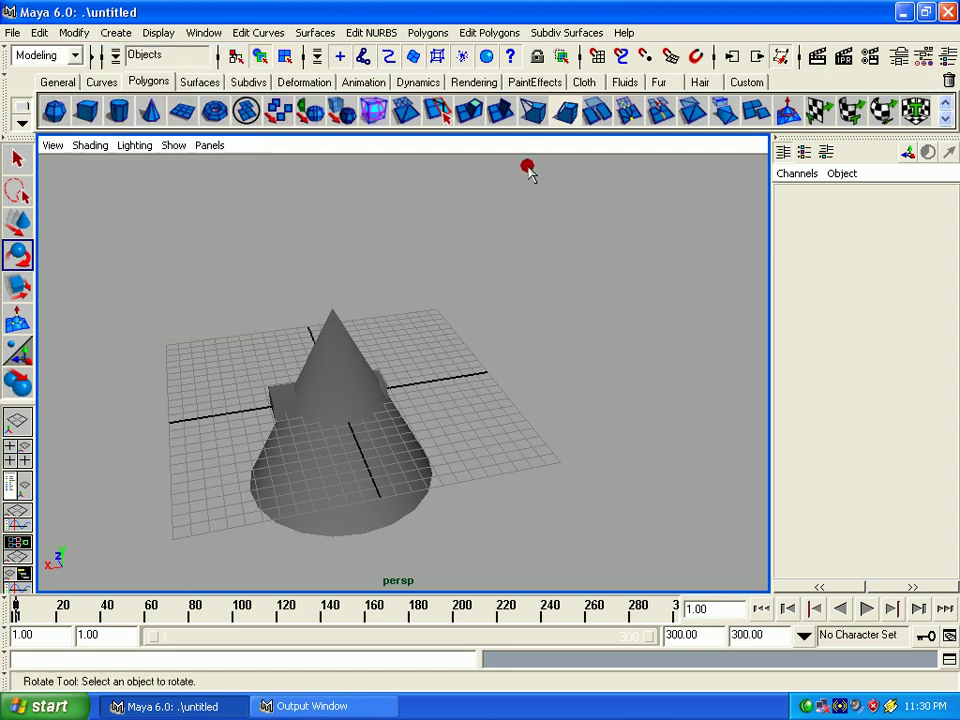
left_click(75, 38)
left_click(86, 60)
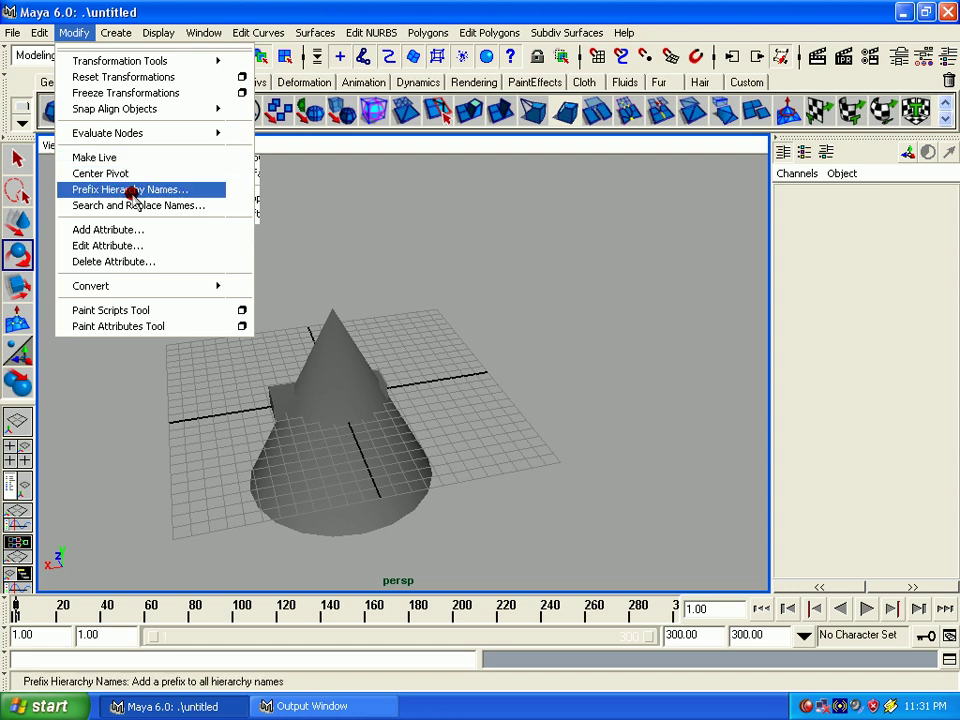
left_click(130, 191)
left_click(454, 358)
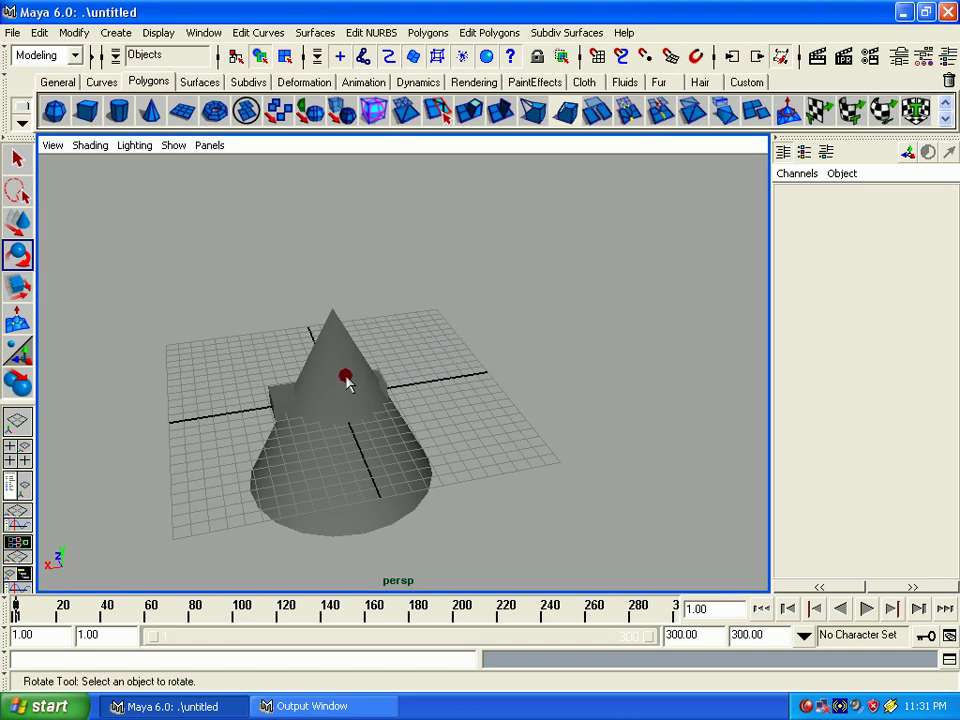
Select and delete the cone, then select the box for removal
left_click(347, 384)
key("Delete")
left_click(354, 392)
key("Delete")
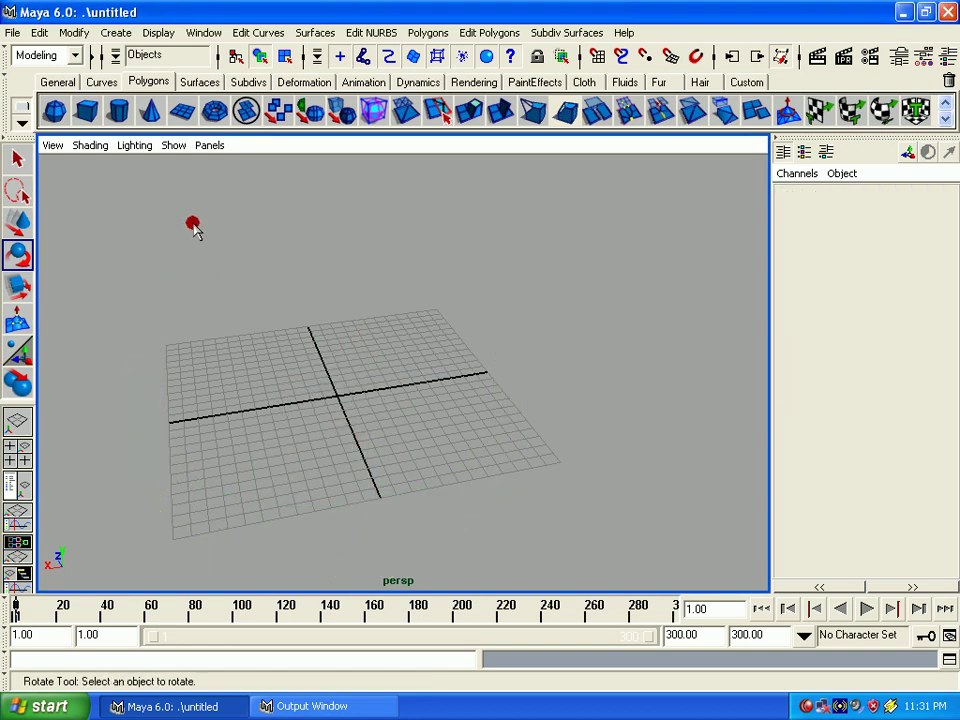
left_click(86, 110)
key("w")
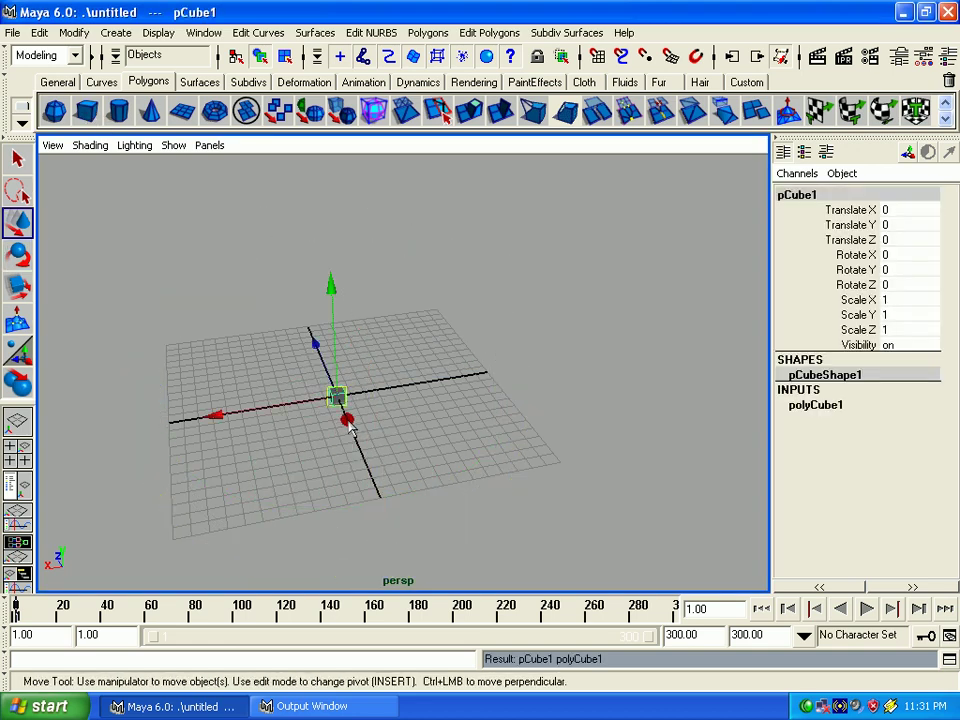
left_click_drag(408, 417, 395, 447, "alt")
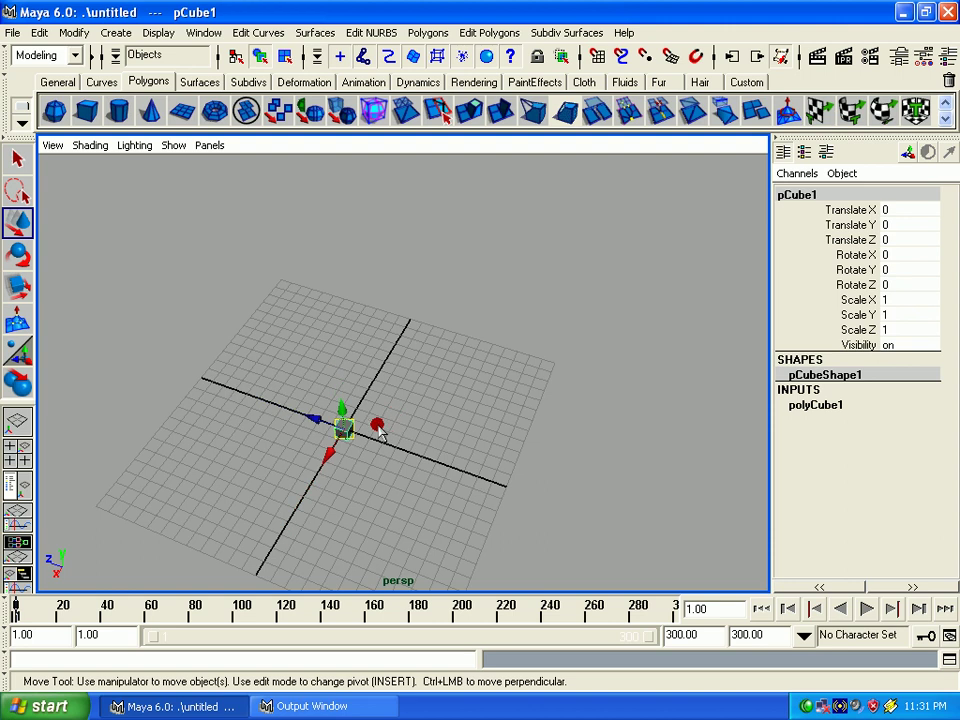
key("ctrl+d")
left_click_drag(316, 428, 242, 392)
key("ctrl+d")
left_click_drag(347, 414, 505, 320, "alt")
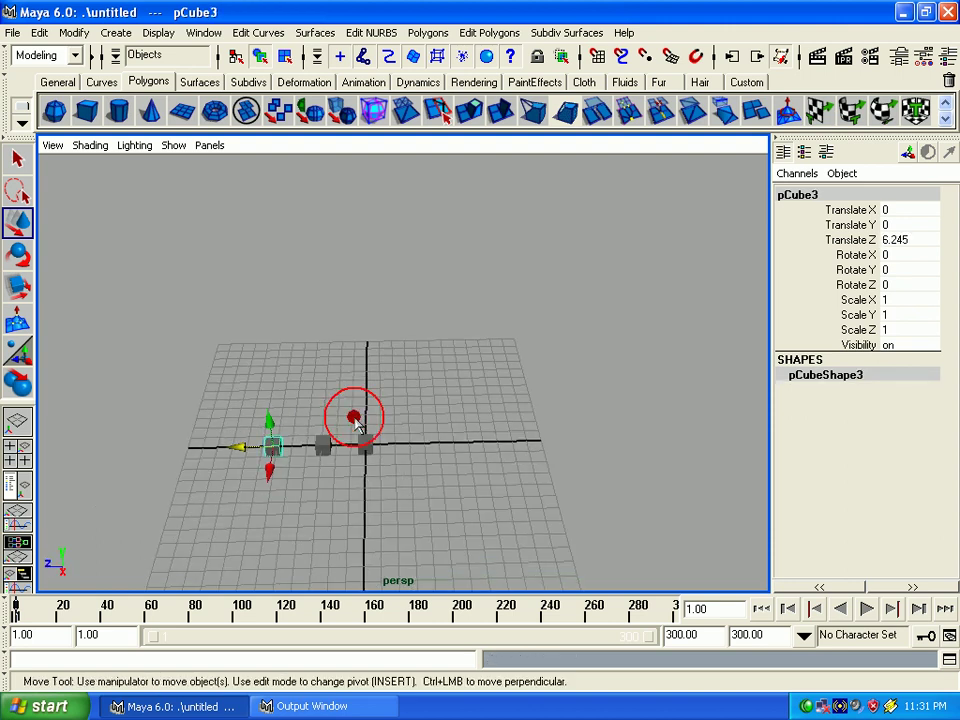
right_click_drag(398, 352, 431, 446, "alt")
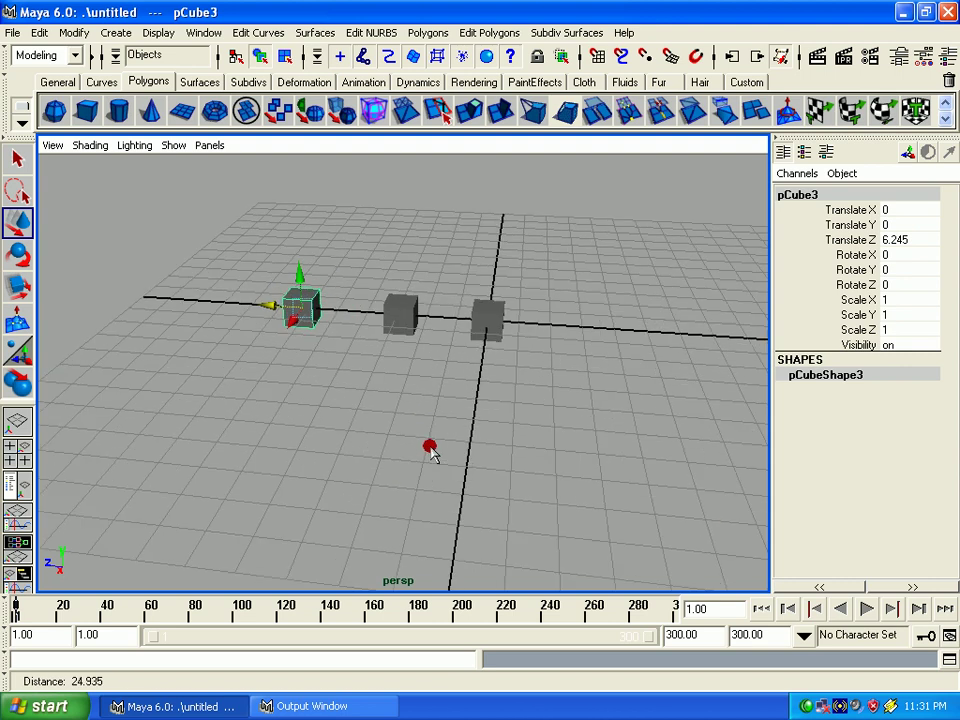
left_click_drag(431, 446, 403, 343, "alt")
double_click(790, 194)
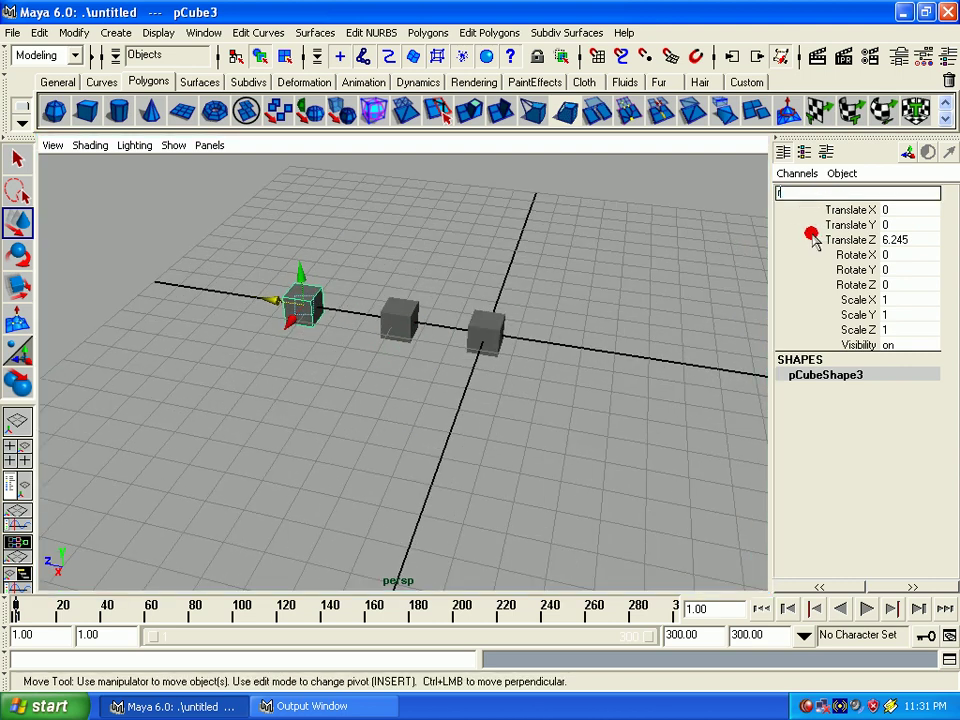
type("ra")
left_click(532, 334)
left_click(483, 345)
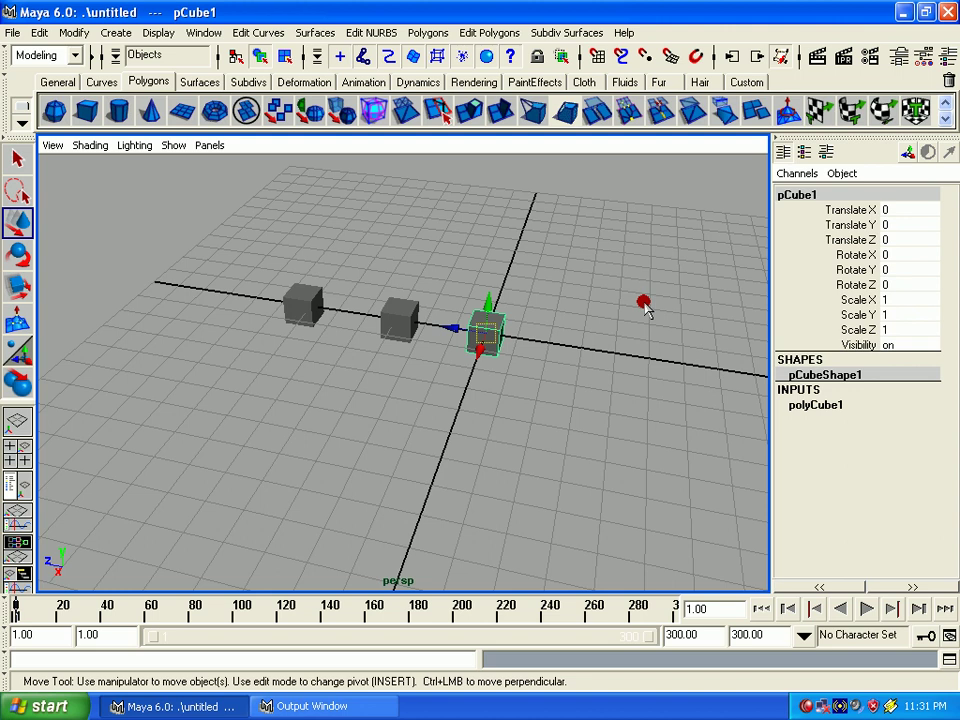
double_click(805, 194)
left_click(405, 318)
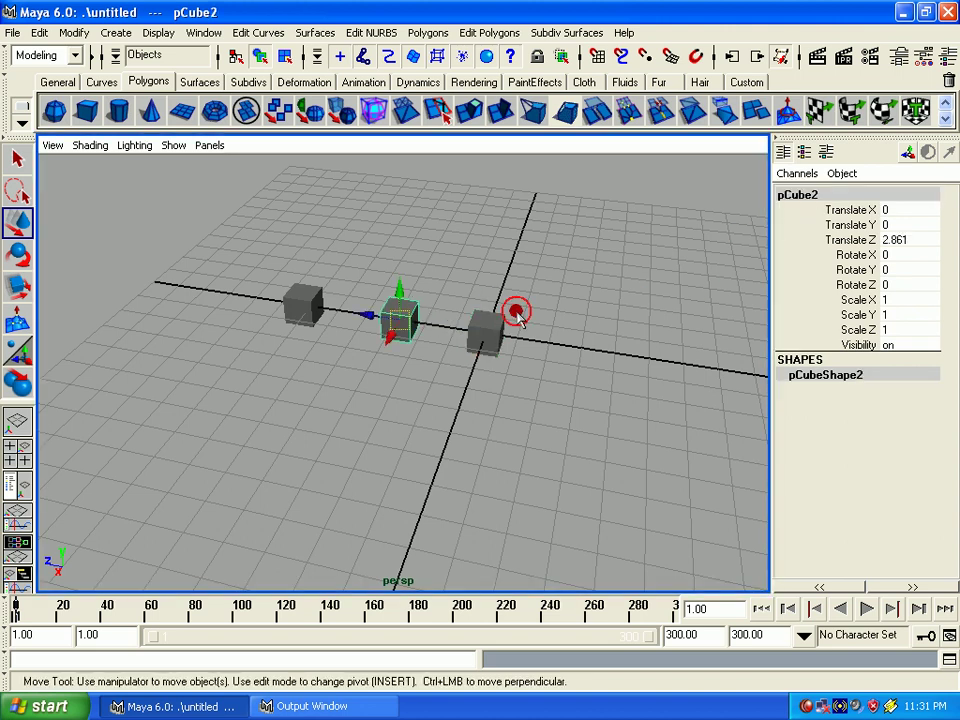
key("Delete")
left_click(314, 306)
key("Delete")
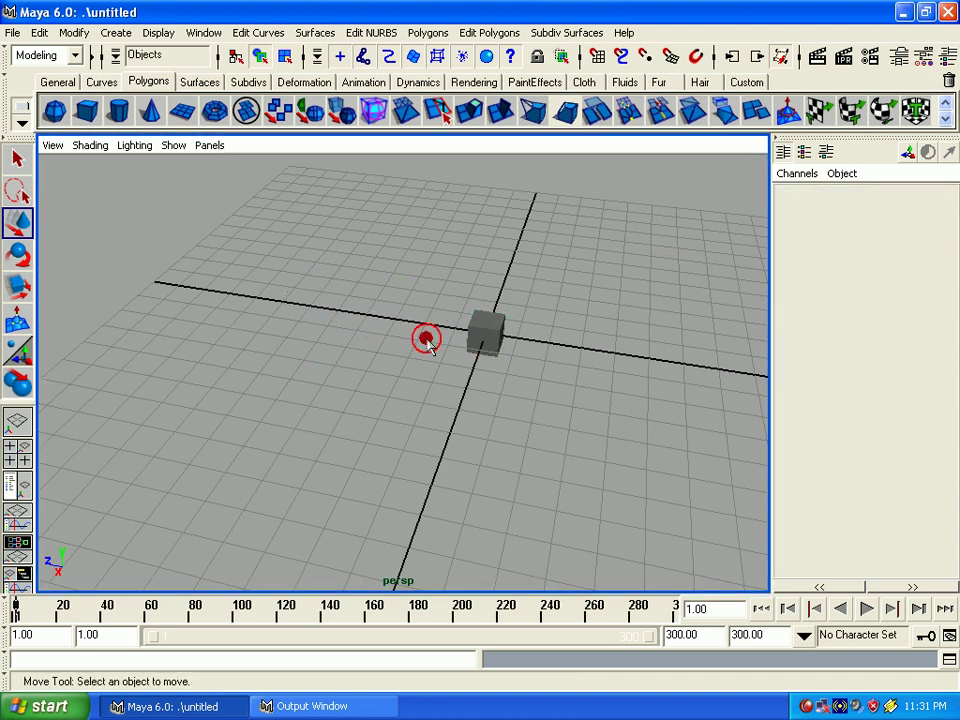
left_click(470, 348)
key("ctrl+d")
left_click_drag(452, 328, 390, 320)
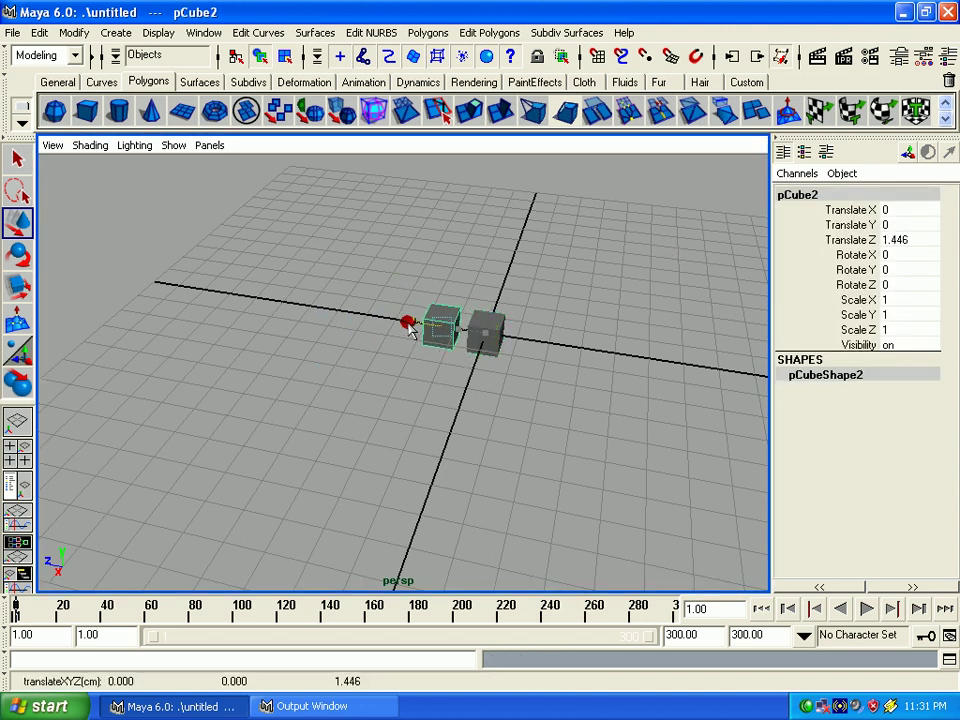
left_click(487, 335)
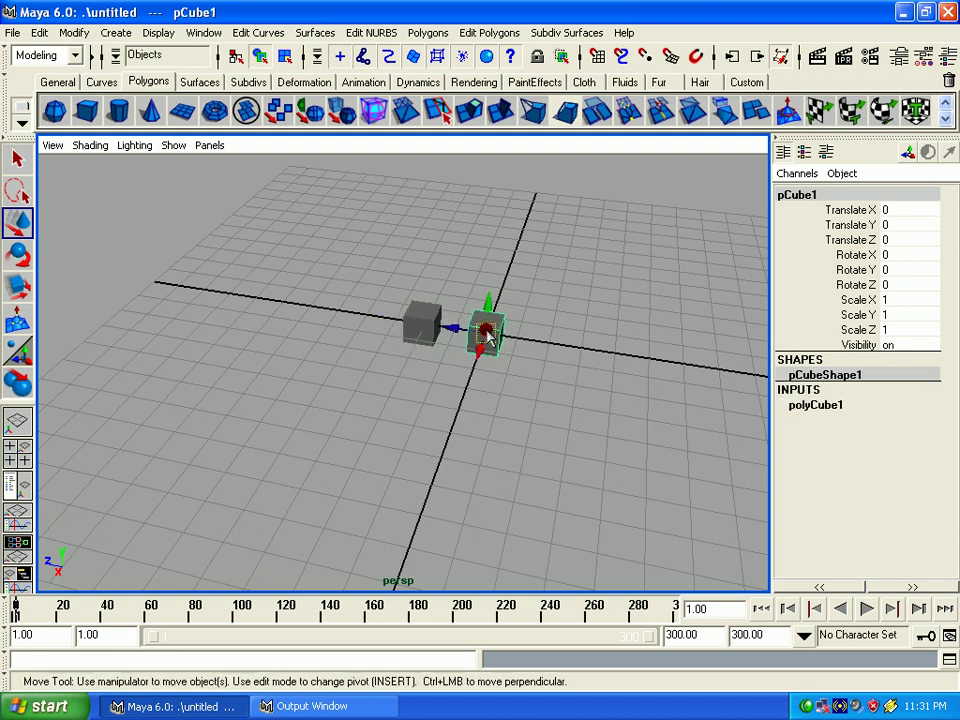
left_click_drag(345, 266, 570, 381)
key("Delete")
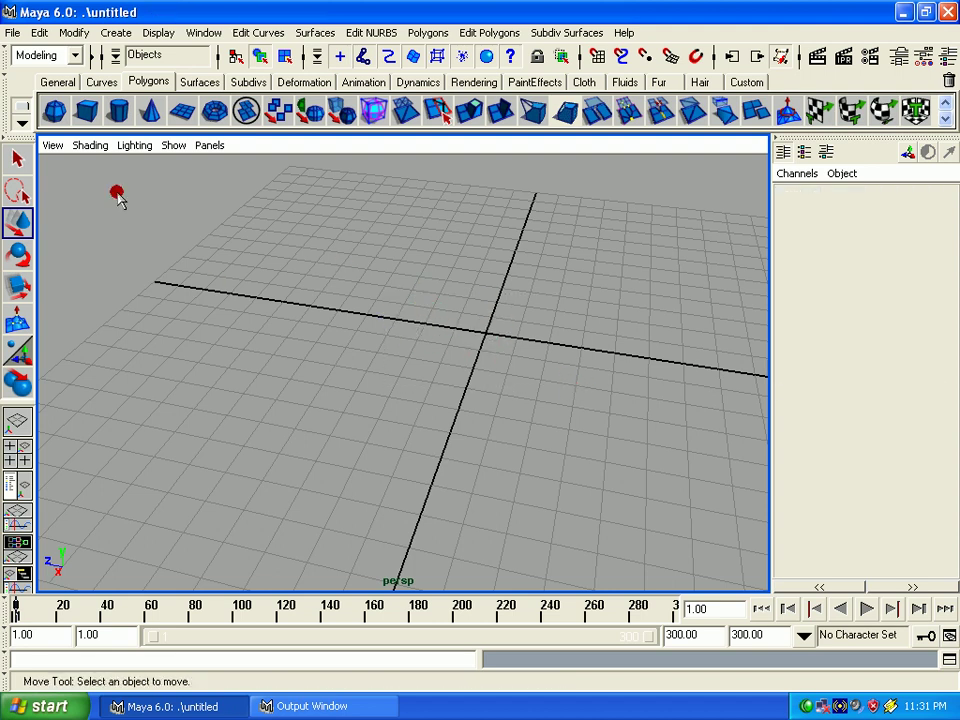
Create a cube named rr and duplicate it twice, offsetting copies along Z to 2.081
left_click(88, 112)
left_click(810, 193)
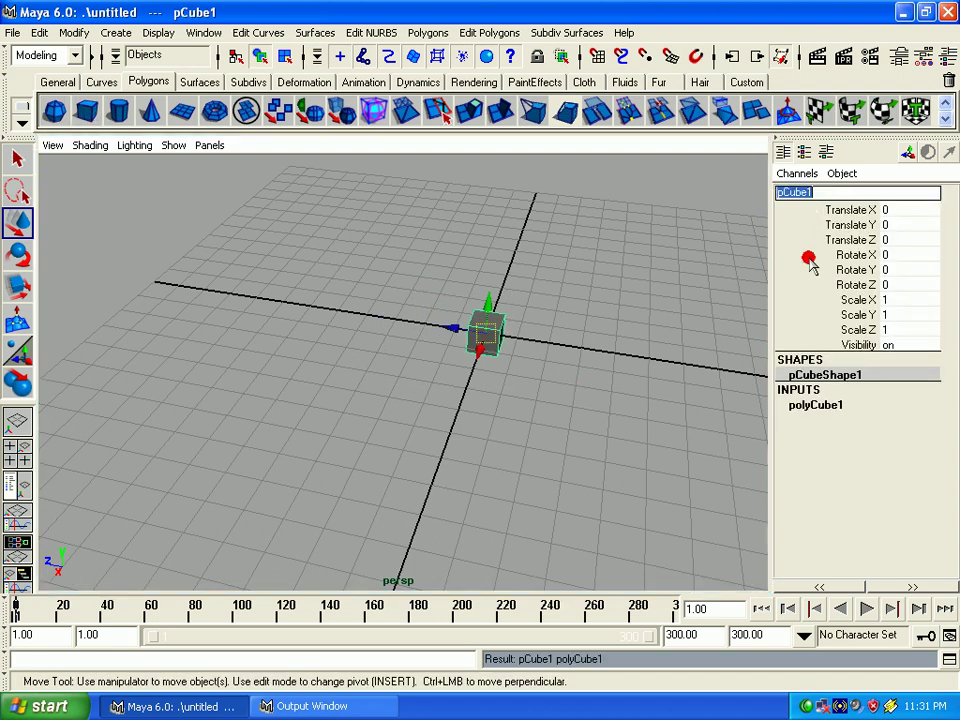
type("rr")
key("Return")
key("ctrl+d")
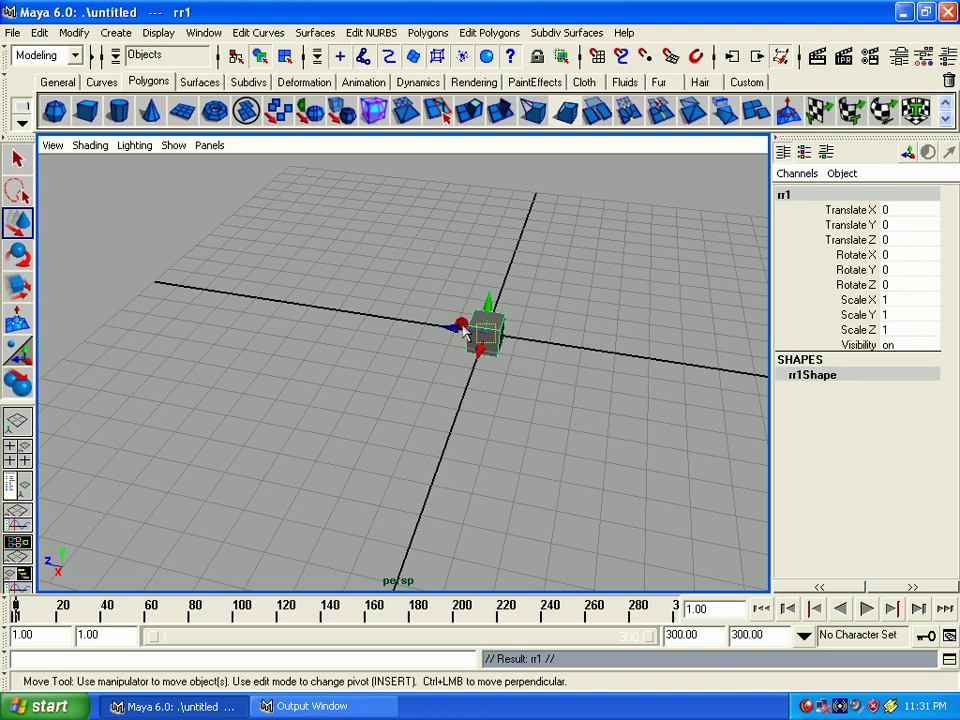
mouse_move(505, 344)
left_mouse_down()
mouse_move(397, 318)
mouse_move(378, 340)
mouse_move(389, 338)
left_mouse_up()
key("ctrl+d")
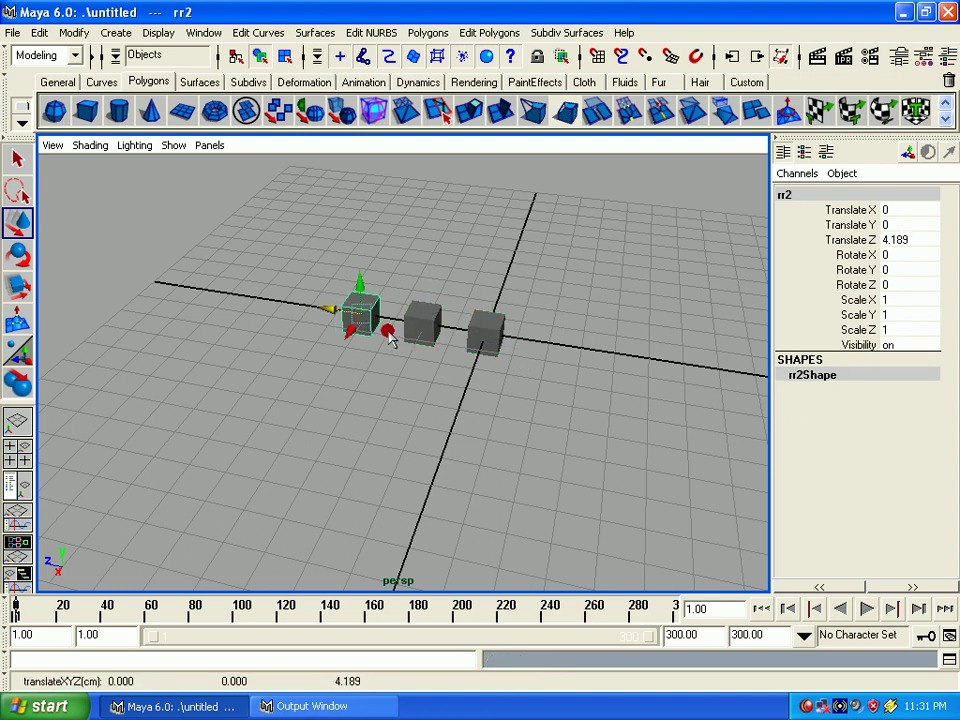
Parent rr2 under rr1 and rr1 under rr, then drag rr to move the whole chain
left_click(425, 330)
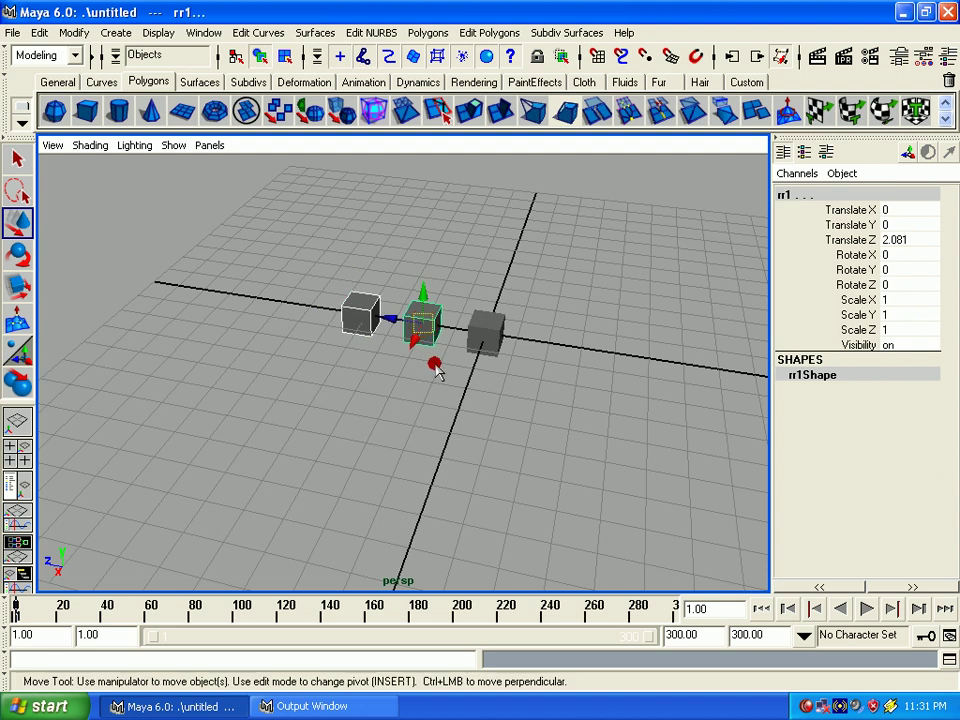
key("ctrl+z")
left_click(424, 317)
left_click(490, 336)
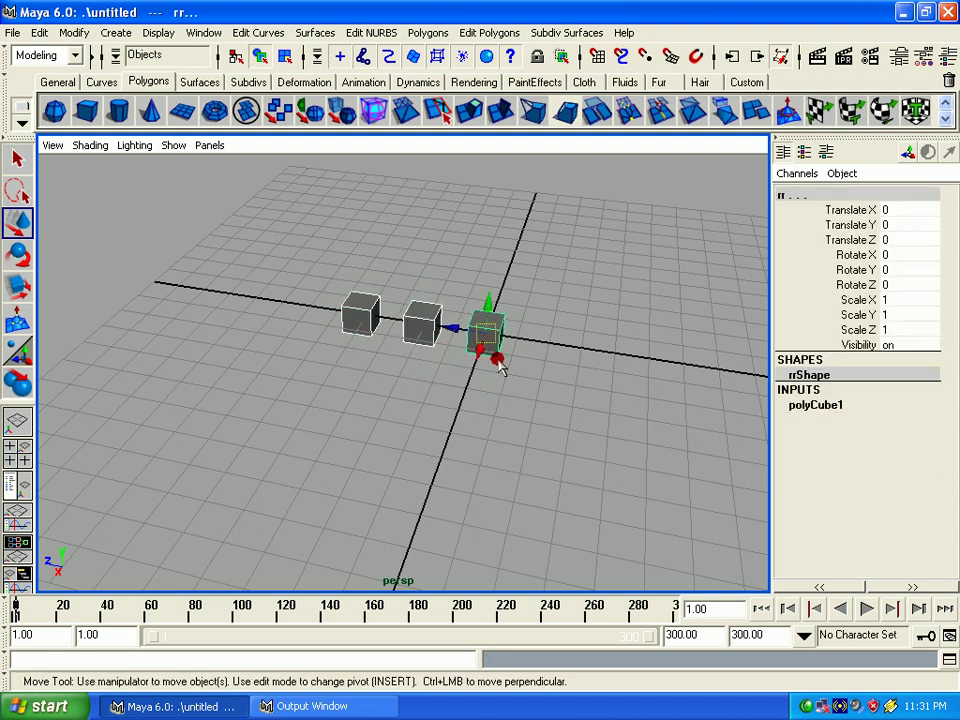
key("ctrl+z")
left_click(546, 388)
left_click(485, 343)
left_click_drag(485, 343, 453, 355)
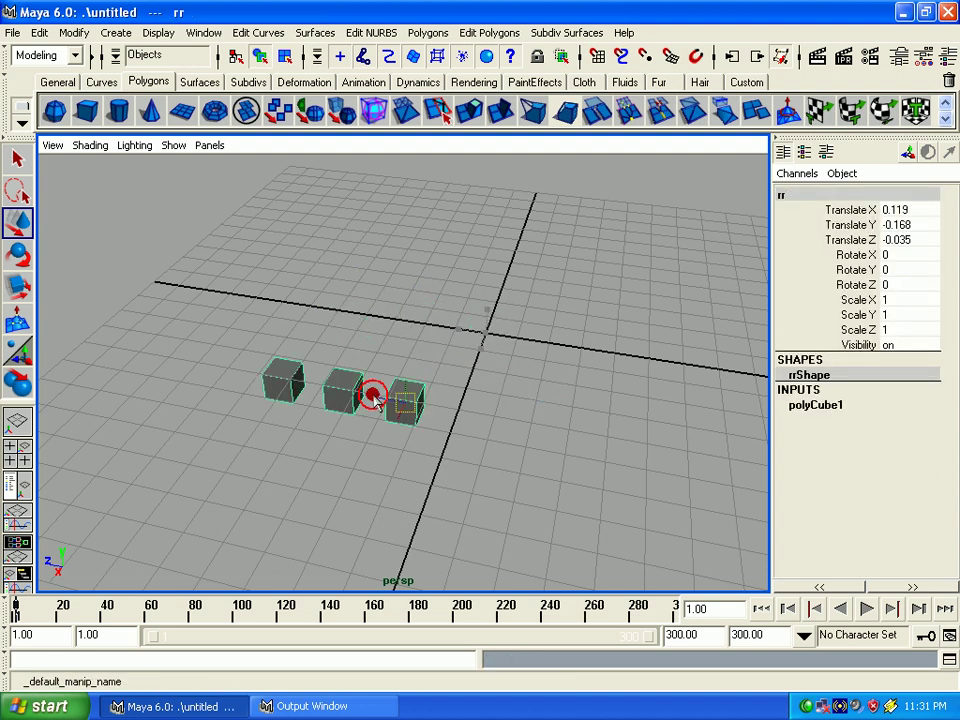
Apply the char_ prefix to the rr cube chain via Prefix Hierarchy Names
left_click(73, 33)
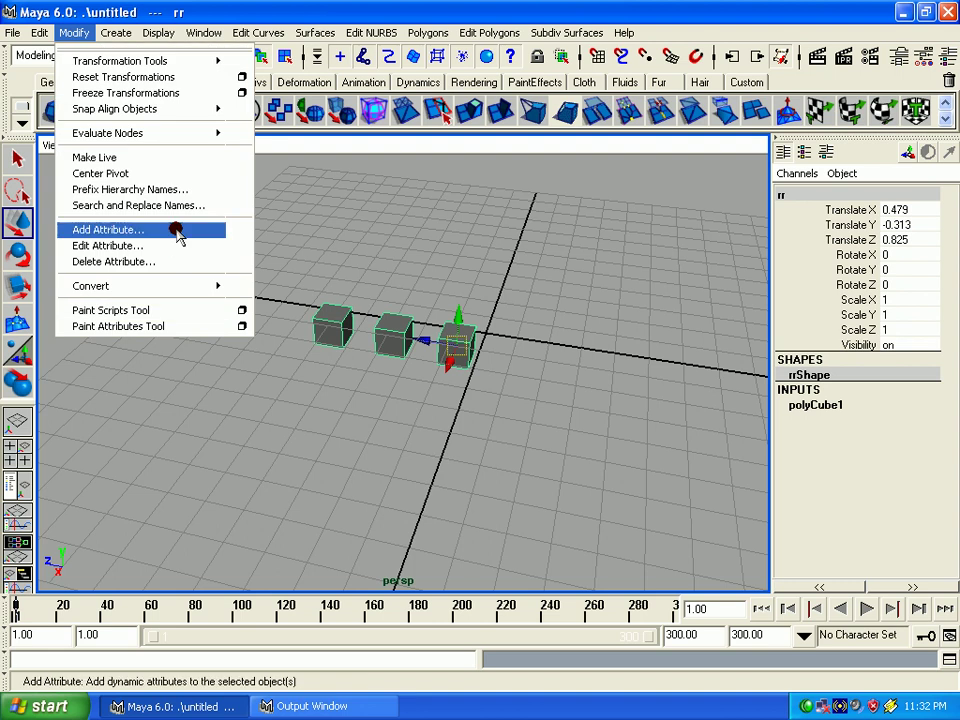
left_click(150, 189)
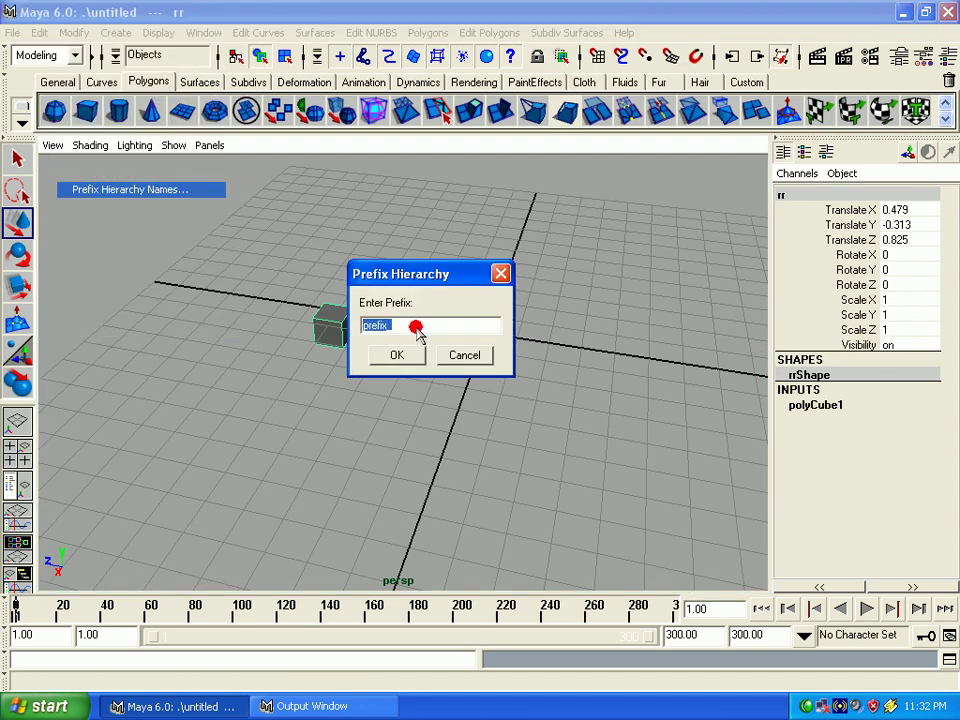
left_click(420, 325)
type("_")
left_click_drag(414, 274, 521, 248)
key("ctrl+z")
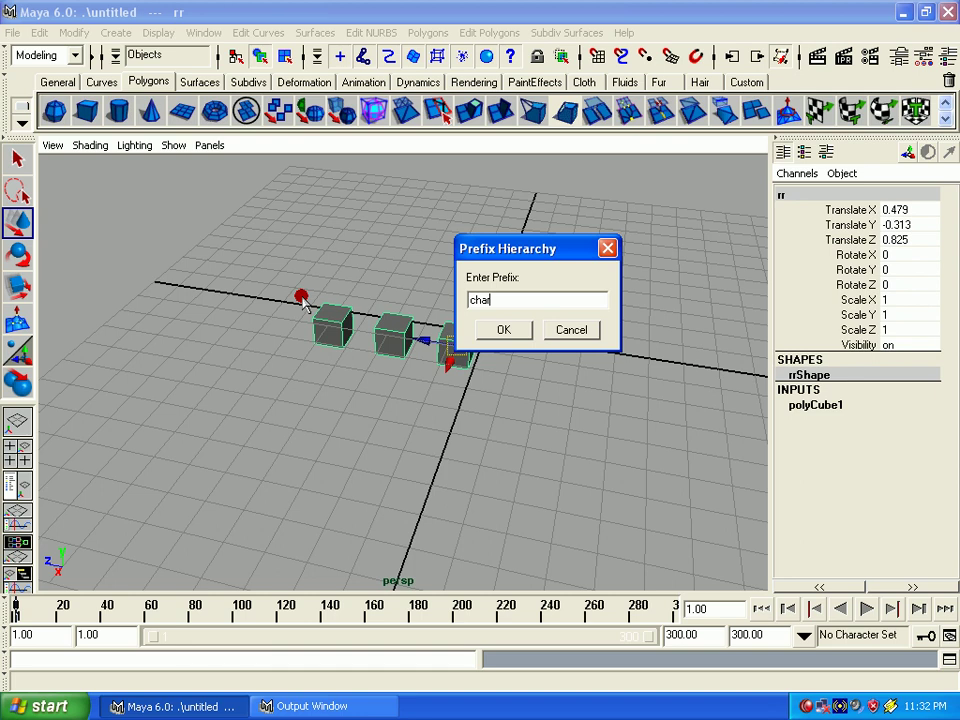
left_click(489, 336)
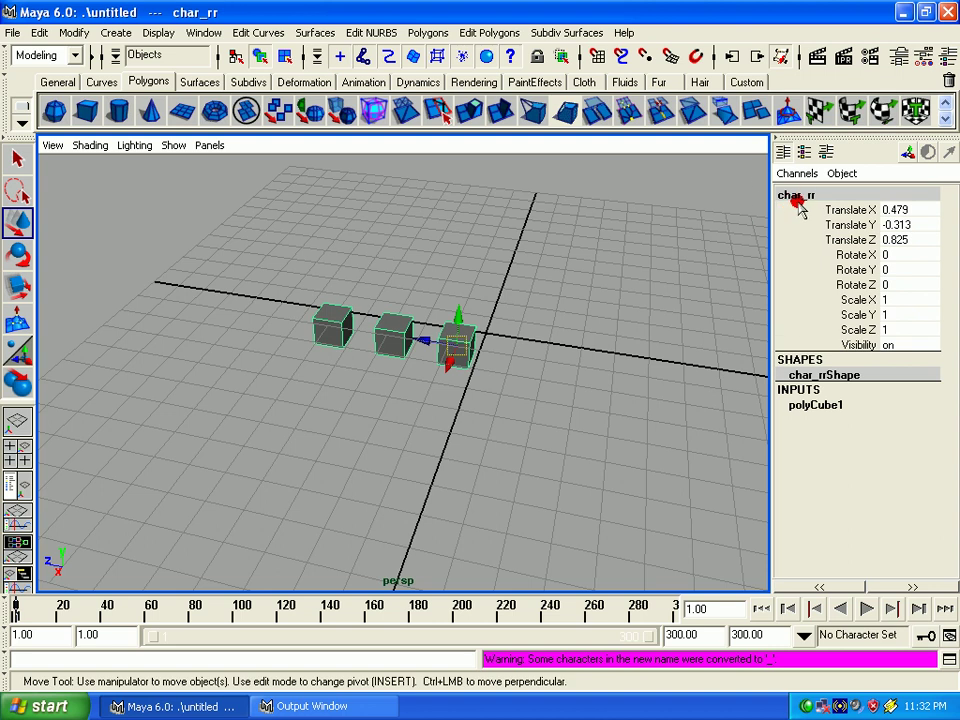
Select the char_rr1 and char_rr2 cubes, then open and close the Modify menu
left_click(603, 291)
left_click(414, 330)
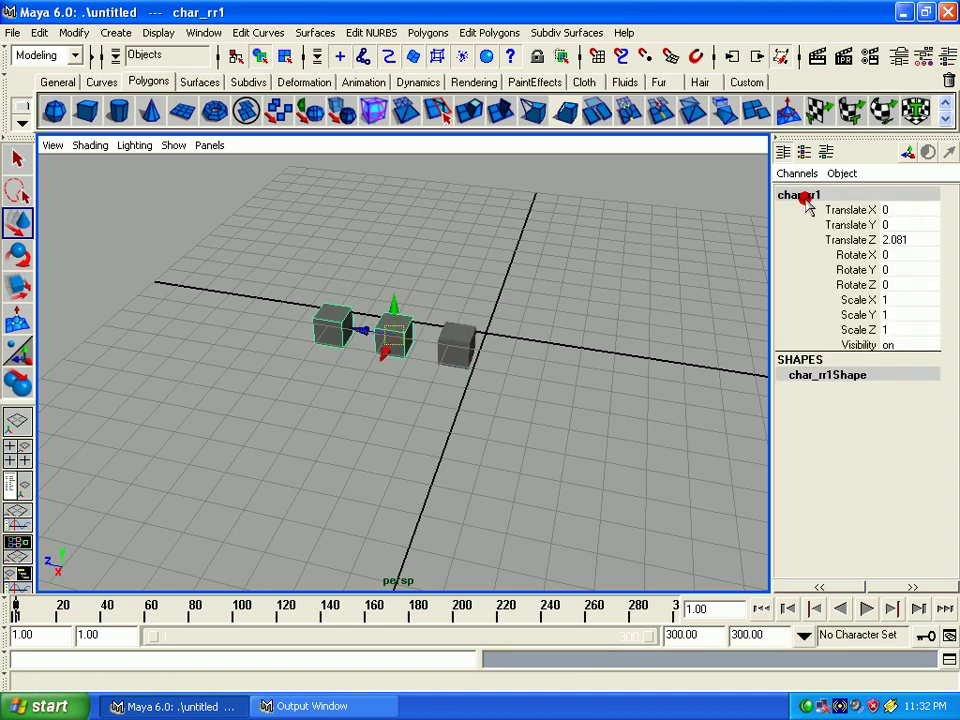
left_click(332, 325)
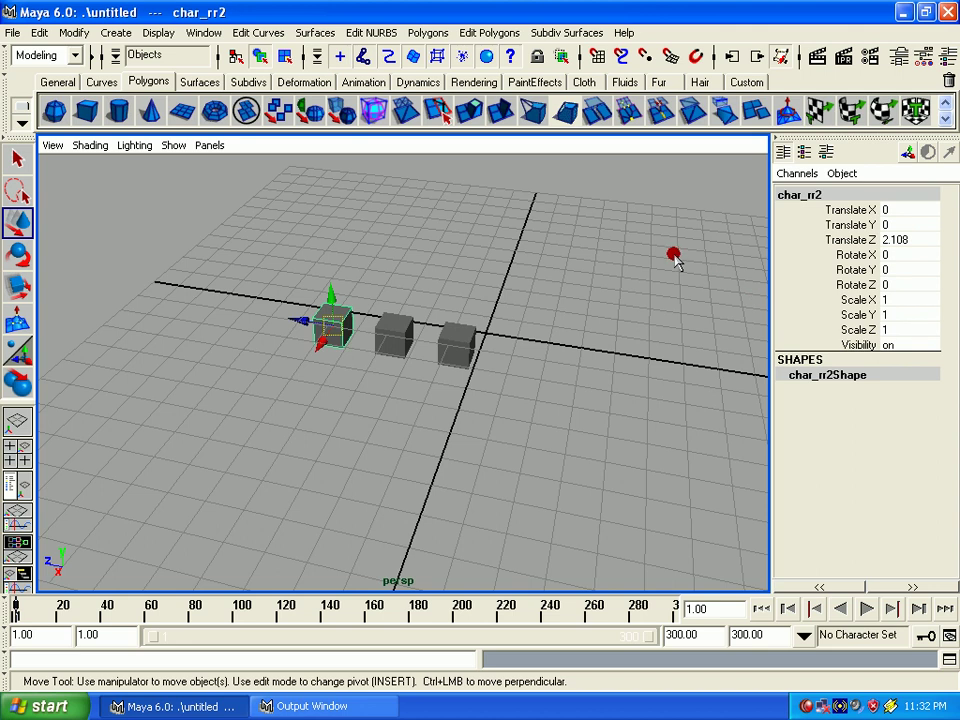
left_click(75, 32)
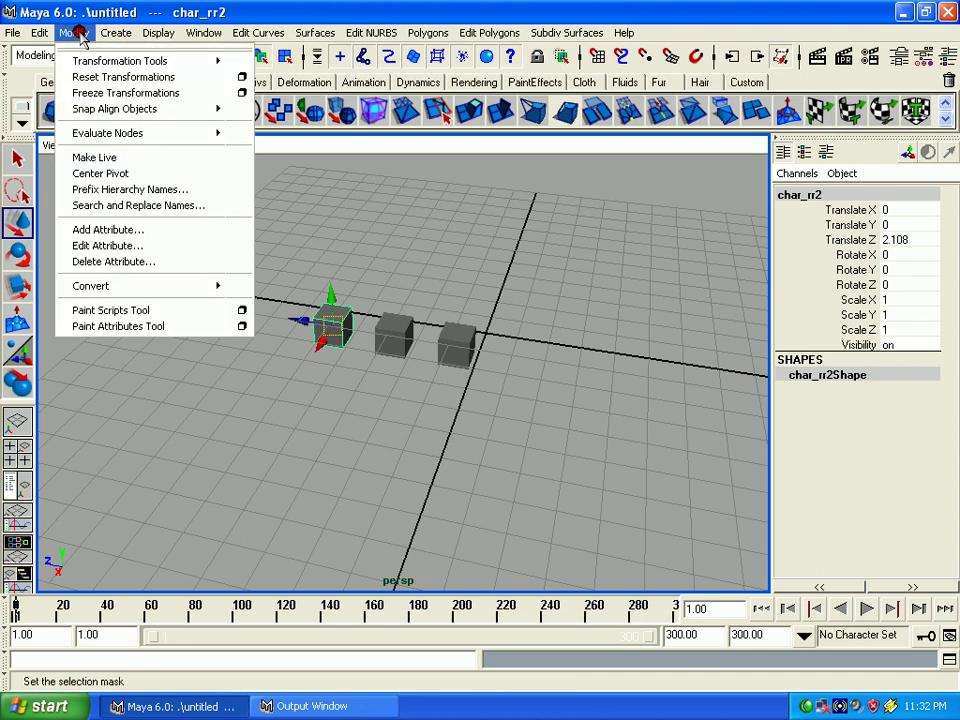
left_click(580, 306)
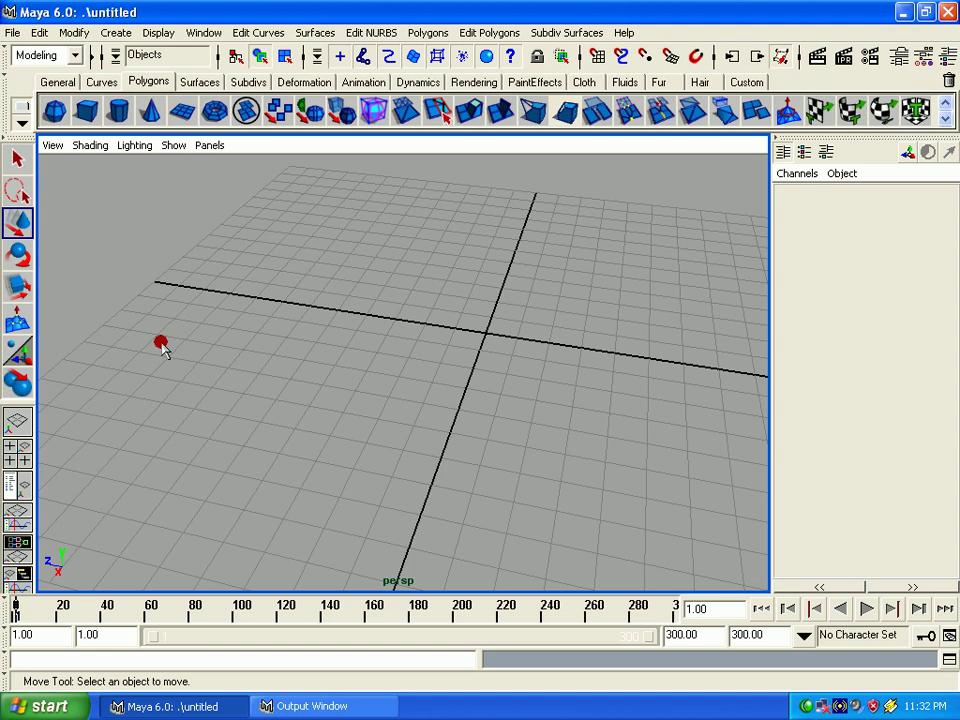
Create a polygon box stretched along Z, duplicate it, and scale the end box down to 0.605
mouse_move(162, 344)
left_mouse_down("alt")
mouse_move(328, 358)
mouse_move(264, 407)
left_mouse_up("alt")
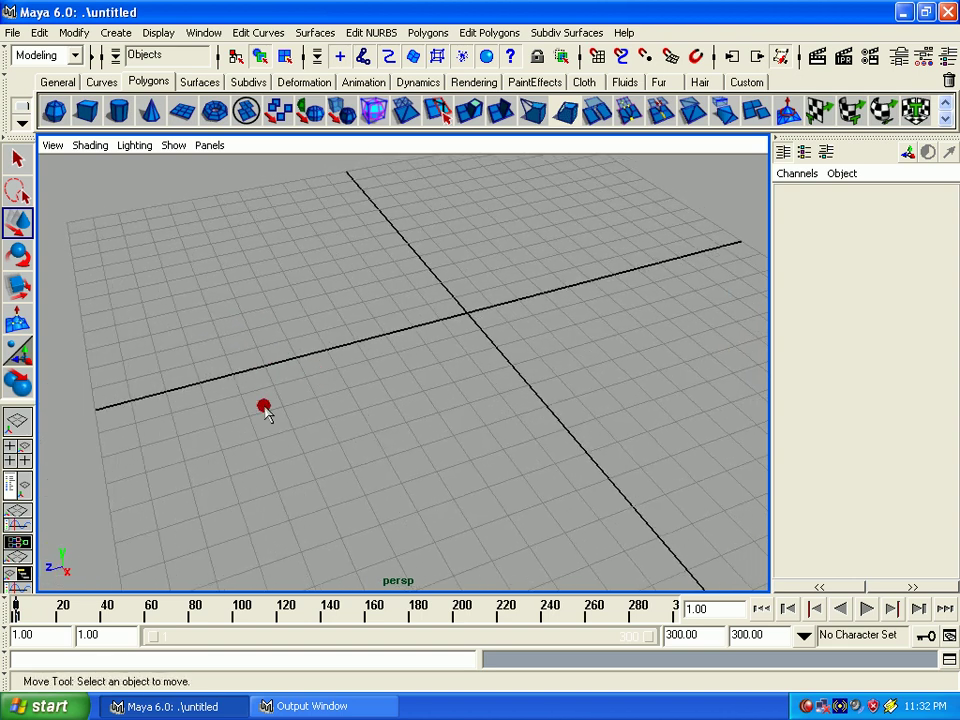
left_click(100, 113)
key("r")
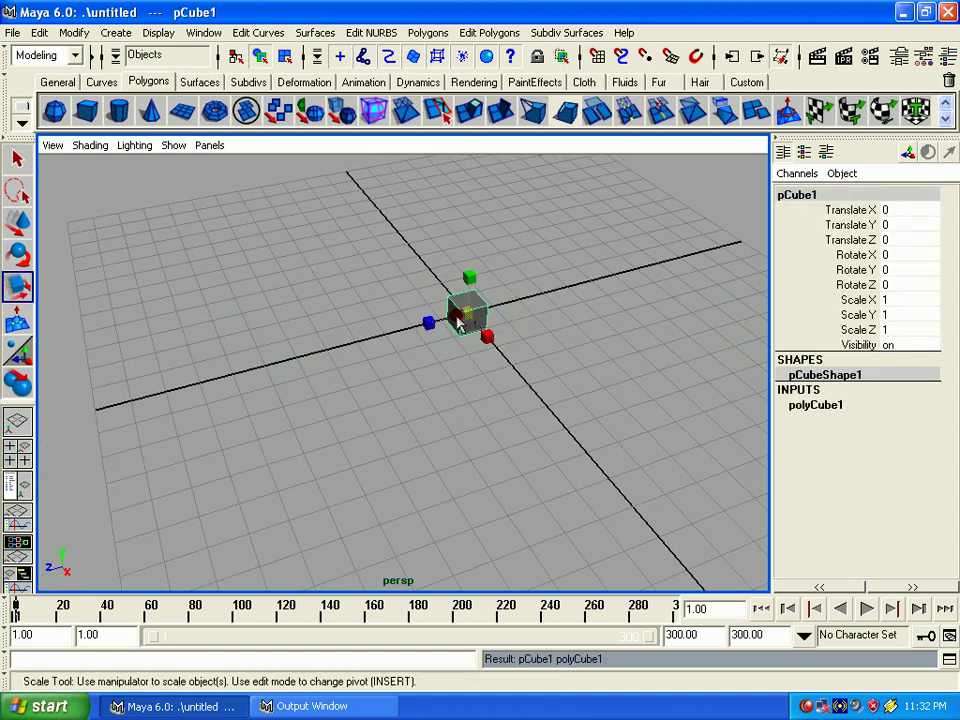
mouse_move(428, 322)
left_mouse_down()
mouse_move(347, 347)
mouse_move(445, 352)
mouse_move(407, 332)
mouse_move(432, 335)
mouse_move(381, 328)
mouse_move(289, 339)
mouse_move(313, 358)
mouse_move(199, 388)
mouse_move(259, 377)
left_mouse_up()
key("w")
key("ctrl+d")
key("ctrl+d")
key("r")
key("w")
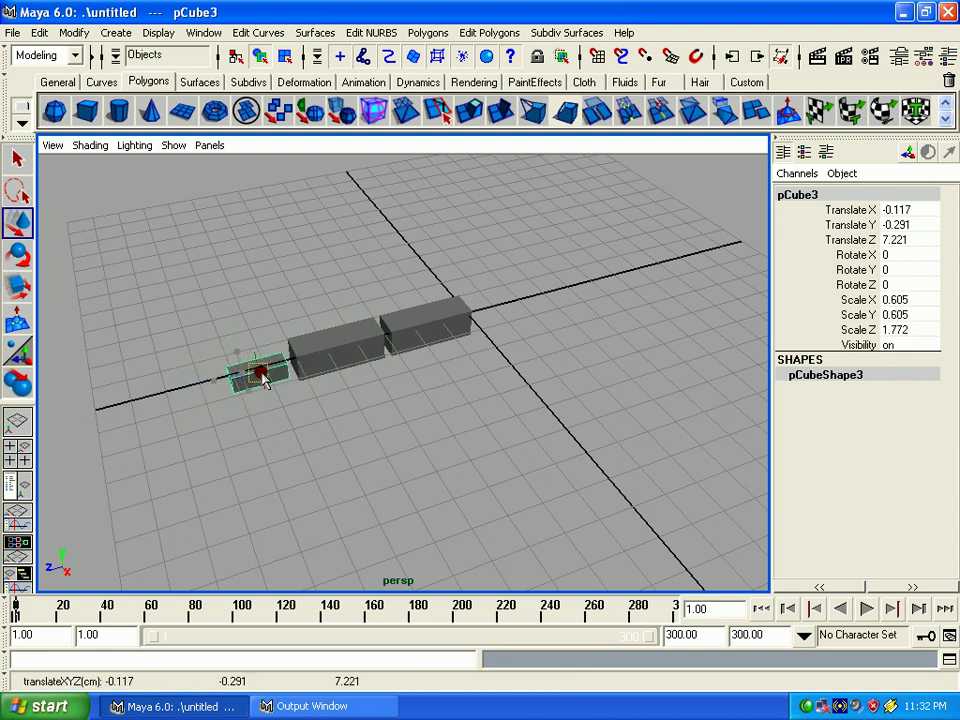
Parent the small box under the middle box and the middle under the long box
left_click(337, 370, "shift")
key("p")
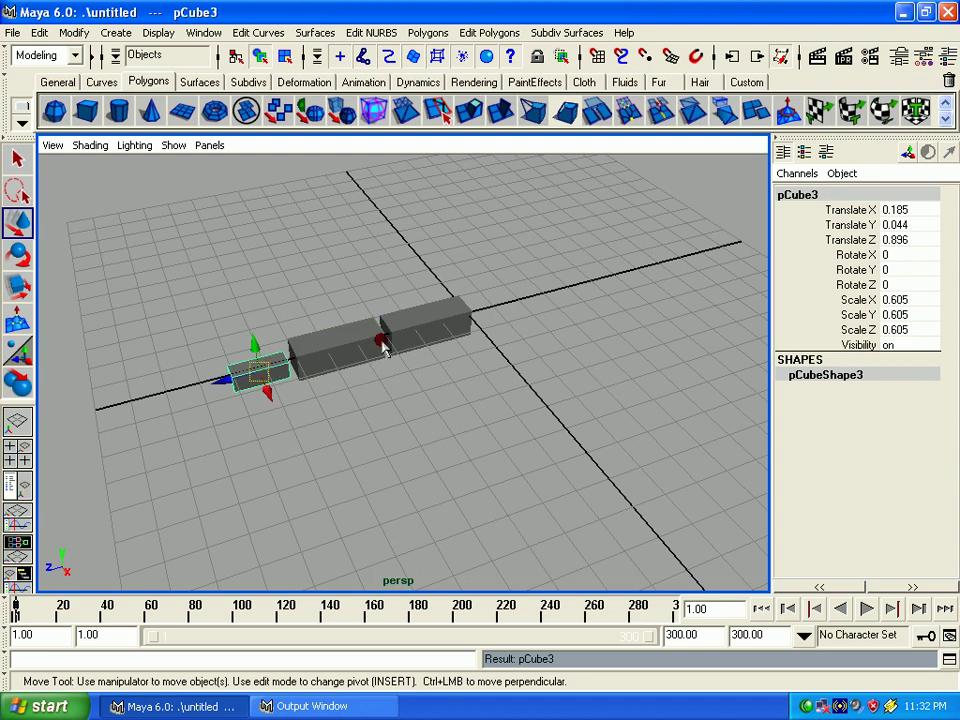
left_click(380, 345)
left_click(420, 330, "shift")
key("p")
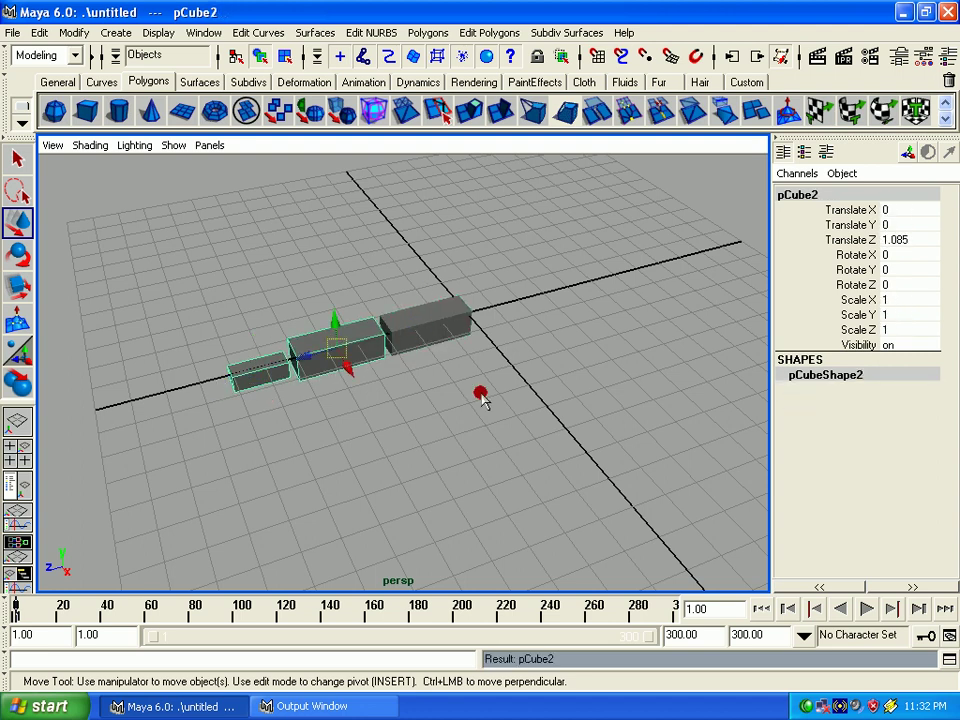
left_click(446, 392)
left_click(441, 326)
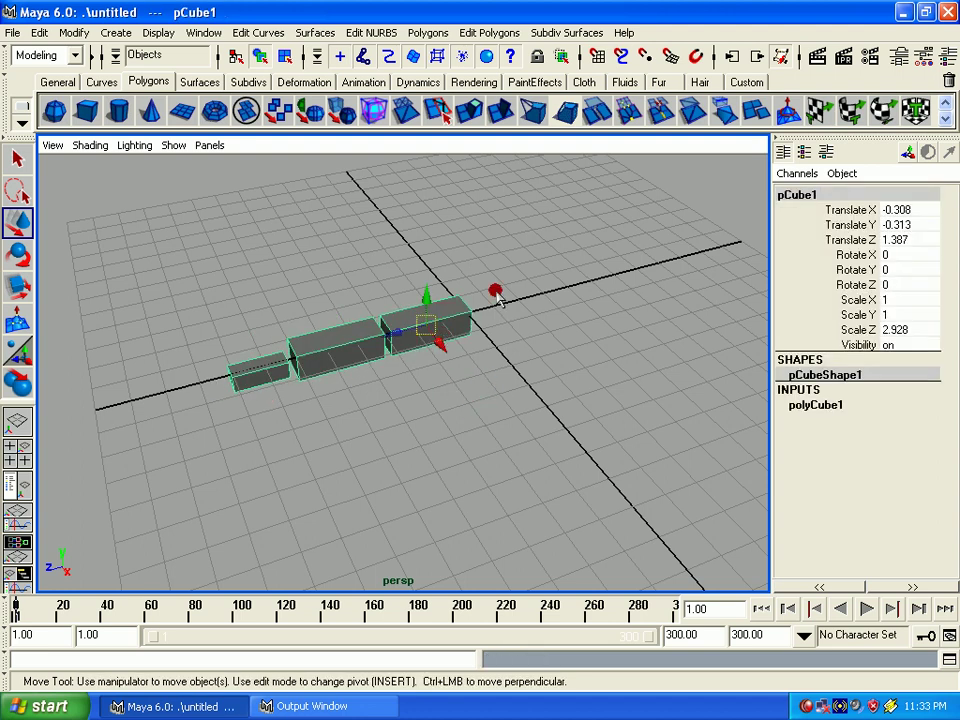
Rename the long box to hand and the middle box to hand1 in the Channel Box
left_click(497, 297)
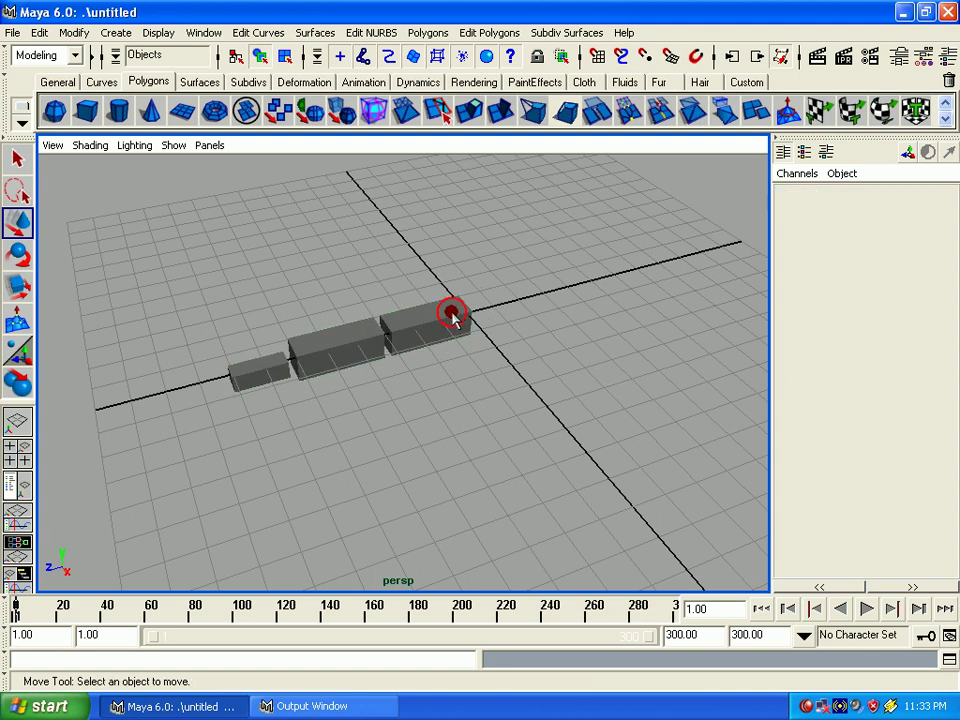
left_click(450, 315)
left_click(823, 206)
double_click(815, 194)
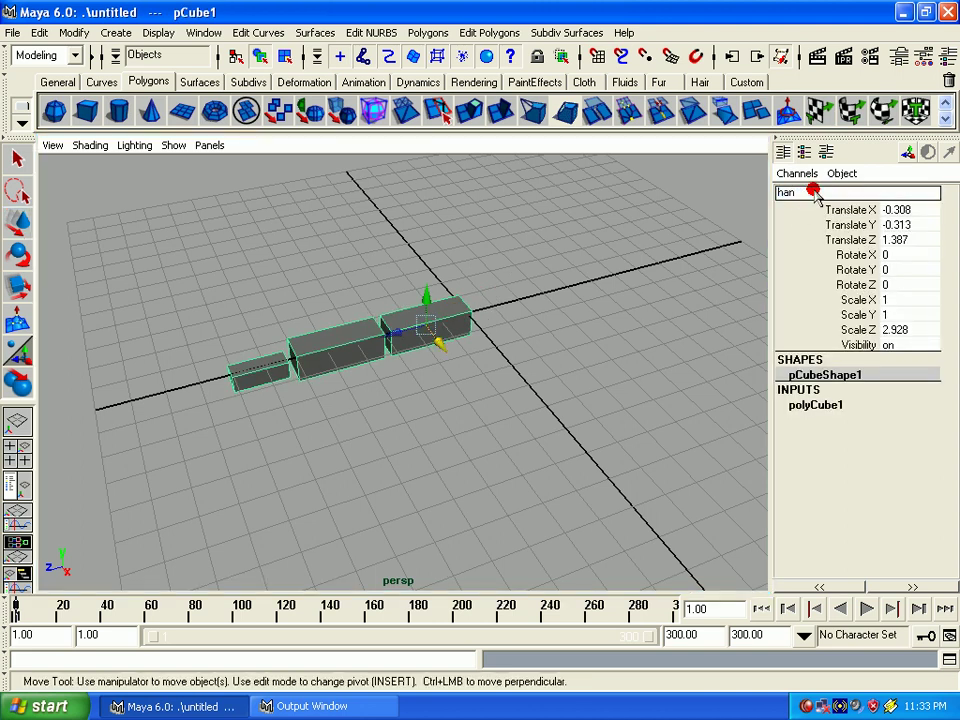
type("d")
key("Return")
left_click(401, 375)
left_click(430, 322)
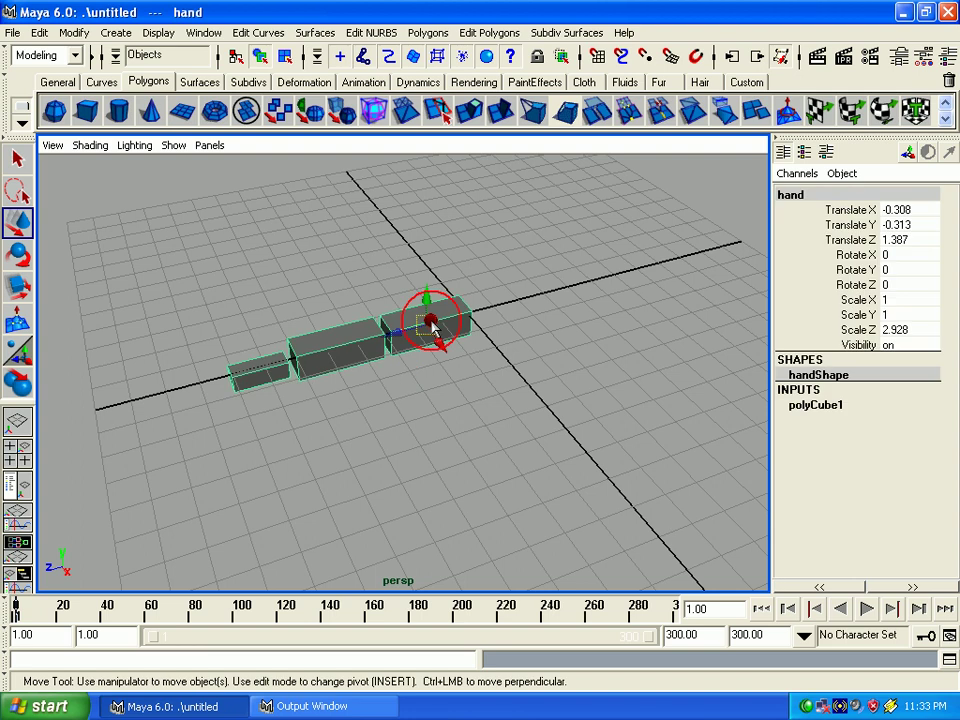
left_click(364, 347)
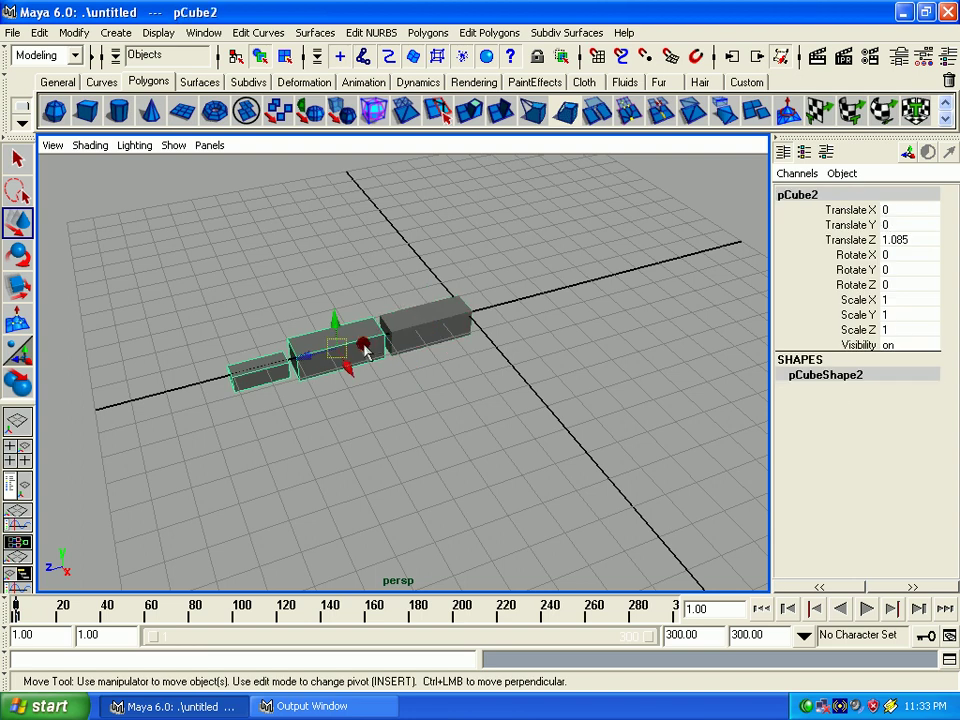
double_click(816, 193)
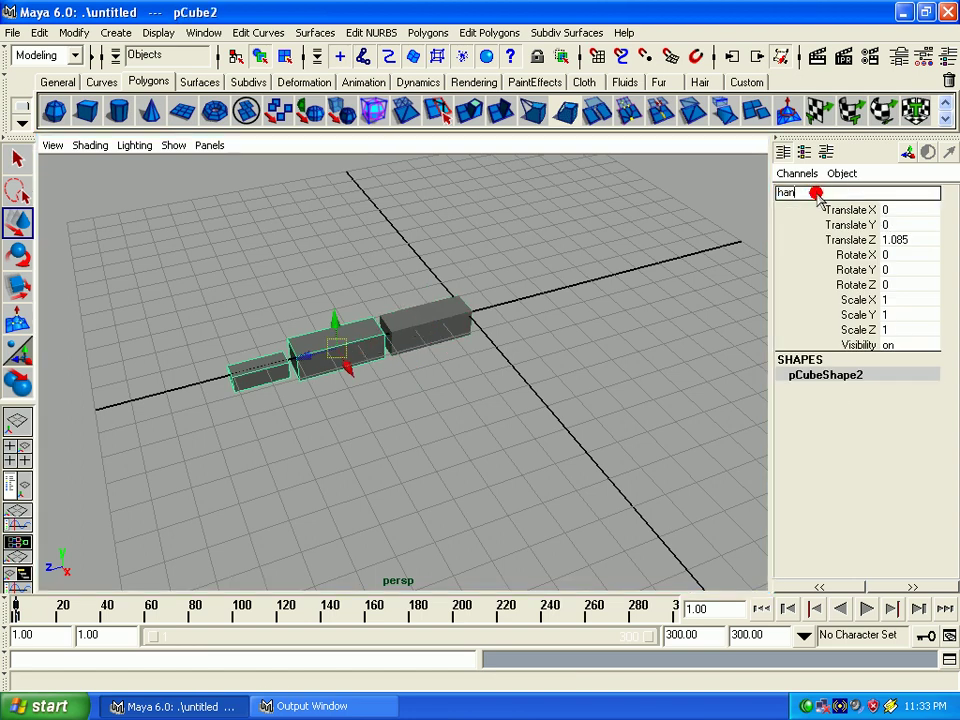
key("Return")
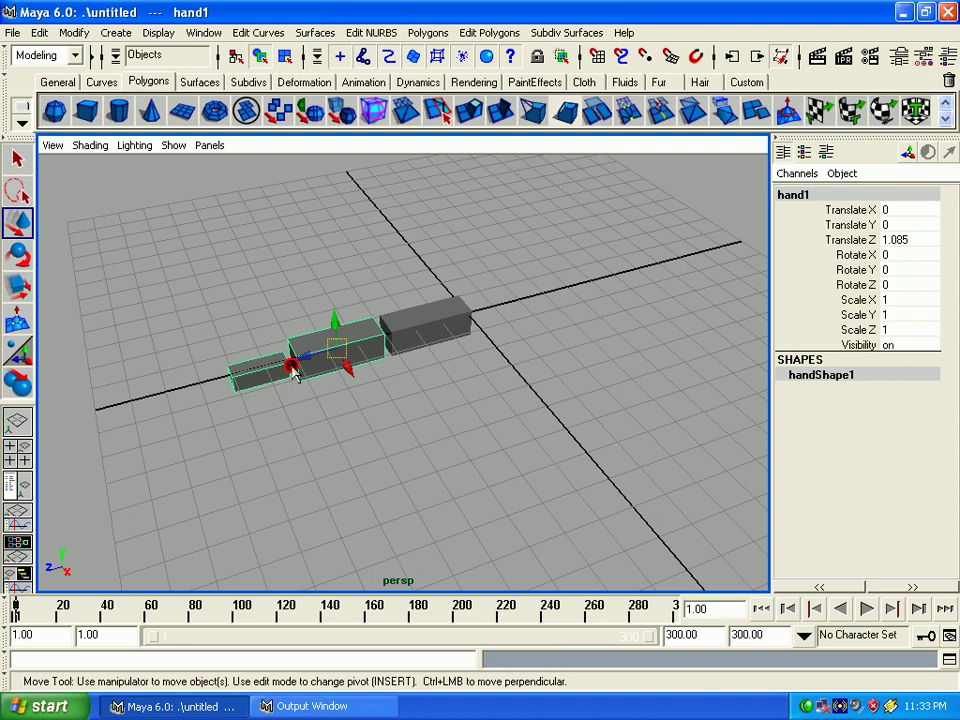
Rename the small box to palm and the middle box to farm
left_click(265, 370)
double_click(810, 194)
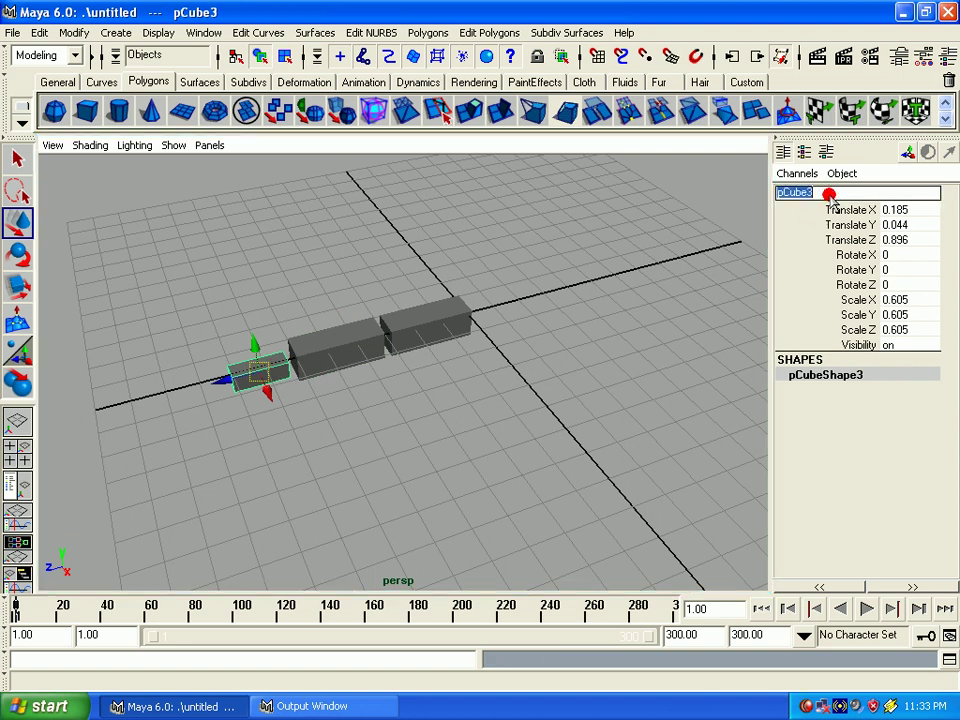
key("BackSpace")
key("Return")
left_click(317, 336, "shift")
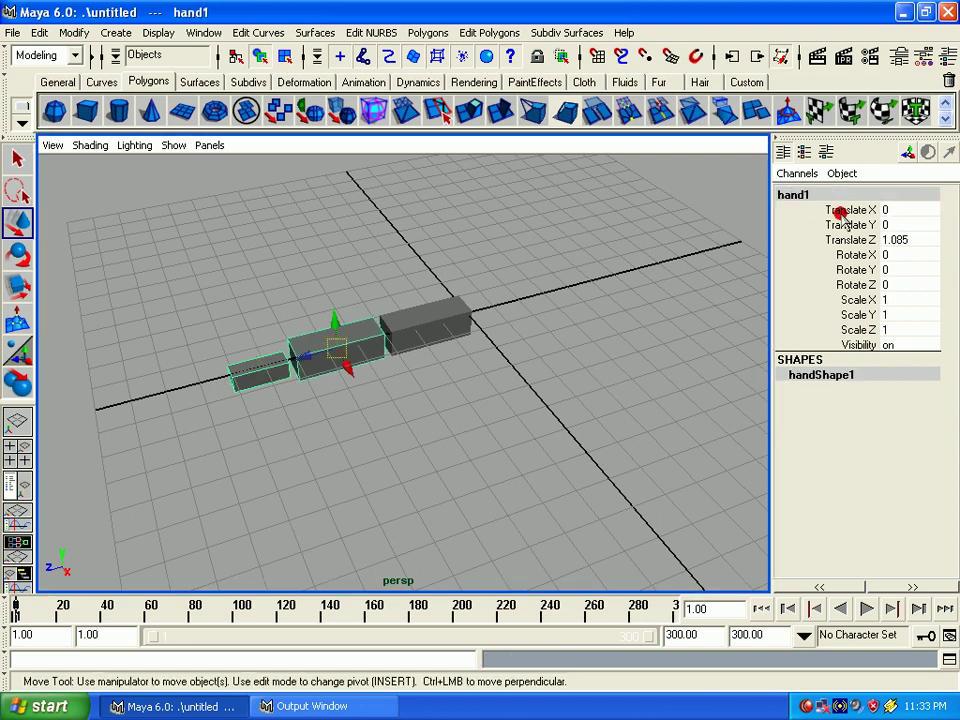
double_click(818, 194)
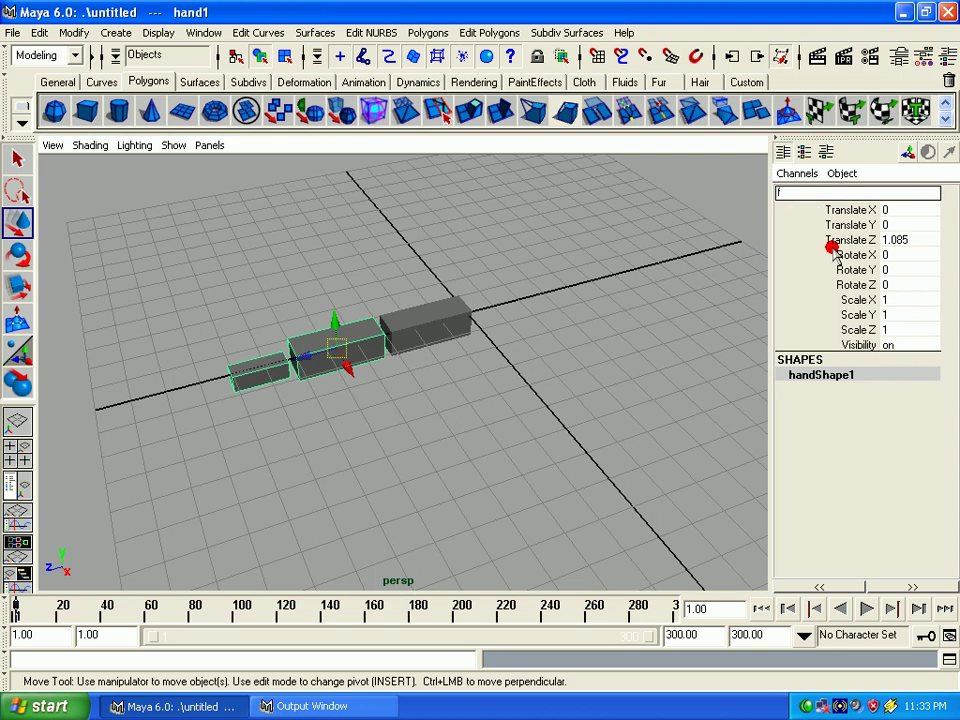
key("Return")
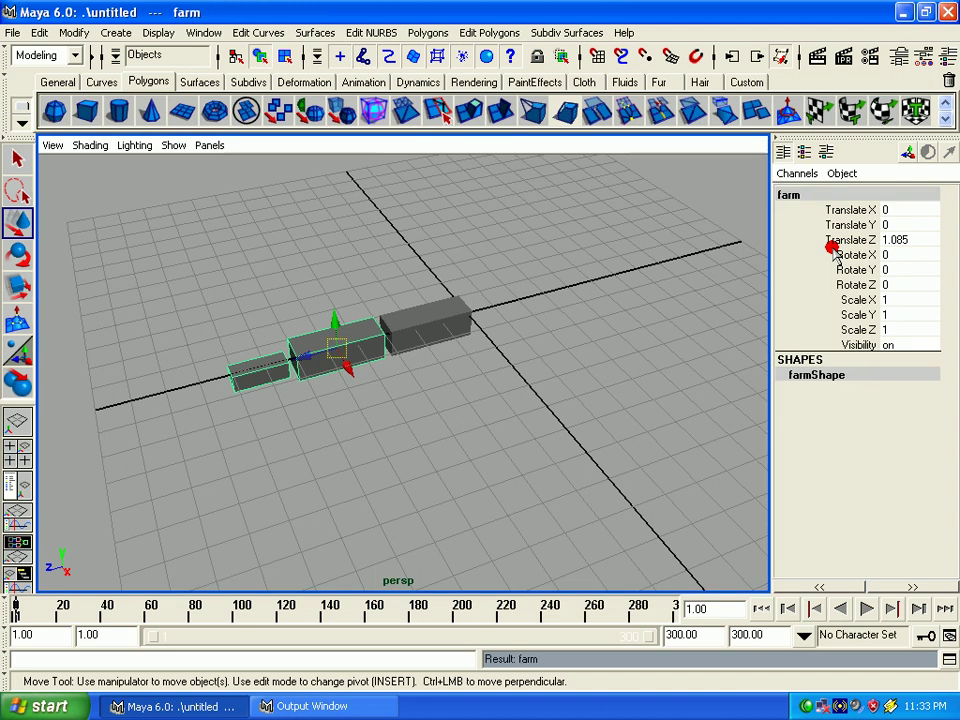
Rename the long box from hand to arm and reselect the chain
left_click(446, 326, "shift")
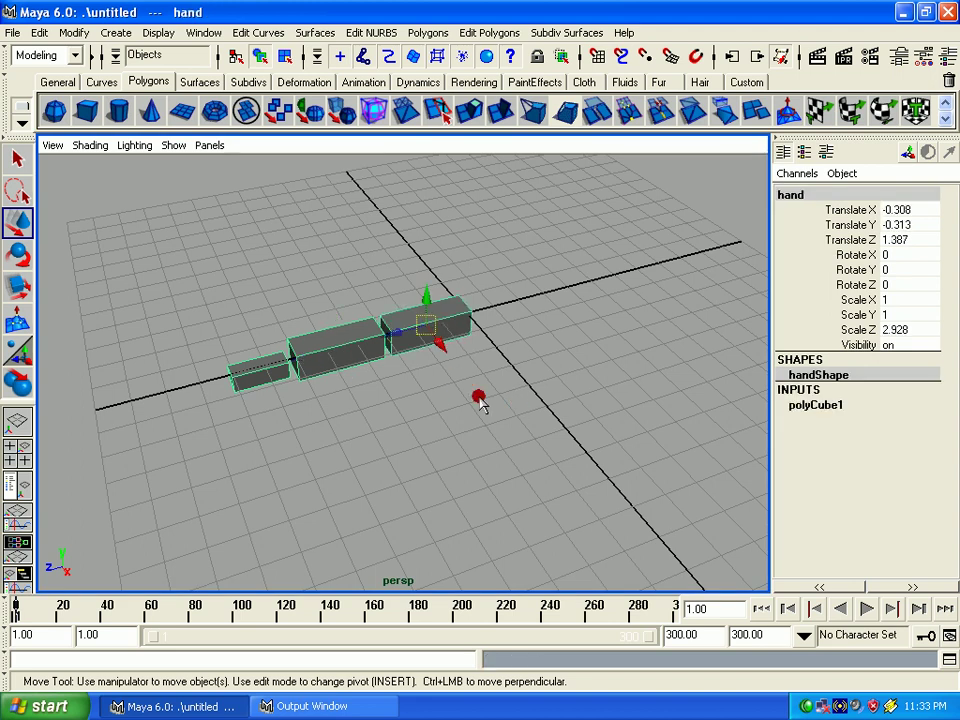
double_click(798, 194)
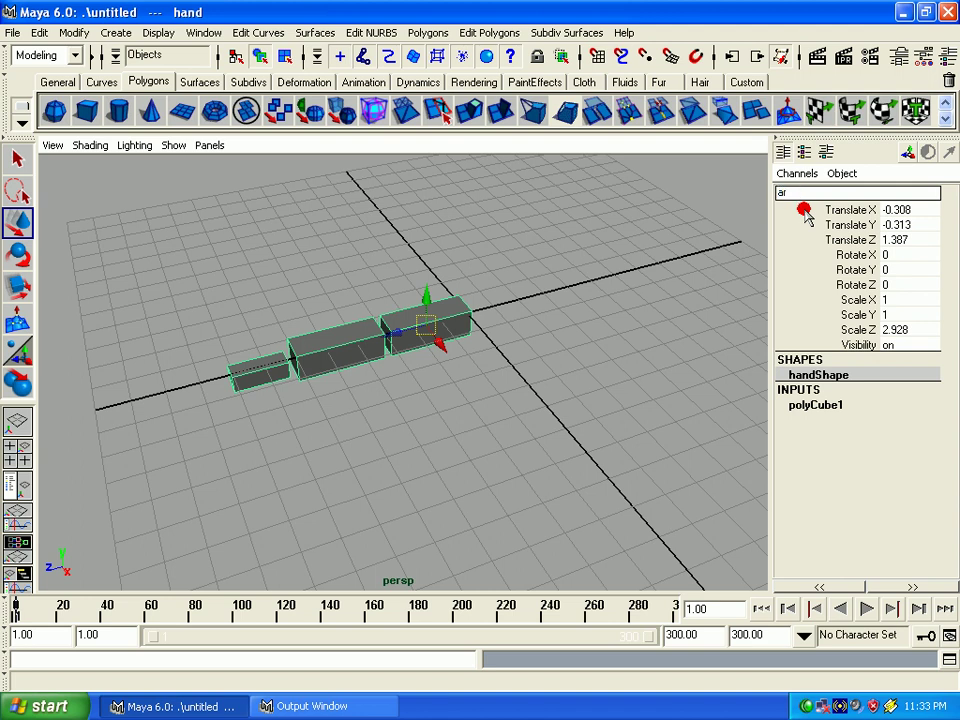
type("m")
key("Return")
left_click(561, 364)
left_click(422, 320)
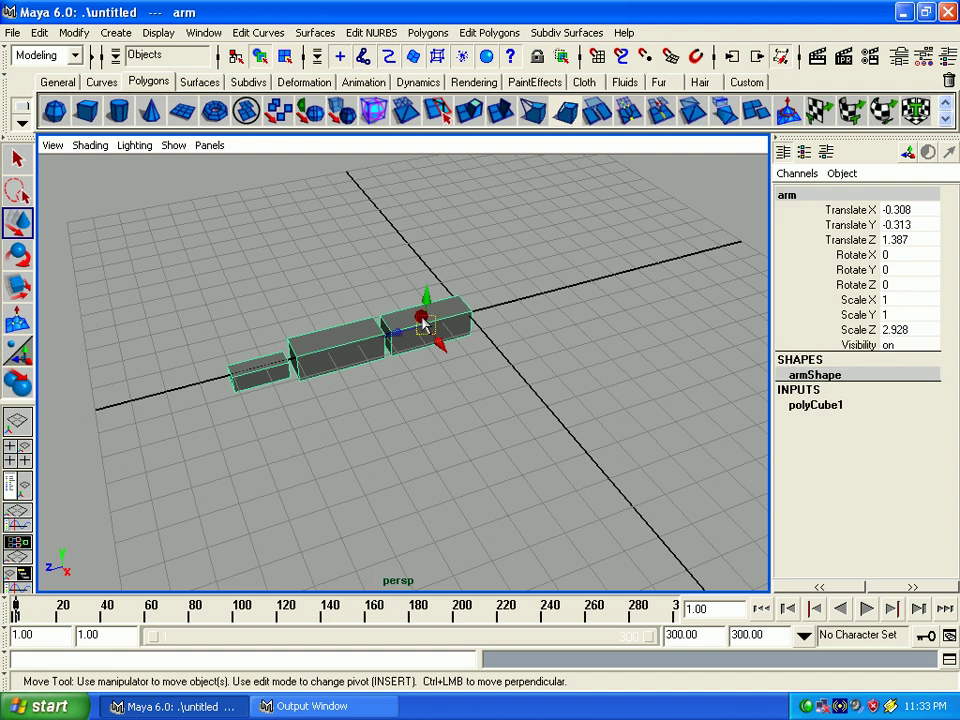
mouse_move(422, 320)
left_mouse_down("alt")
mouse_move(402, 352)
mouse_move(516, 326)
left_mouse_up("alt")
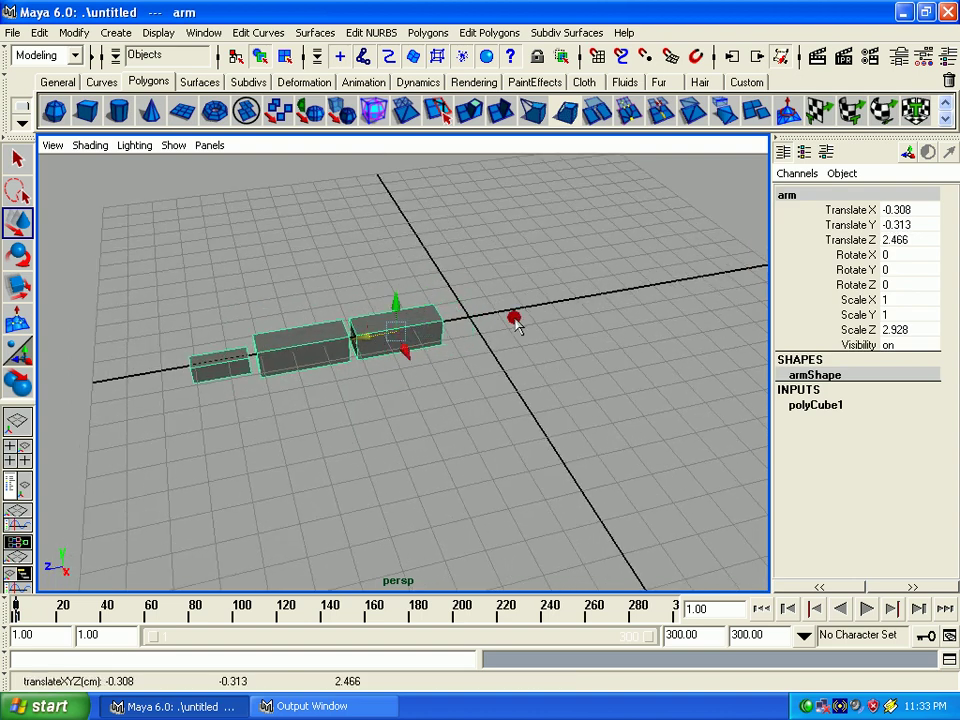
Move the arm box's pivot to the grid origin using Insert pivot editing
key("Insert")
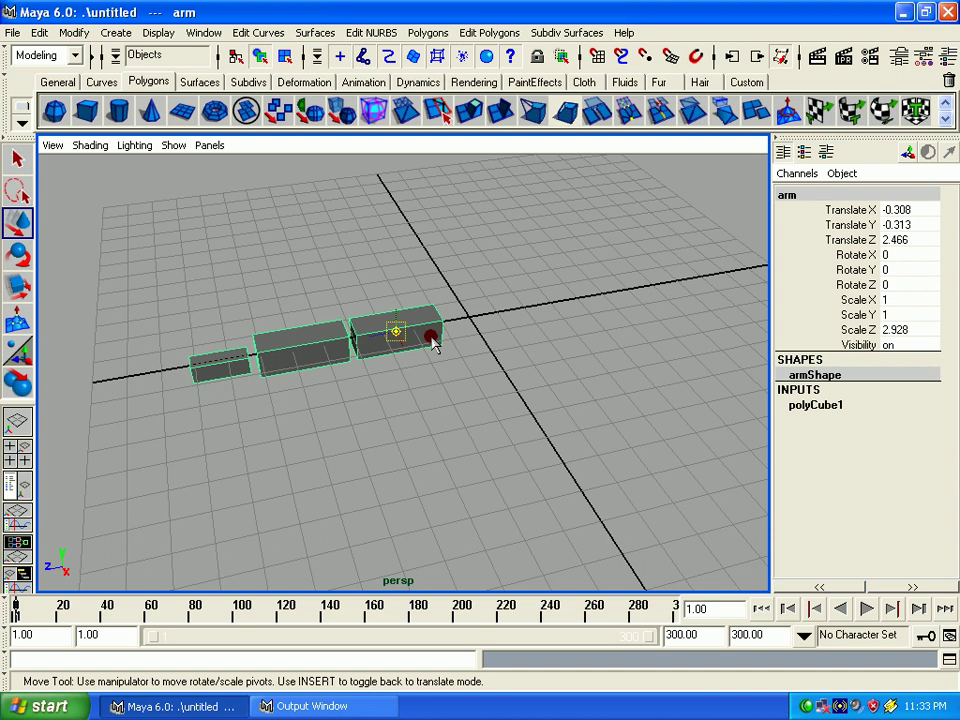
left_click_drag(396, 332, 516, 320)
key("Insert")
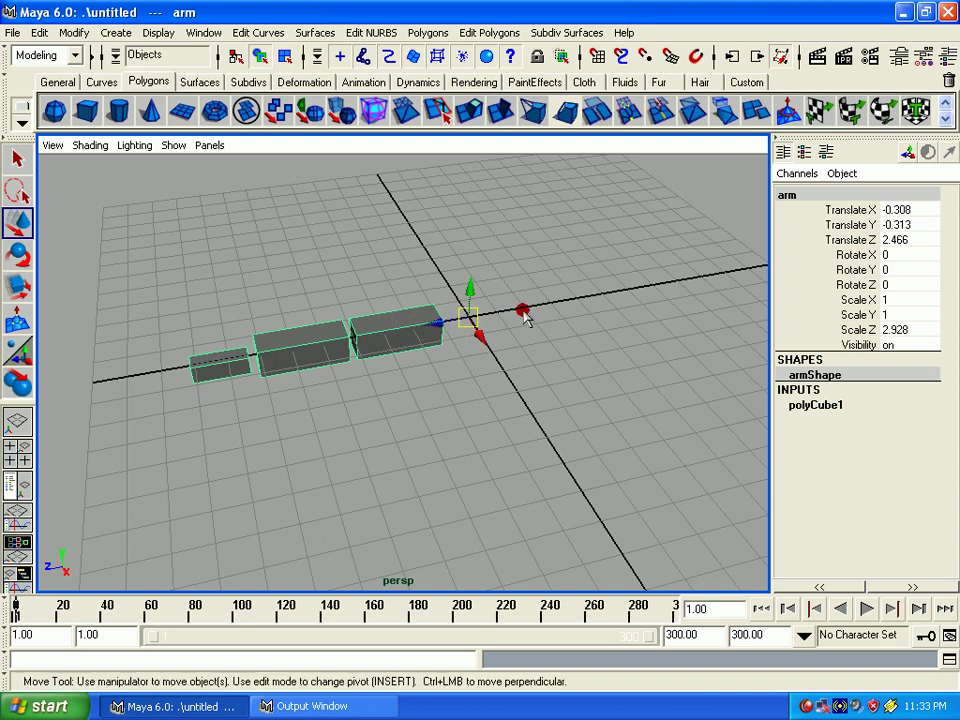
Prefix the chain's hierarchy names with left_hand
left_click(73, 32)
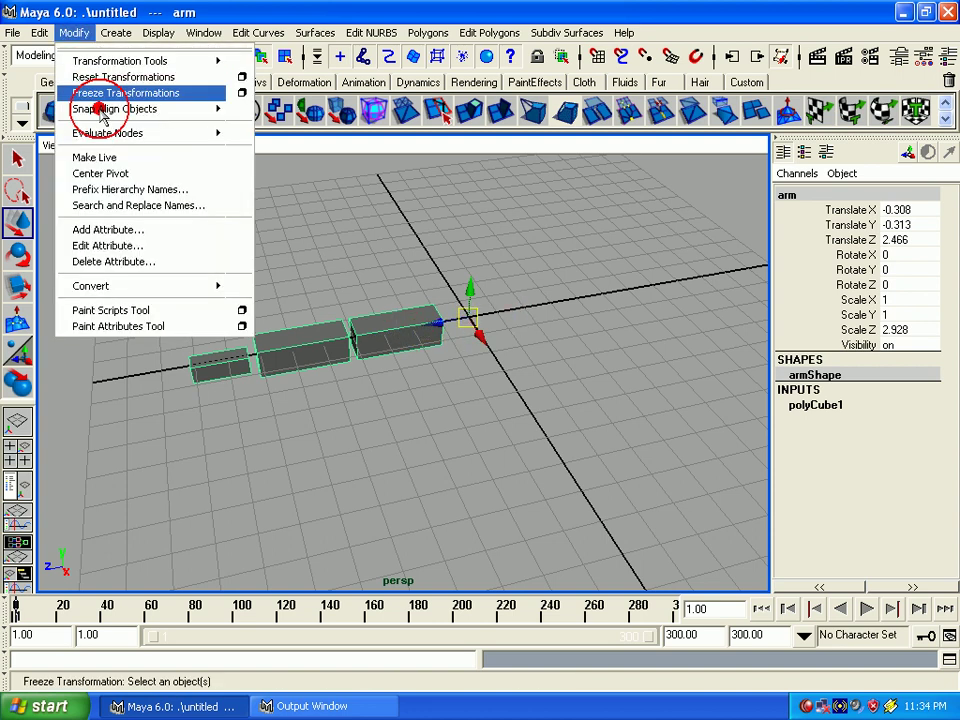
left_click(160, 190)
left_click(403, 326)
type("left han")
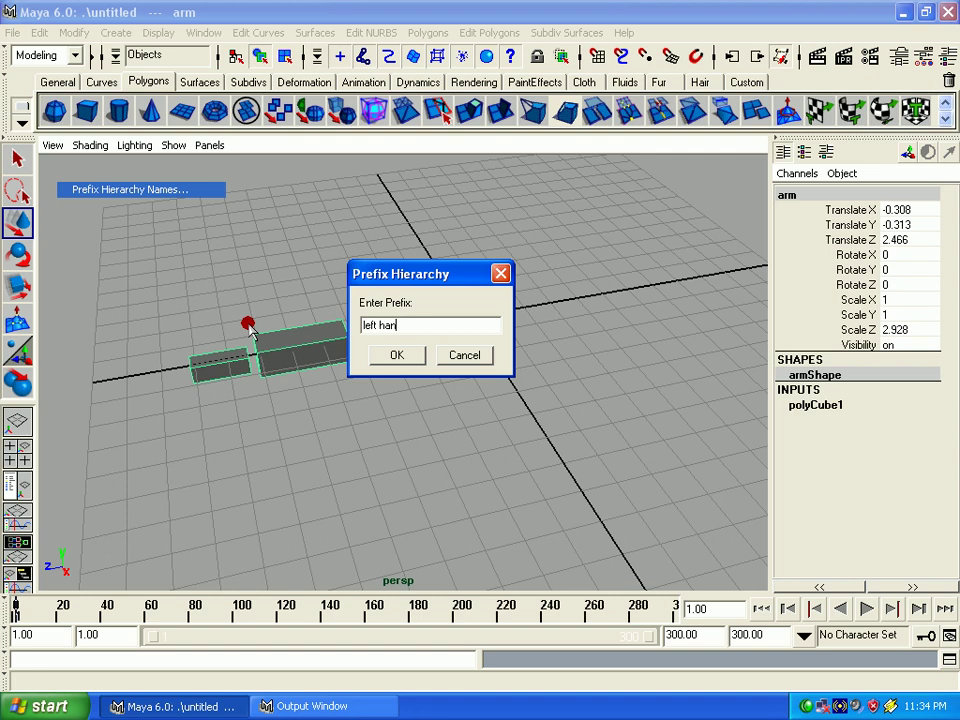
type("d")
key("Return")
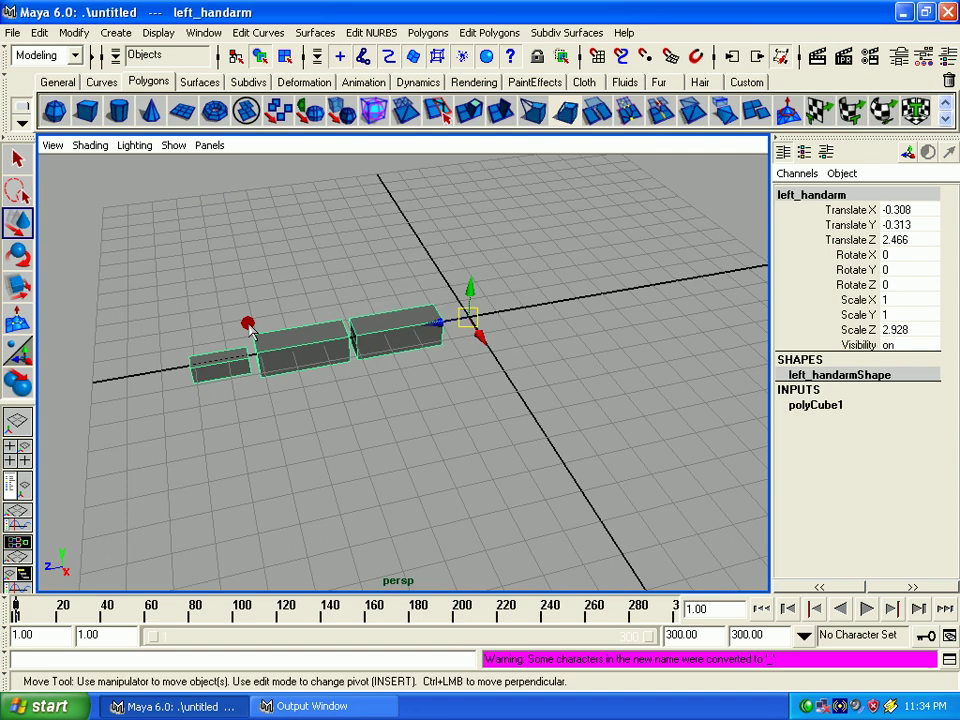
Select each box to verify the names left_handfarm, left_handpalm and left_handarm
left_click(288, 410)
left_click(400, 345)
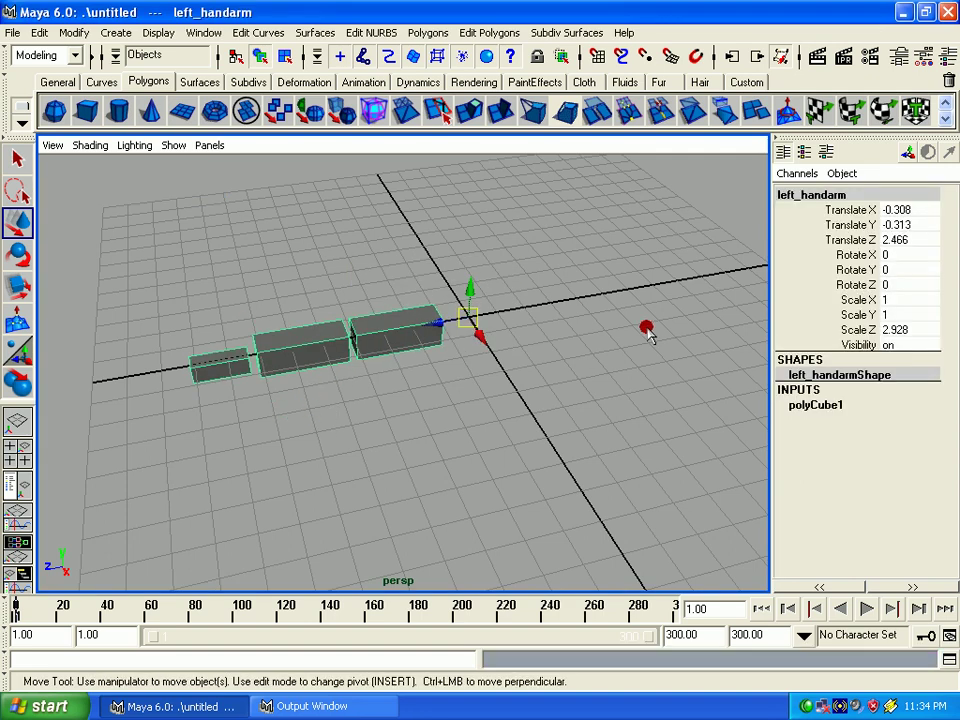
left_click(311, 343)
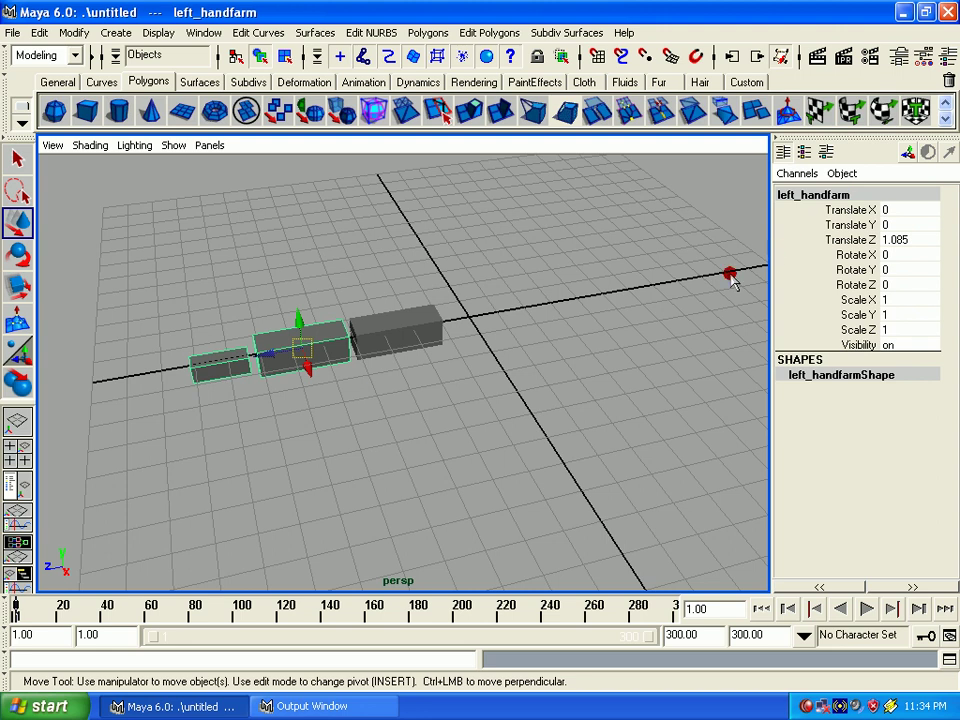
left_click(214, 363)
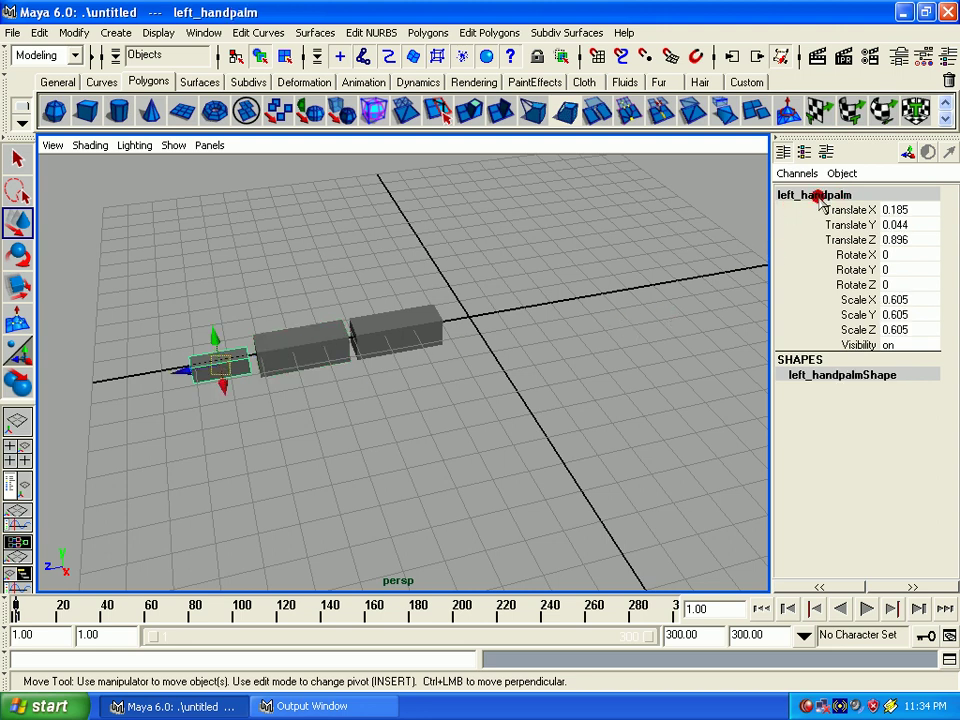
left_click(407, 326)
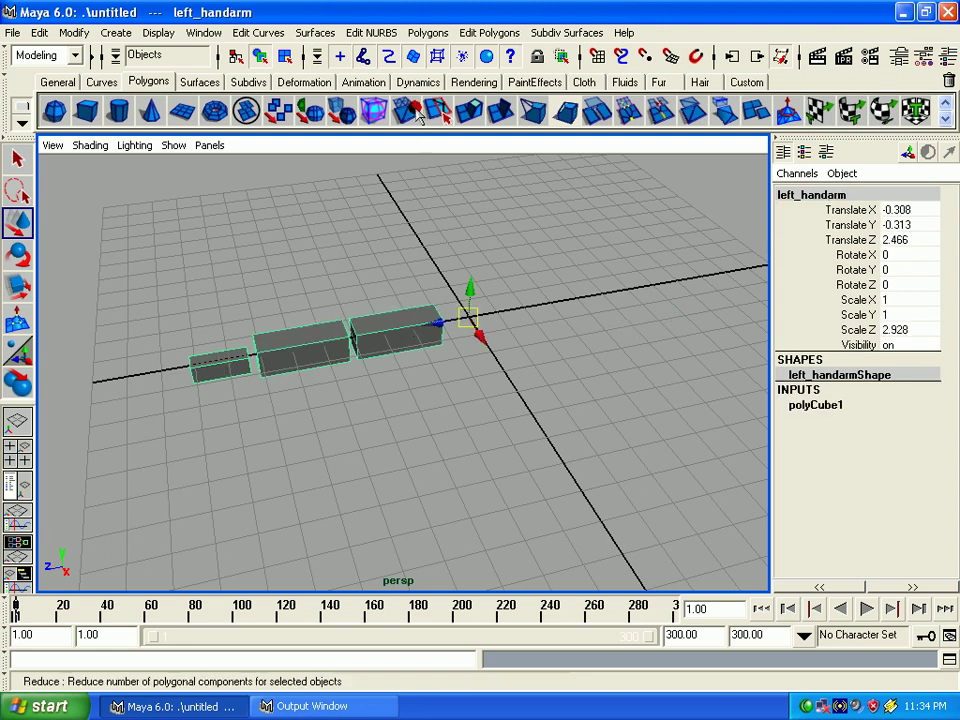
Reset Duplicate Options, set Scale Z to -1 and apply, creating the mirrored left_handarm1 chain
left_click(39, 32)
left_click(277, 373)
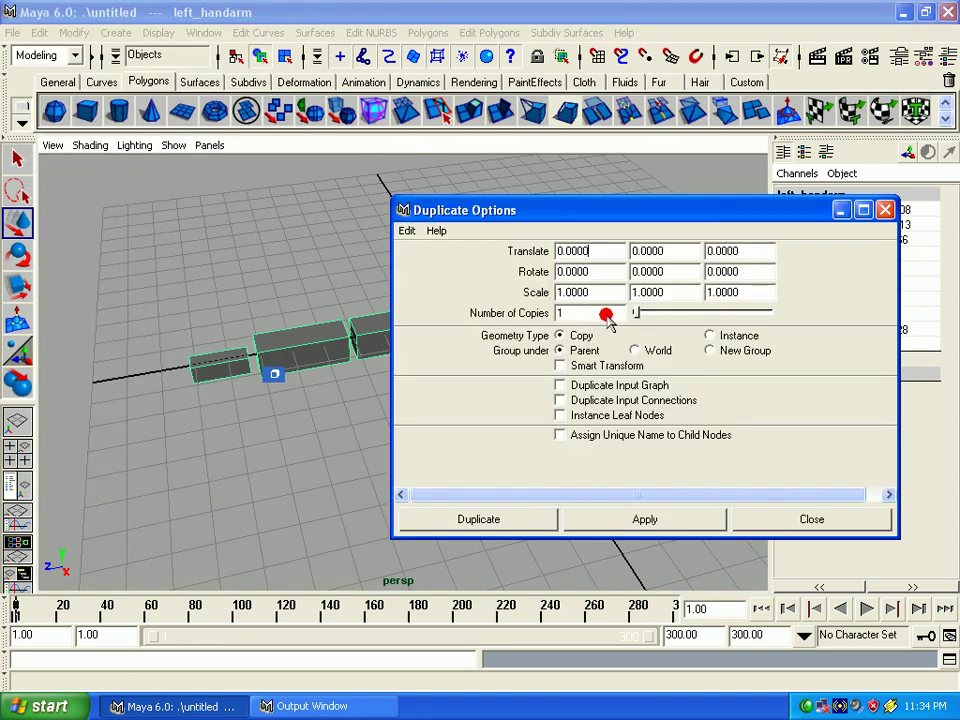
left_click(410, 232)
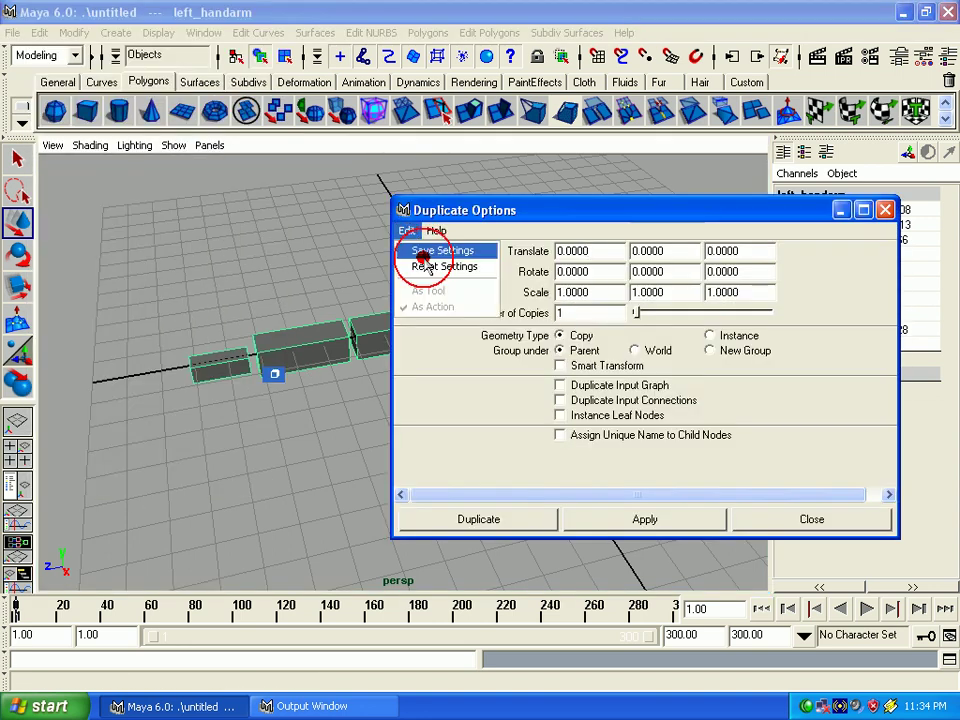
left_click(430, 265)
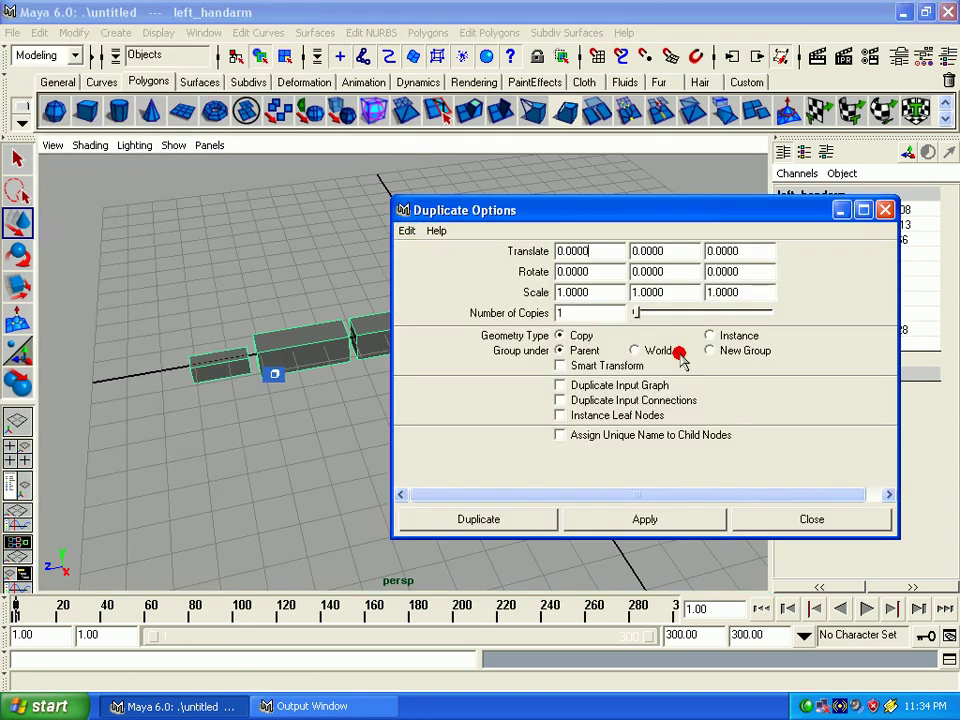
left_click(706, 291)
type("-")
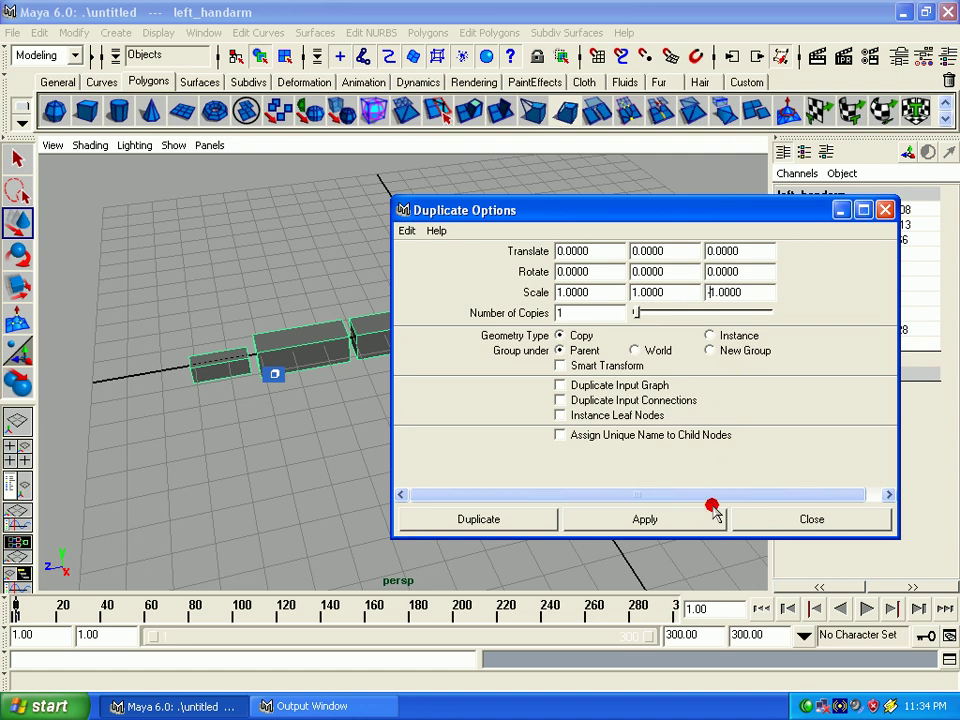
left_click(677, 519)
left_click(799, 519)
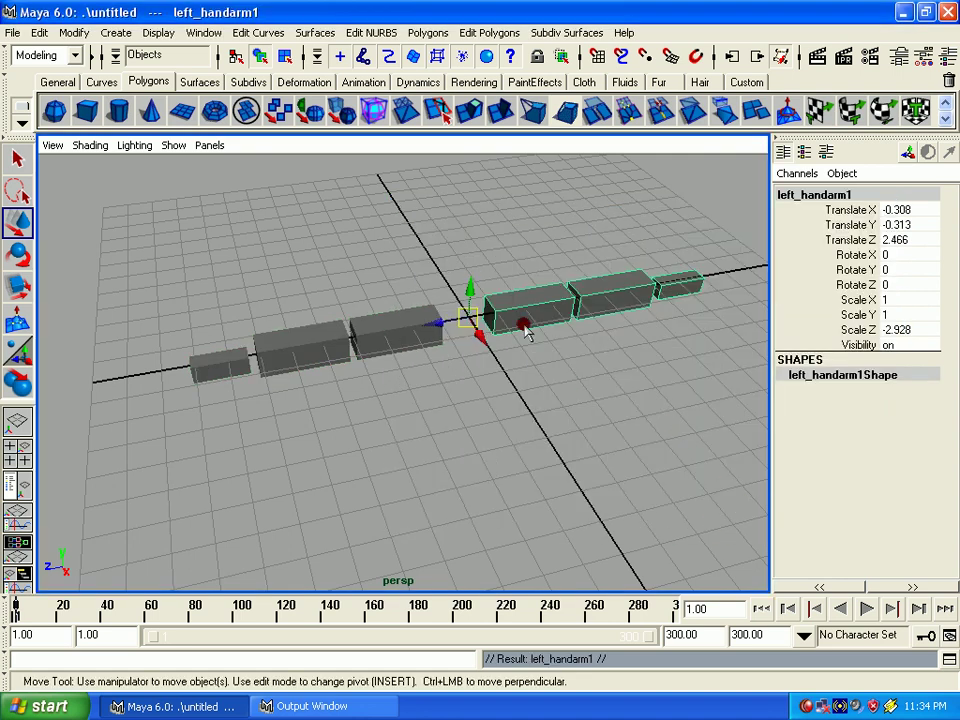
left_click(370, 330)
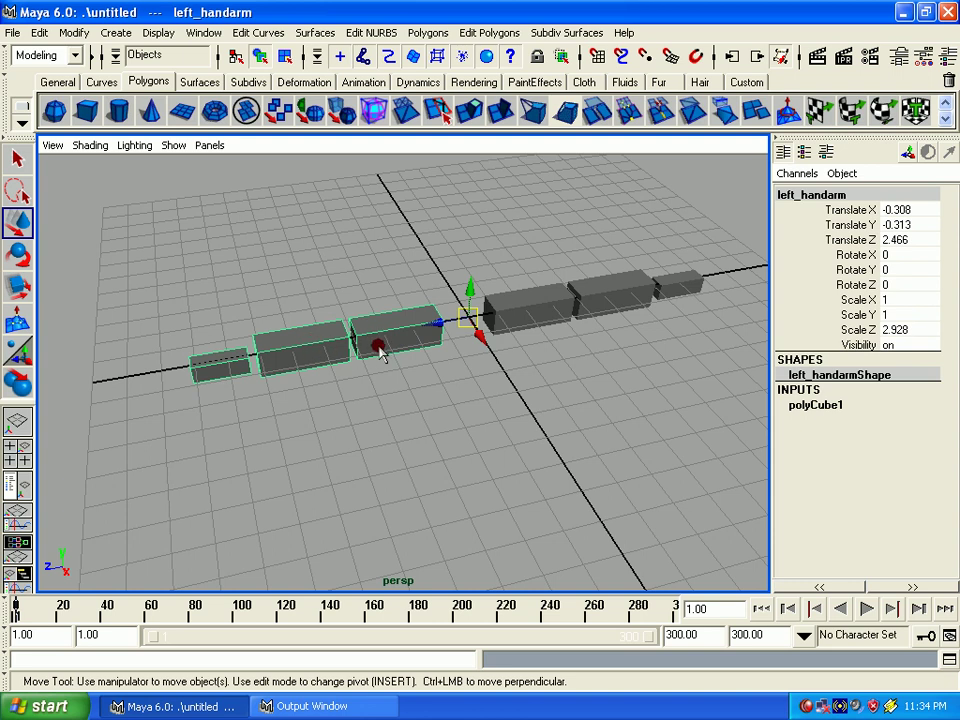
left_click(507, 325)
left_click(73, 32)
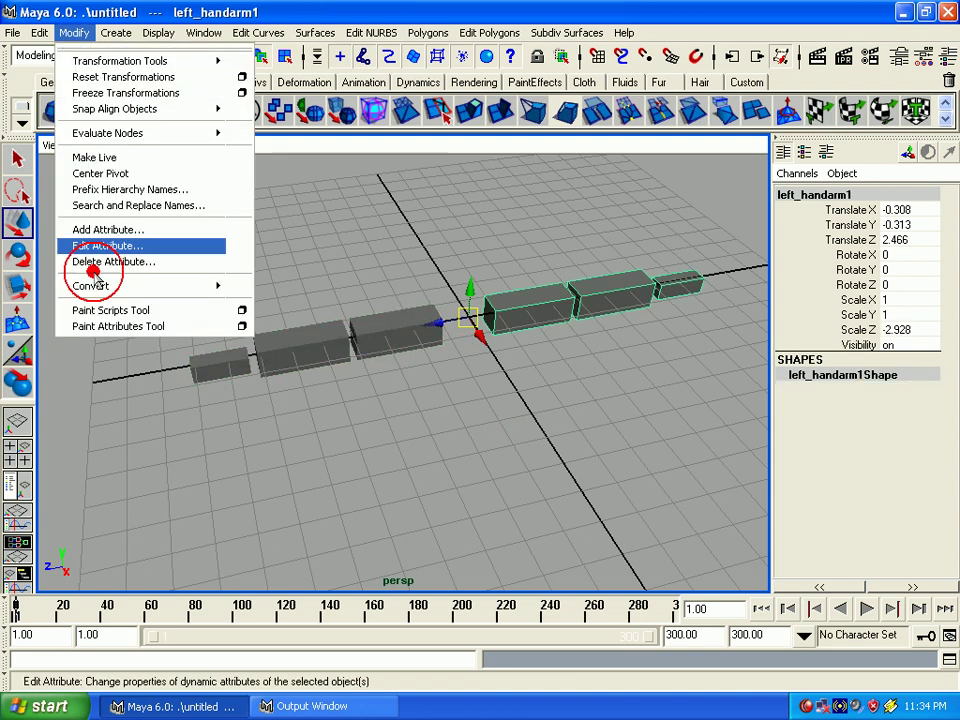
left_click(140, 189)
type("right")
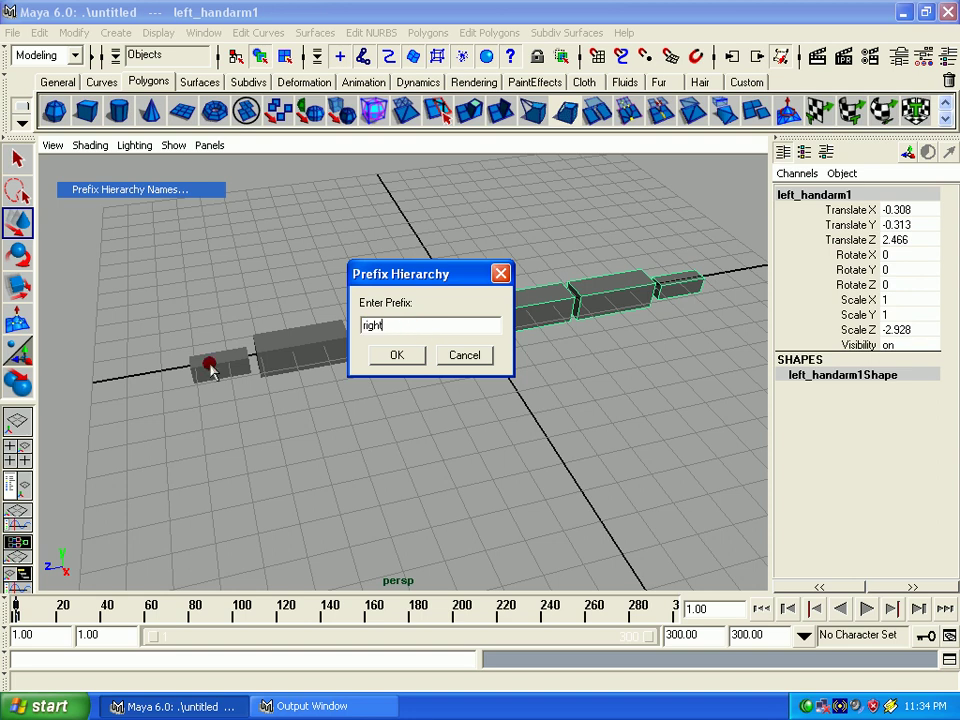
left_click(396, 355)
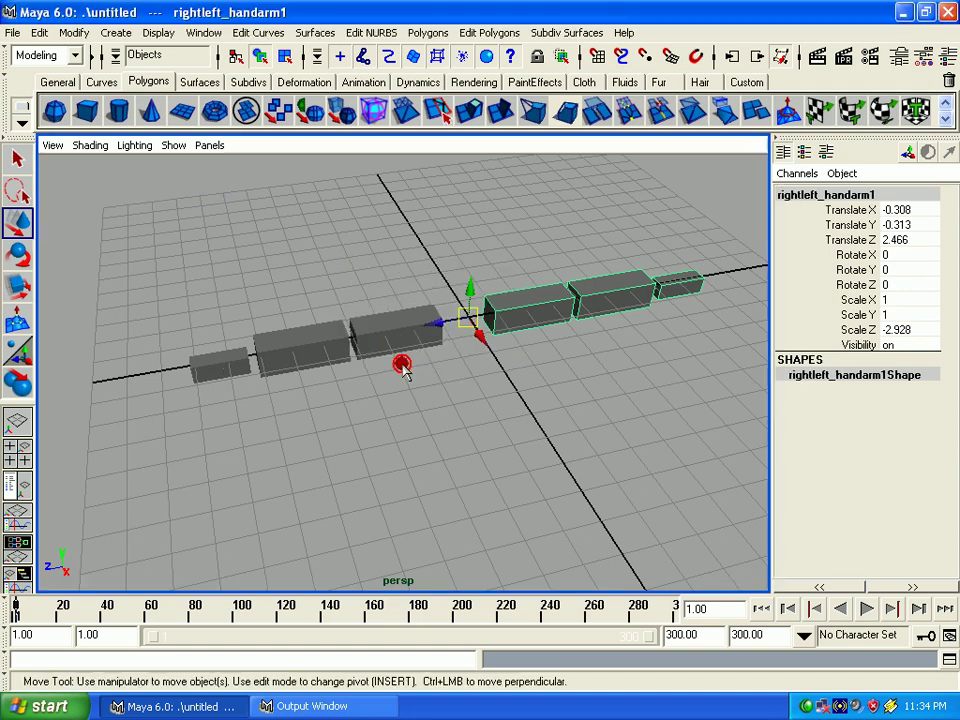
double_click(801, 196)
left_click_drag(801, 193, 816, 193)
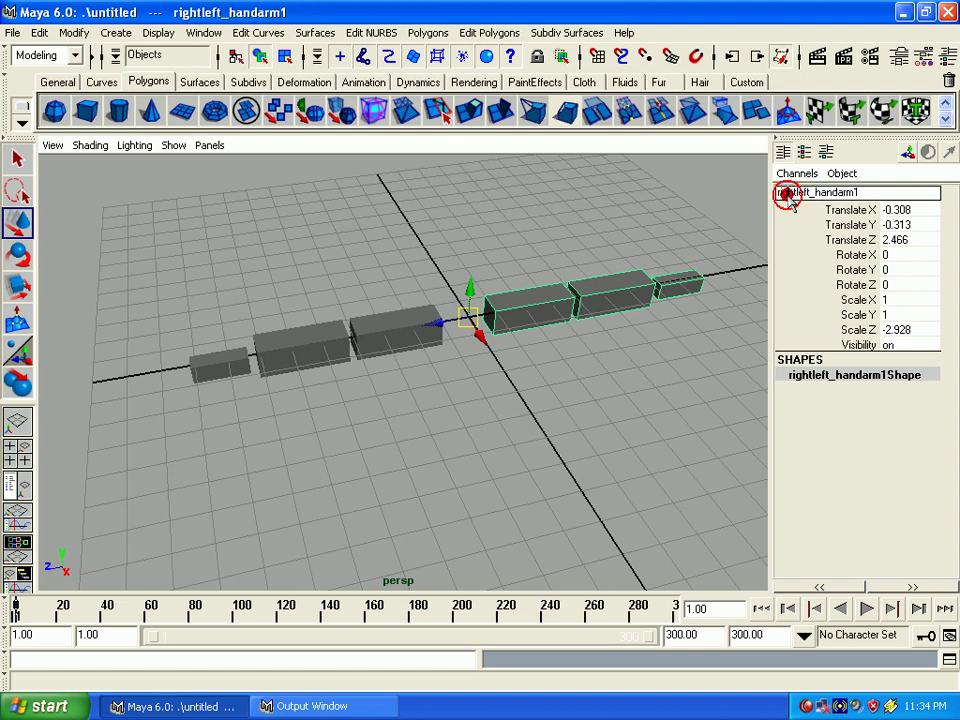
left_click_drag(805, 196, 773, 200)
left_click(731, 205)
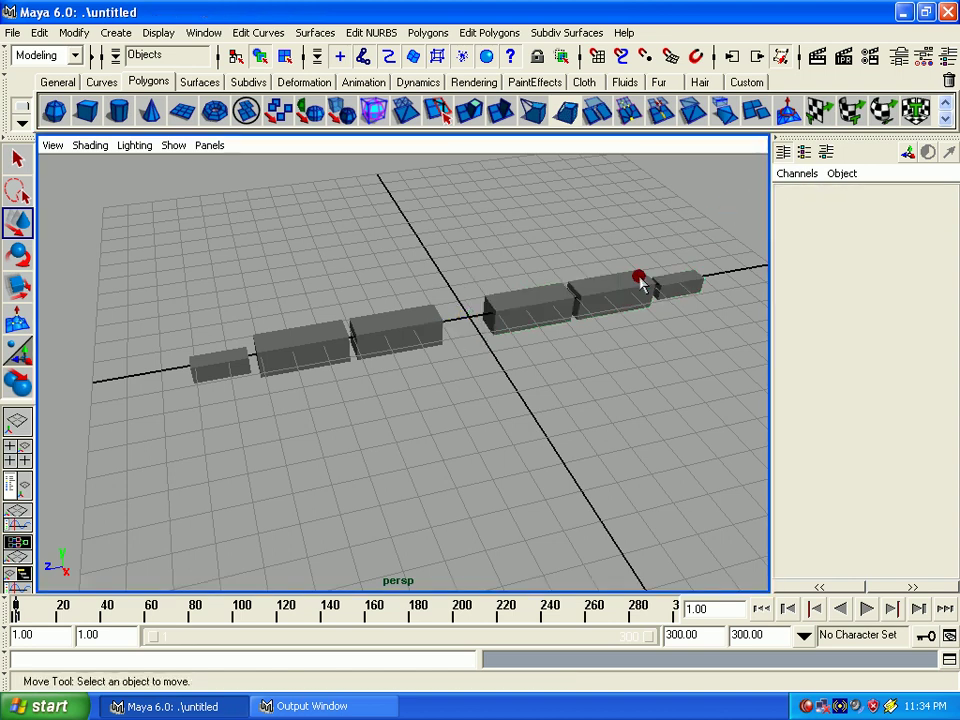
left_click(561, 297)
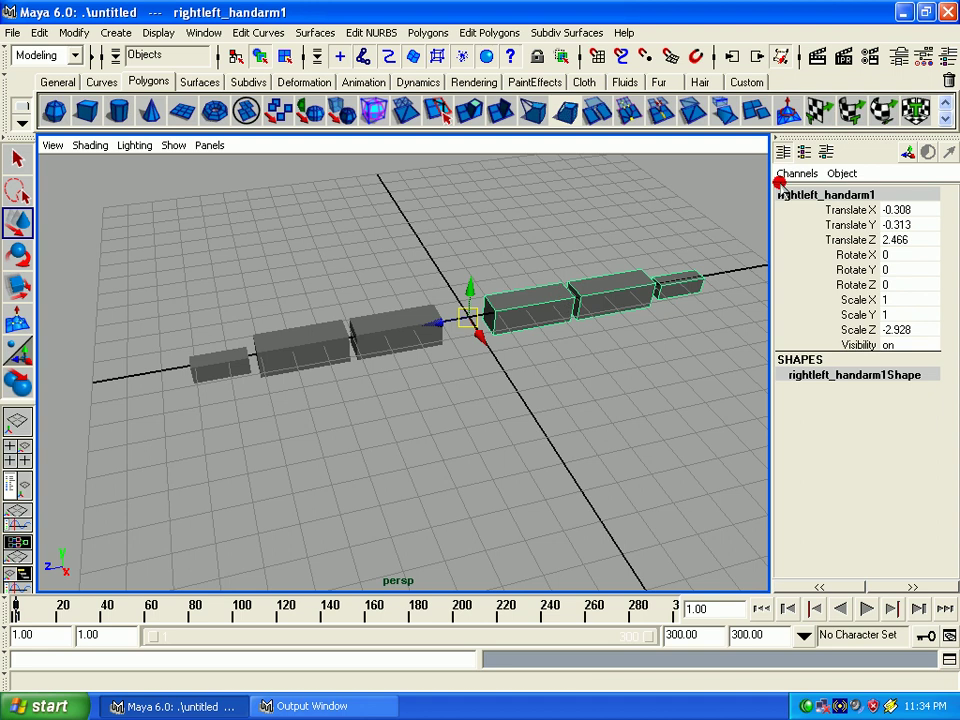
left_click_drag(561, 300, 793, 213)
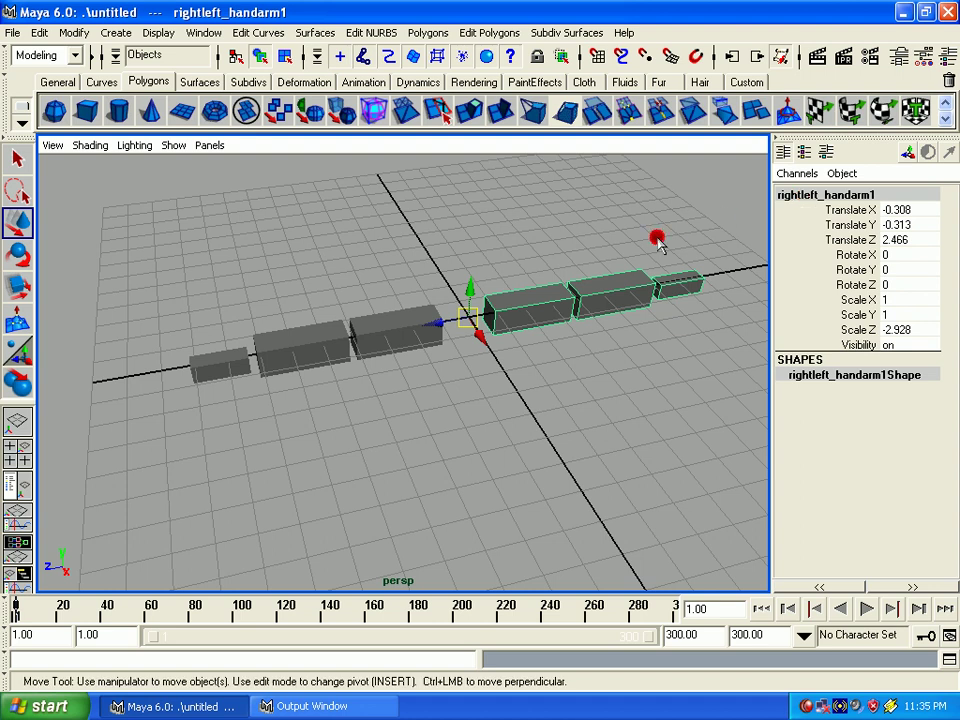
key("ctrl+z")
key("ctrl+z")
key("ctrl+z")
key("ctrl+z")
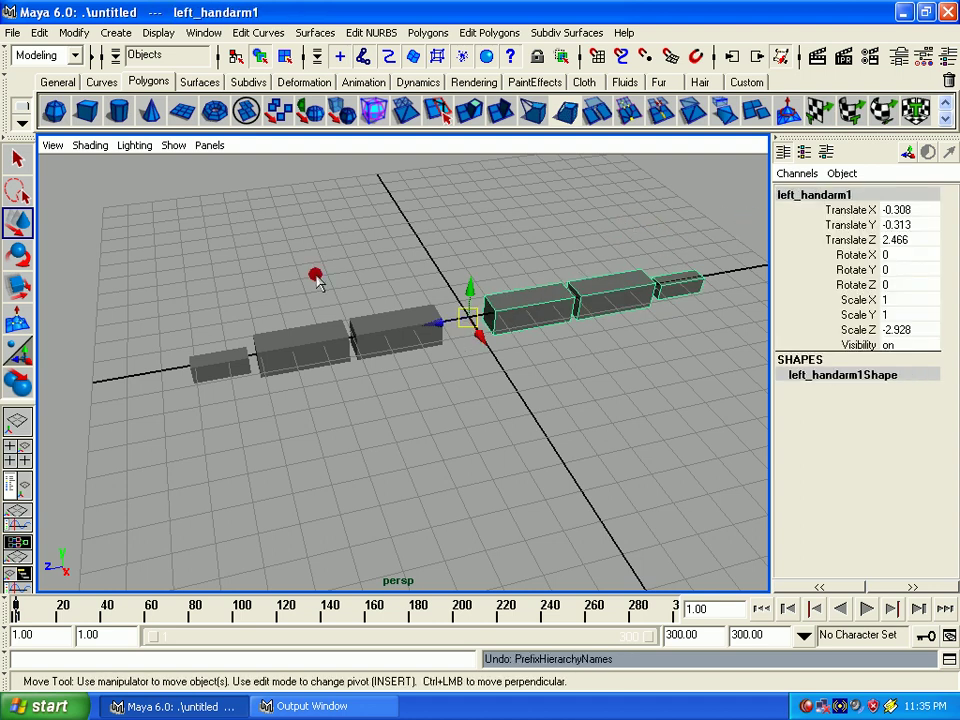
left_click_drag(317, 279, 381, 497)
left_click_drag(585, 487, 570, 467)
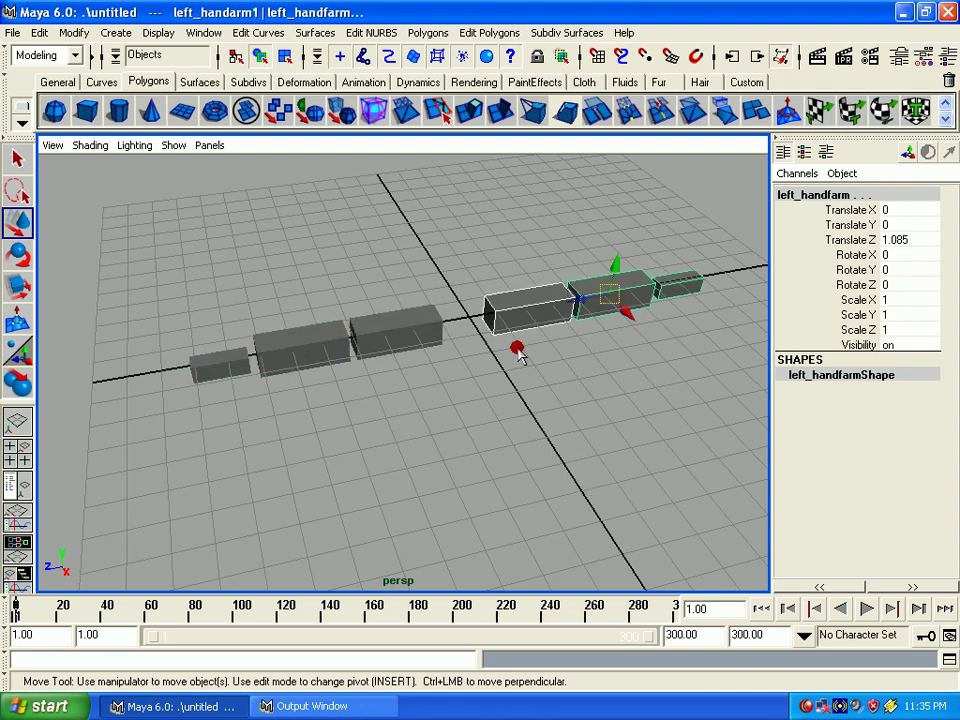
left_click(72, 33)
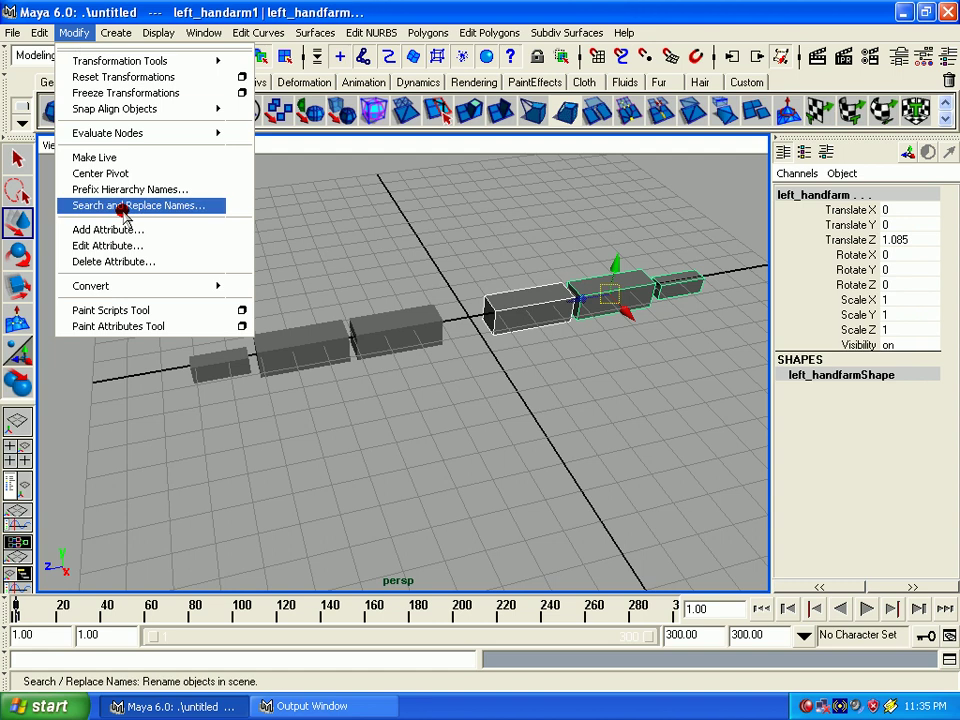
On the mirrored chain, Search and Replace Names replacing 'left' with 'right' across the hierarchy
left_click(386, 315)
left_click(441, 332)
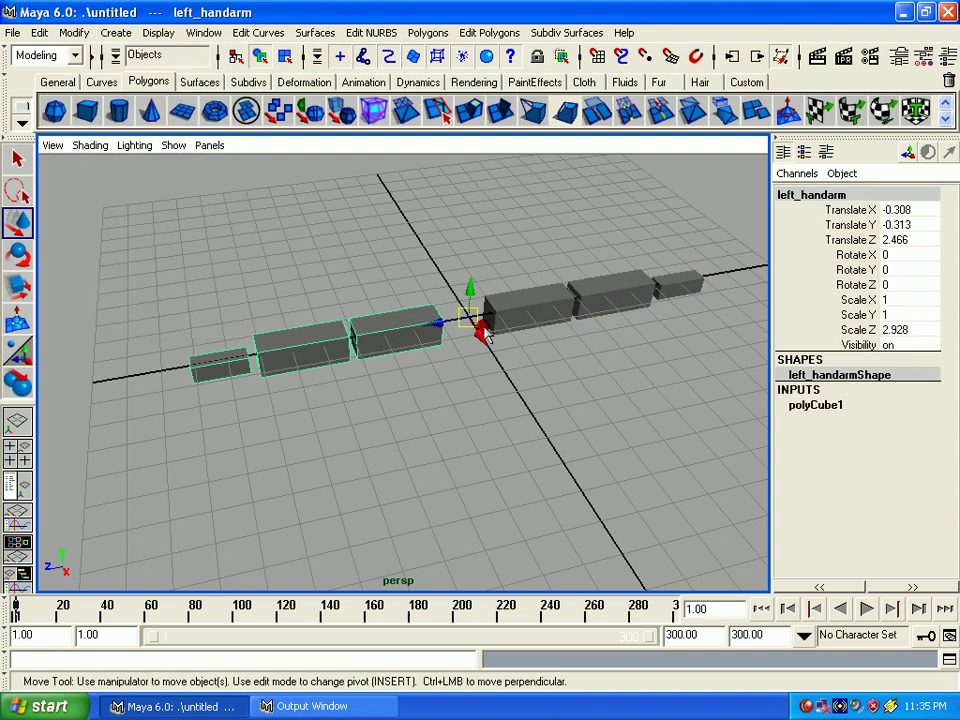
left_click(530, 308)
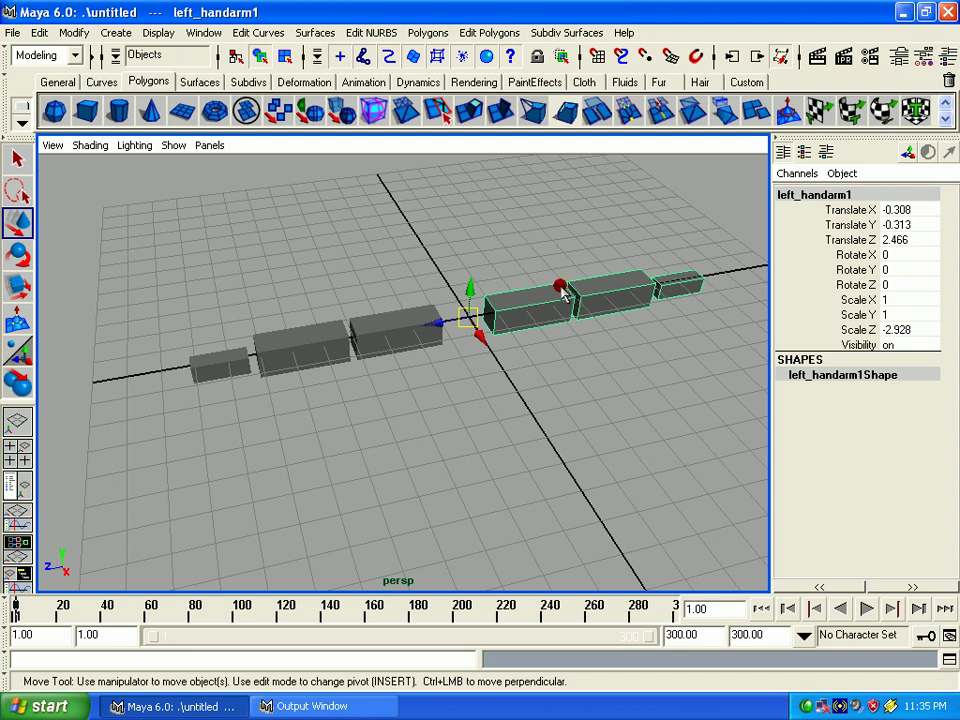
left_click(73, 33)
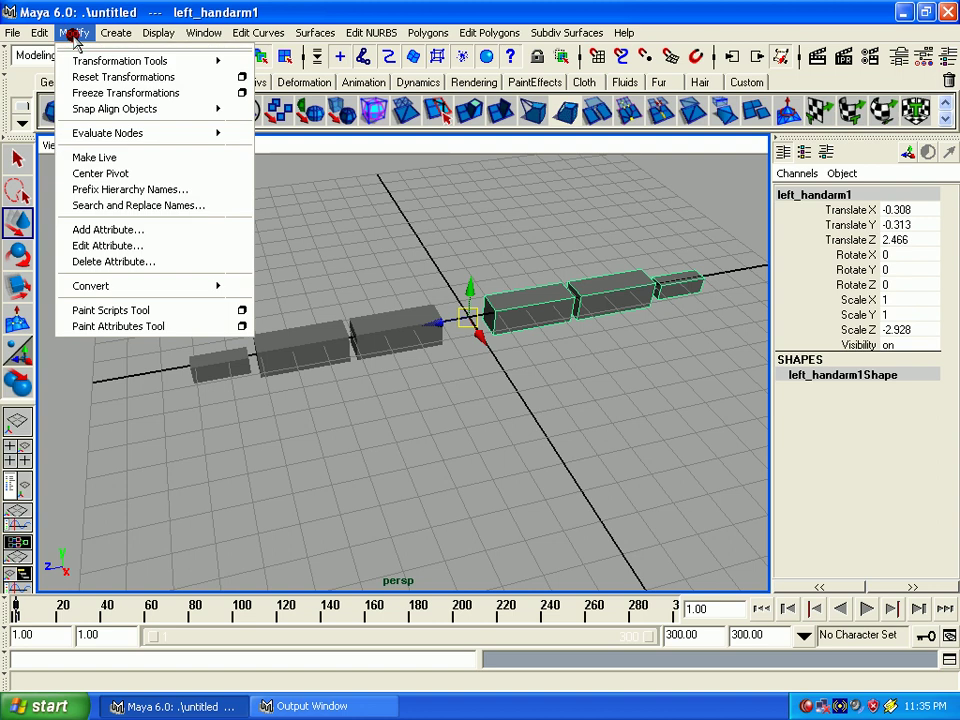
left_click(137, 218)
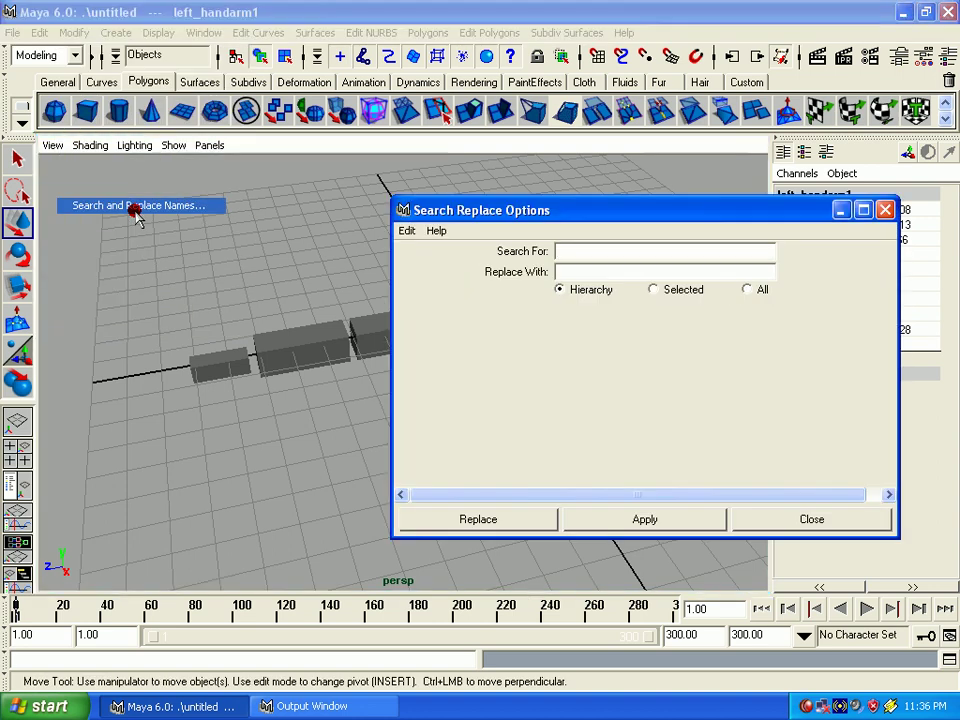
left_click_drag(564, 208, 402, 226)
left_click(441, 268)
type("left")
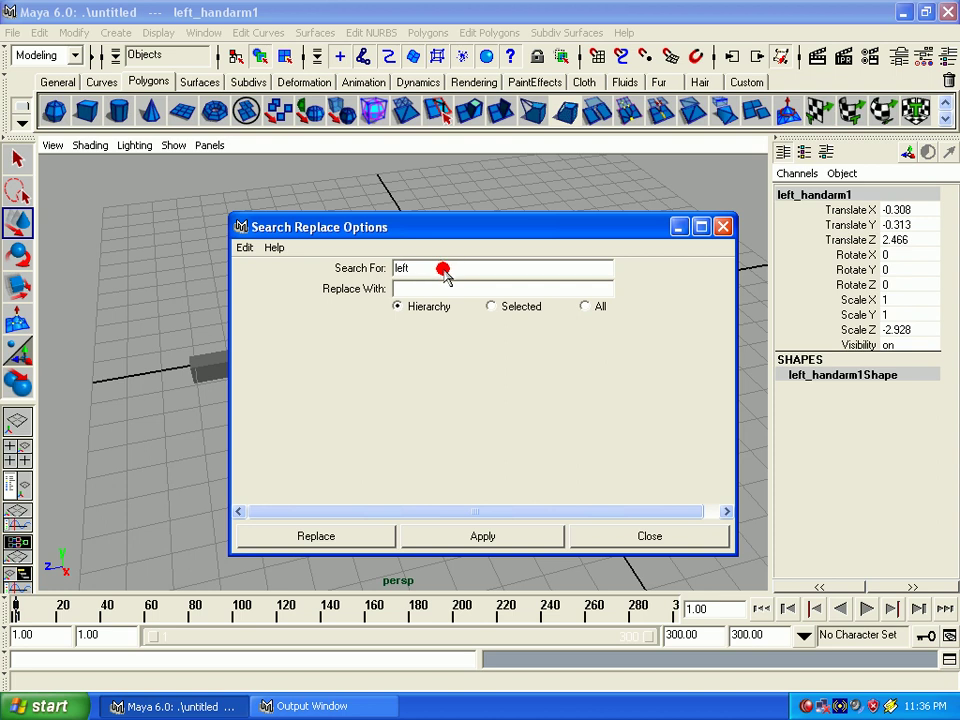
left_click(455, 289)
type("right")
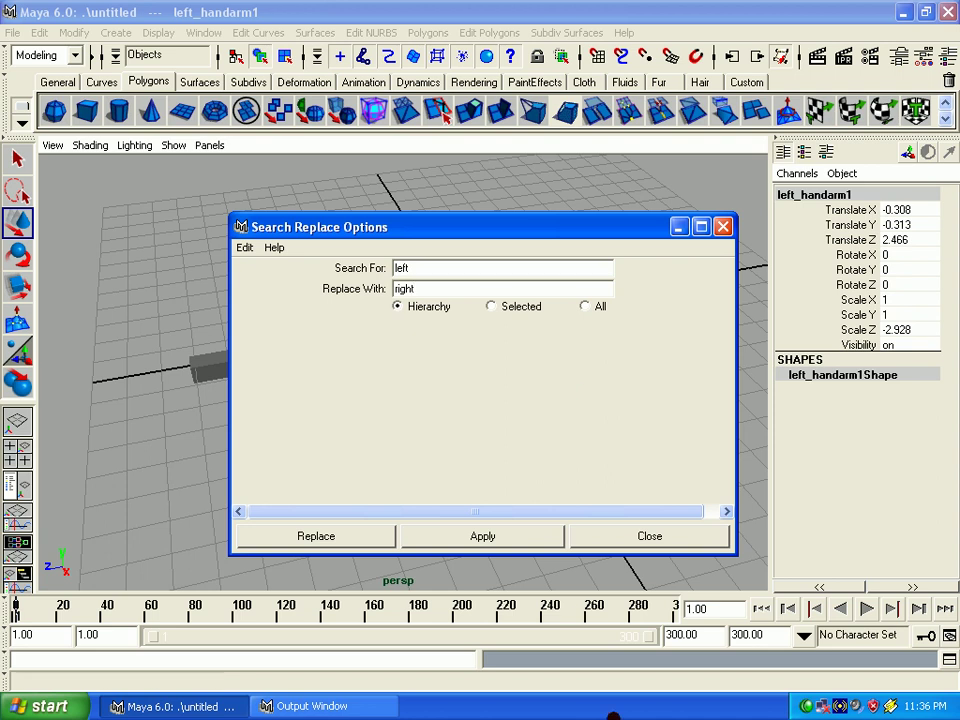
left_click(456, 536)
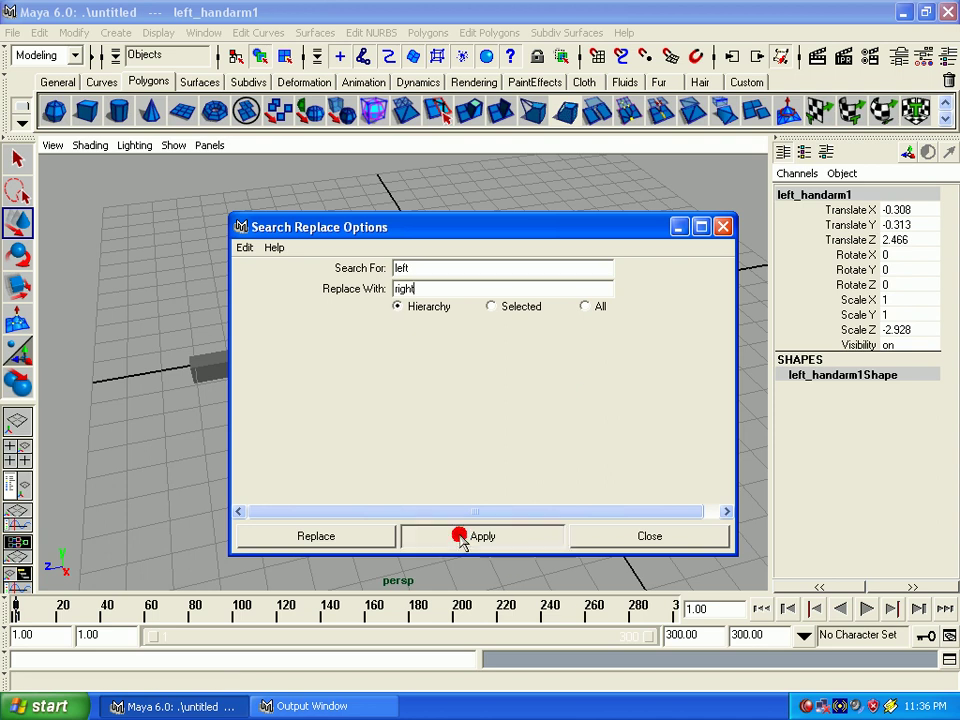
left_click(585, 540)
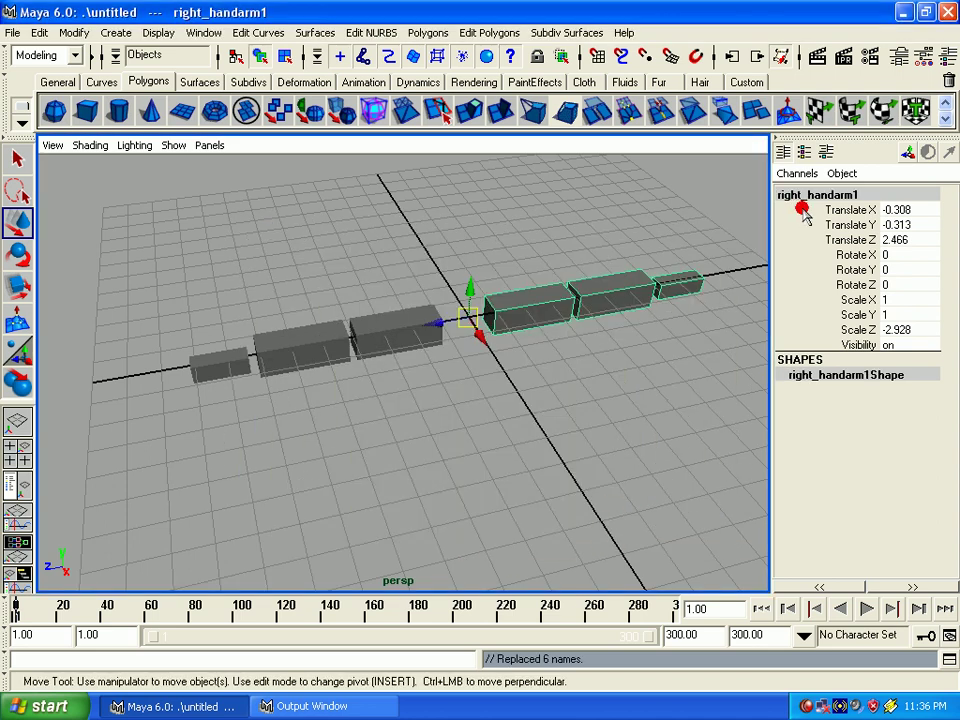
Check the names right_handarm1, right_handfarm and right_handpalm, then deselect everything
left_click(432, 322)
left_click(521, 315)
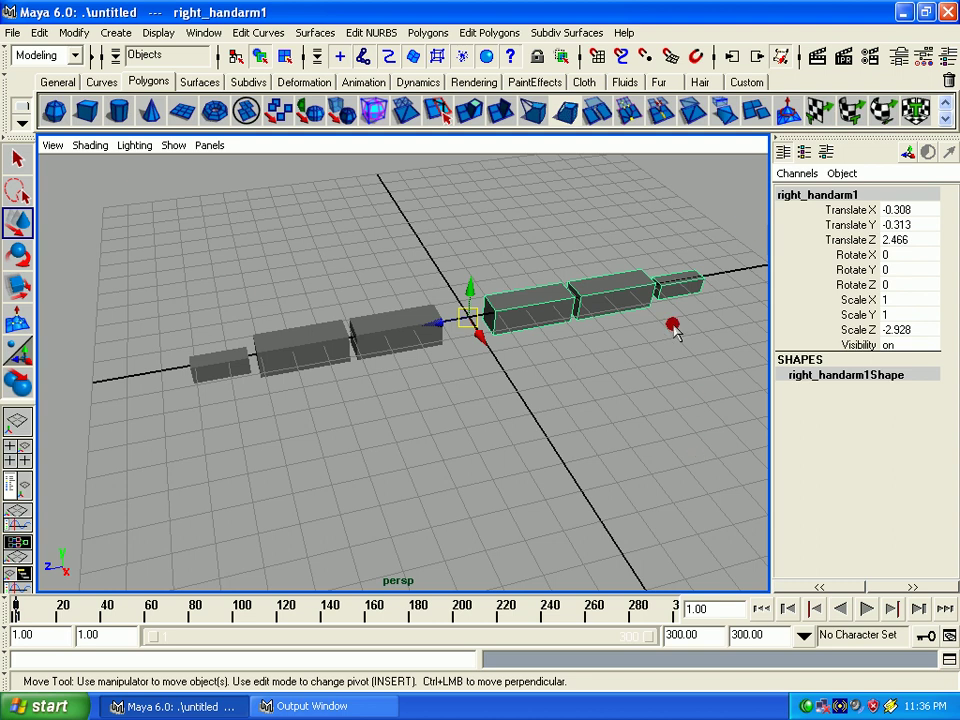
left_click(612, 298)
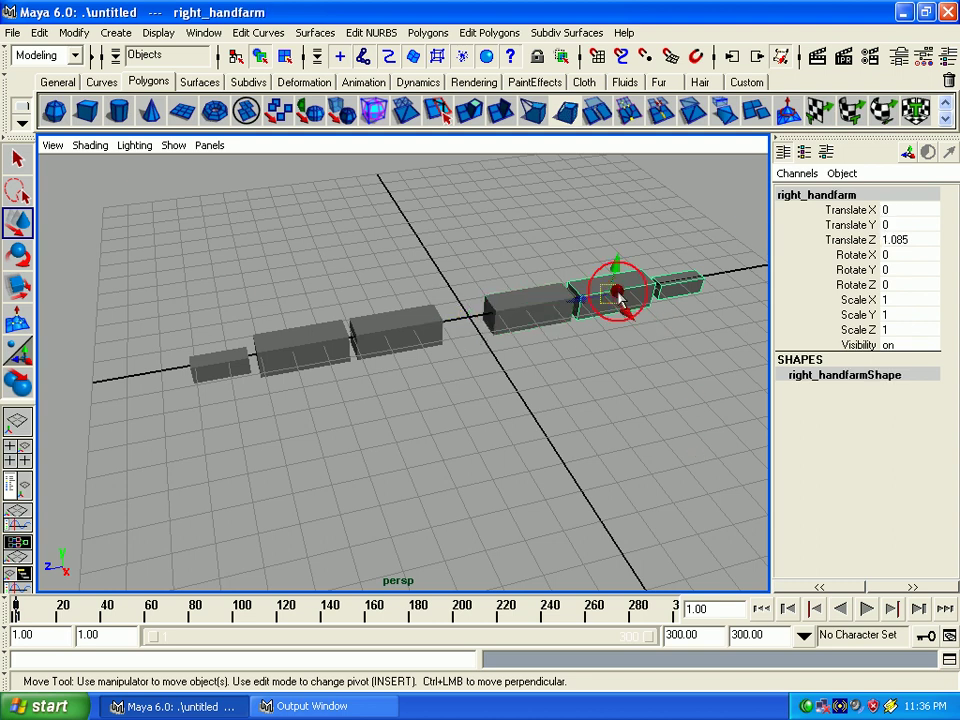
left_click(680, 285)
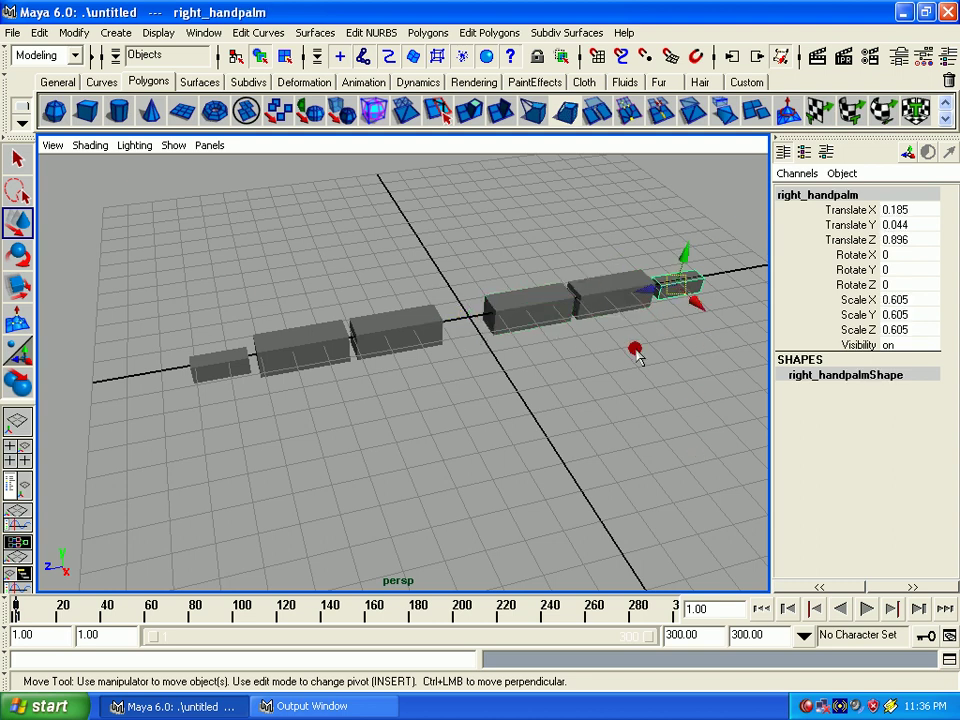
left_click(74, 32)
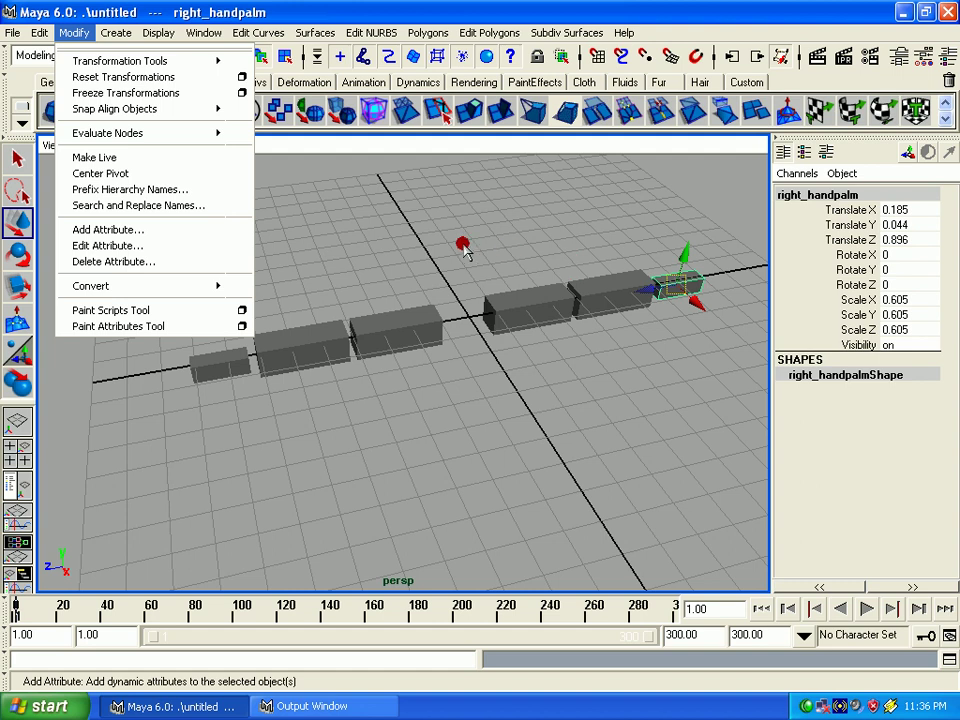
left_click(463, 250)
left_click(463, 250)
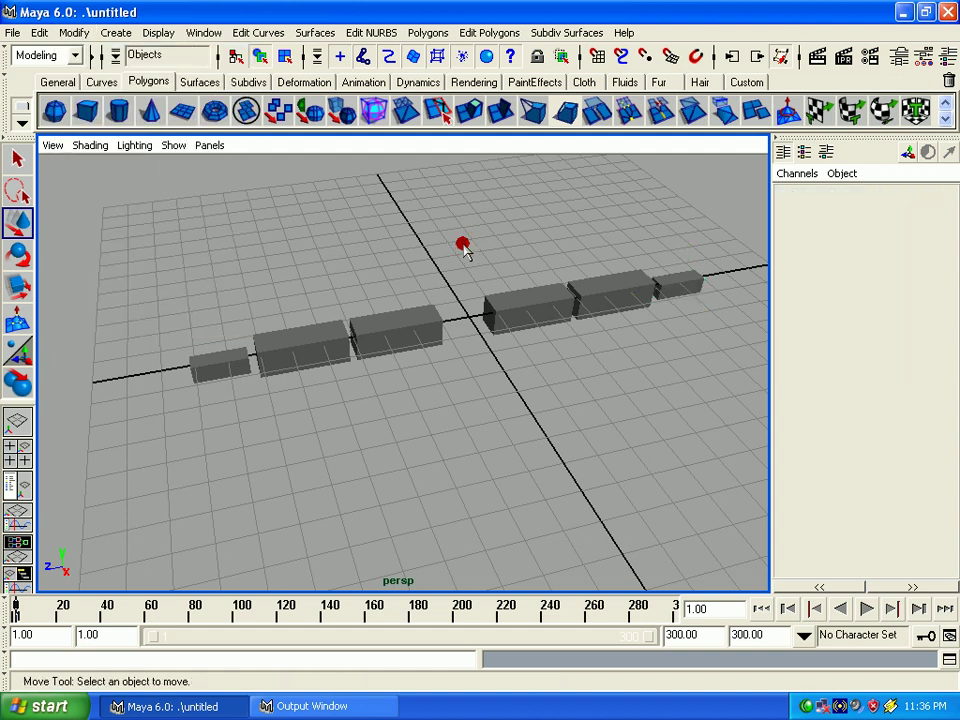